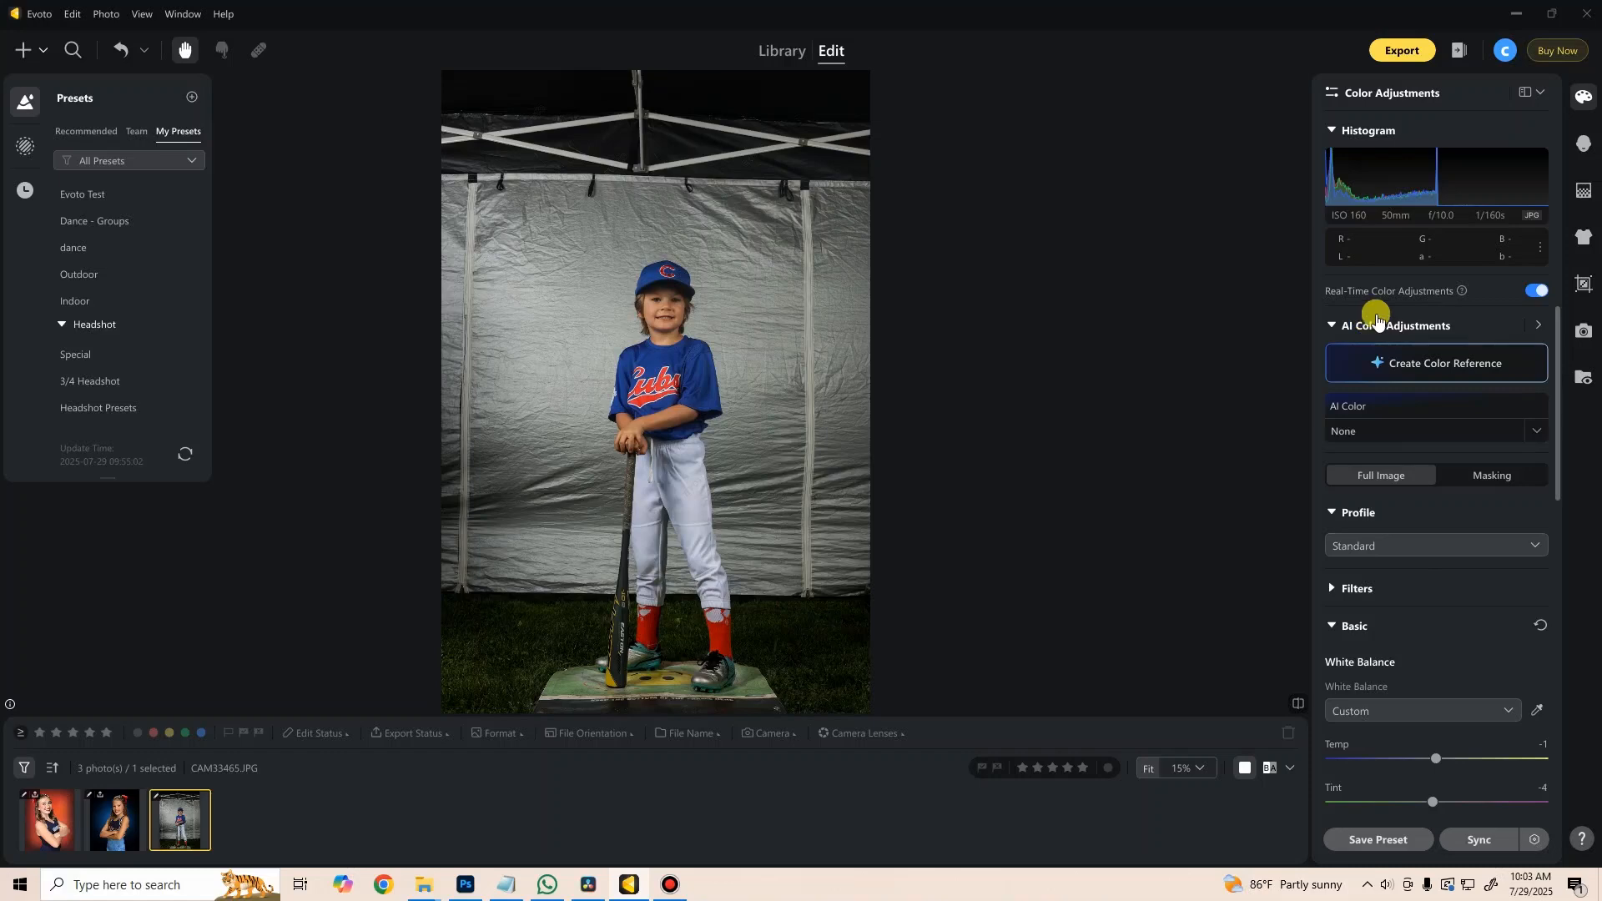
# Step: Review the baseball photo's white balance and tone adjustments, and collapse the Basic section
pyautogui.scroll(-1, 1455, 448)
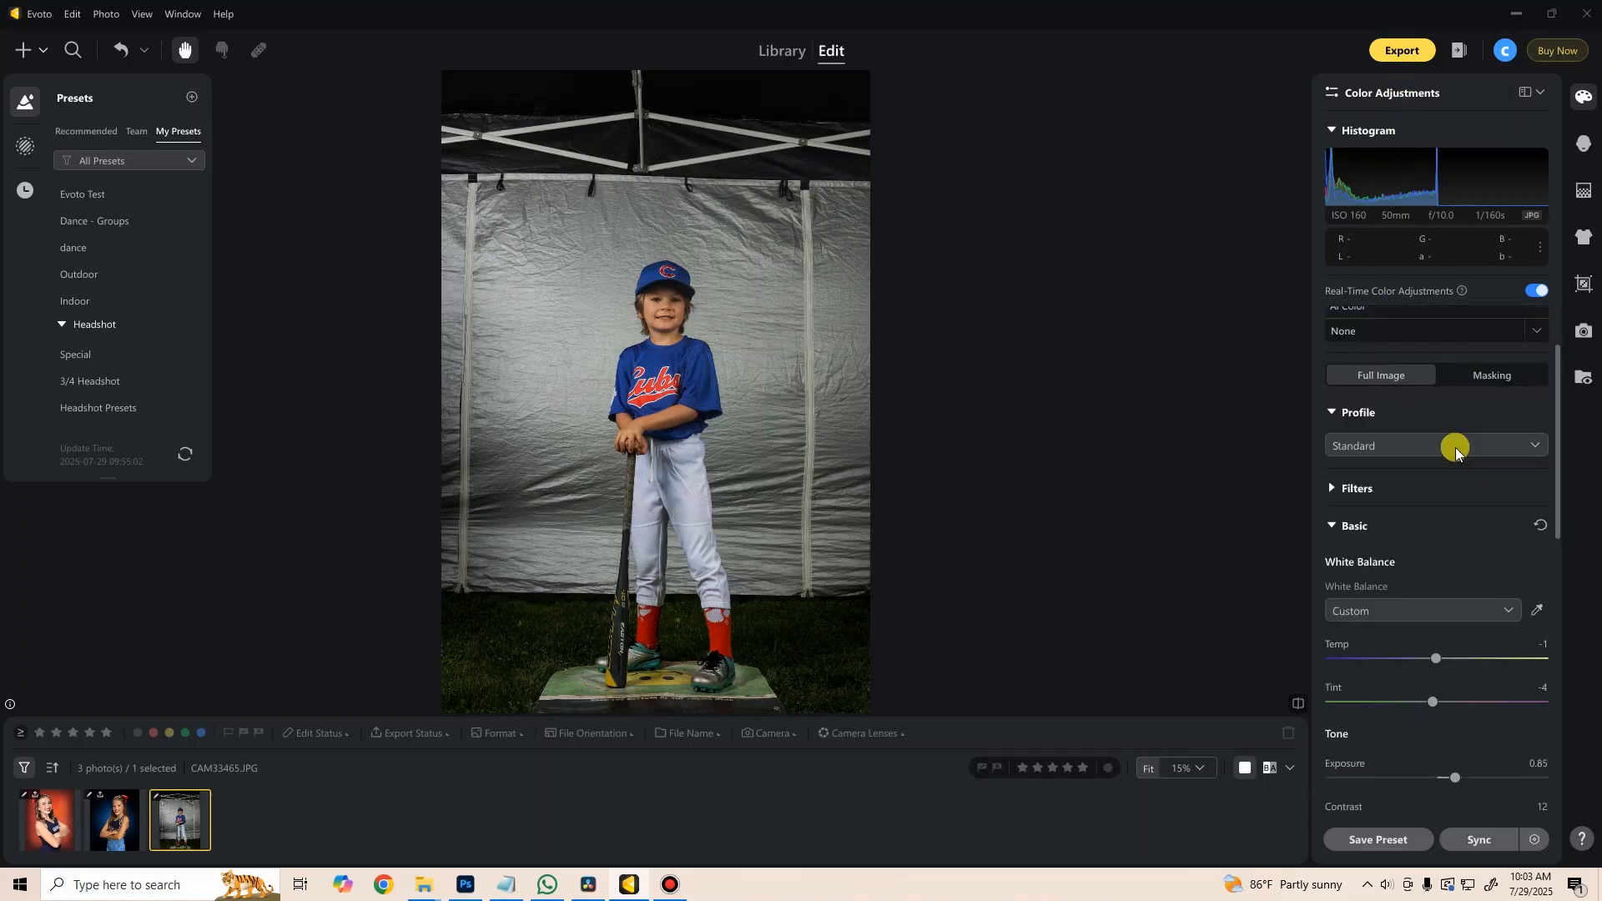
pyautogui.scroll(-5, 1455, 447)
pyautogui.scroll(-2, 1455, 450)
pyautogui.scroll(4, 1418, 644)
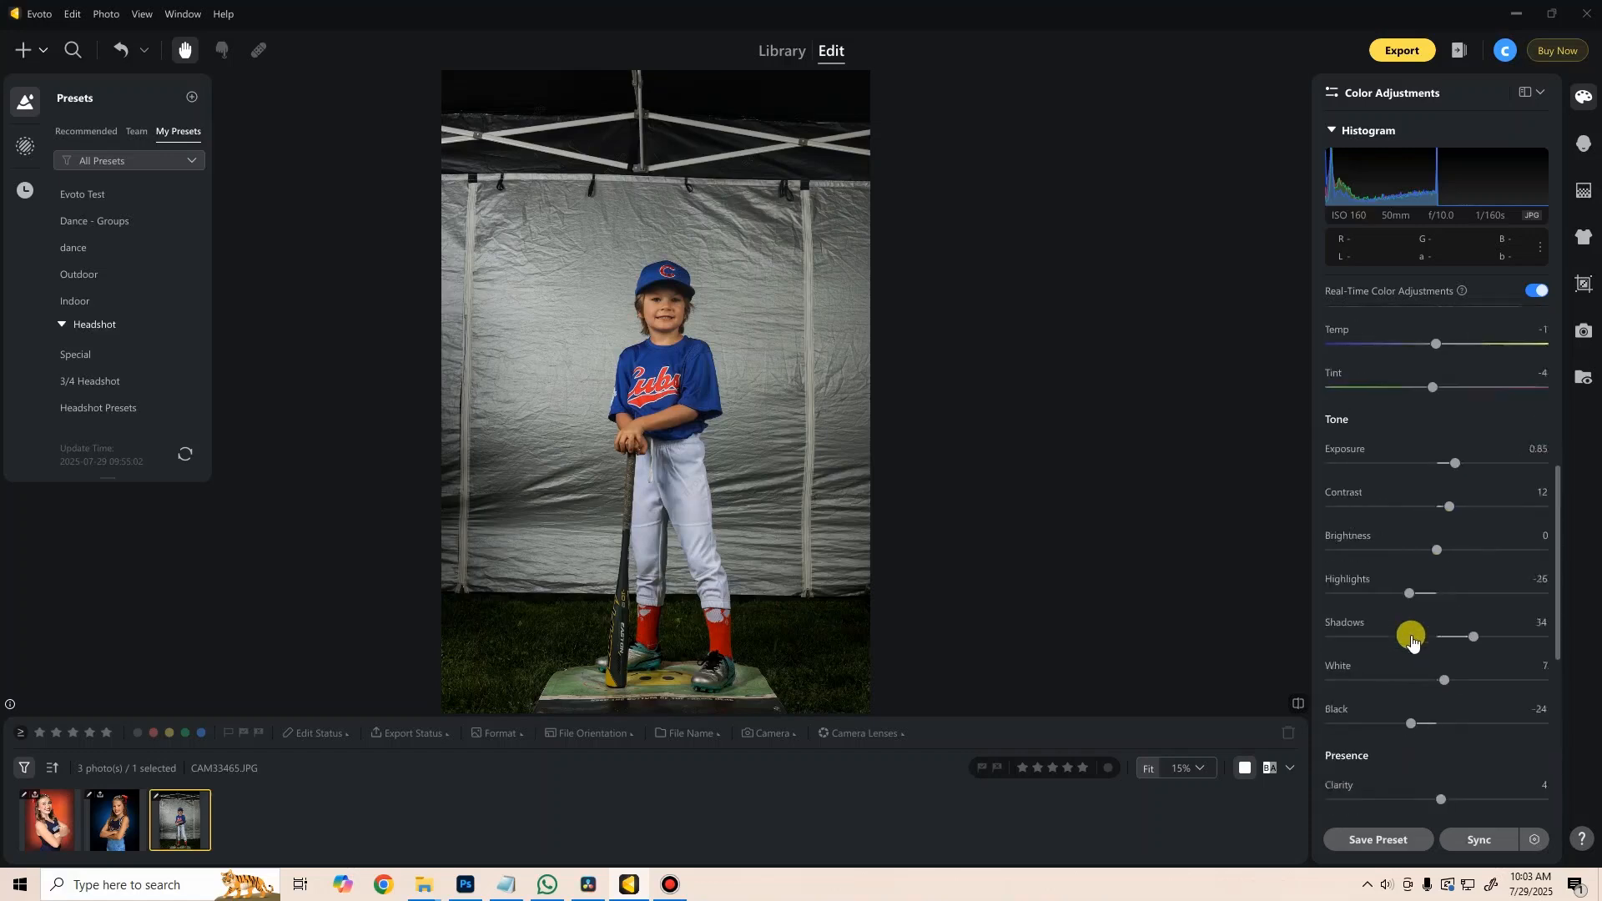
pyautogui.scroll(3, 1411, 641)
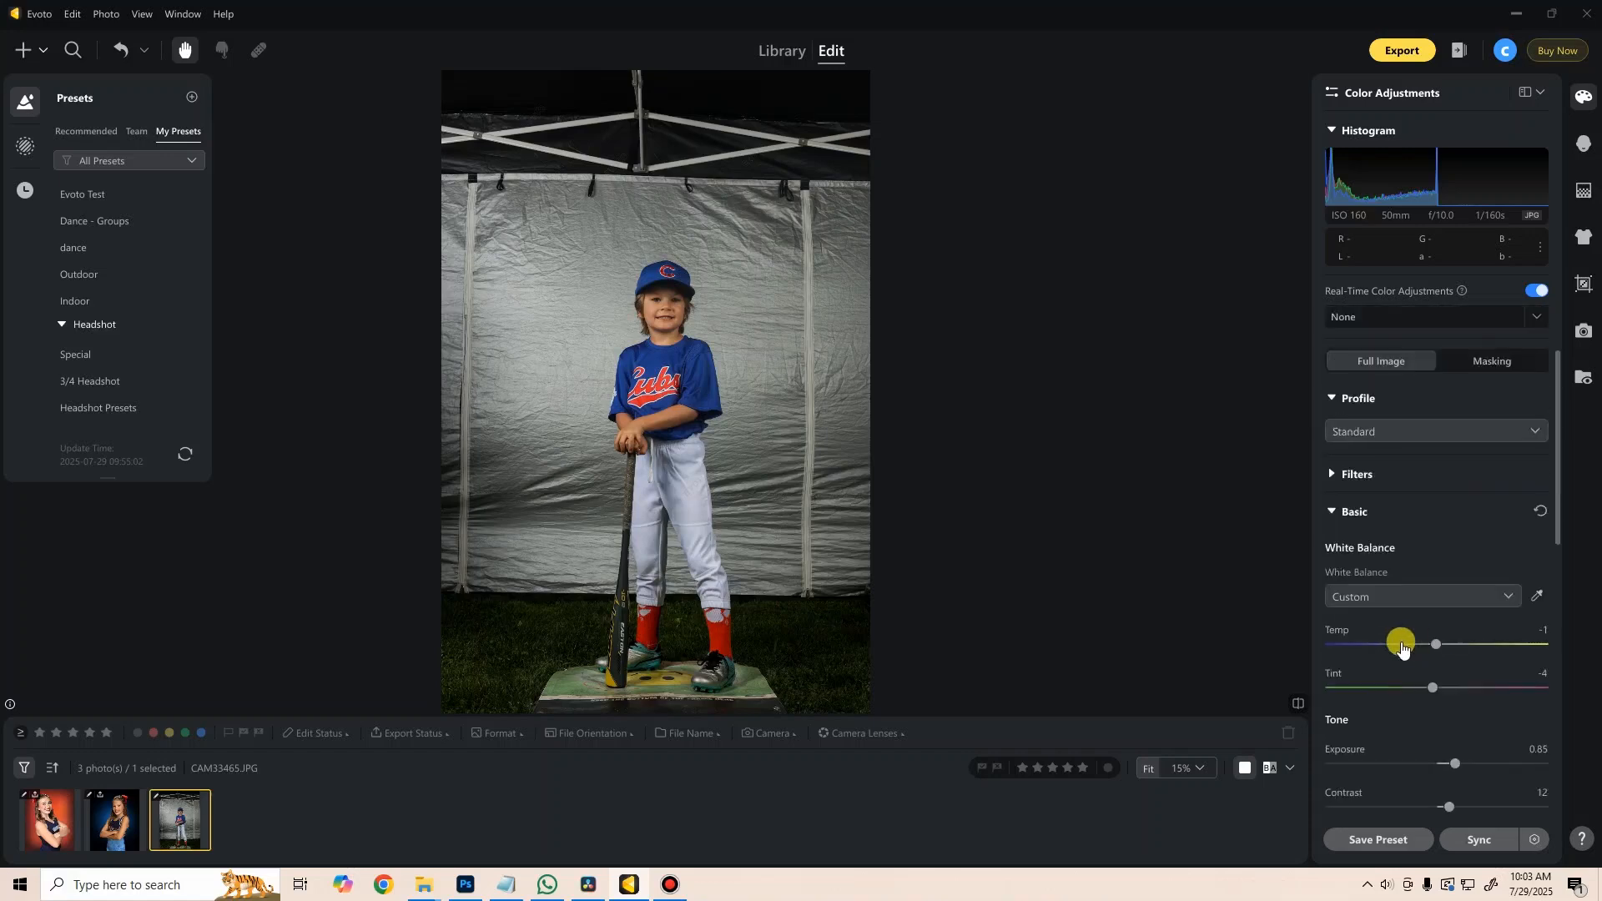
pyautogui.click(1333, 513)
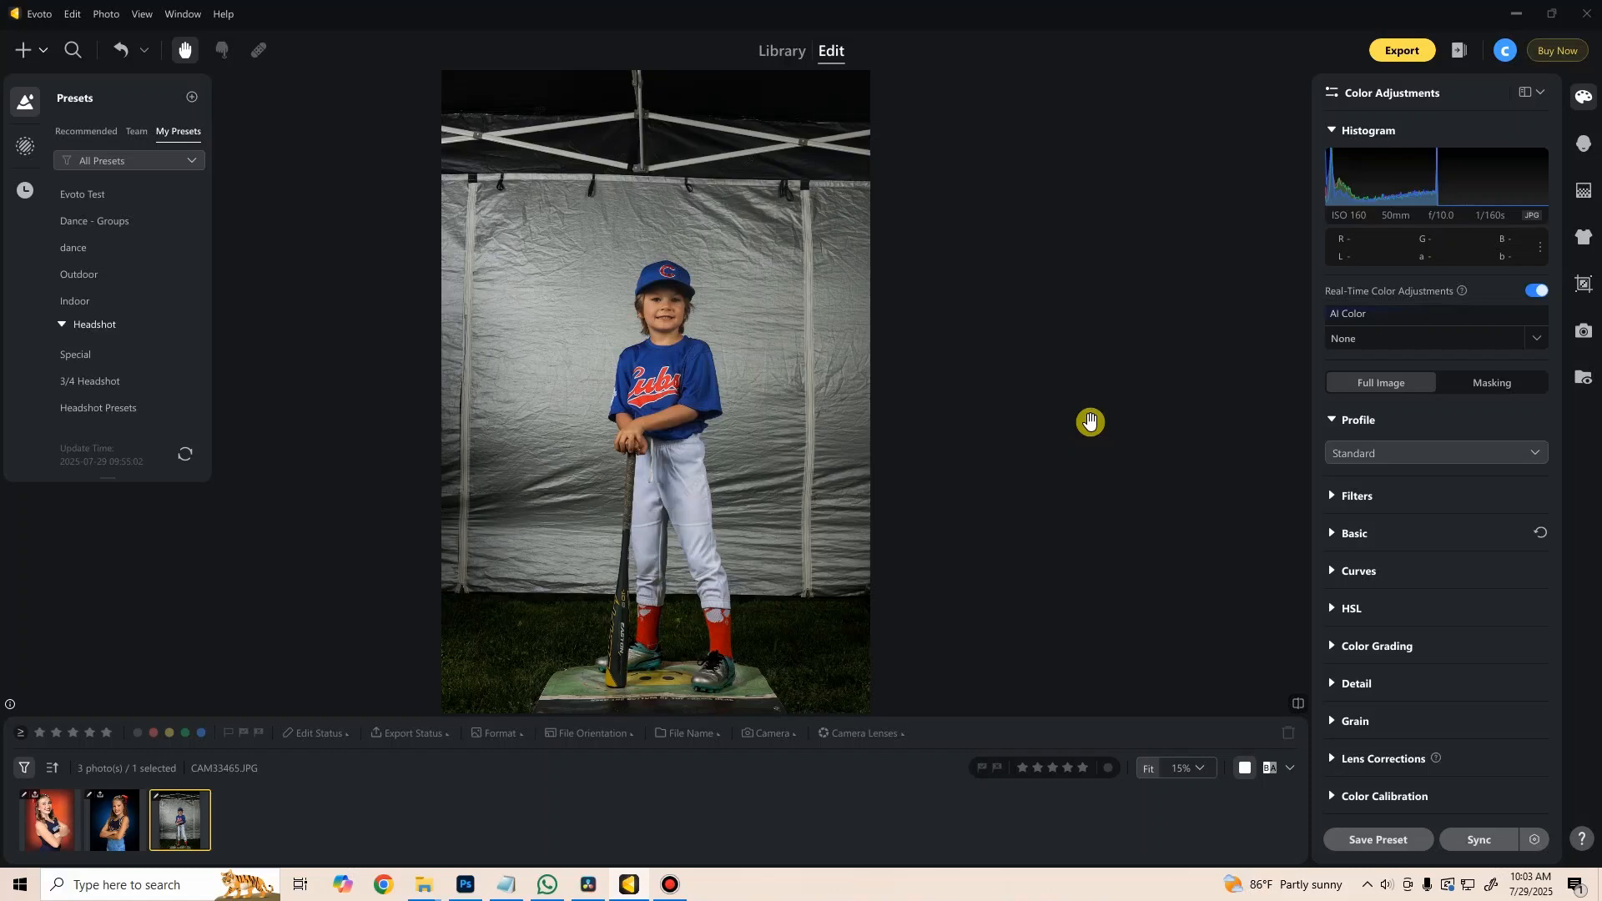
# Step: Replace the baseball photo's backdrop with Transparent and switch it to White in the background adjustments
pyautogui.click(1582, 192)
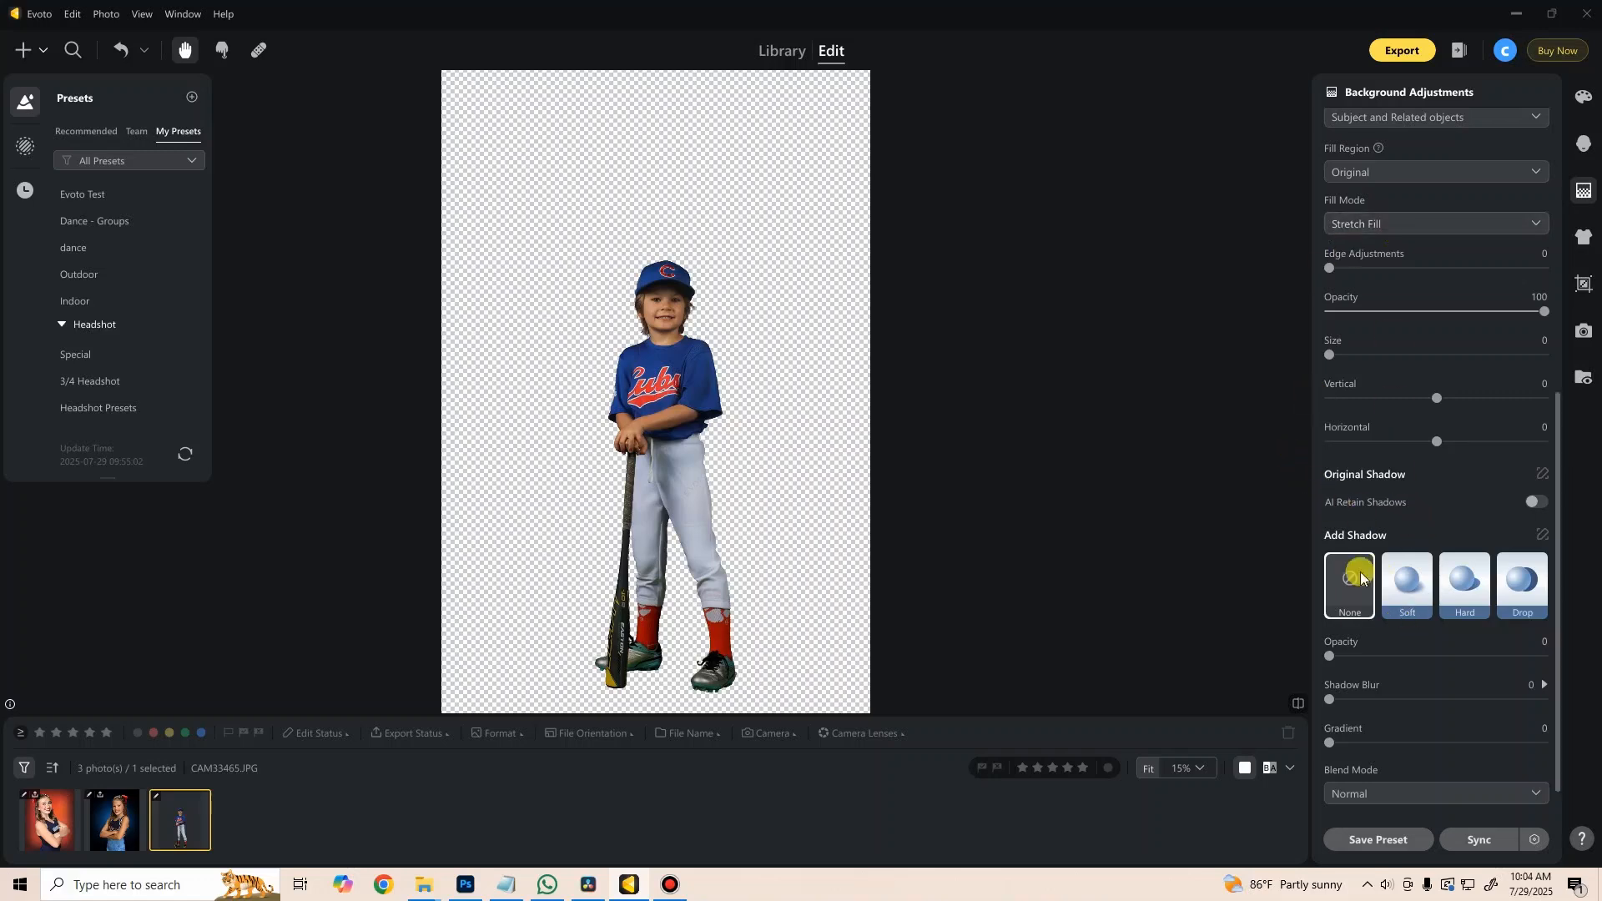
pyautogui.scroll(8, 1410, 482)
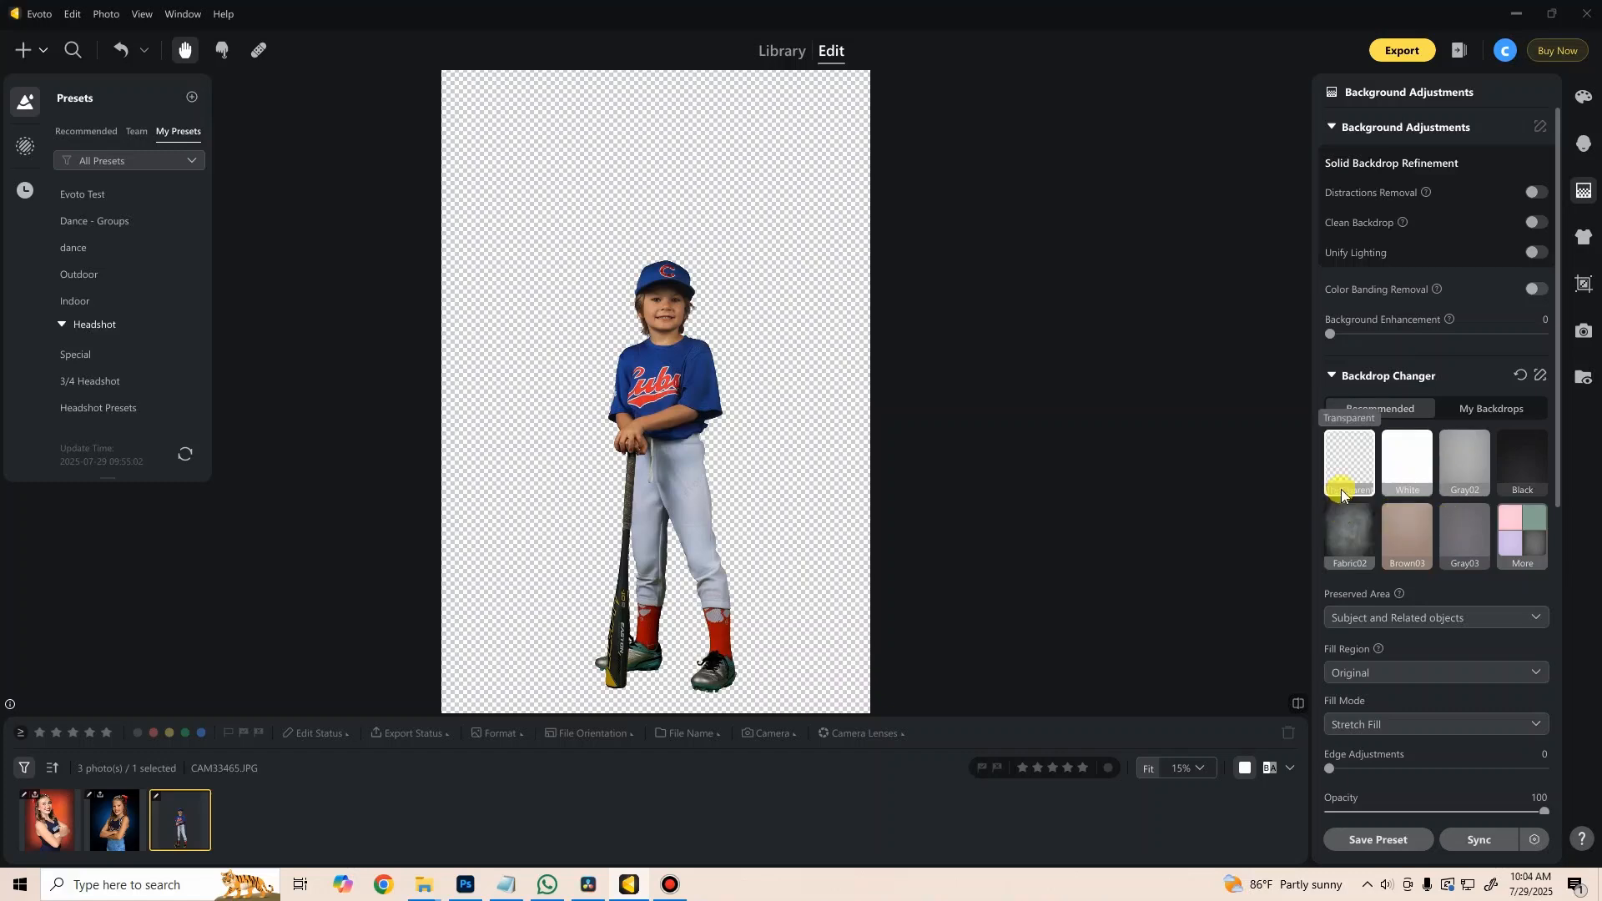
pyautogui.click(1403, 459)
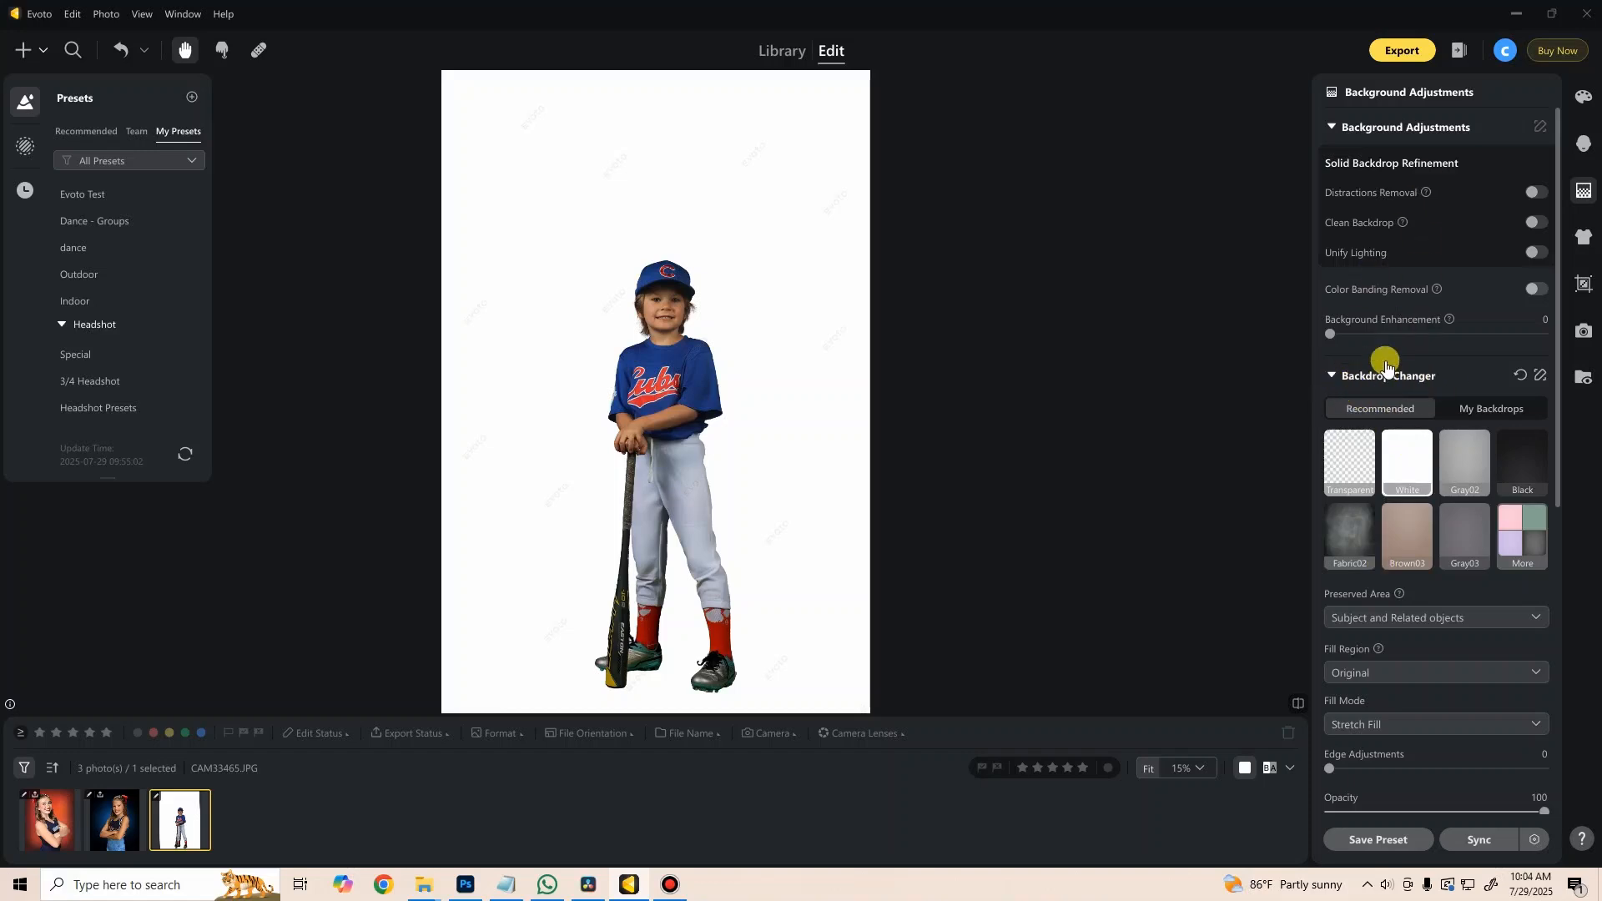
# Step: Try the Soft, Hard and Drop added shadows on the player
pyautogui.scroll(-1, 1386, 365)
pyautogui.scroll(-4, 1386, 365)
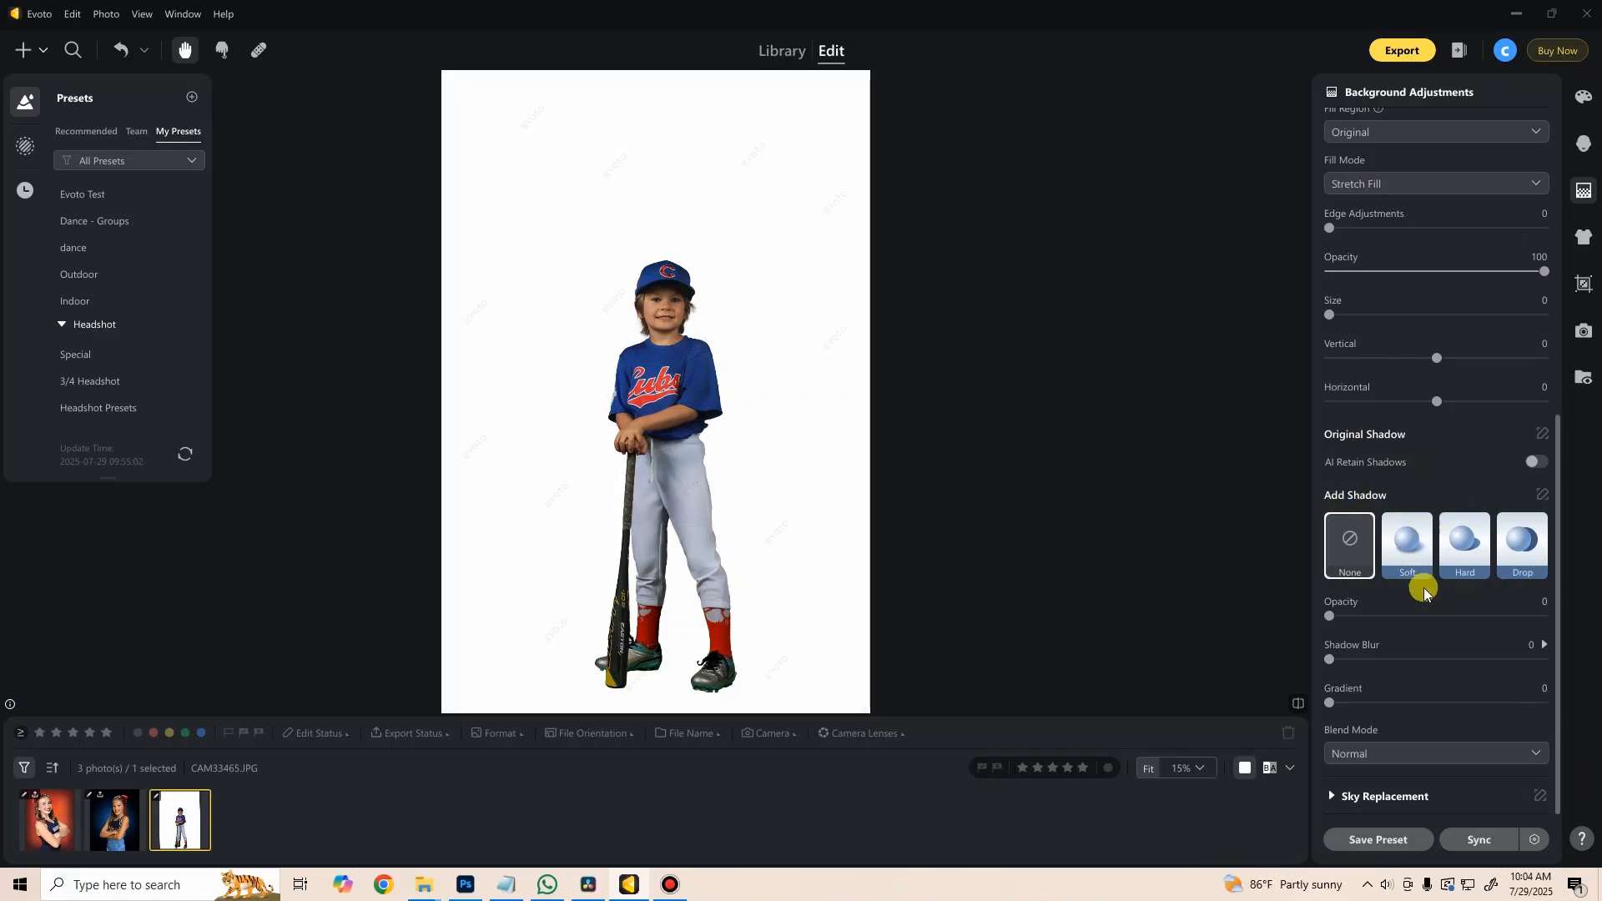
pyautogui.click(1406, 555)
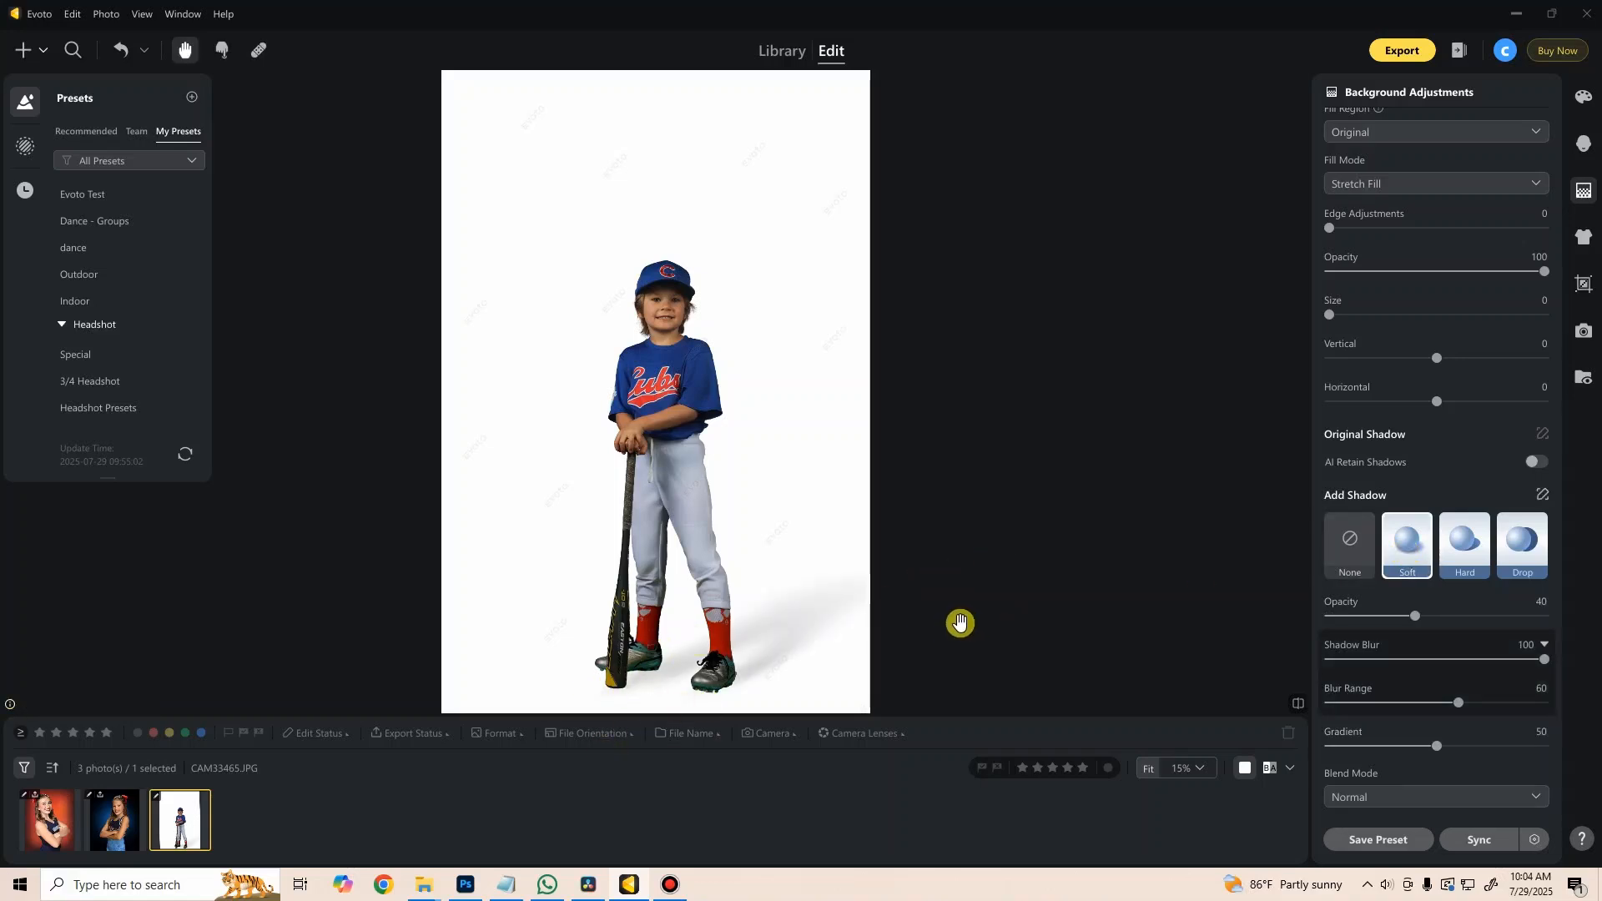
pyautogui.click(1464, 551)
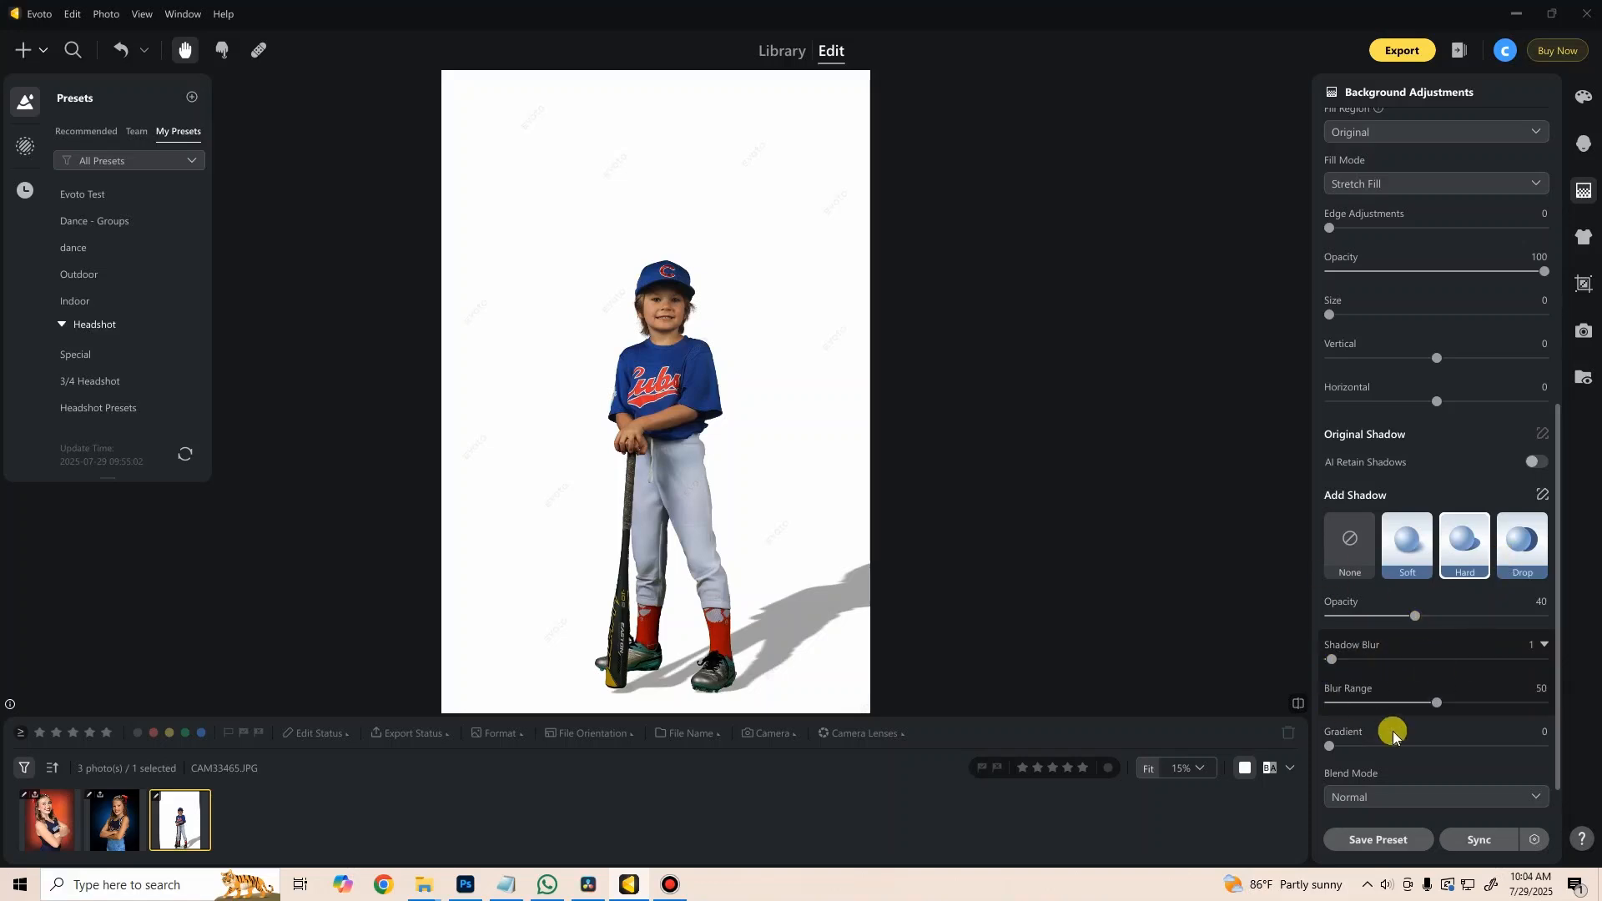
pyautogui.click(1516, 574)
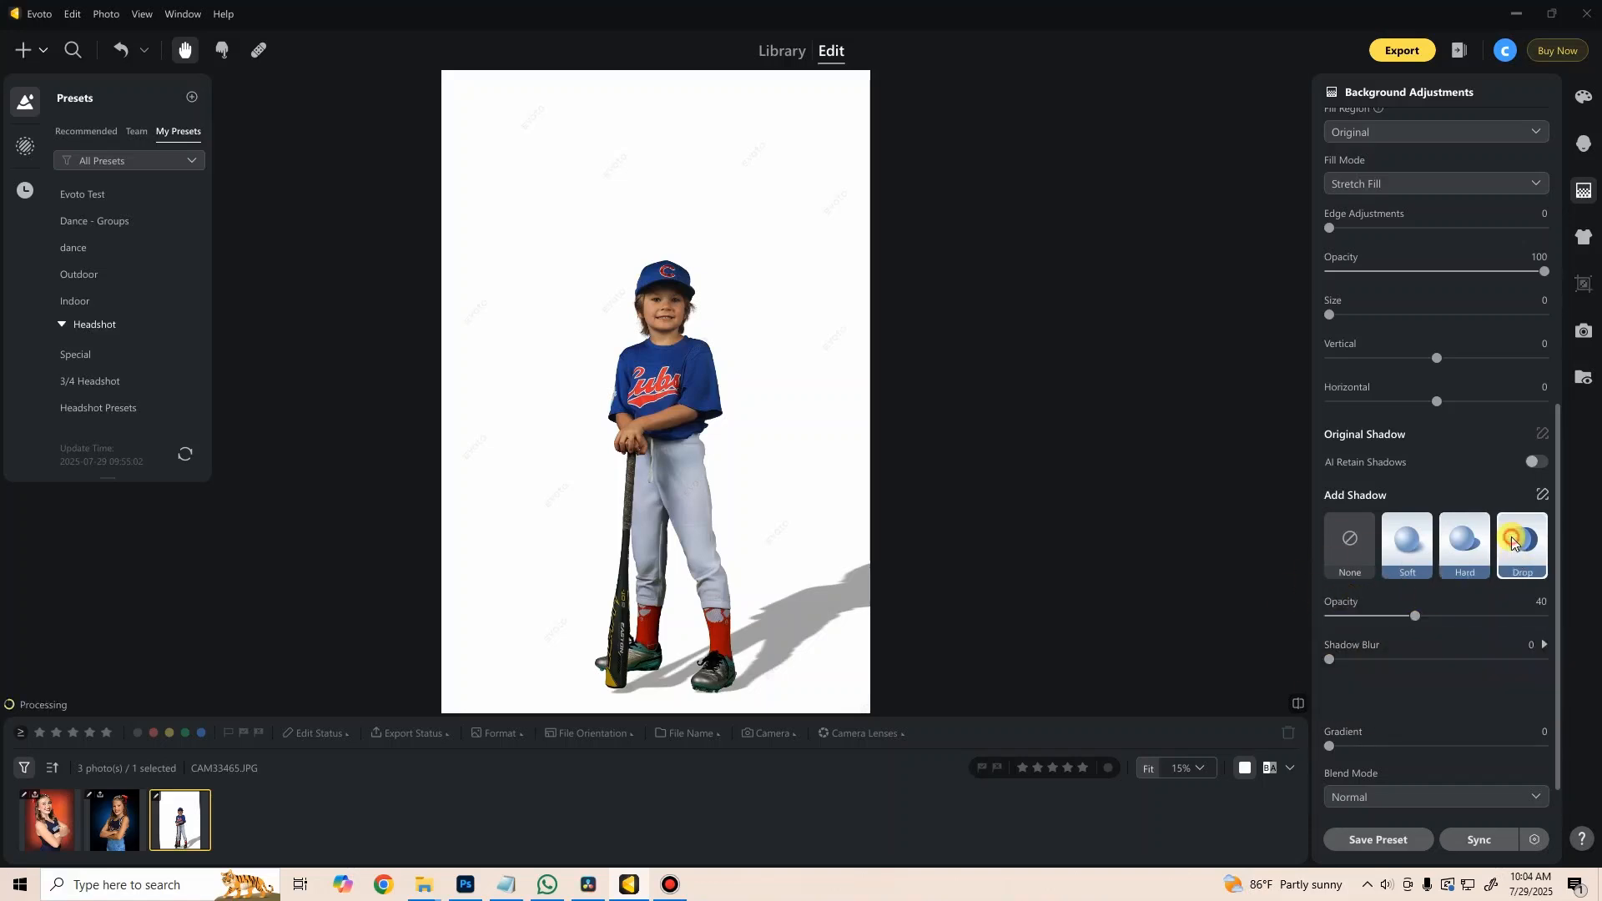
pyautogui.click(1410, 539)
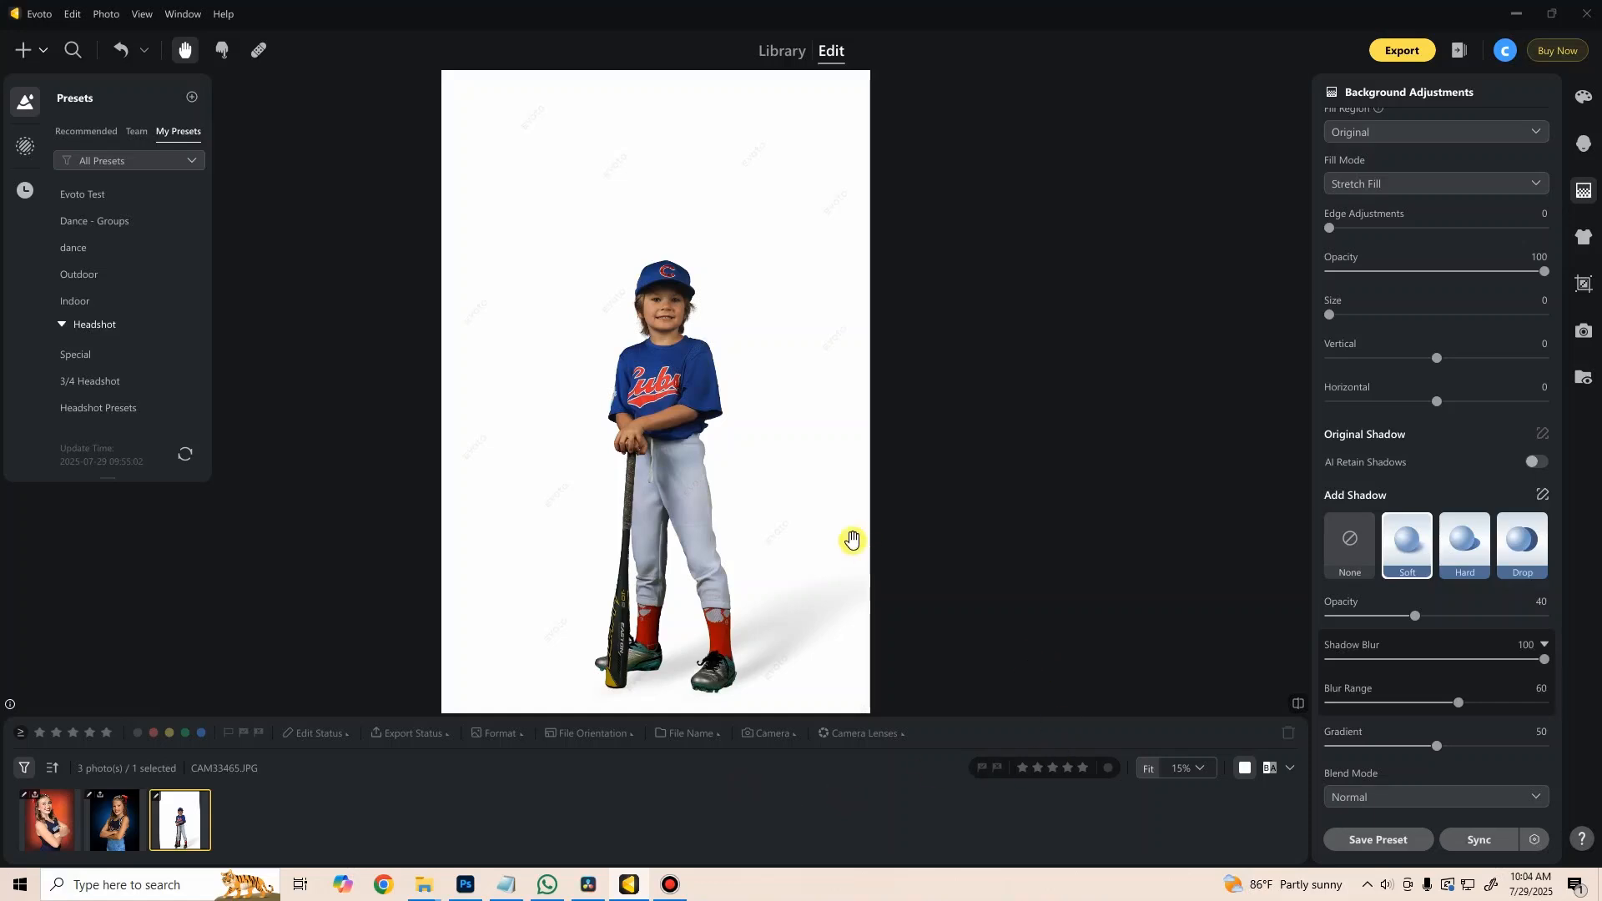
pyautogui.click(1461, 541)
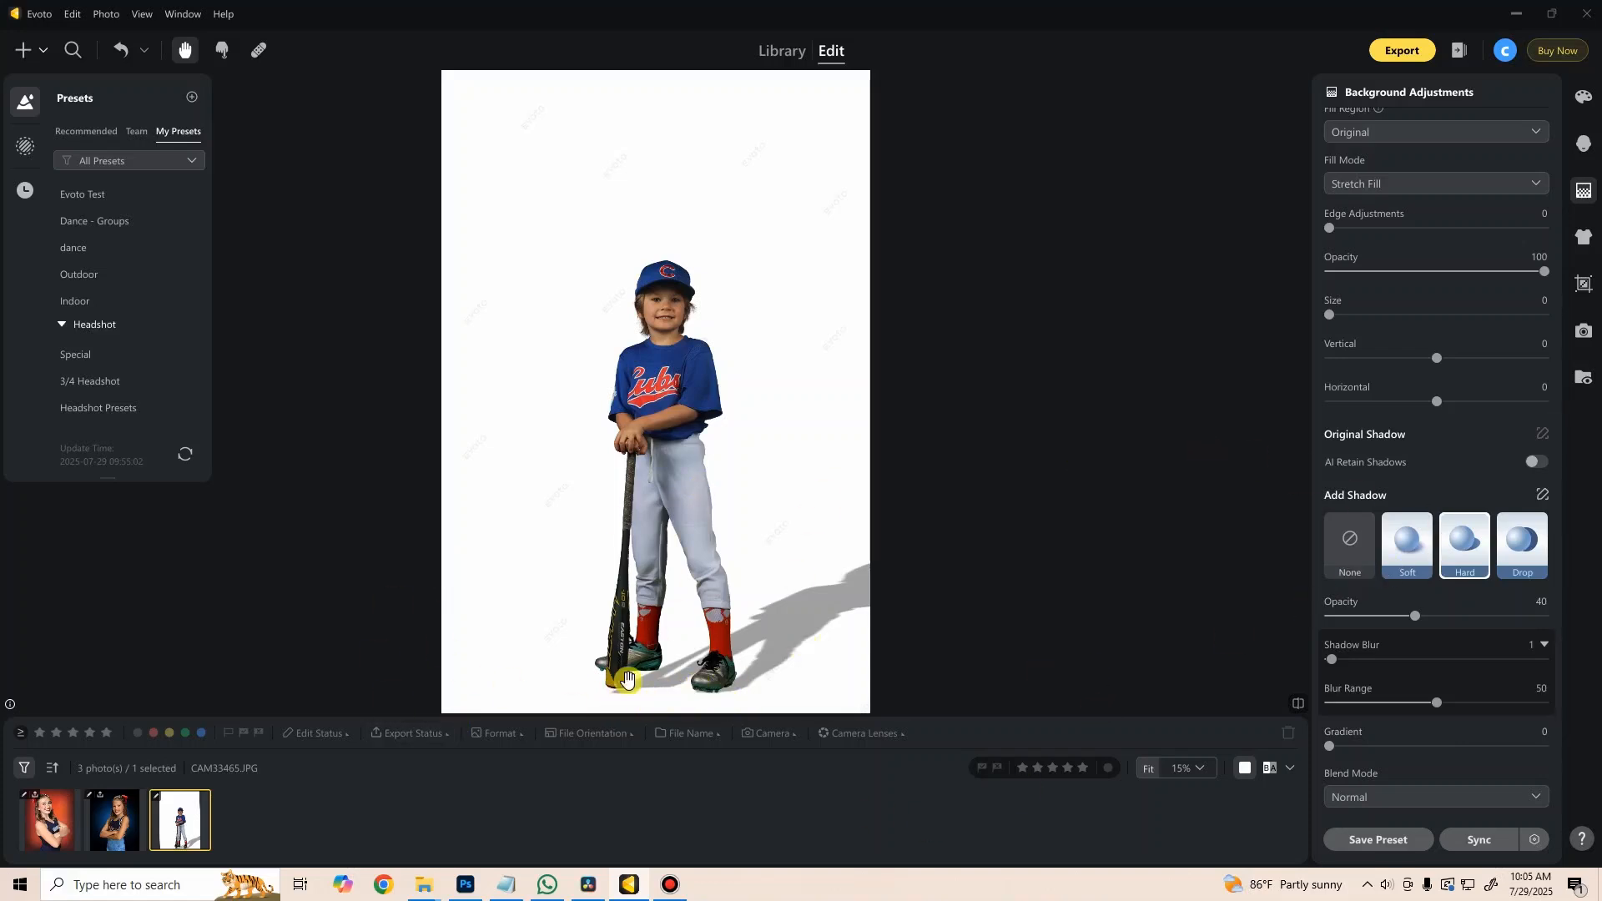
# Step: Apply the Soft shadow and reposition its two anchors, one at the back shoe's toe and one beside the front shoe
pyautogui.scroll(4, 672, 711)
pyautogui.moveTo(673, 636); pyautogui.dragTo(679, 480)
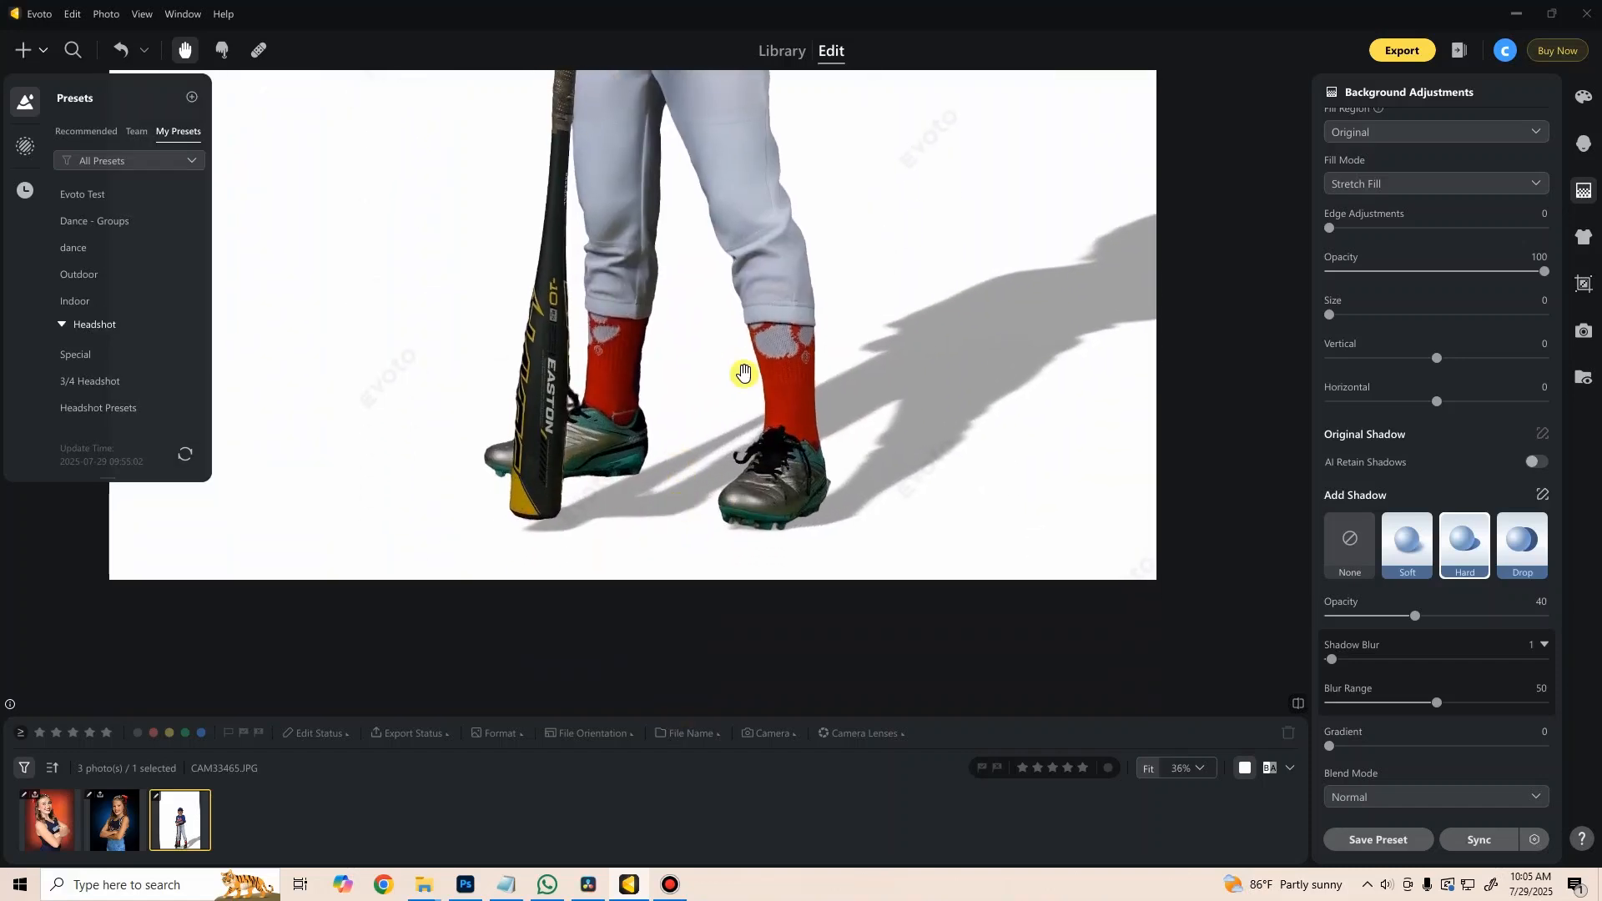
pyautogui.moveTo(766, 473); pyautogui.dragTo(768, 512)
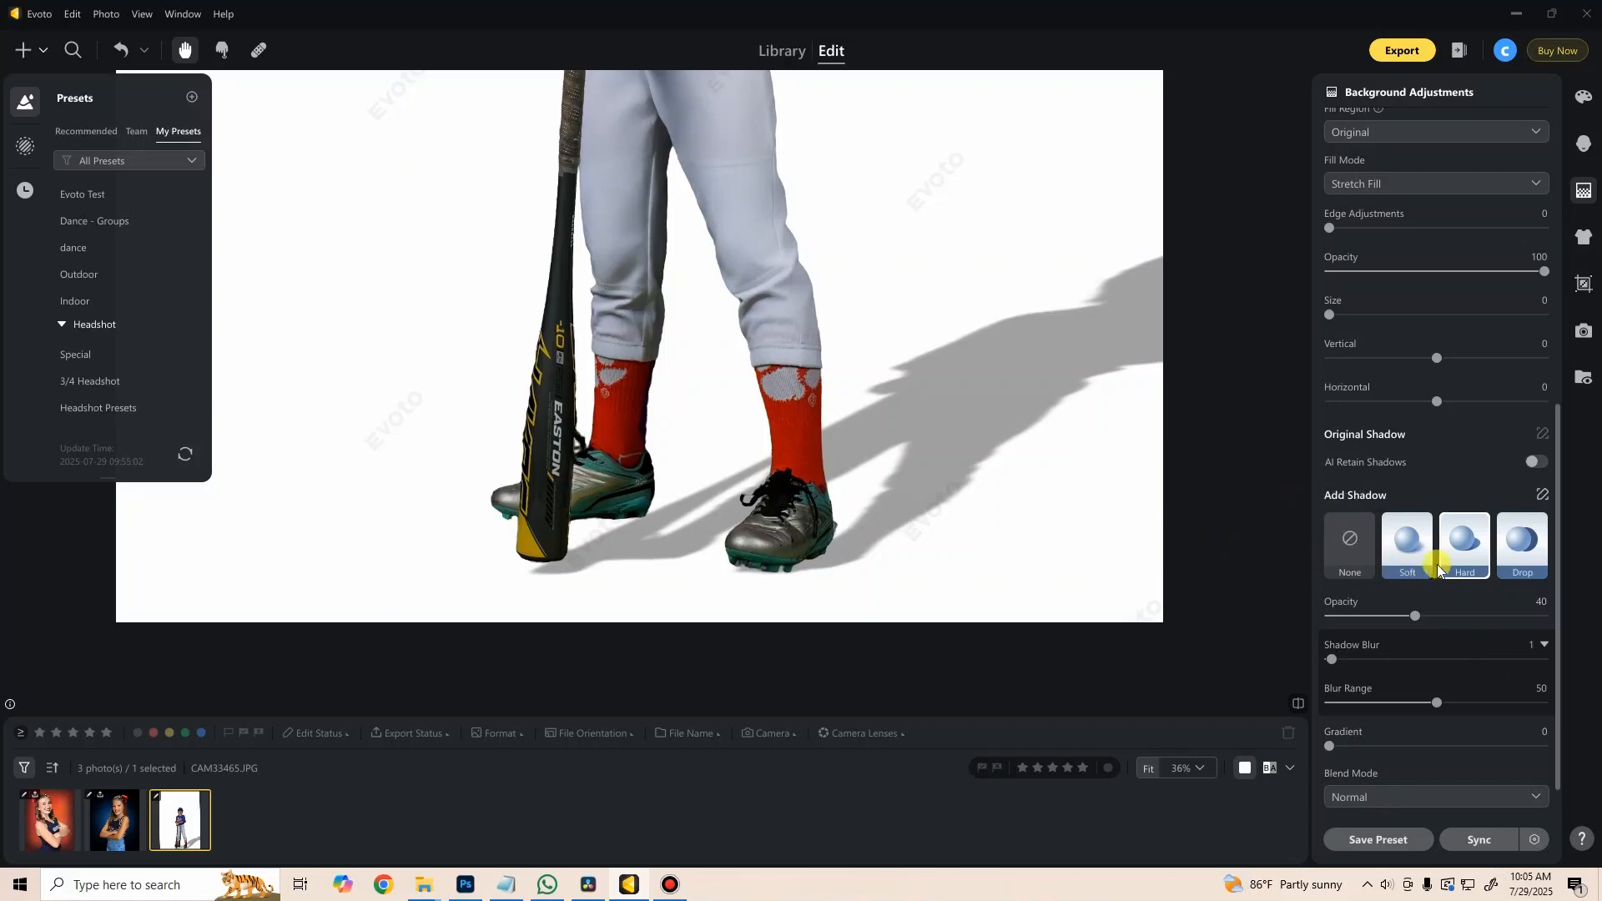
pyautogui.click(1402, 547)
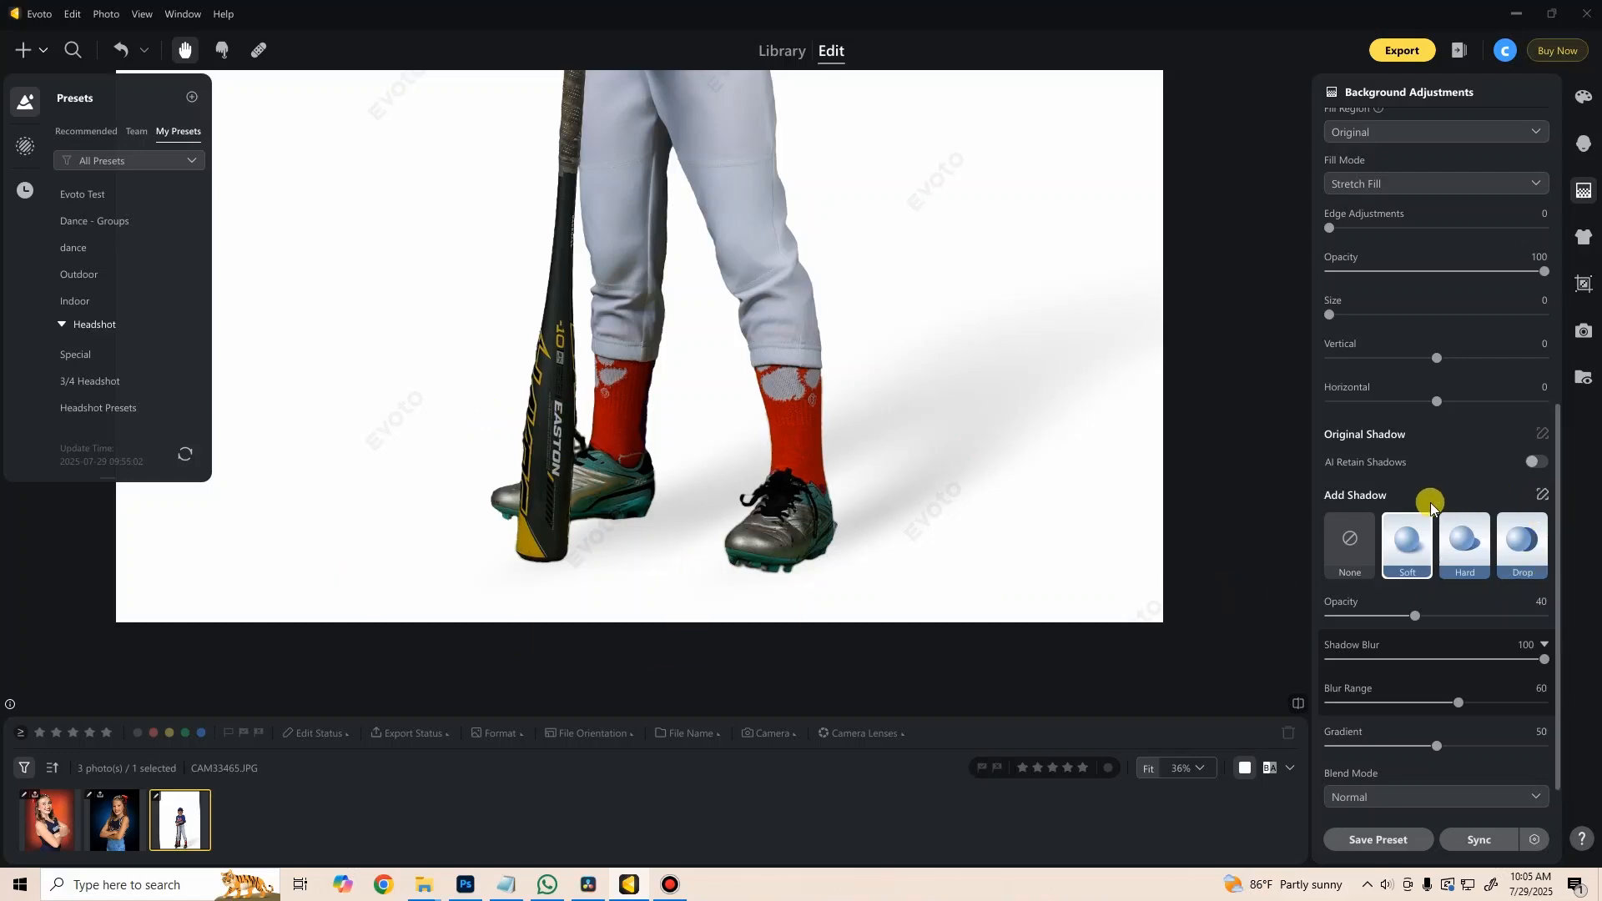
pyautogui.click(1543, 495)
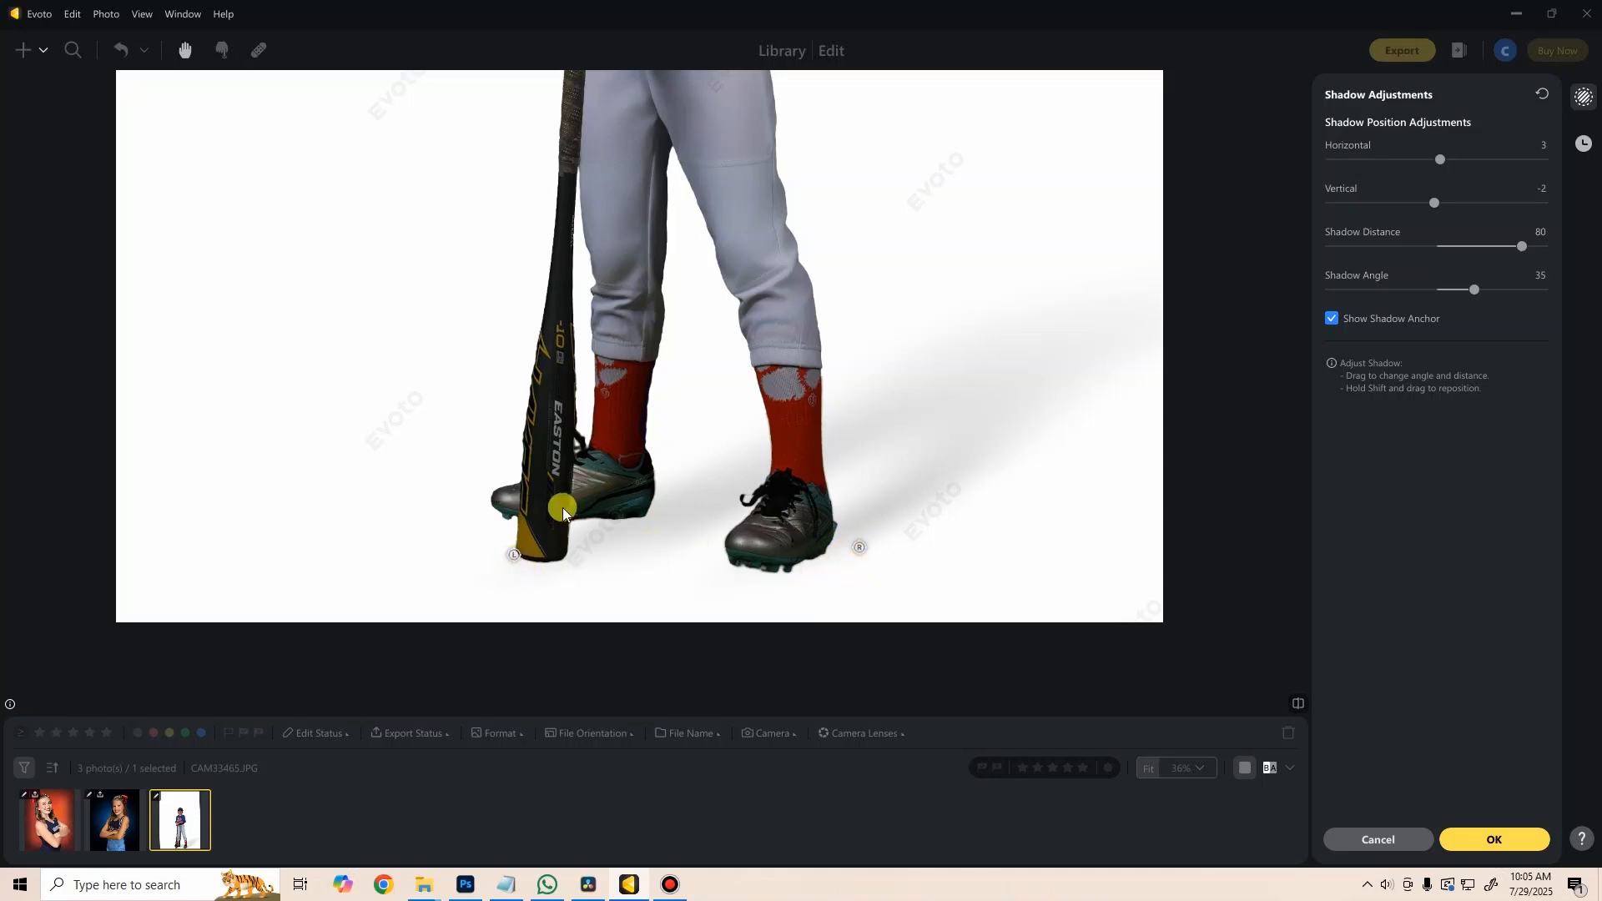
pyautogui.moveTo(512, 559); pyautogui.dragTo(502, 503)
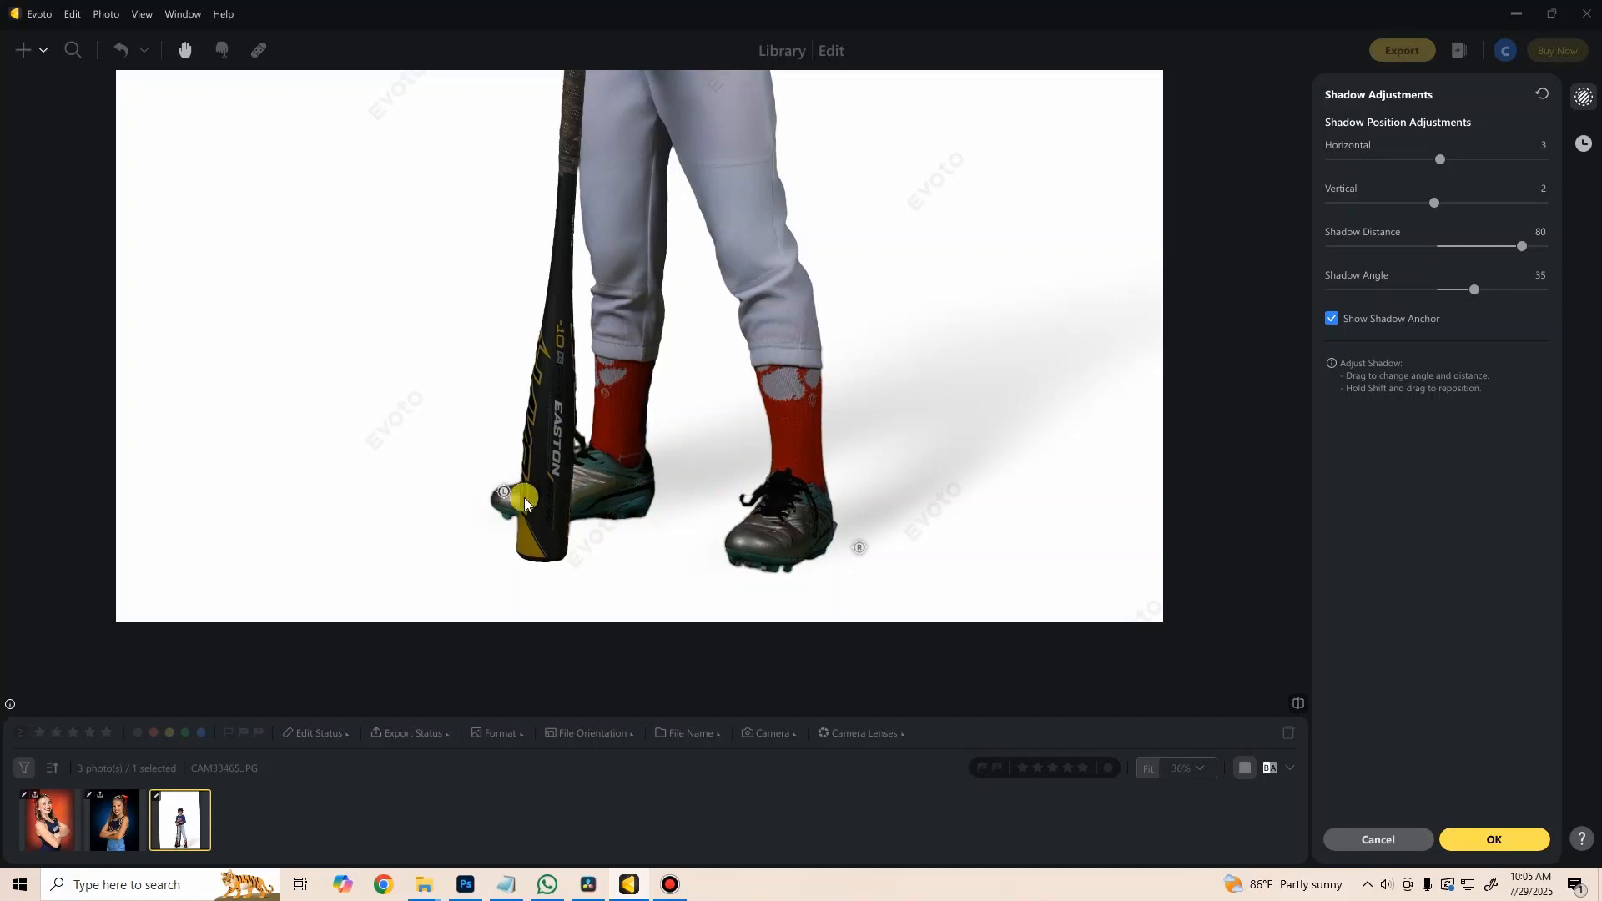
pyautogui.moveTo(504, 499)
pyautogui.mouseDown()
pyautogui.moveTo(504, 561)
pyautogui.moveTo(509, 515)
pyautogui.mouseUp()
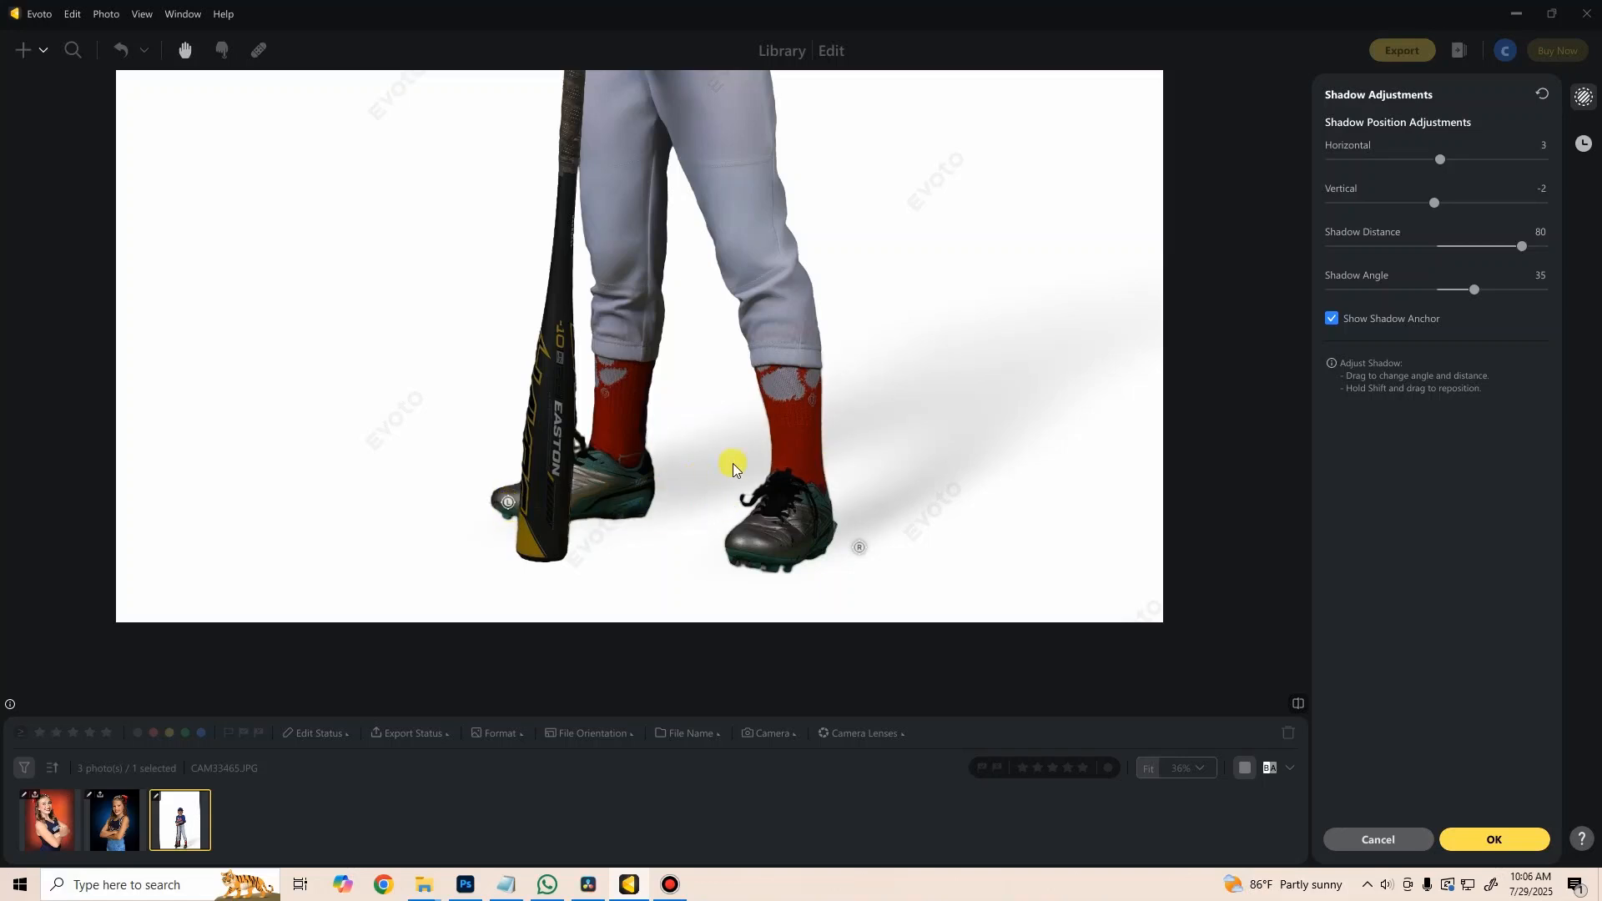
pyautogui.moveTo(858, 547); pyautogui.dragTo(857, 539)
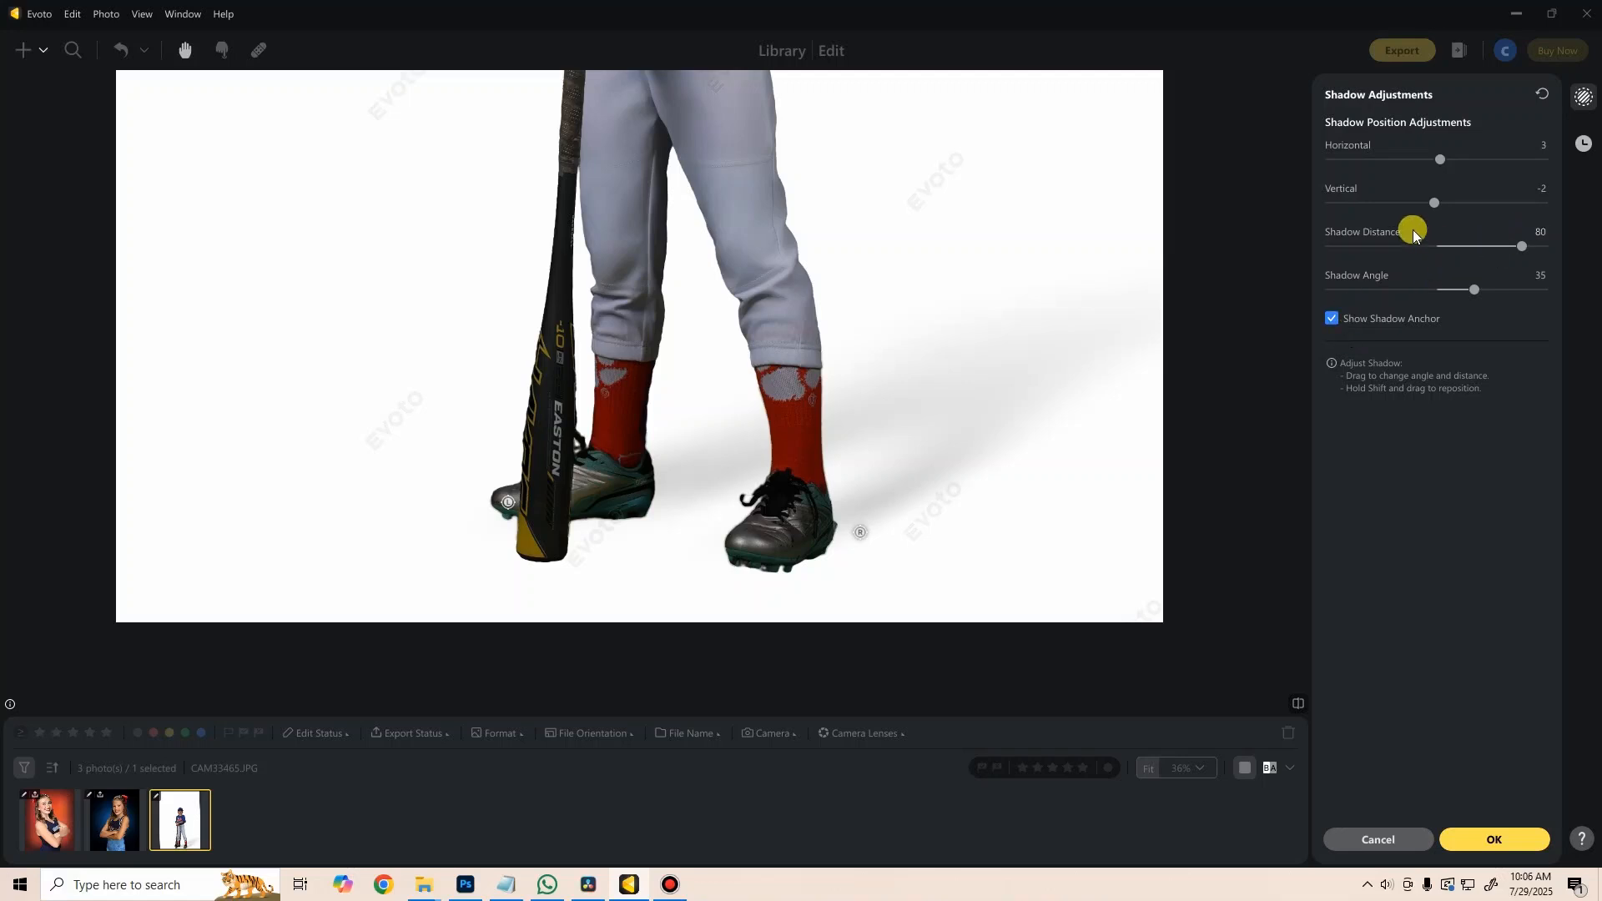
# Step: Set the shadow's horizontal position to 5, vertical to -3, angle to 43 and distance to 47, with the anchor against the front shoe
pyautogui.moveTo(1441, 159); pyautogui.dragTo(1484, 322)
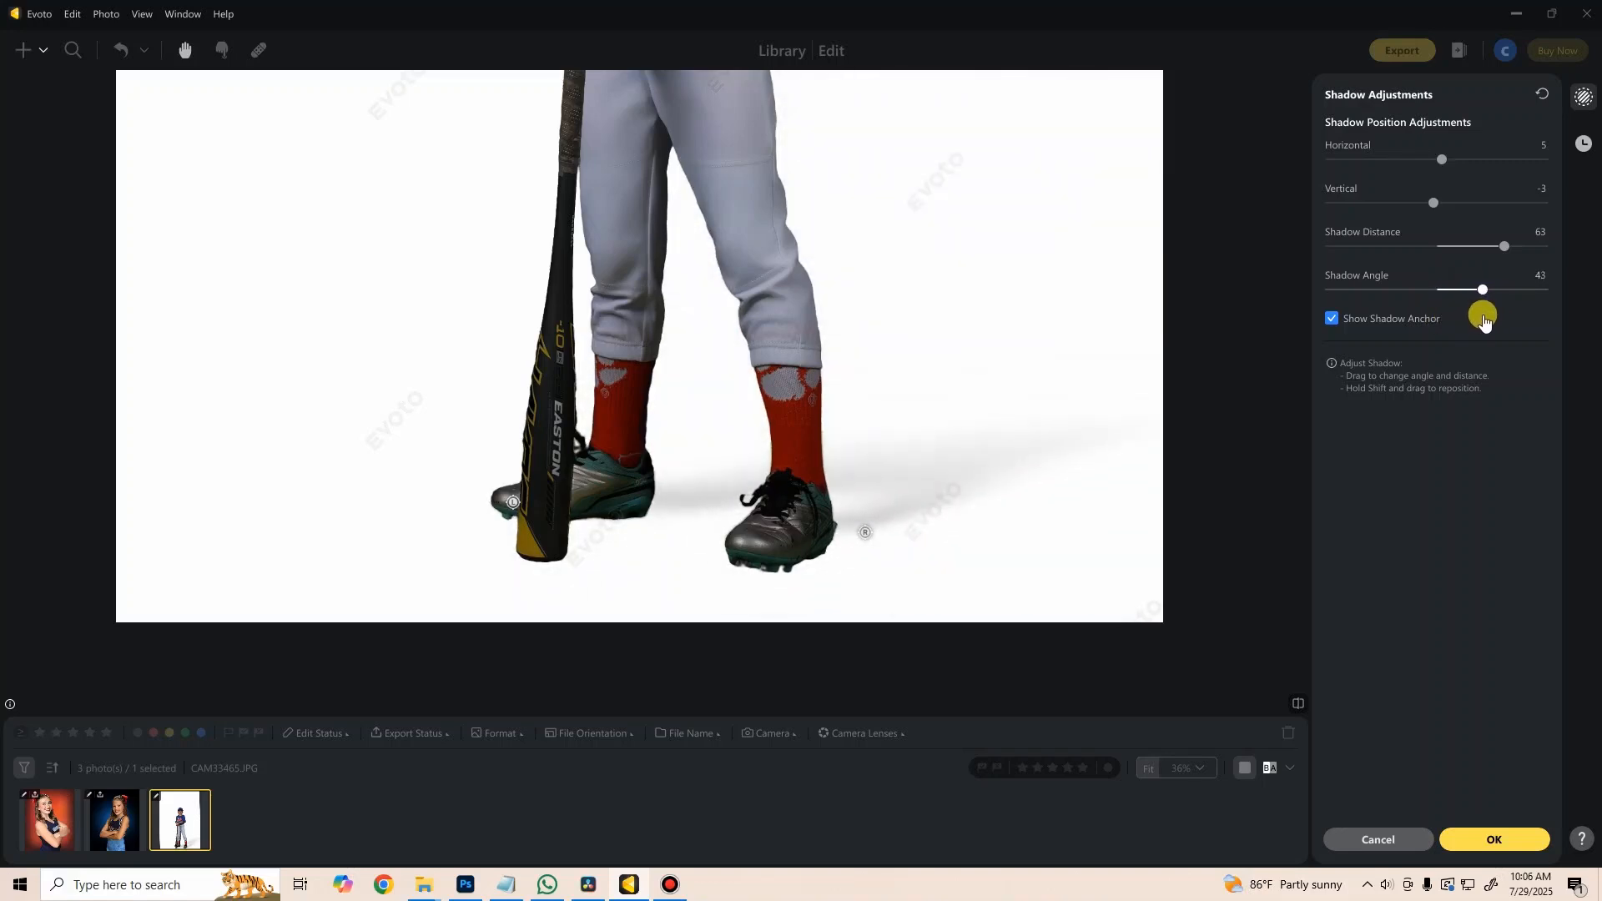
pyautogui.moveTo(1512, 258)
pyautogui.mouseDown()
pyautogui.moveTo(1473, 258)
pyautogui.moveTo(1490, 267)
pyautogui.mouseUp()
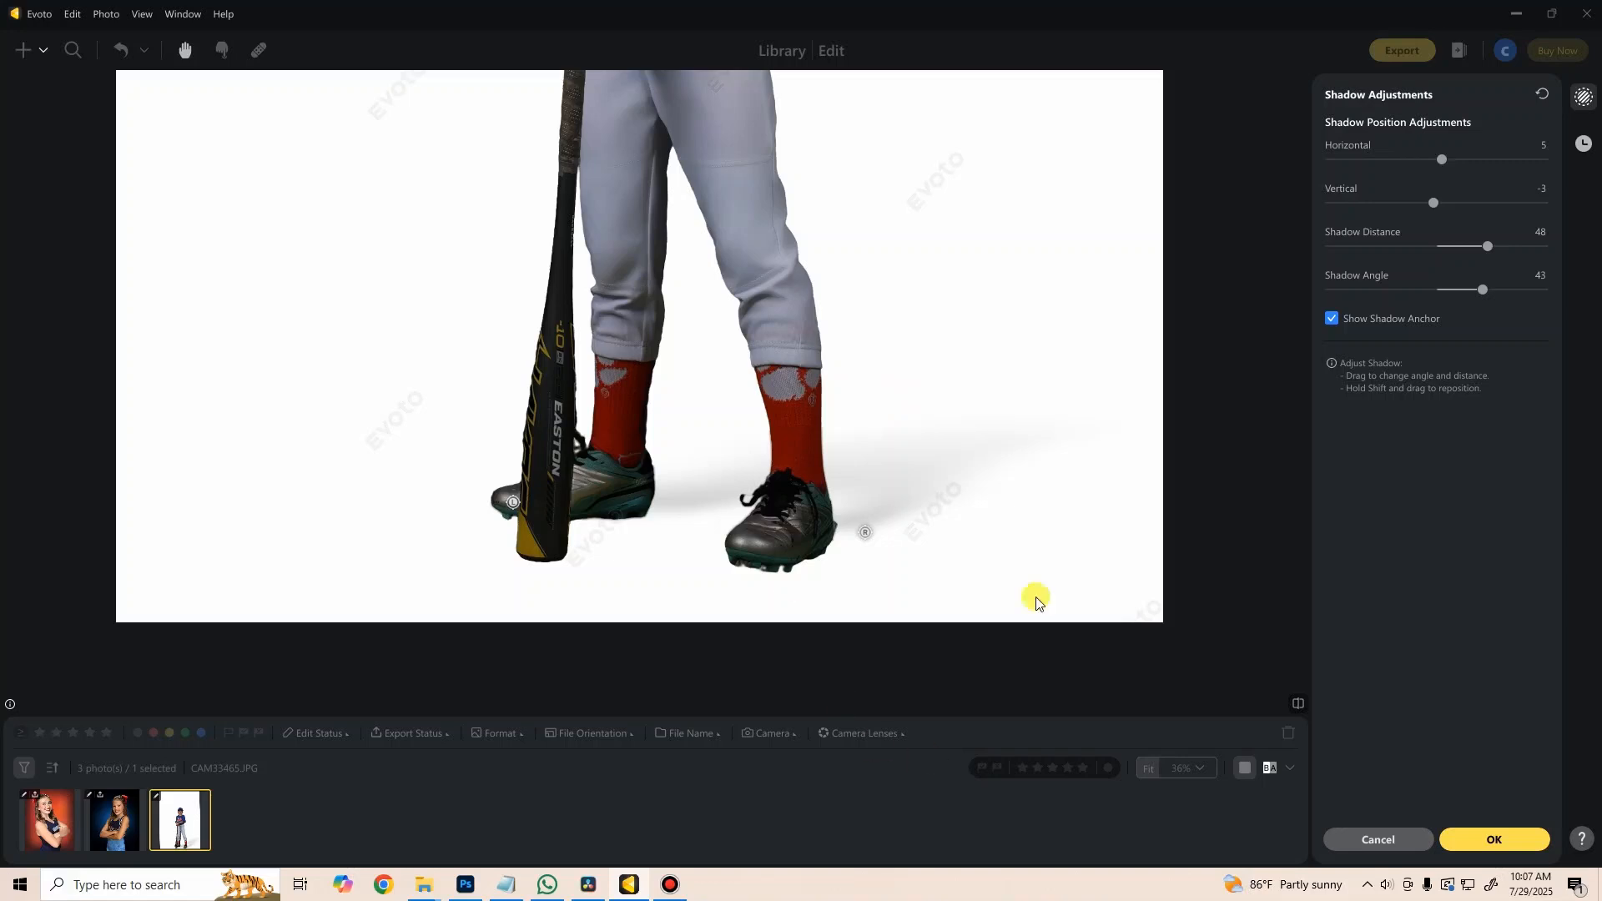
pyautogui.moveTo(861, 538); pyautogui.dragTo(836, 538)
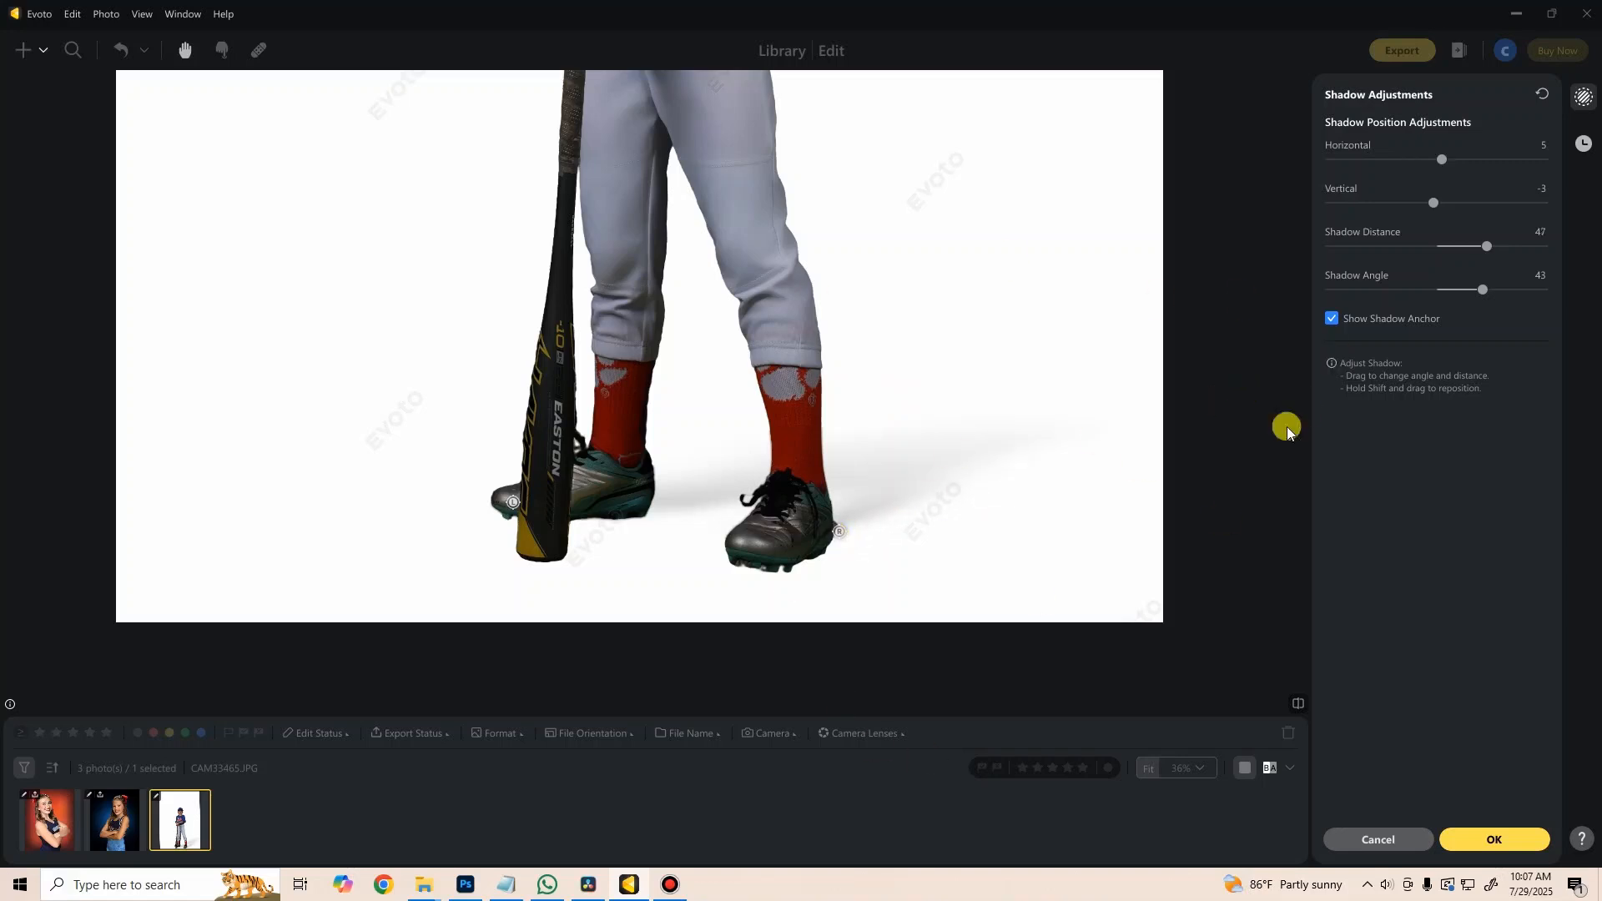
# Step: Lengthen the shadow to a distance of 100, set its angle to 44, and apply the shadow adjustments
pyautogui.scroll(-3, 1000, 398)
pyautogui.scroll(-4, 1000, 392)
pyautogui.moveTo(995, 318); pyautogui.dragTo(1060, 315)
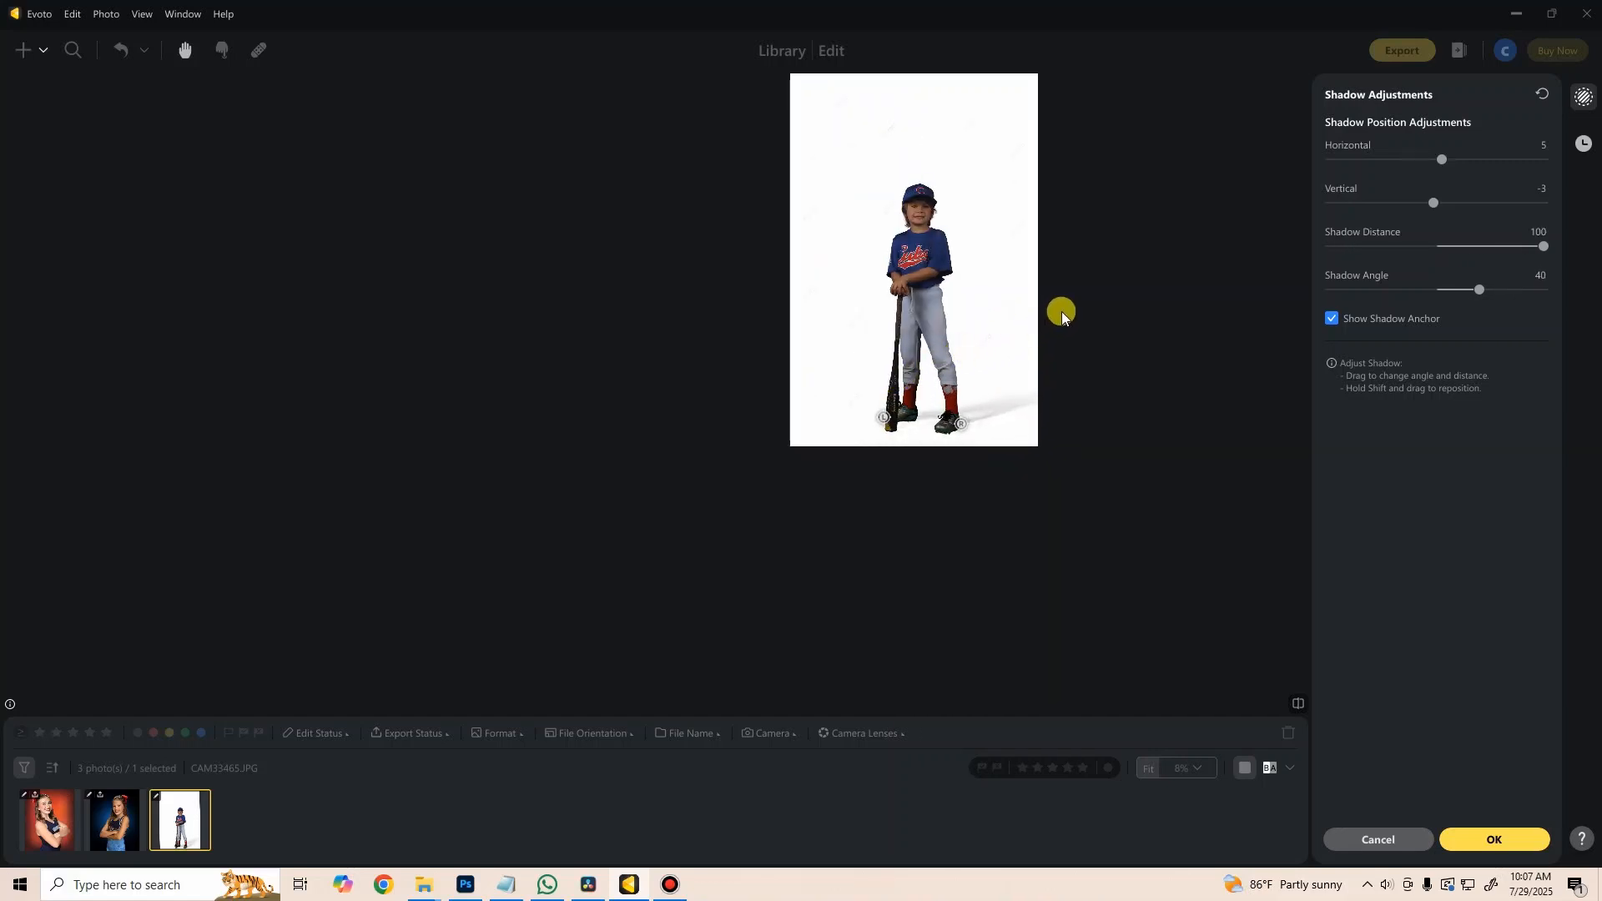
pyautogui.moveTo(993, 320); pyautogui.dragTo(776, 422)
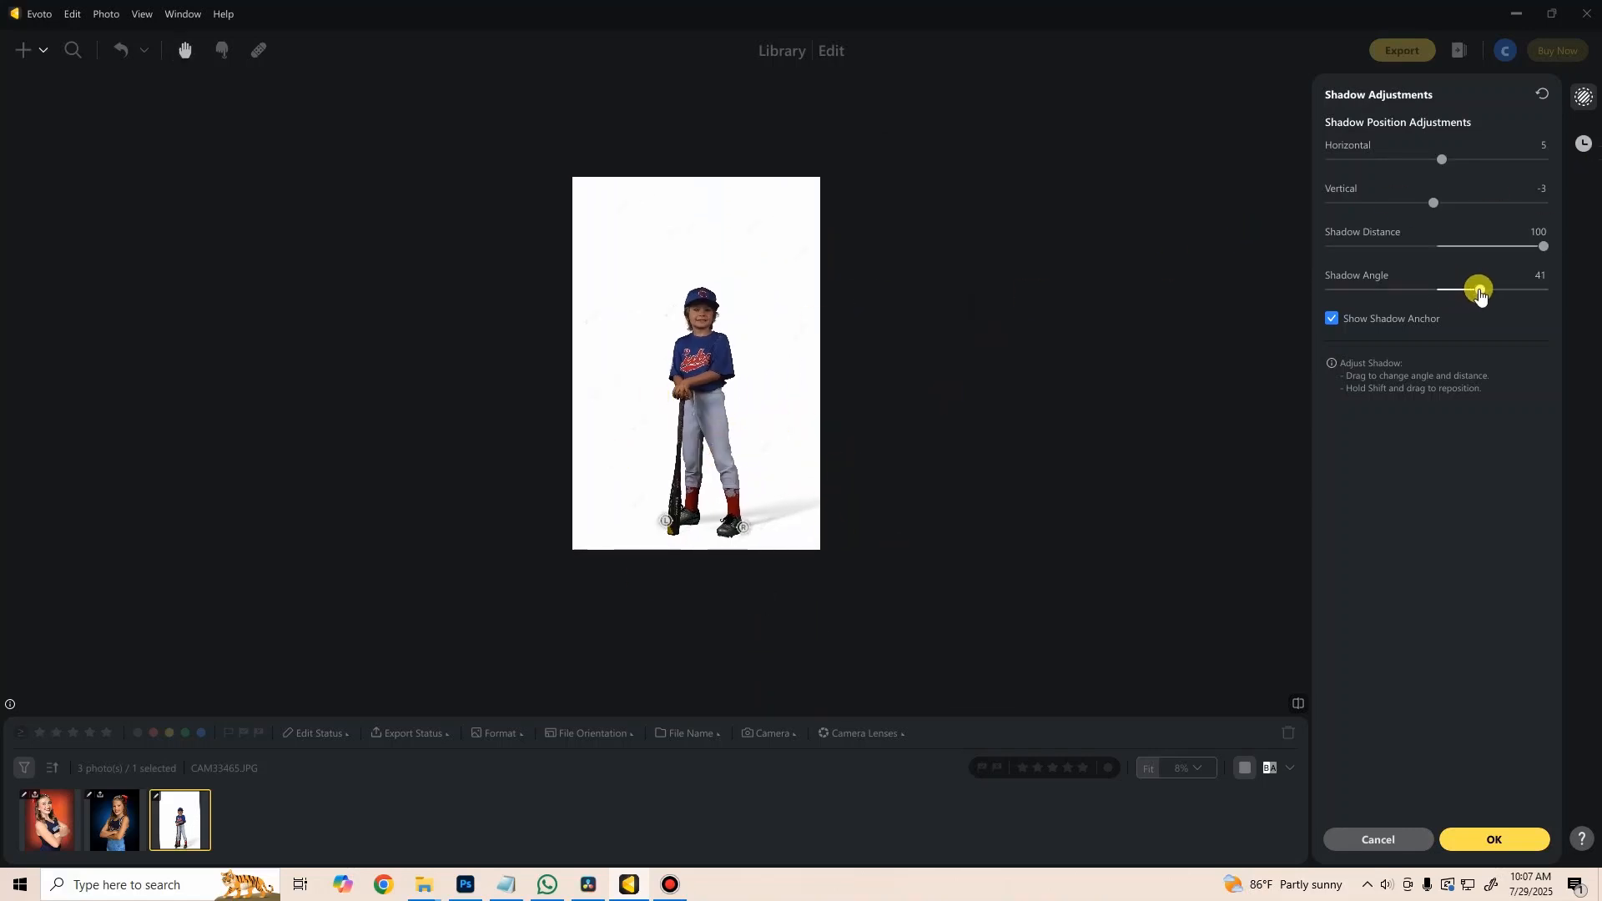
pyautogui.moveTo(1480, 292); pyautogui.dragTo(1487, 291)
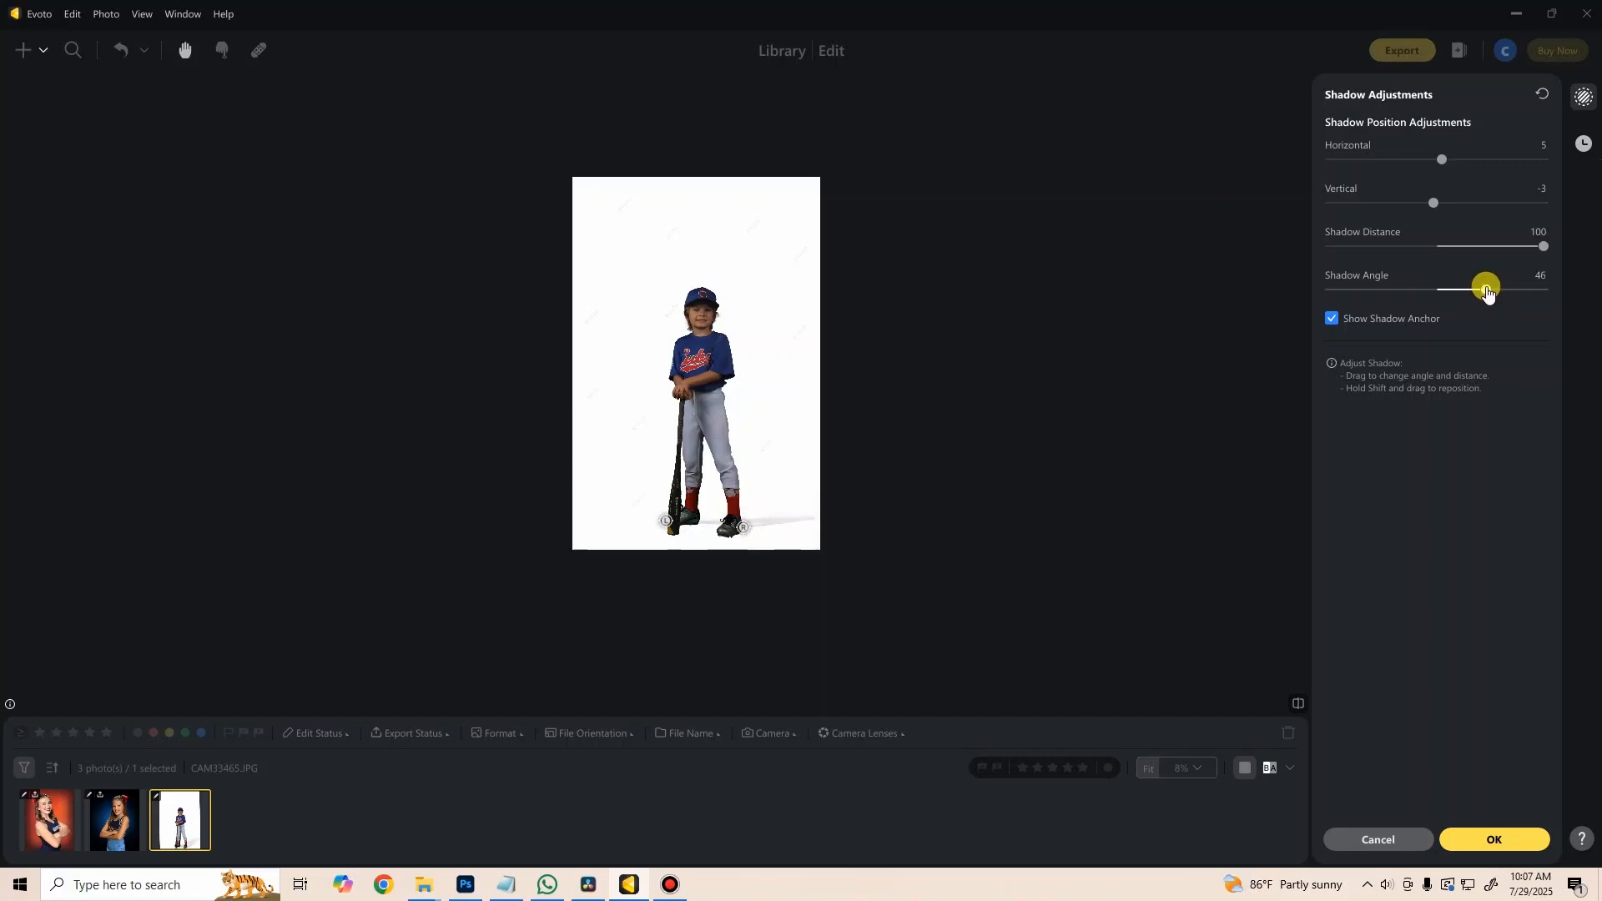
pyautogui.moveTo(1544, 247); pyautogui.dragTo(1548, 250)
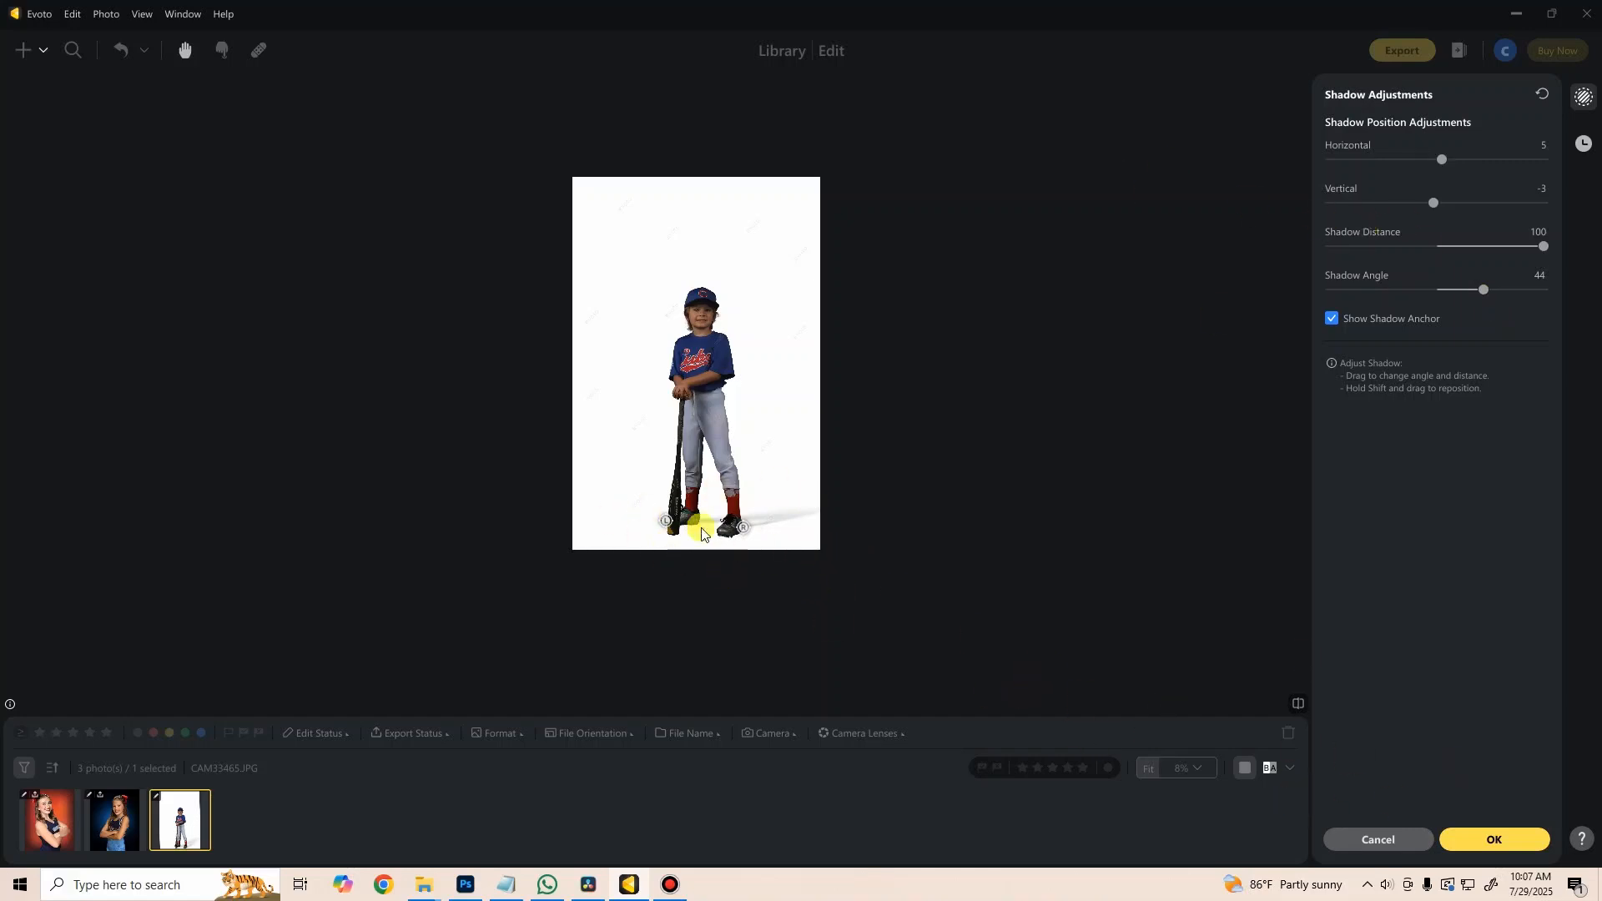
pyautogui.click(1491, 839)
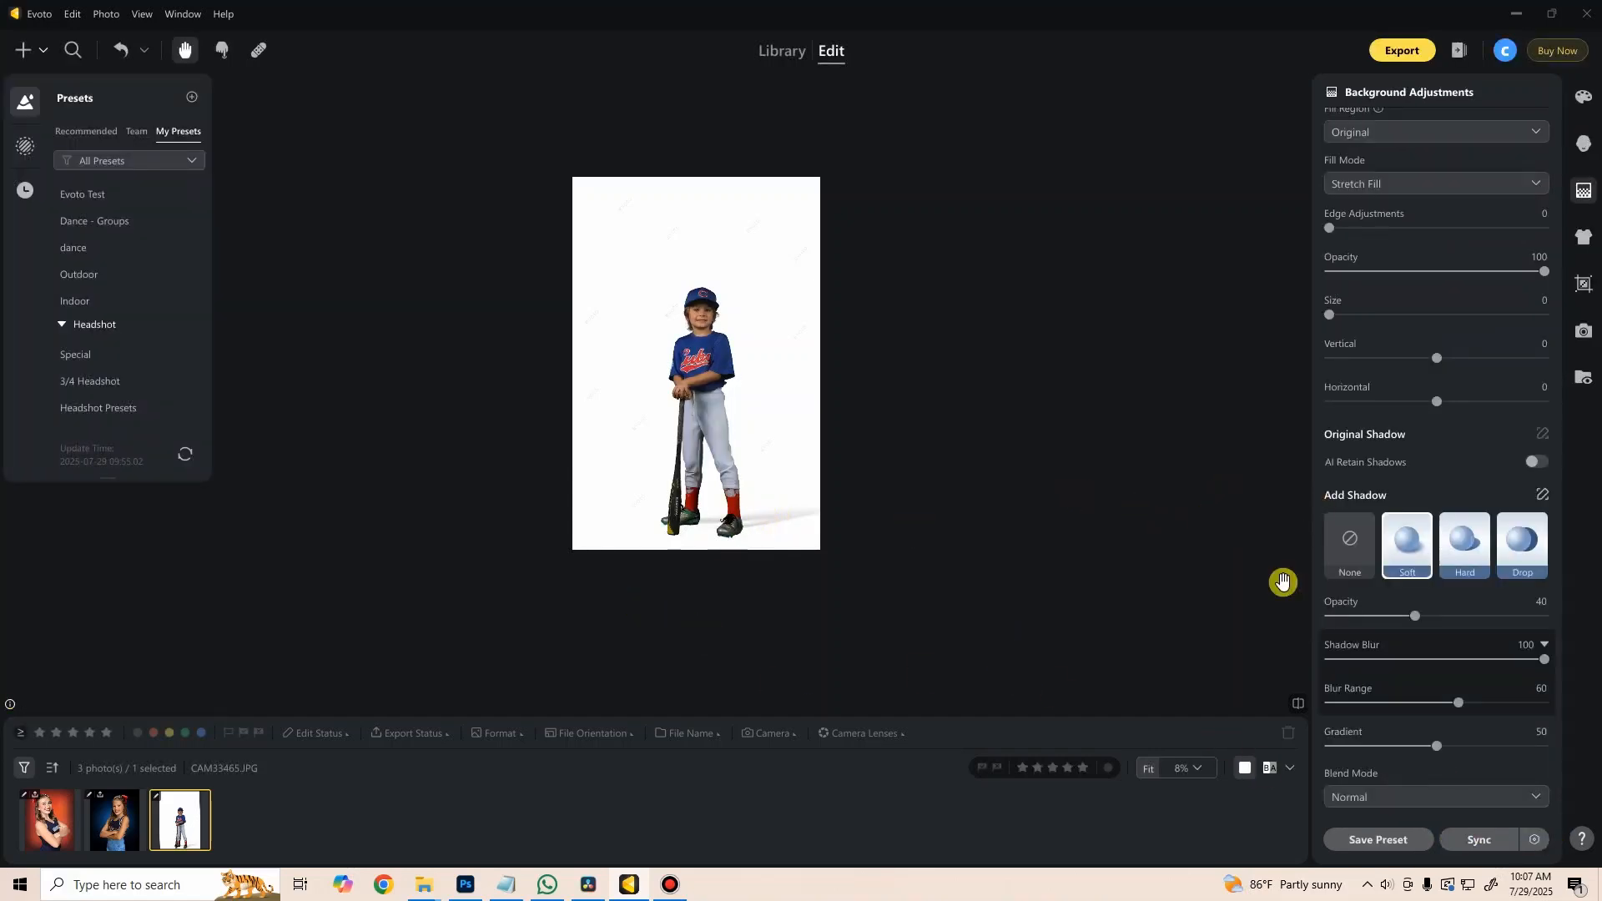
# Step: Set the shadow's blur to 63, blur range to 63 and opacity to 21, keeping the blend mode Normal
pyautogui.moveTo(1542, 659); pyautogui.dragTo(1375, 627)
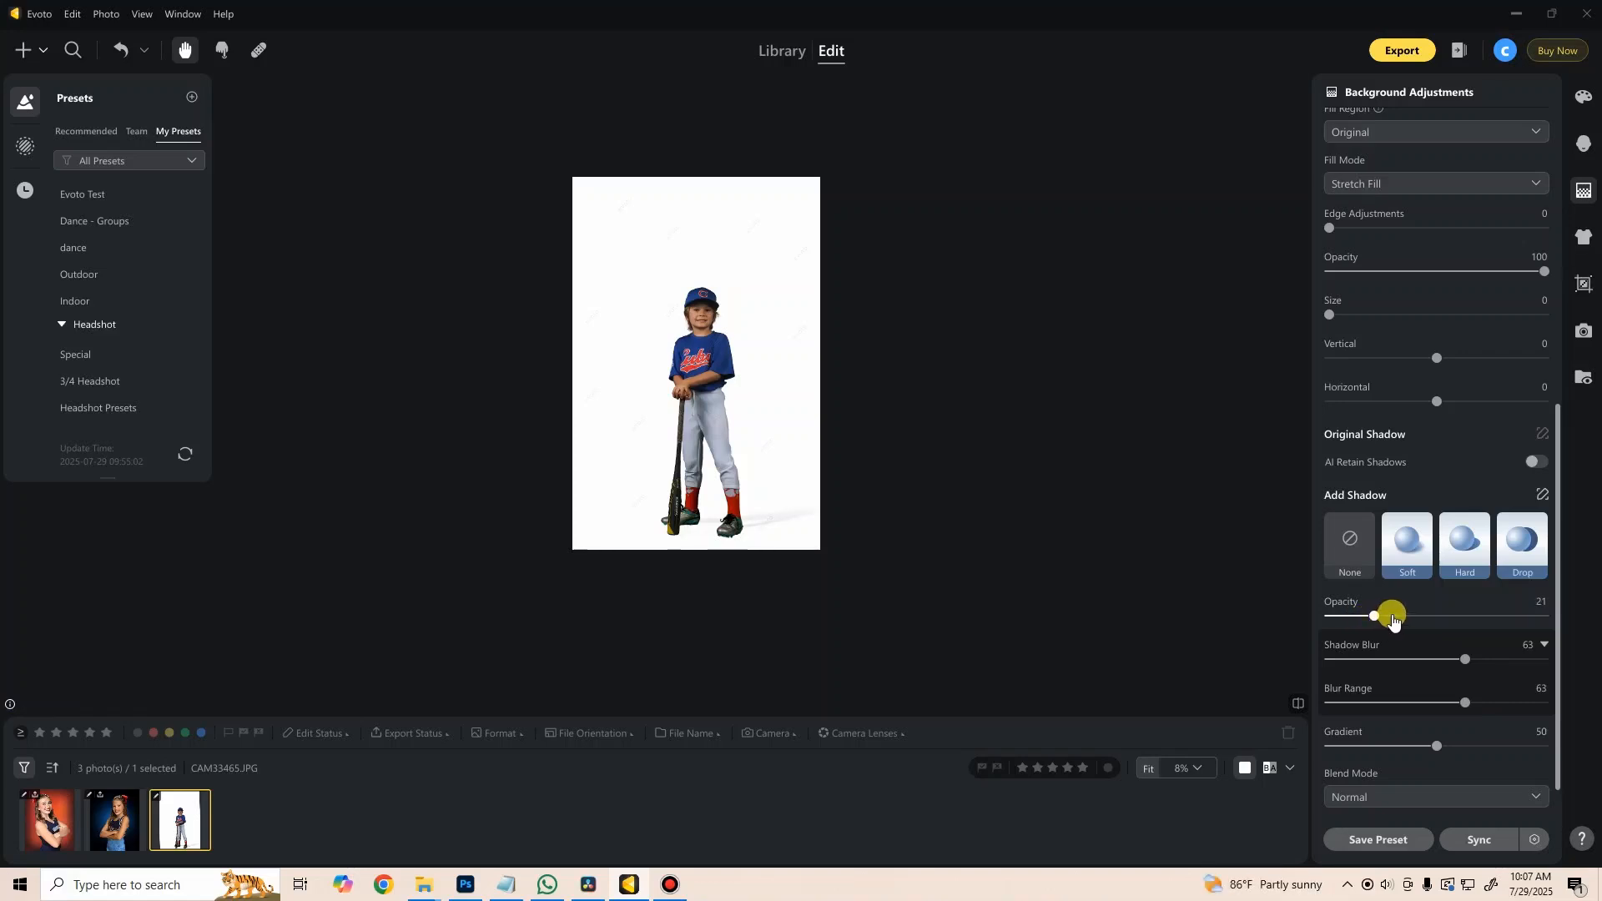
pyautogui.scroll(-1, 1393, 621)
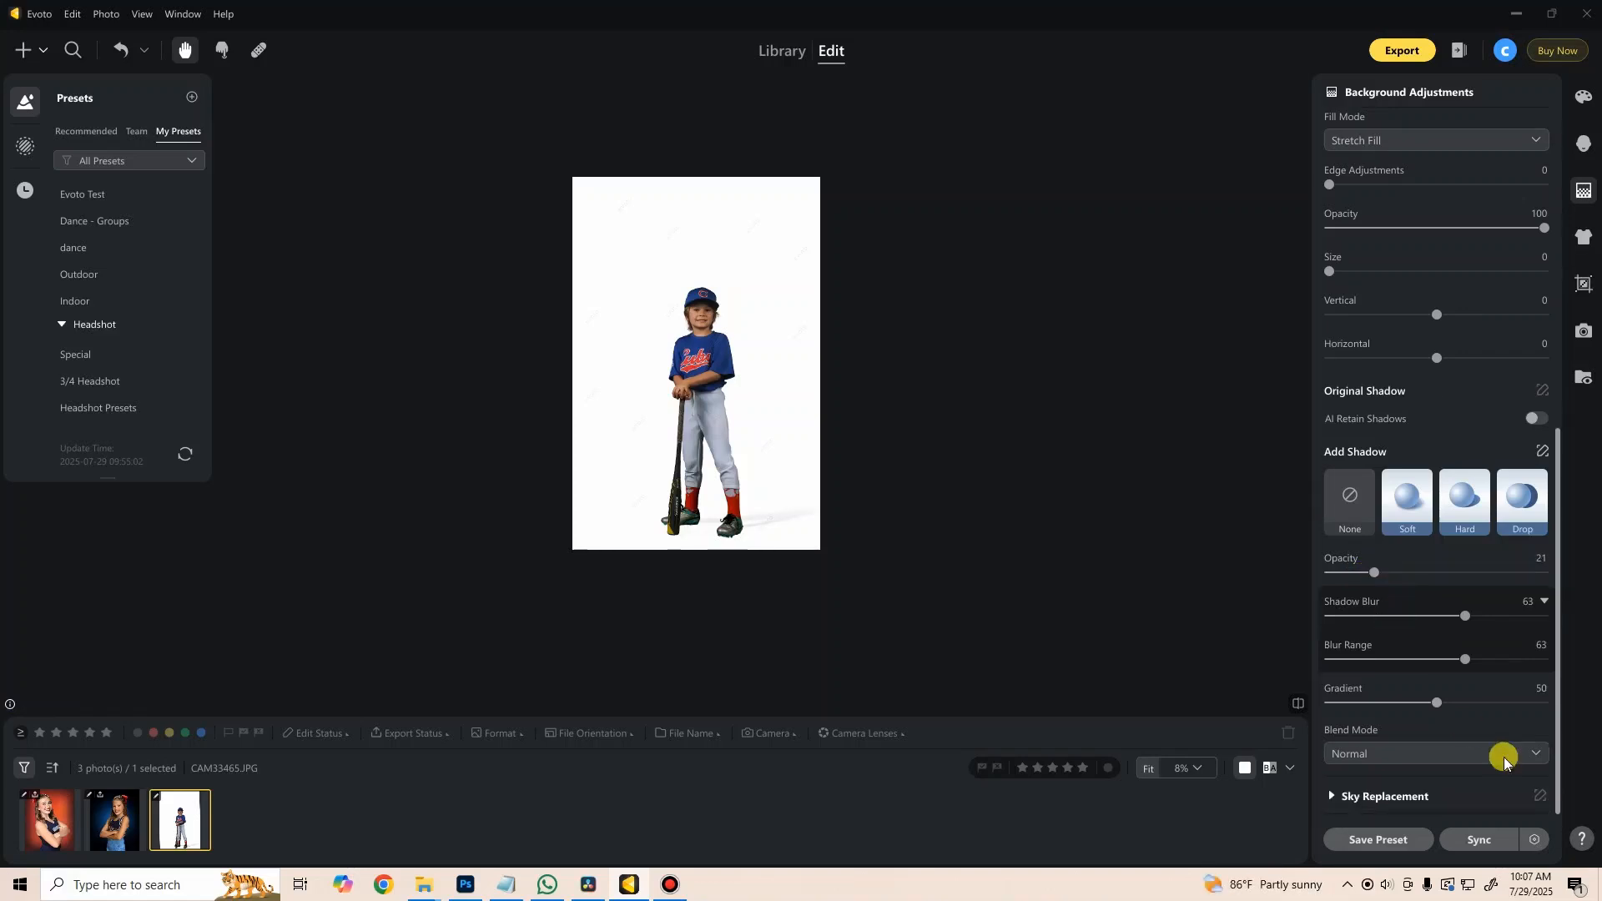
pyautogui.click(1412, 752)
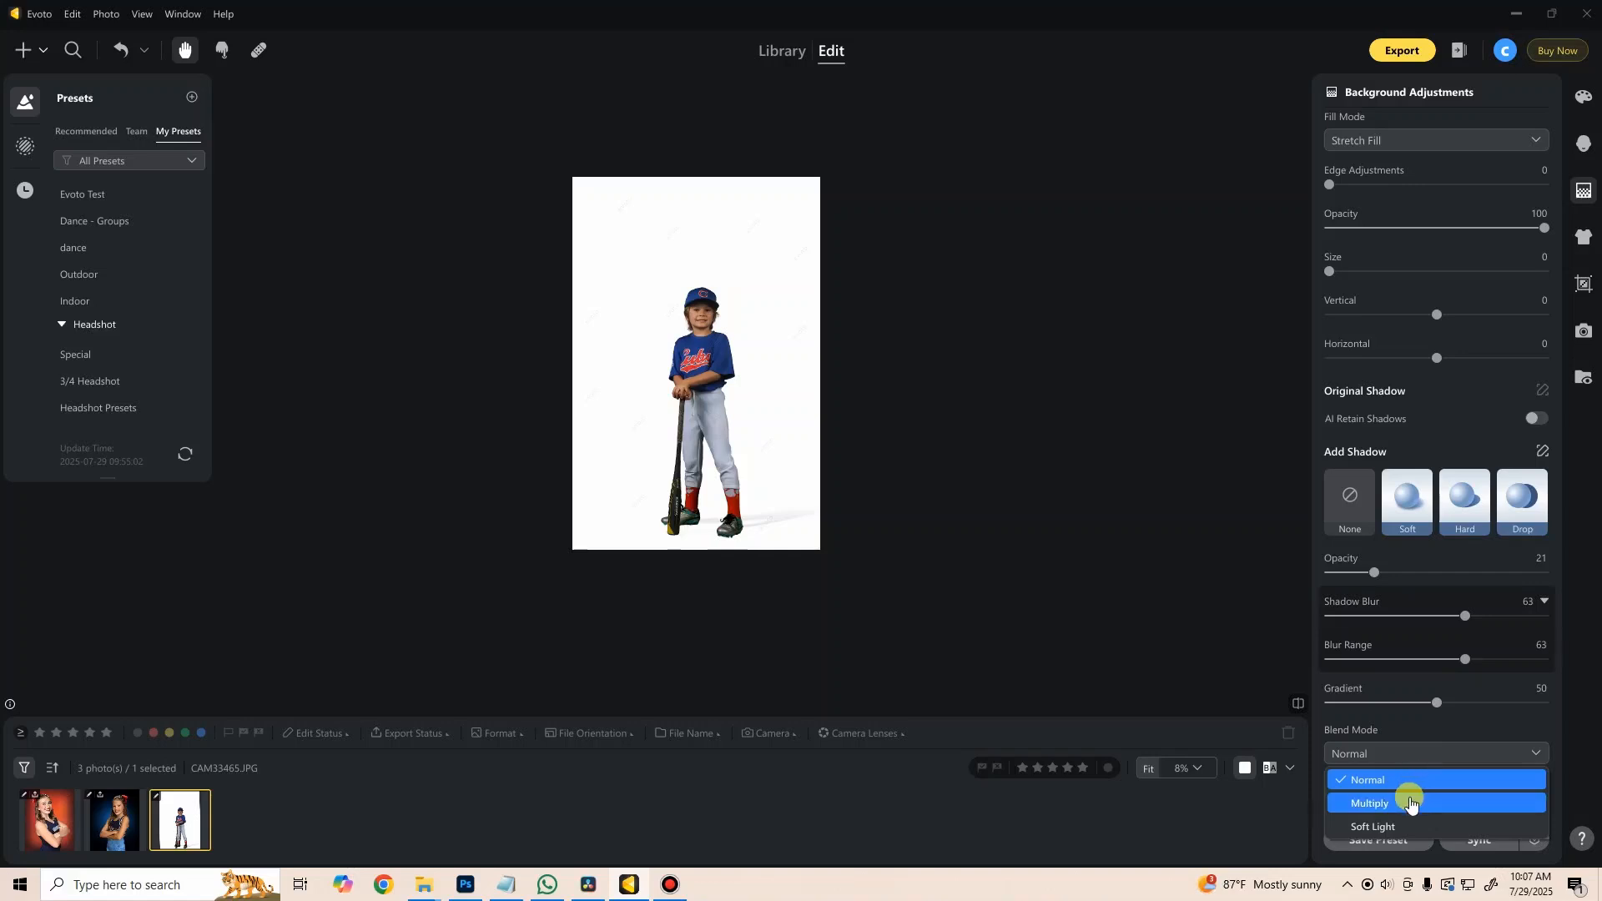
pyautogui.click(1411, 754)
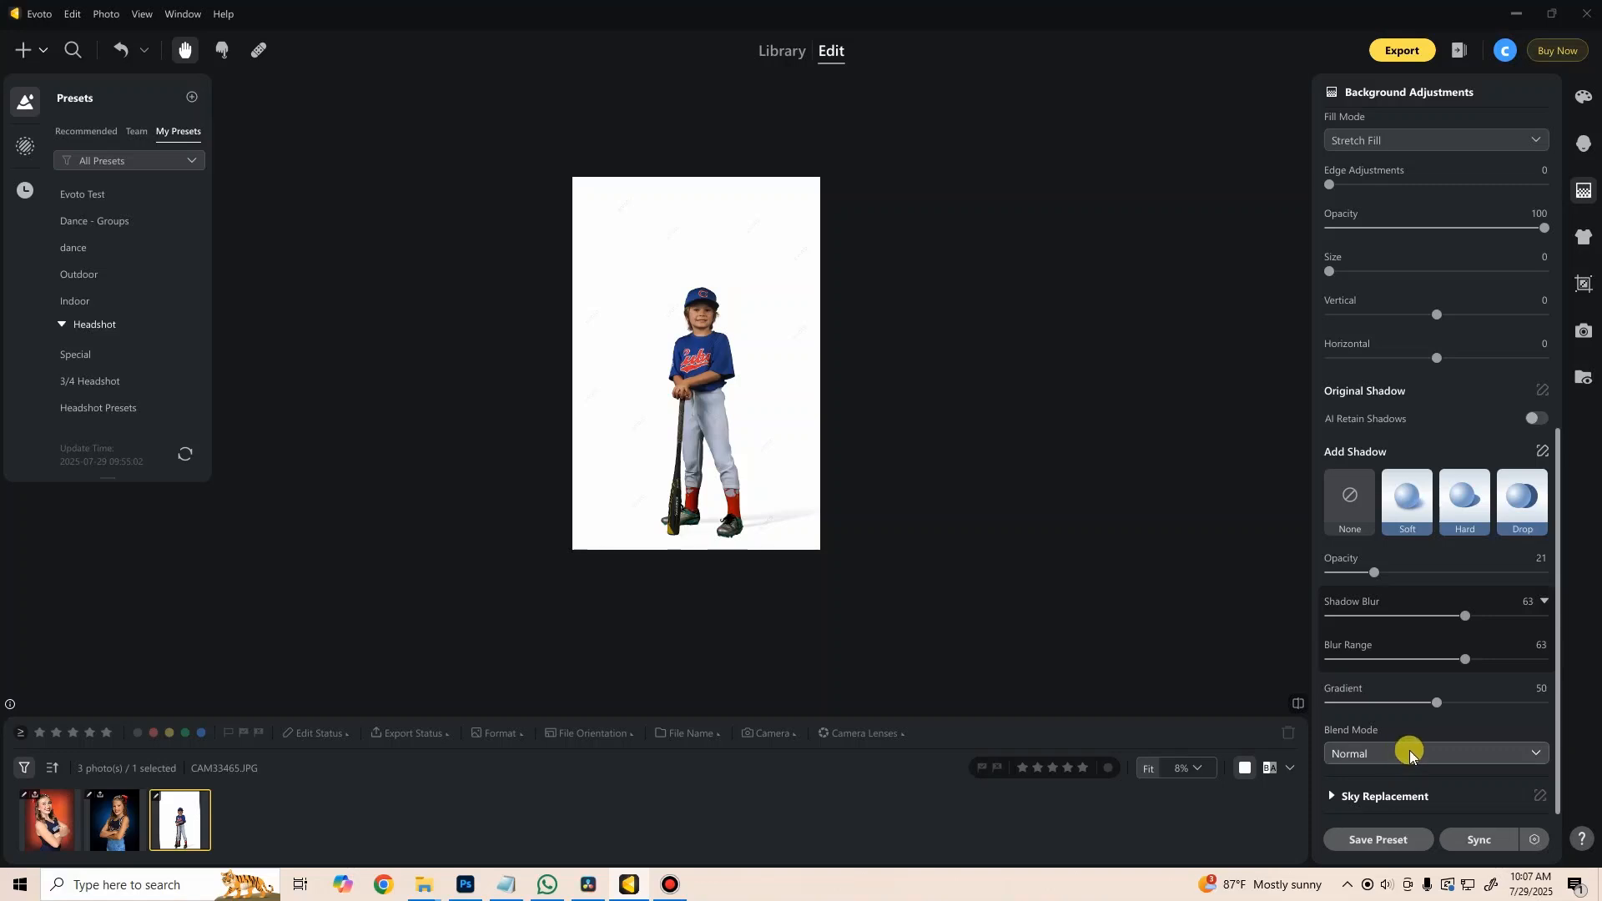
# Step: Switch the backdrop to Transparent and inspect the shadow around the player's feet
pyautogui.scroll(2, 1419, 701)
pyautogui.scroll(3, 1421, 694)
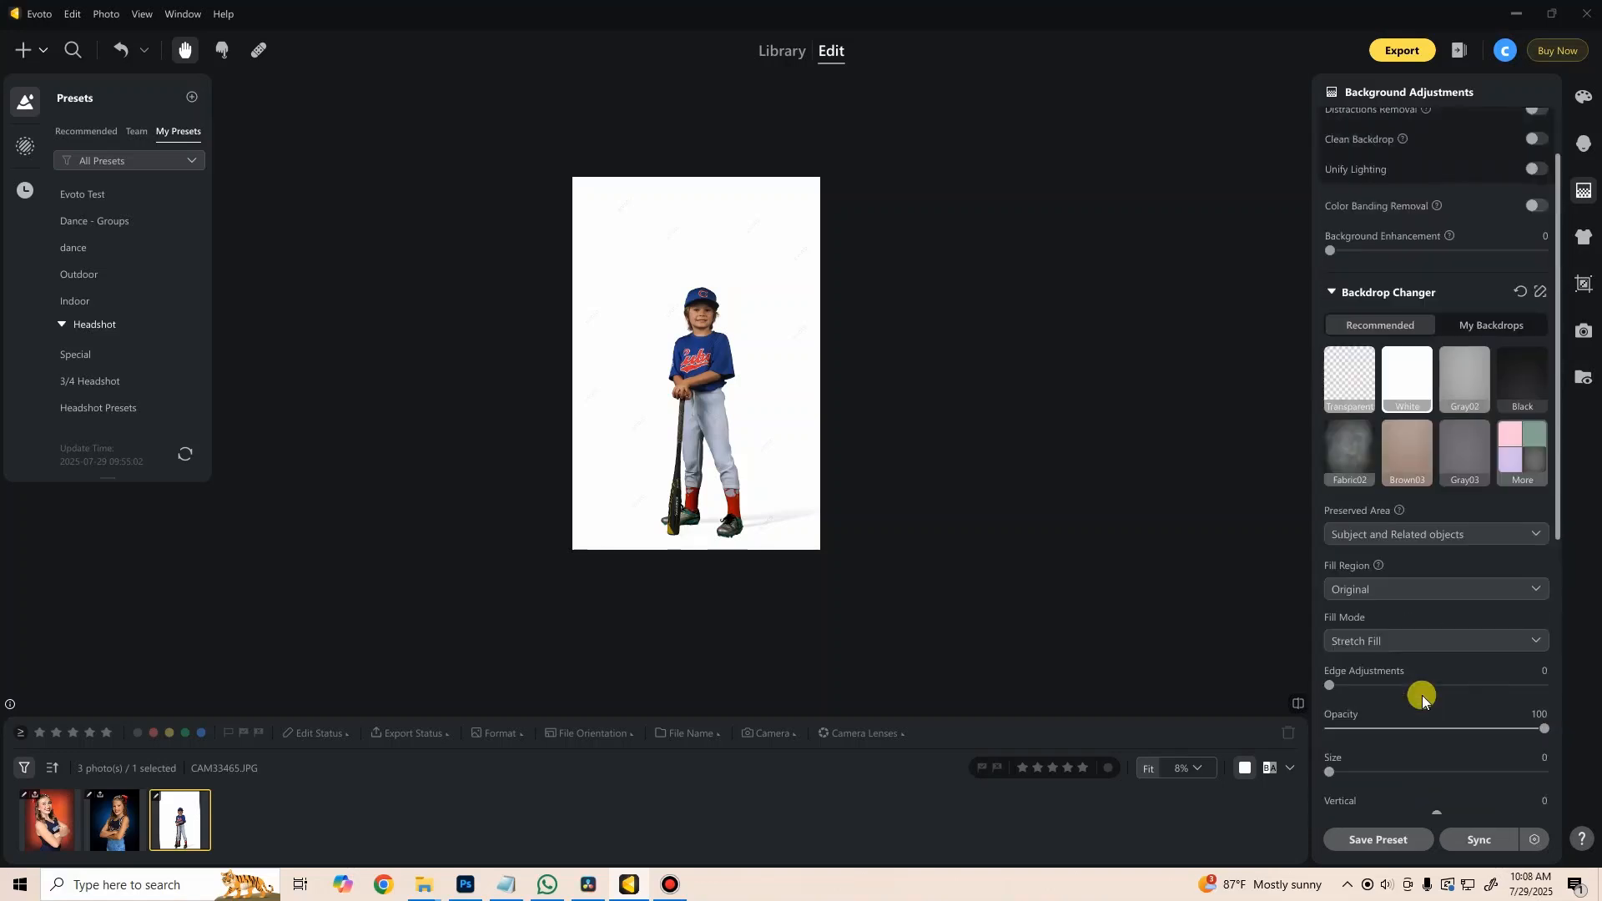
pyautogui.click(1353, 378)
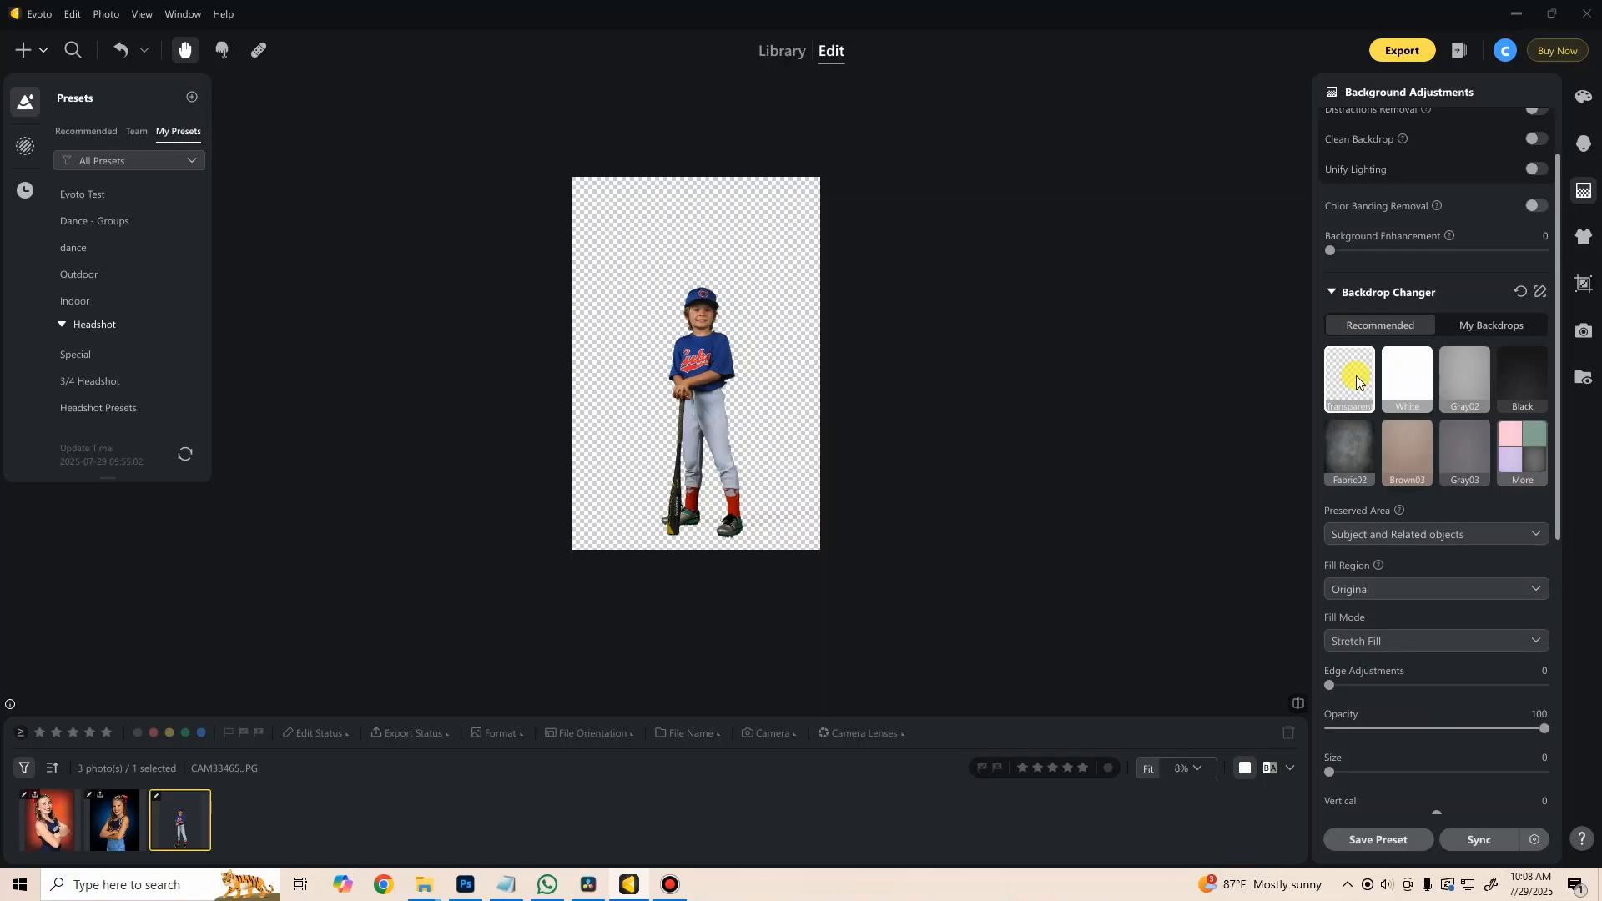
pyautogui.scroll(1, 739, 530)
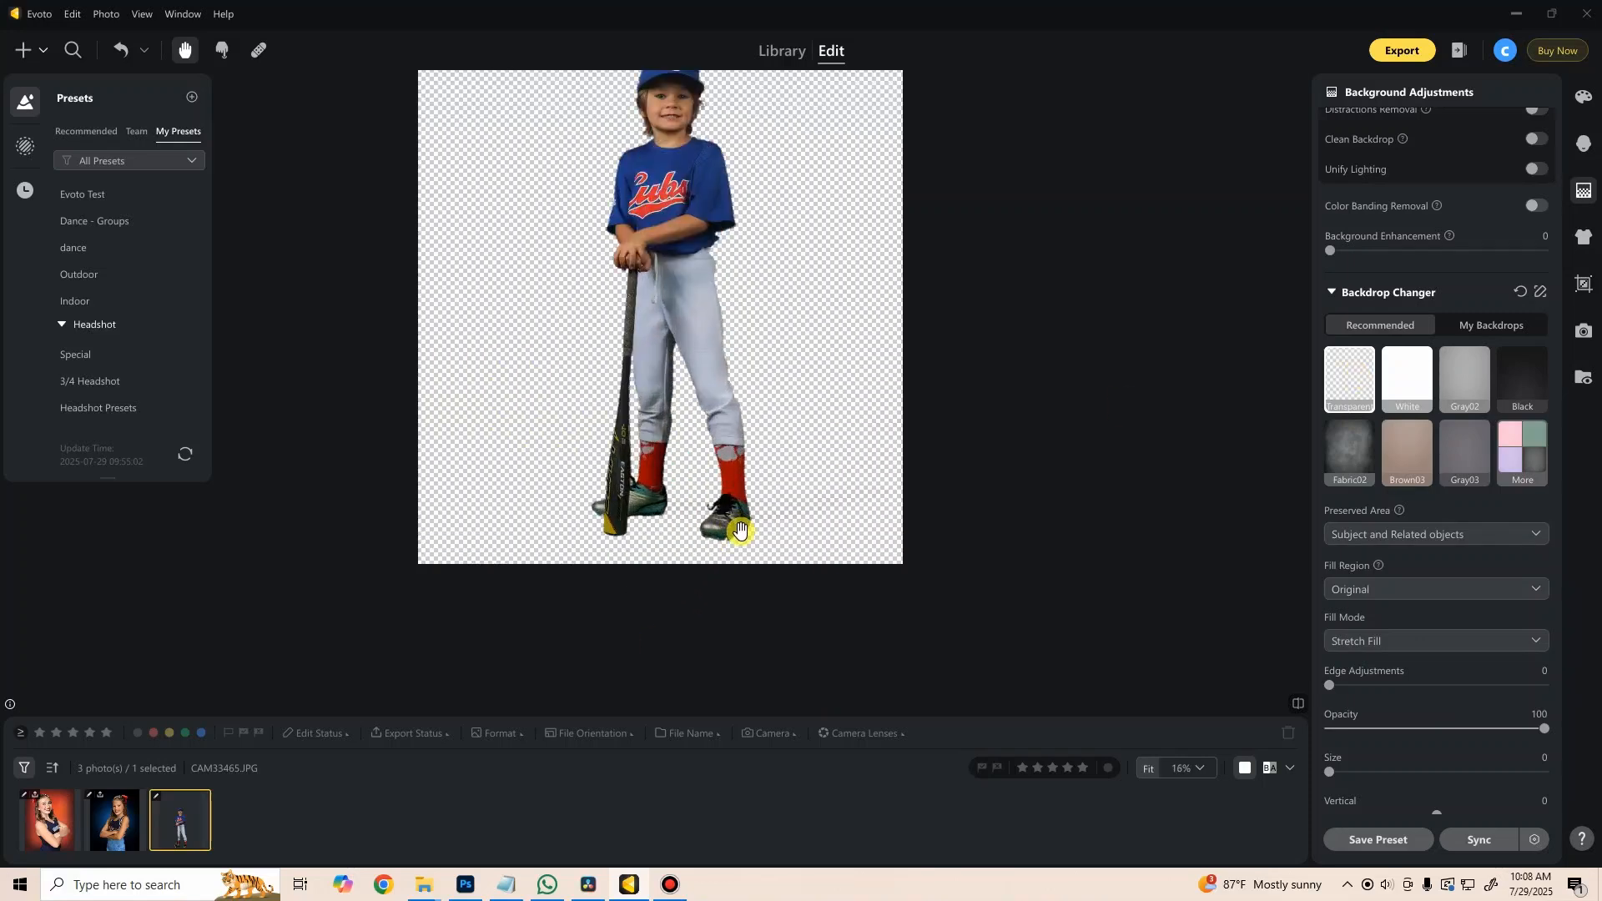
# Step: Switch the backdrop from Transparent to White and examine the shadow around the player's shoes
pyautogui.scroll(2, 740, 530)
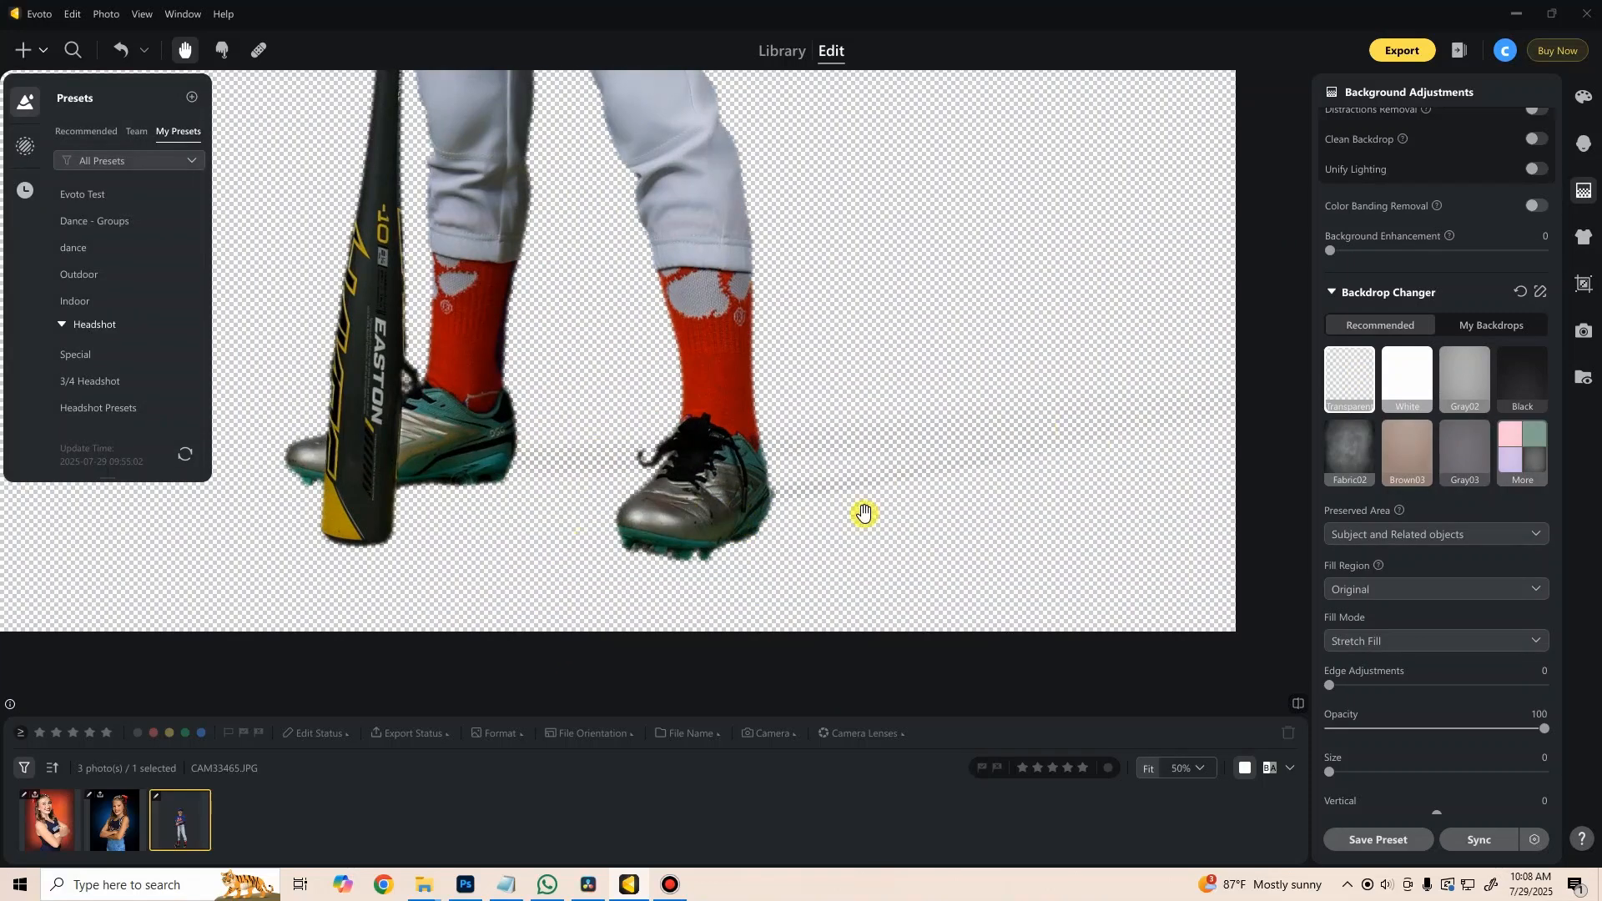
pyautogui.scroll(-3, 834, 511)
pyautogui.scroll(1, 740, 504)
pyautogui.moveTo(782, 413); pyautogui.dragTo(815, 408)
pyautogui.scroll(2, 775, 595)
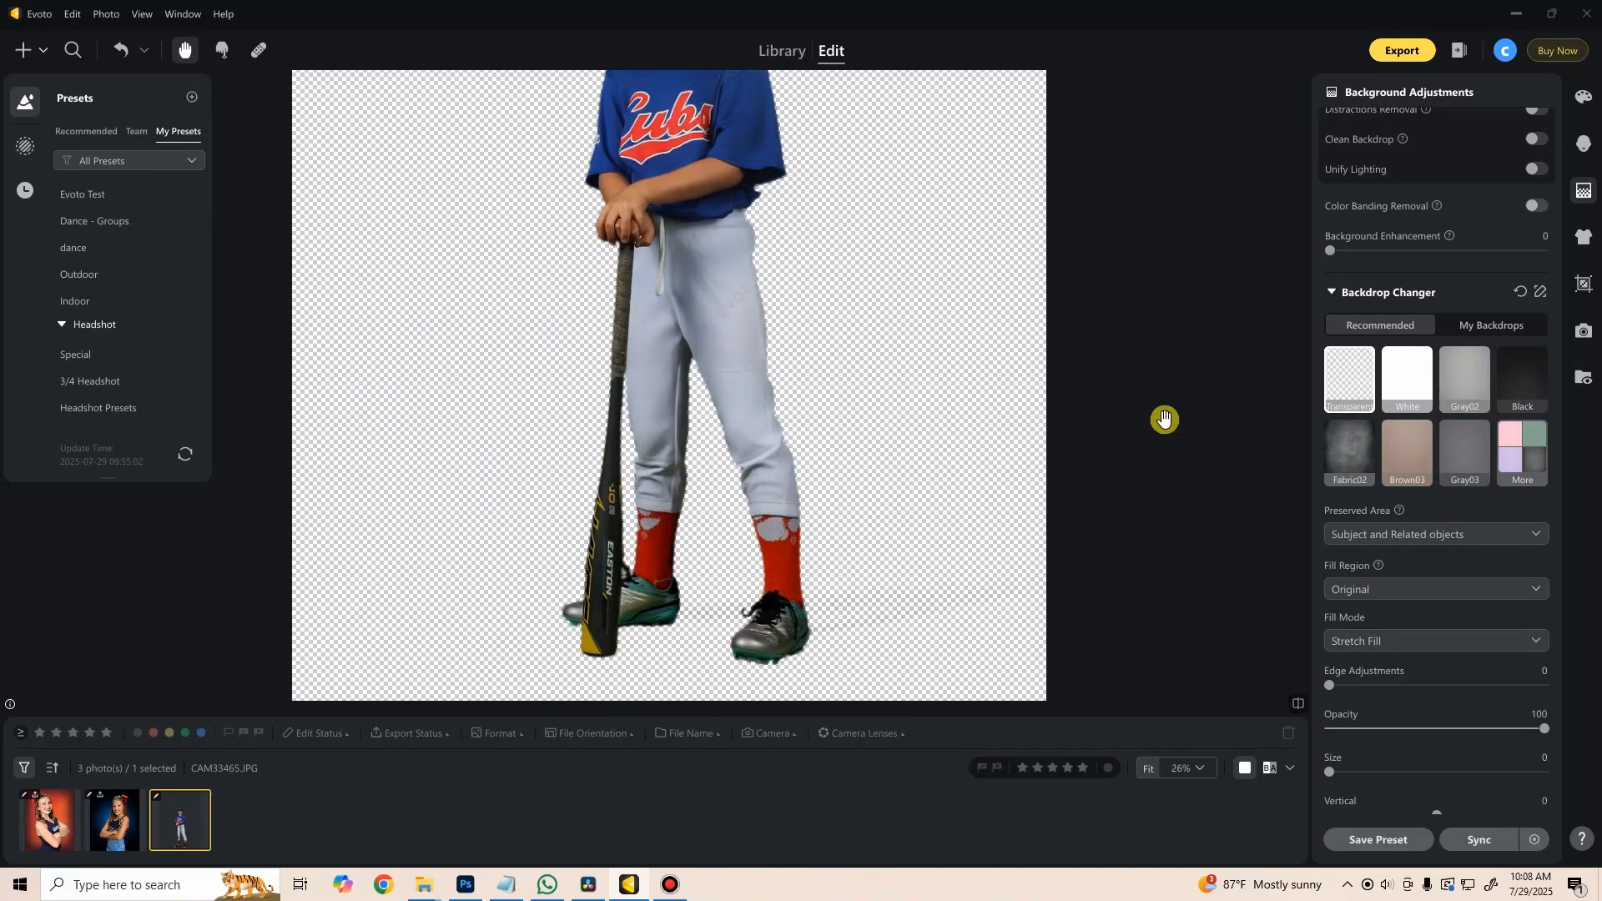
pyautogui.click(1410, 375)
pyautogui.moveTo(915, 543); pyautogui.dragTo(920, 442)
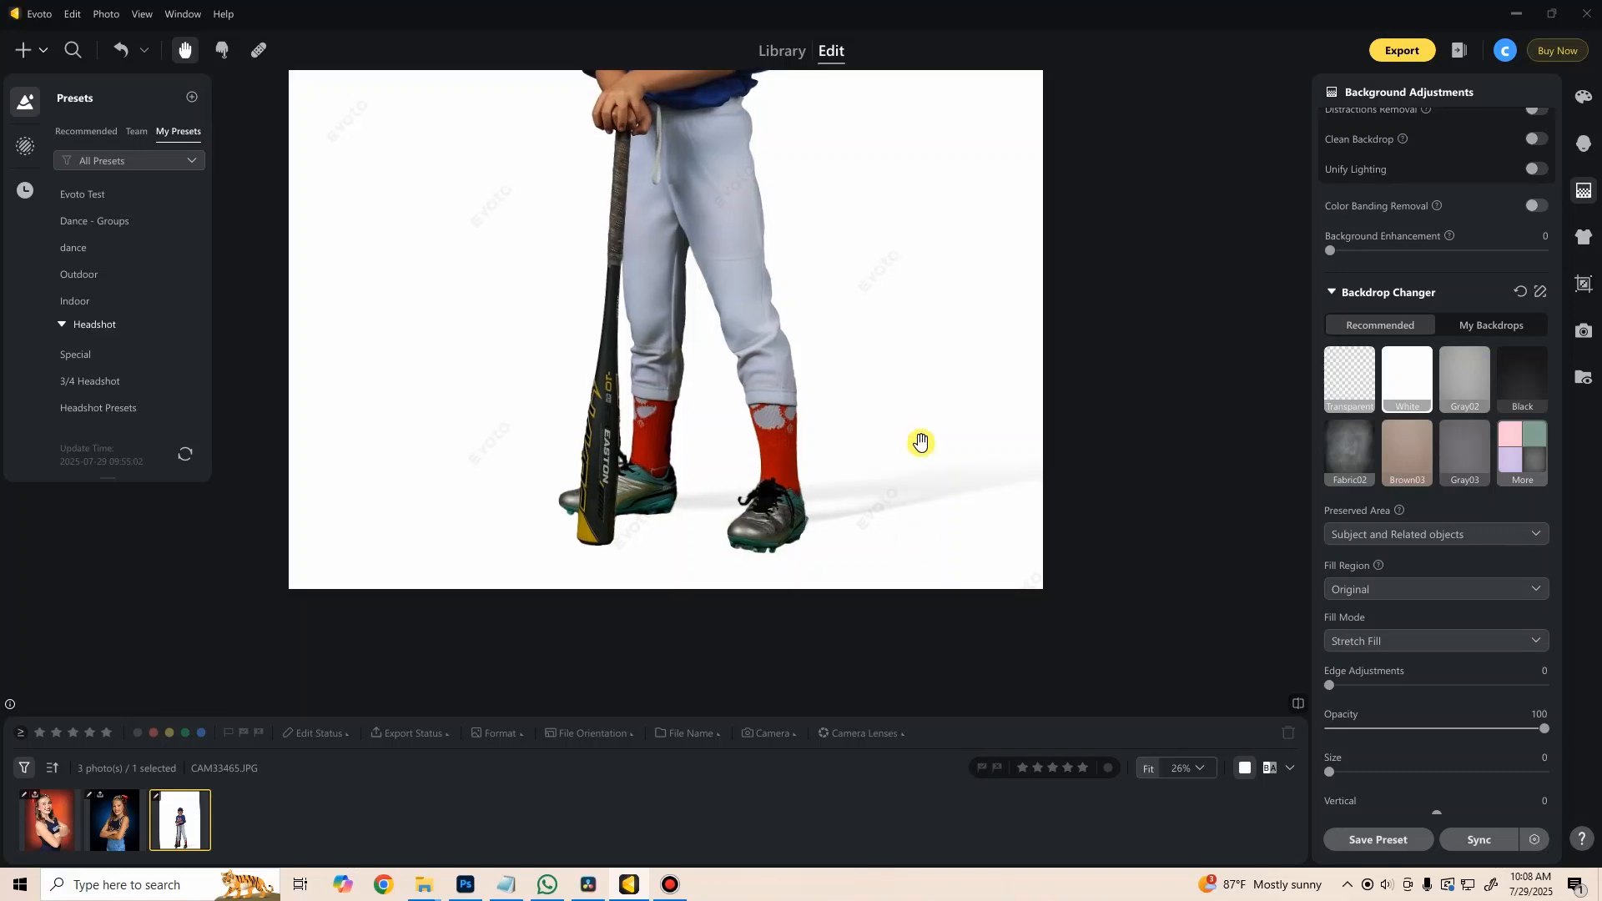
# Step: Turn on AI Retain Shadows for the player's original shadow
pyautogui.scroll(-2, 1425, 533)
pyautogui.scroll(-3, 1424, 533)
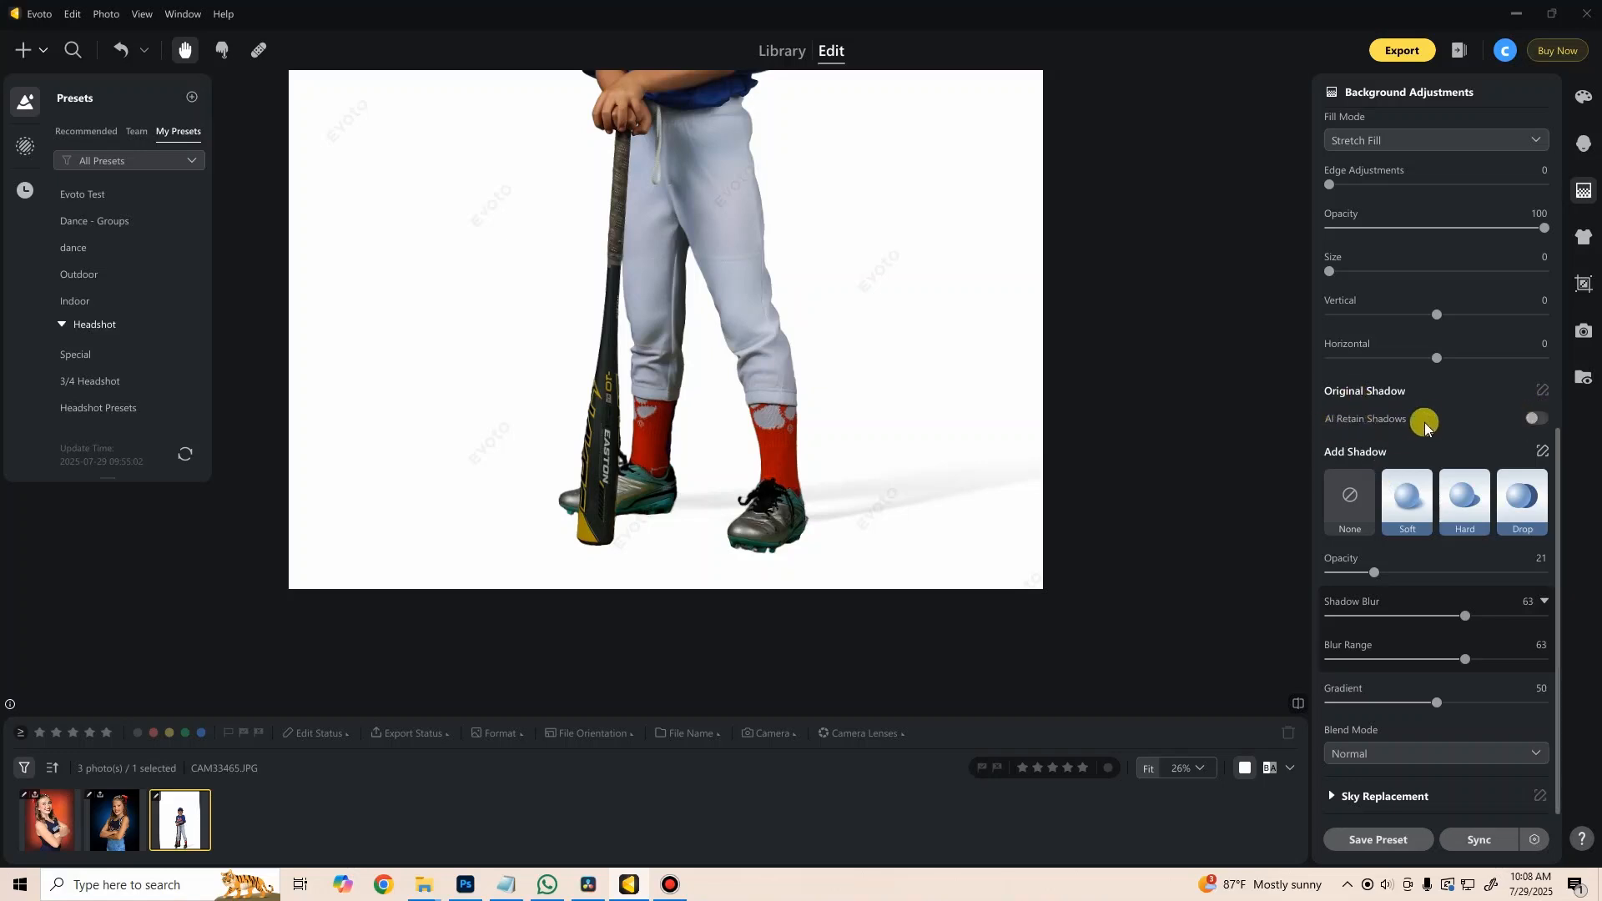
pyautogui.click(1536, 418)
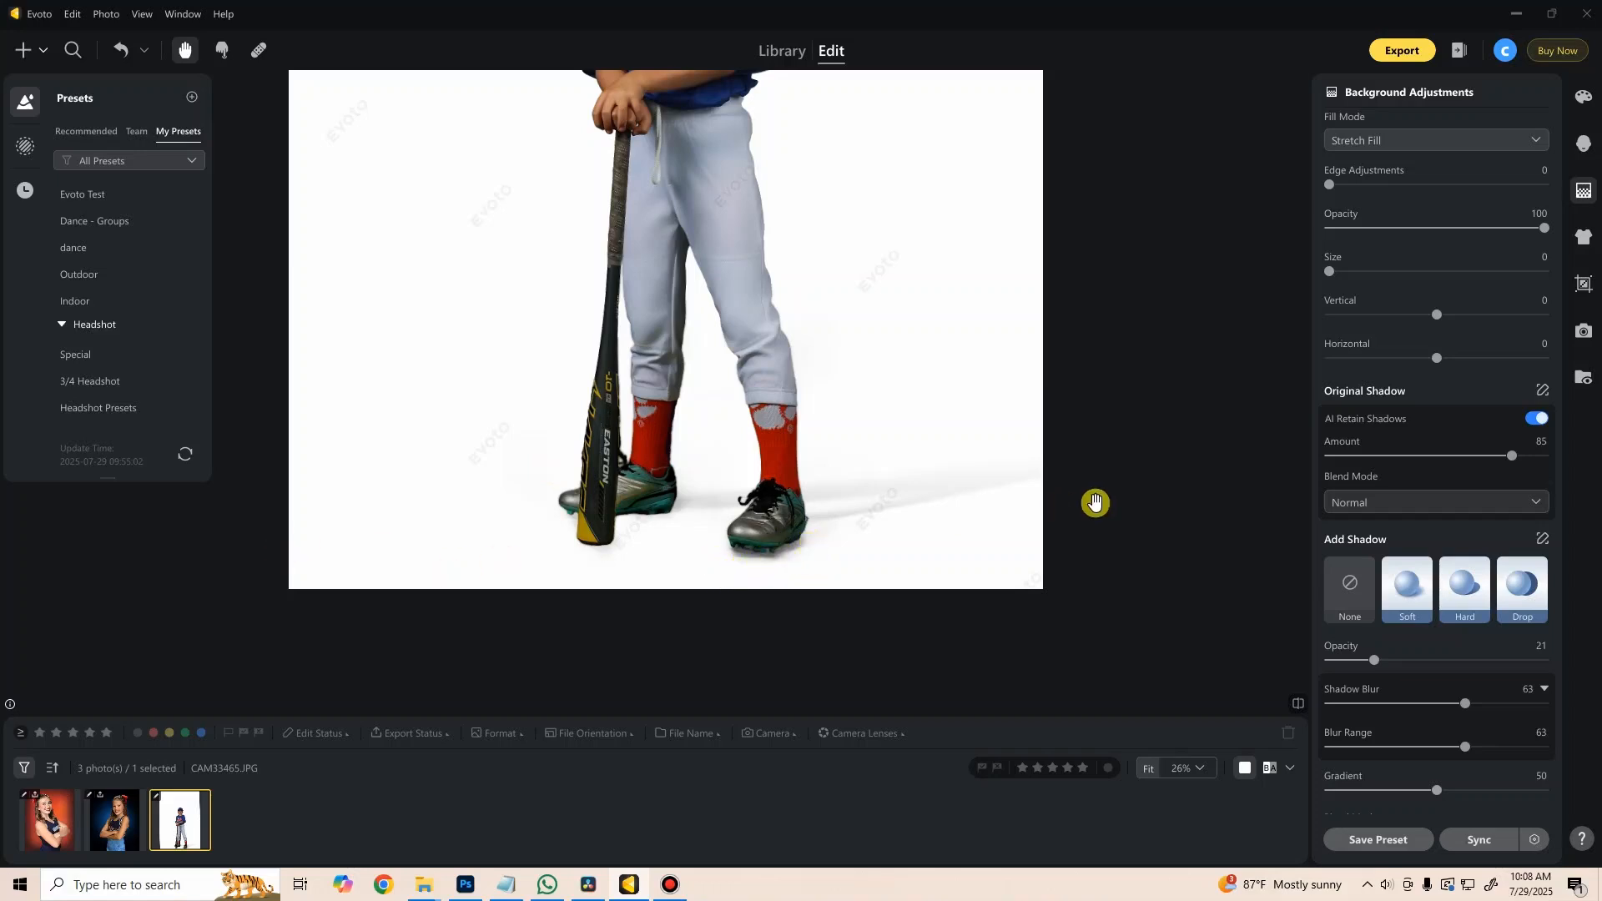
# Step: In the original shadow's manual tuning, set the mask eraser to size 81 and opacity 11, and accept
pyautogui.click(1542, 393)
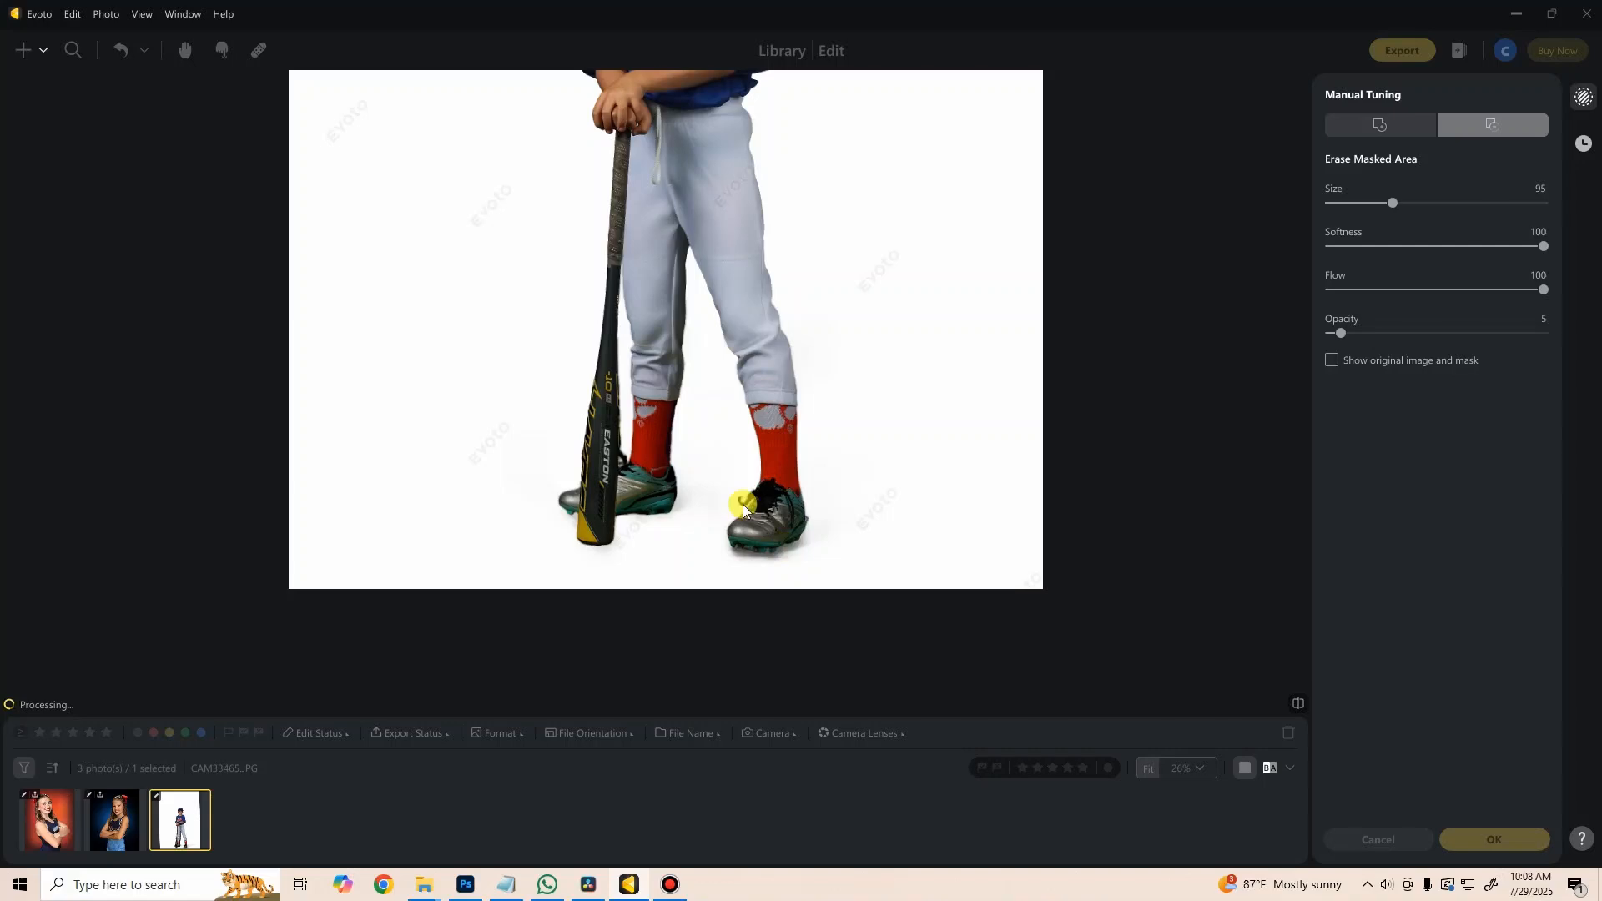
pyautogui.moveTo(1399, 208)
pyautogui.mouseDown()
pyautogui.moveTo(1424, 203)
pyautogui.moveTo(1334, 208)
pyautogui.moveTo(1382, 206)
pyautogui.mouseUp()
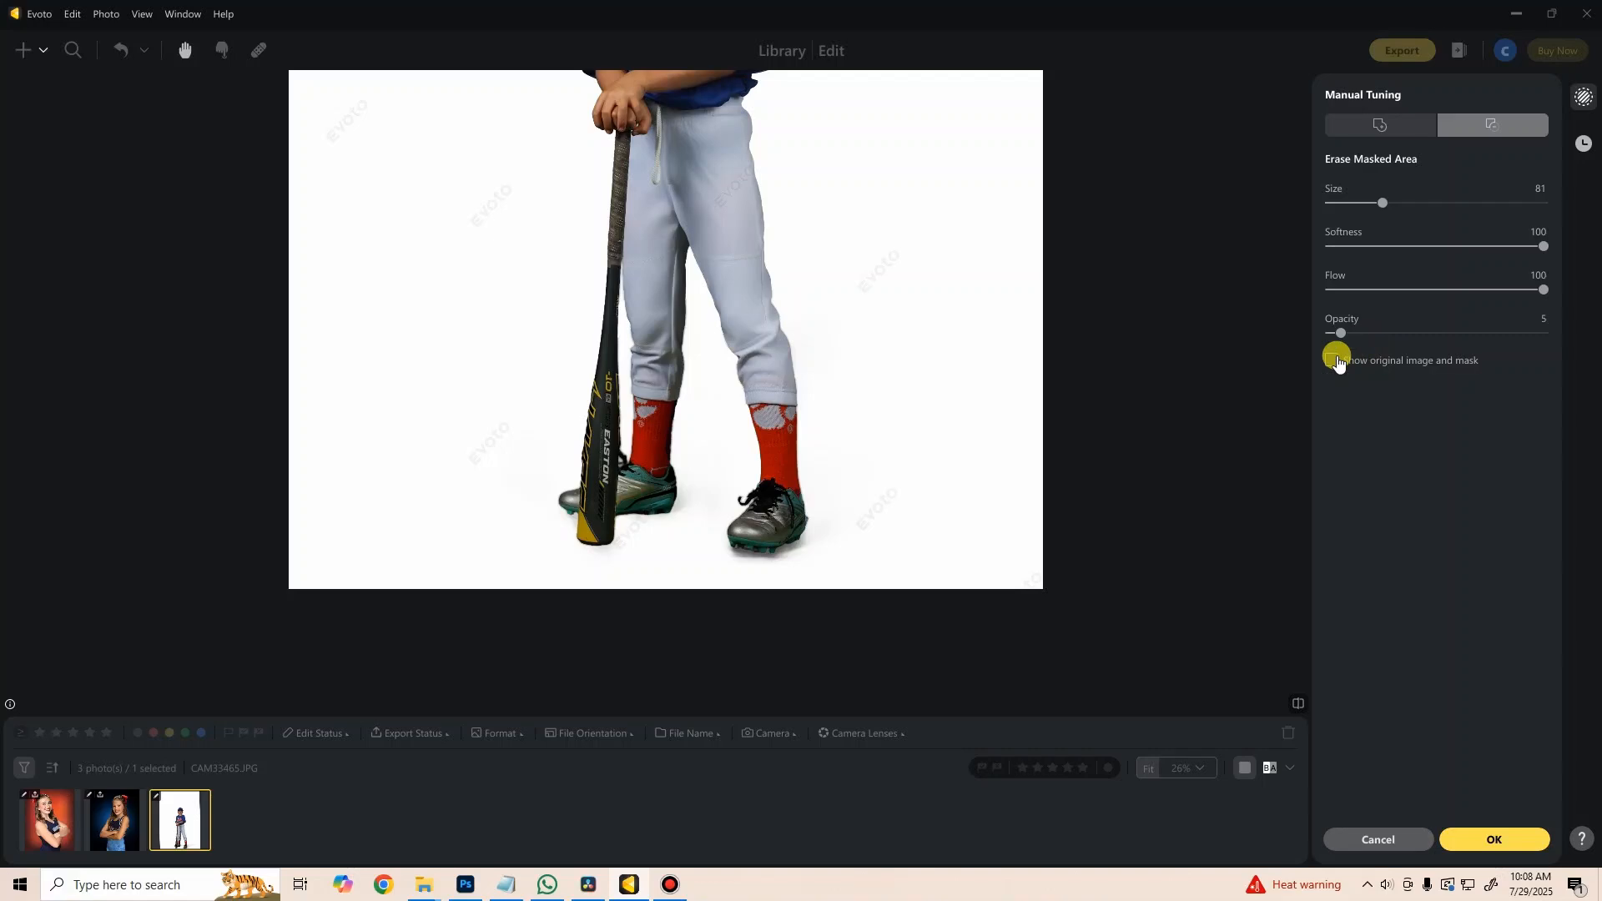
pyautogui.moveTo(1342, 333)
pyautogui.mouseDown()
pyautogui.moveTo(1389, 338)
pyautogui.moveTo(1353, 334)
pyautogui.mouseUp()
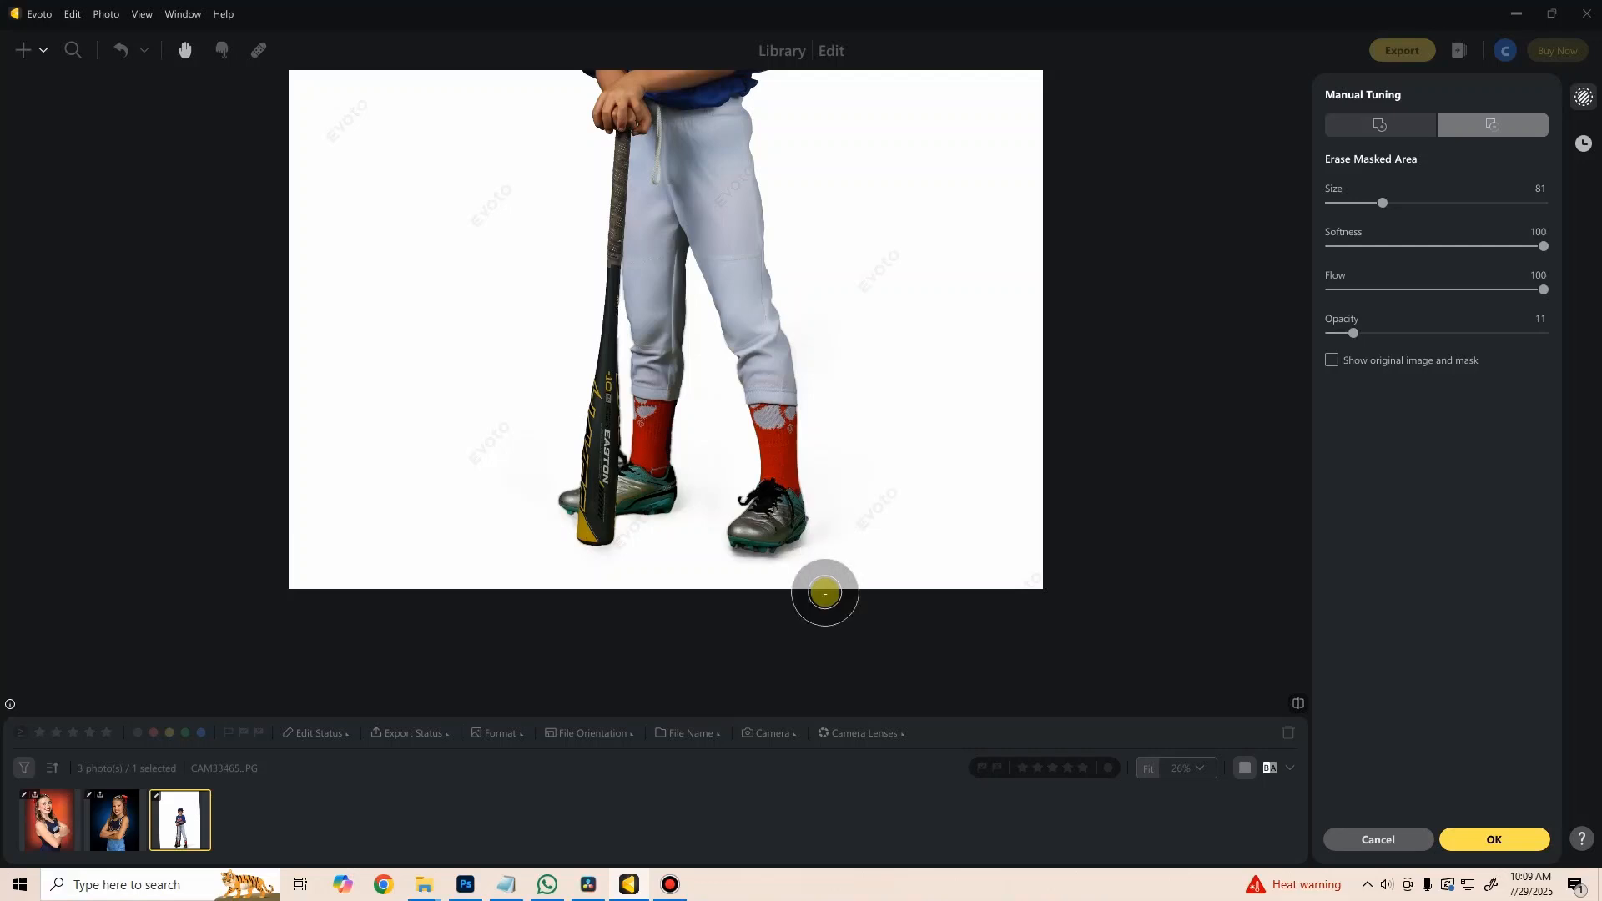
pyautogui.click(1478, 839)
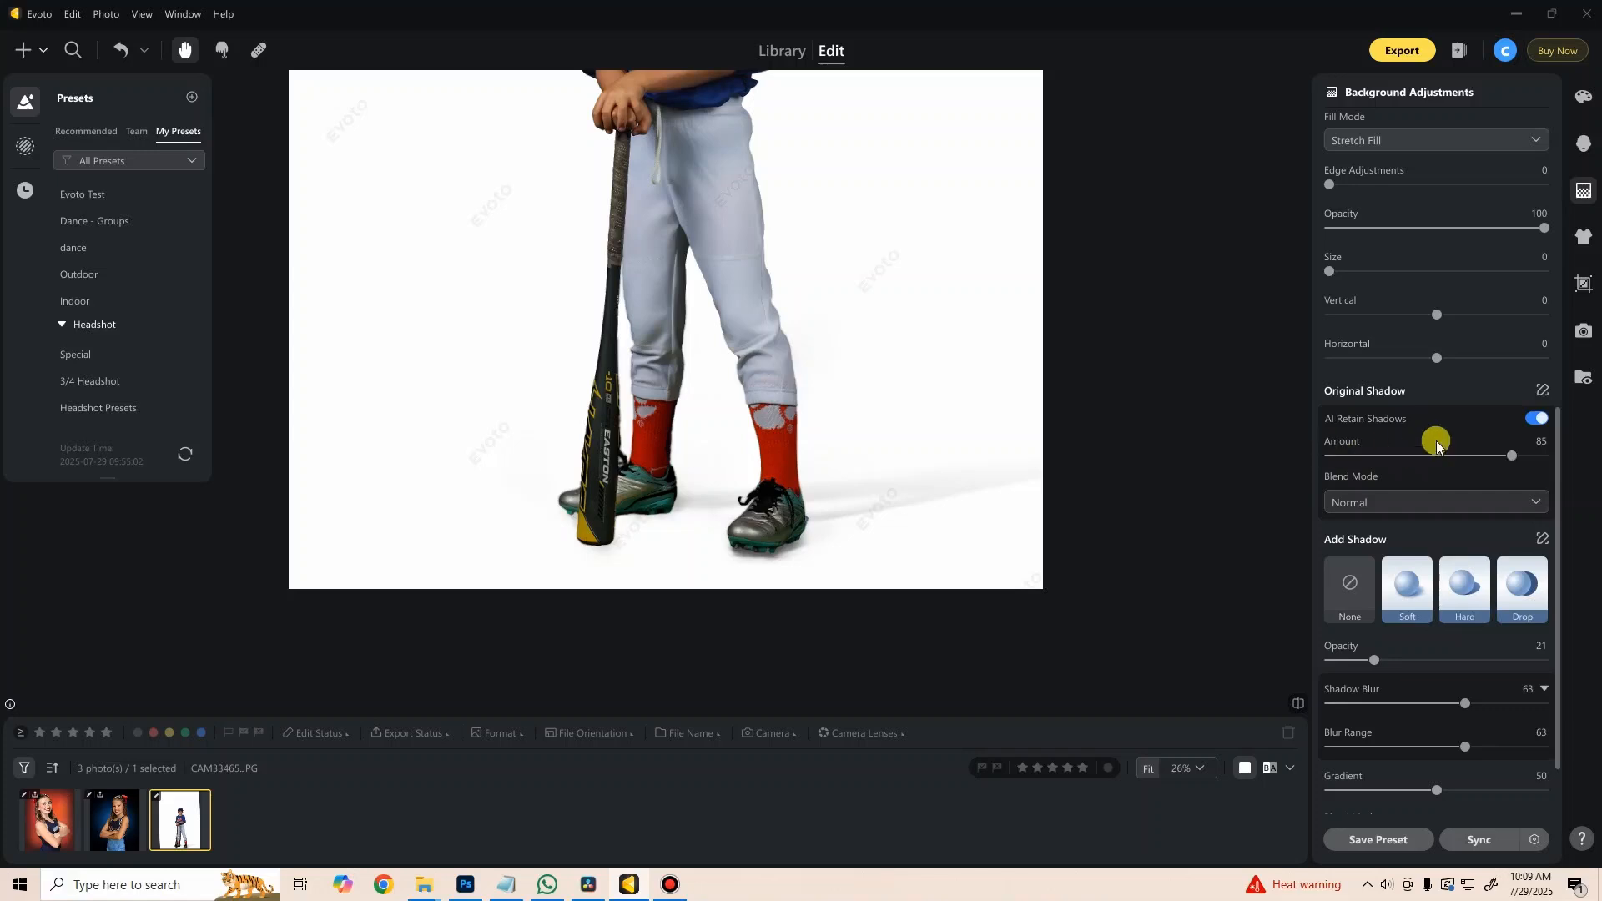
# Step: Lower the retained original shadow's amount to 42 and turn AI Retain Shadows off
pyautogui.moveTo(1512, 455); pyautogui.dragTo(1445, 461)
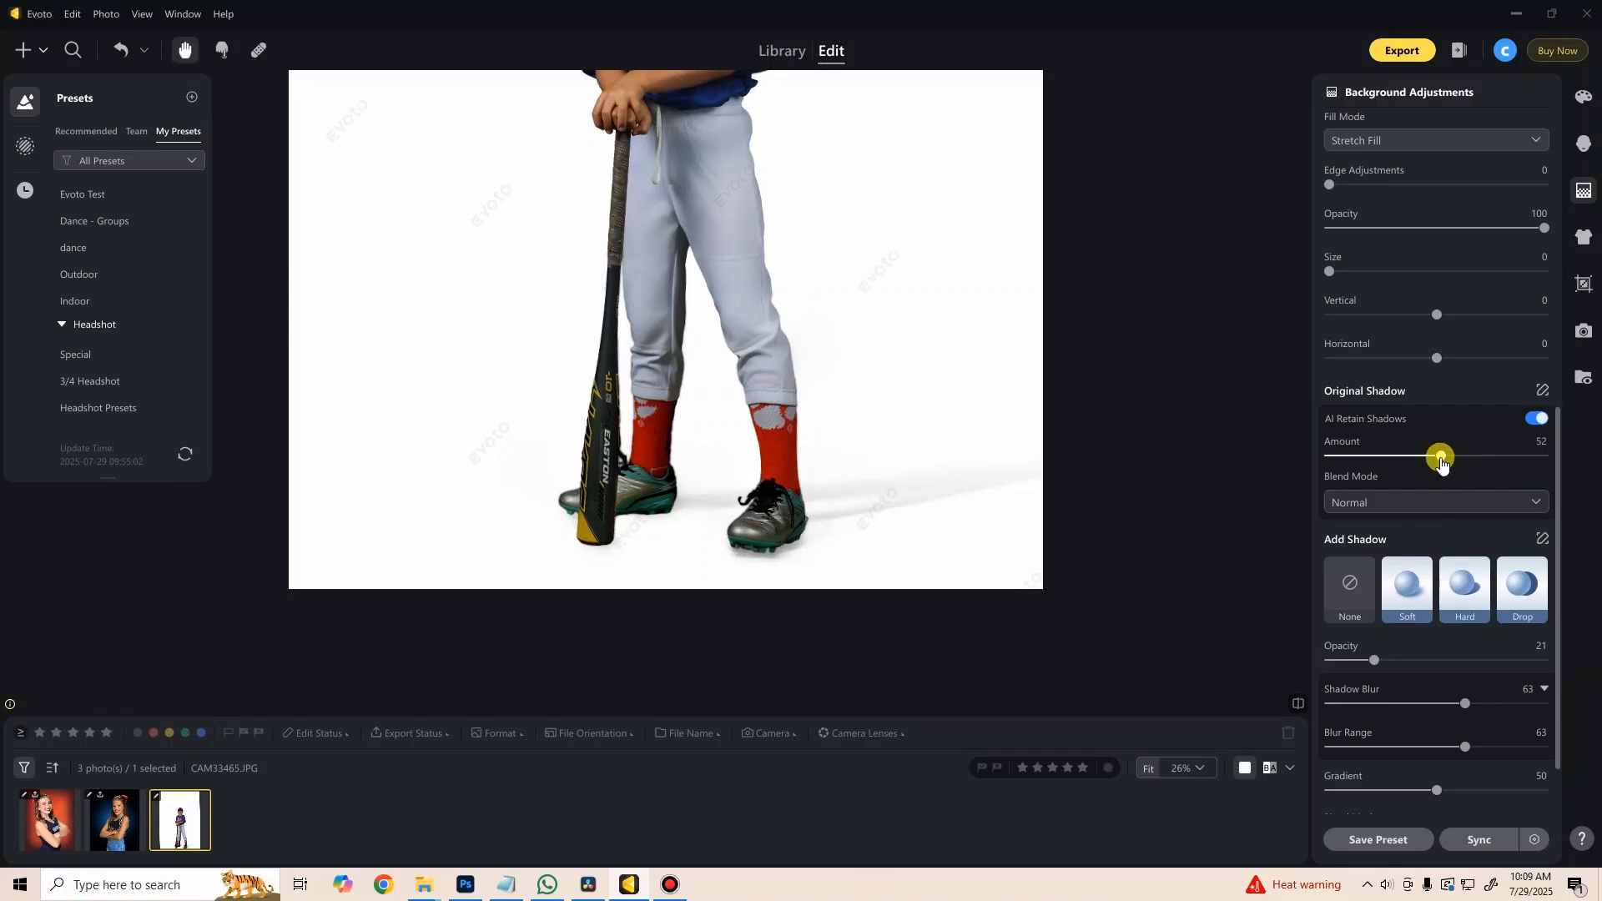
pyautogui.moveTo(1441, 458); pyautogui.dragTo(1418, 461)
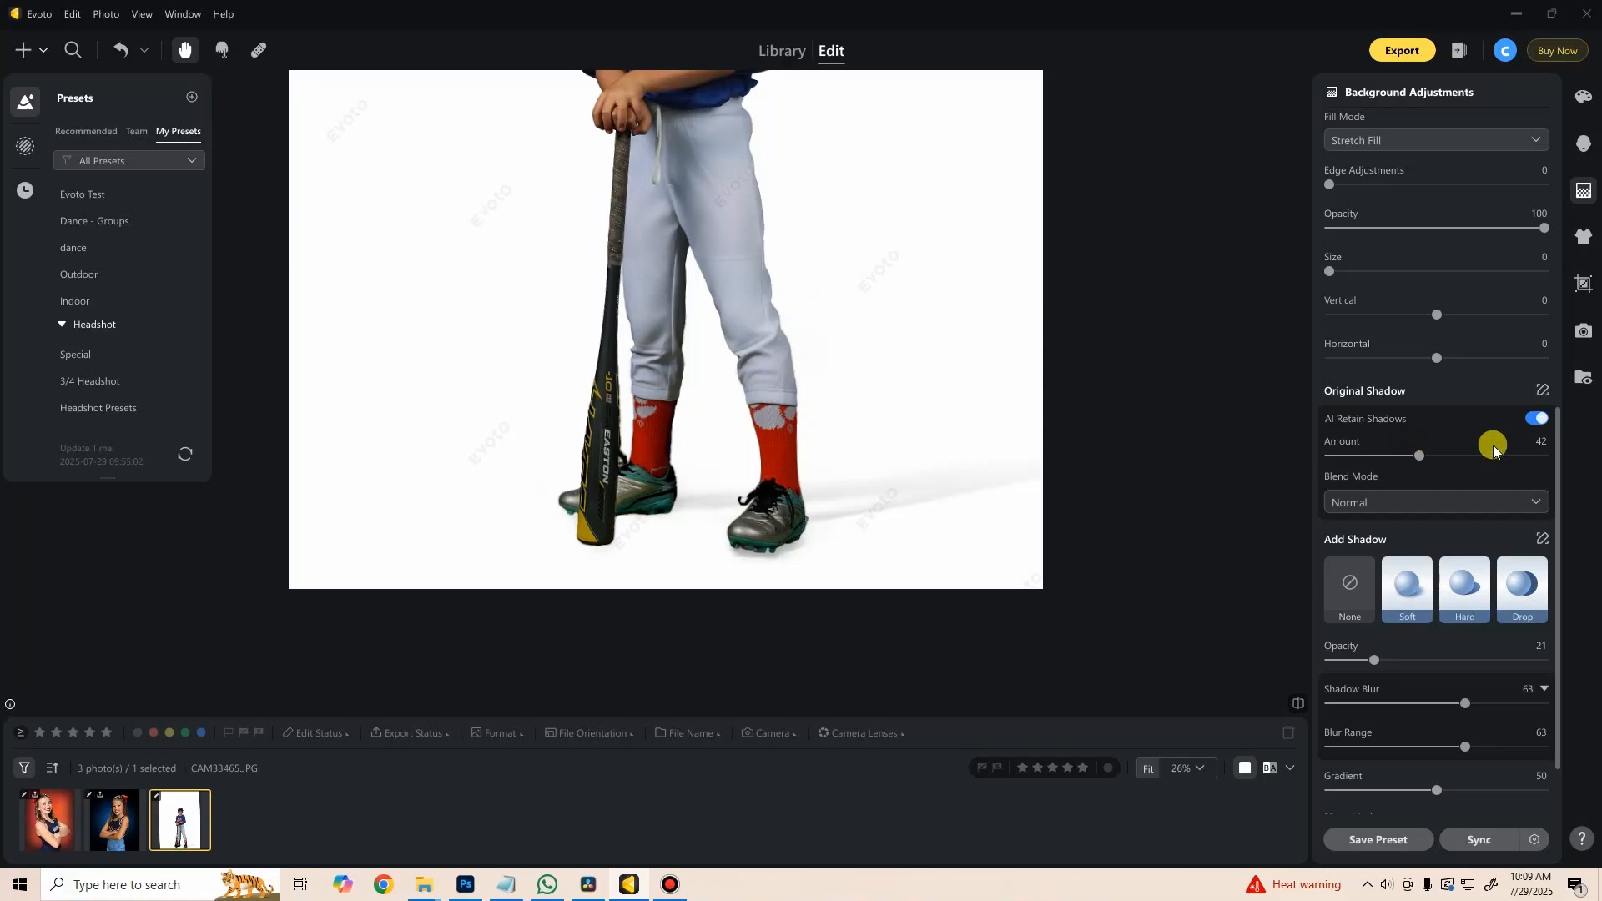
pyautogui.click(1529, 420)
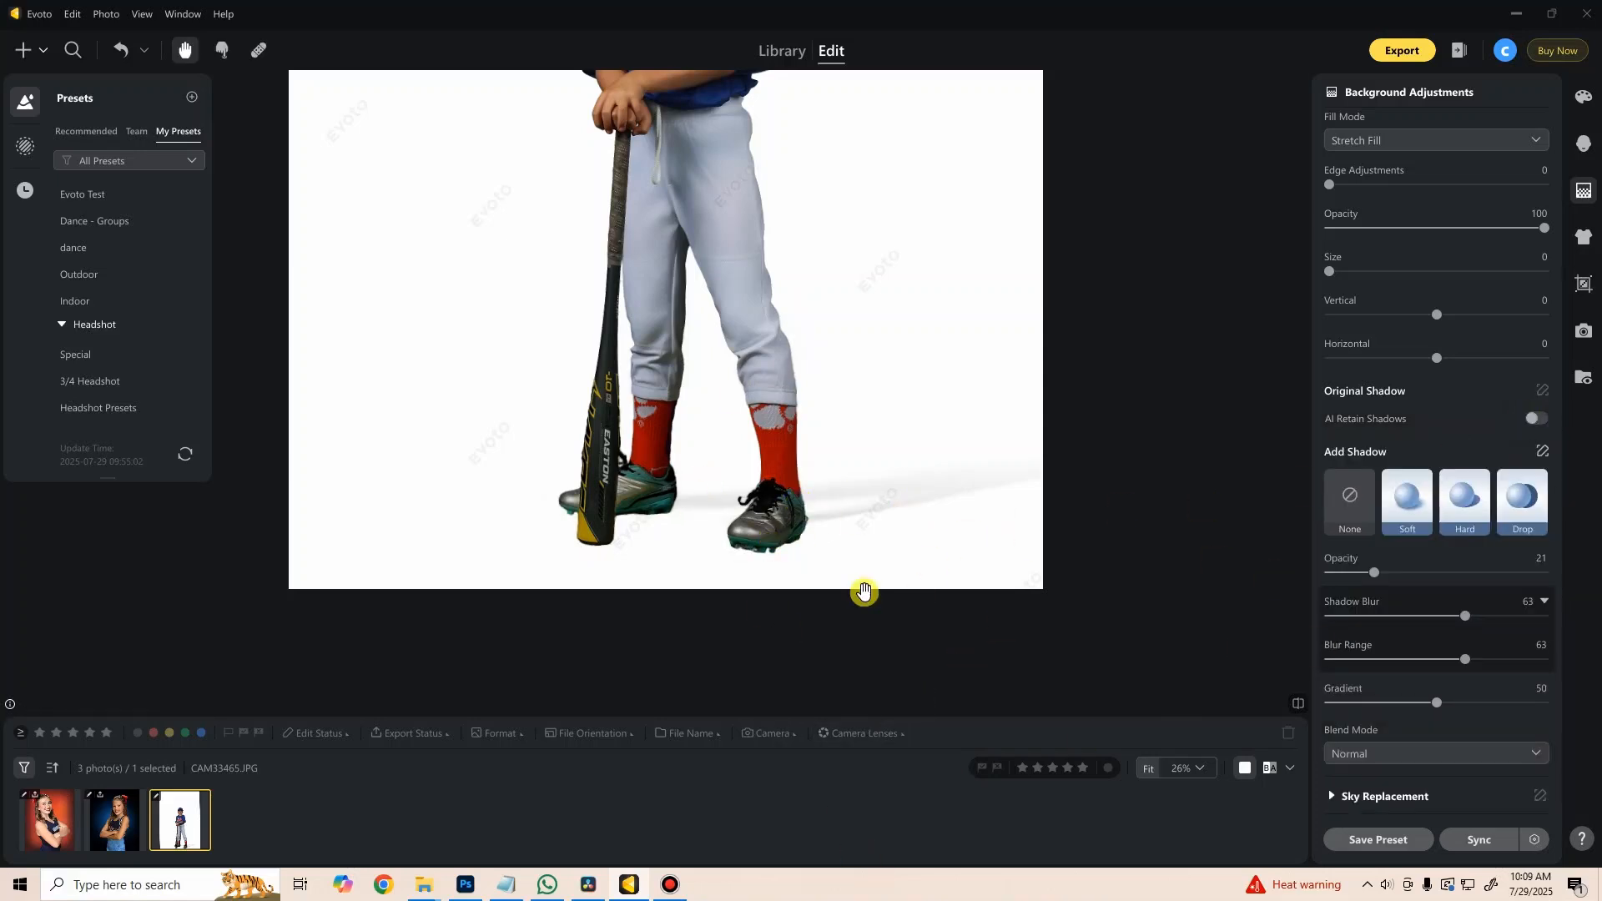
# Step: Review the whole player with the added shadow and open the added shadow's manual refinement
pyautogui.moveTo(883, 455); pyautogui.dragTo(872, 524)
pyautogui.scroll(-3, 858, 543)
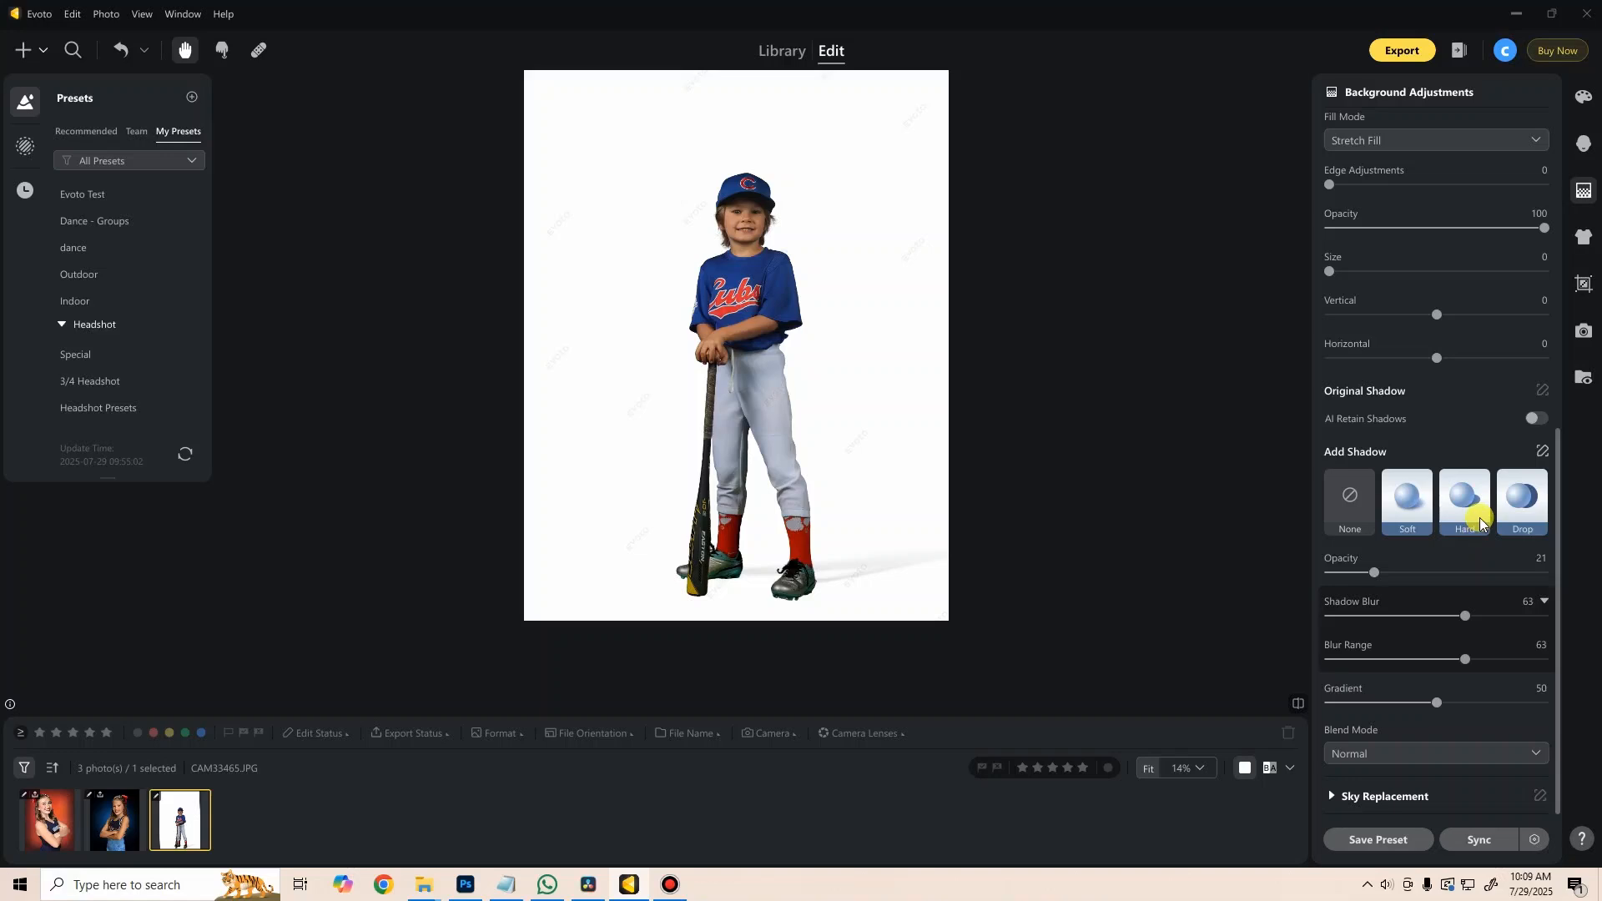
pyautogui.click(1542, 447)
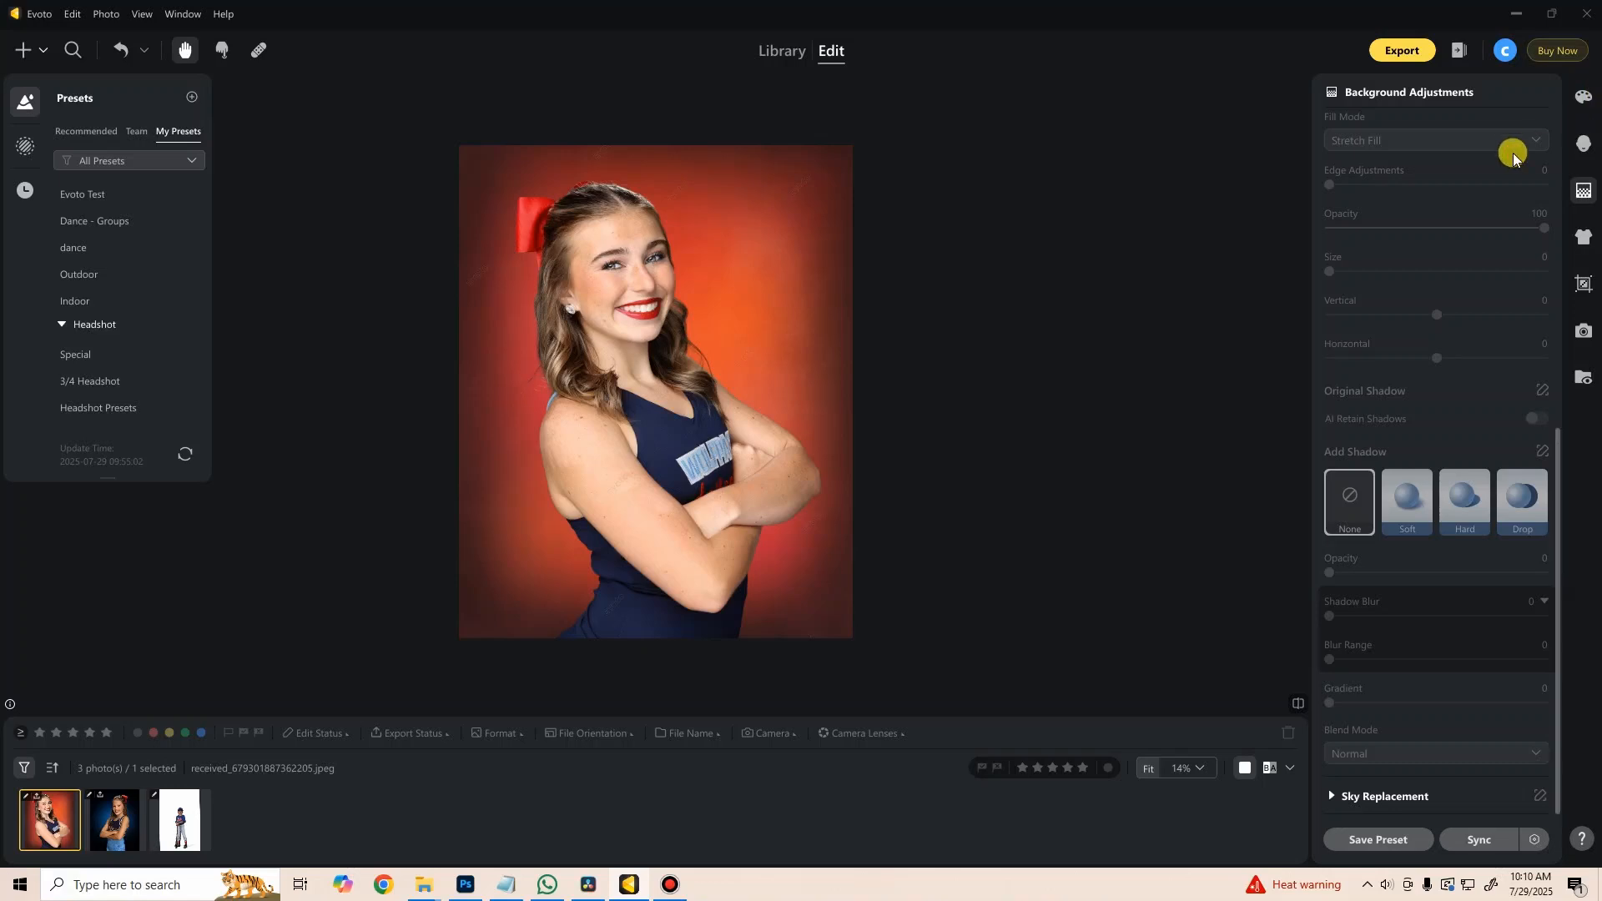
# Step: In the red-backdrop portrait's clothing adjustments, compare De-wrinkle Clothing at 0 and 100 on the uniform, ending at 100
pyautogui.click(1585, 238)
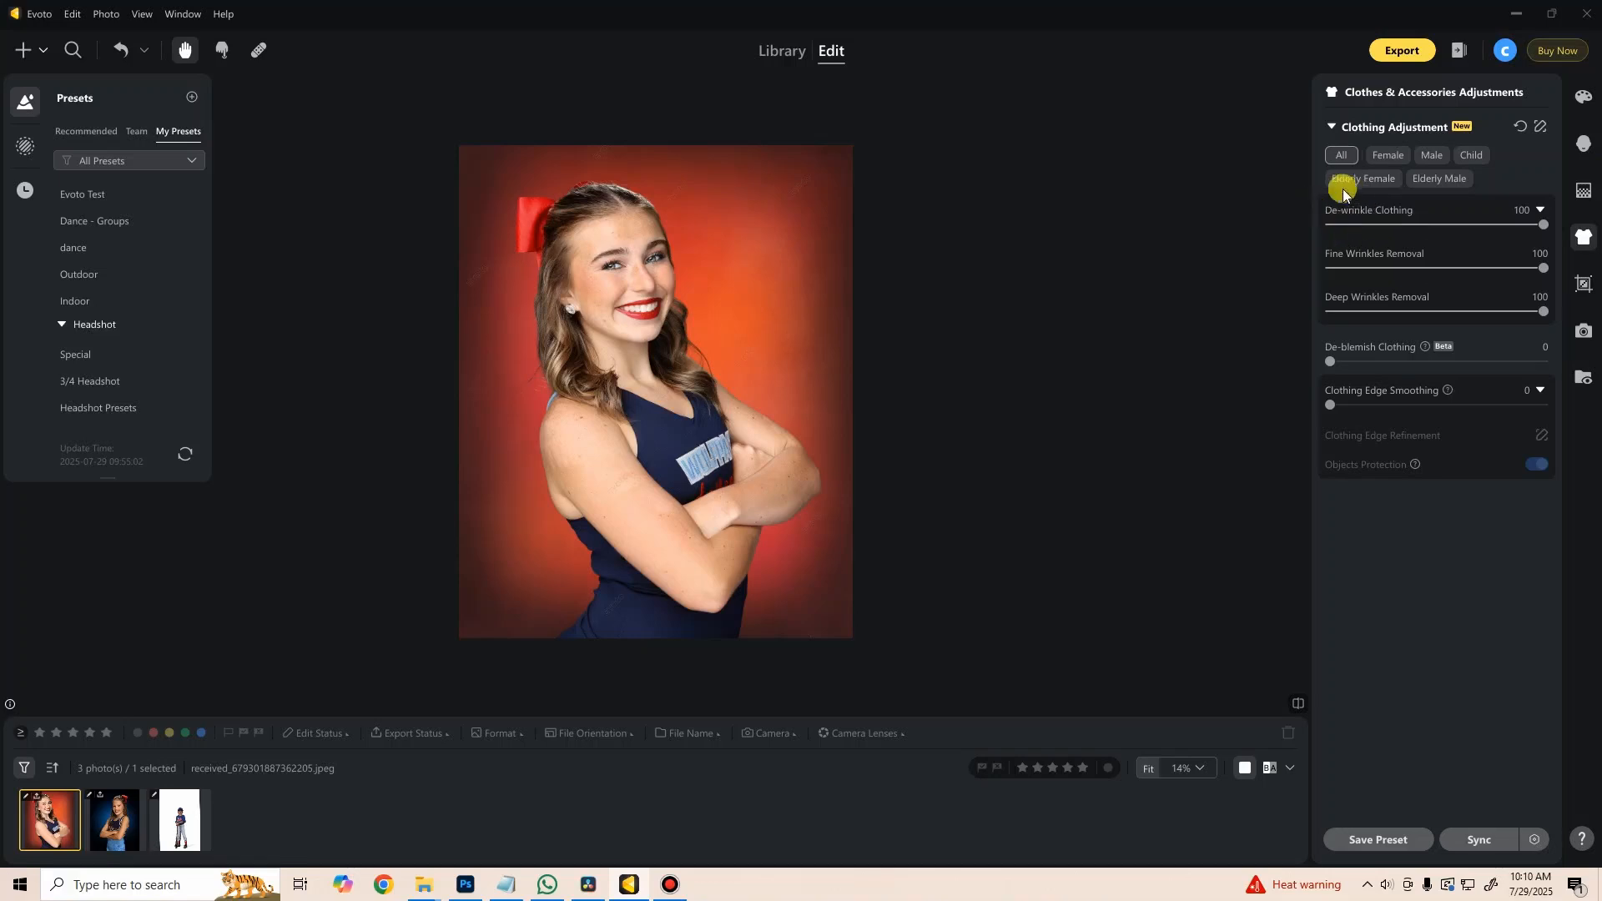
pyautogui.moveTo(1541, 225); pyautogui.dragTo(1265, 233)
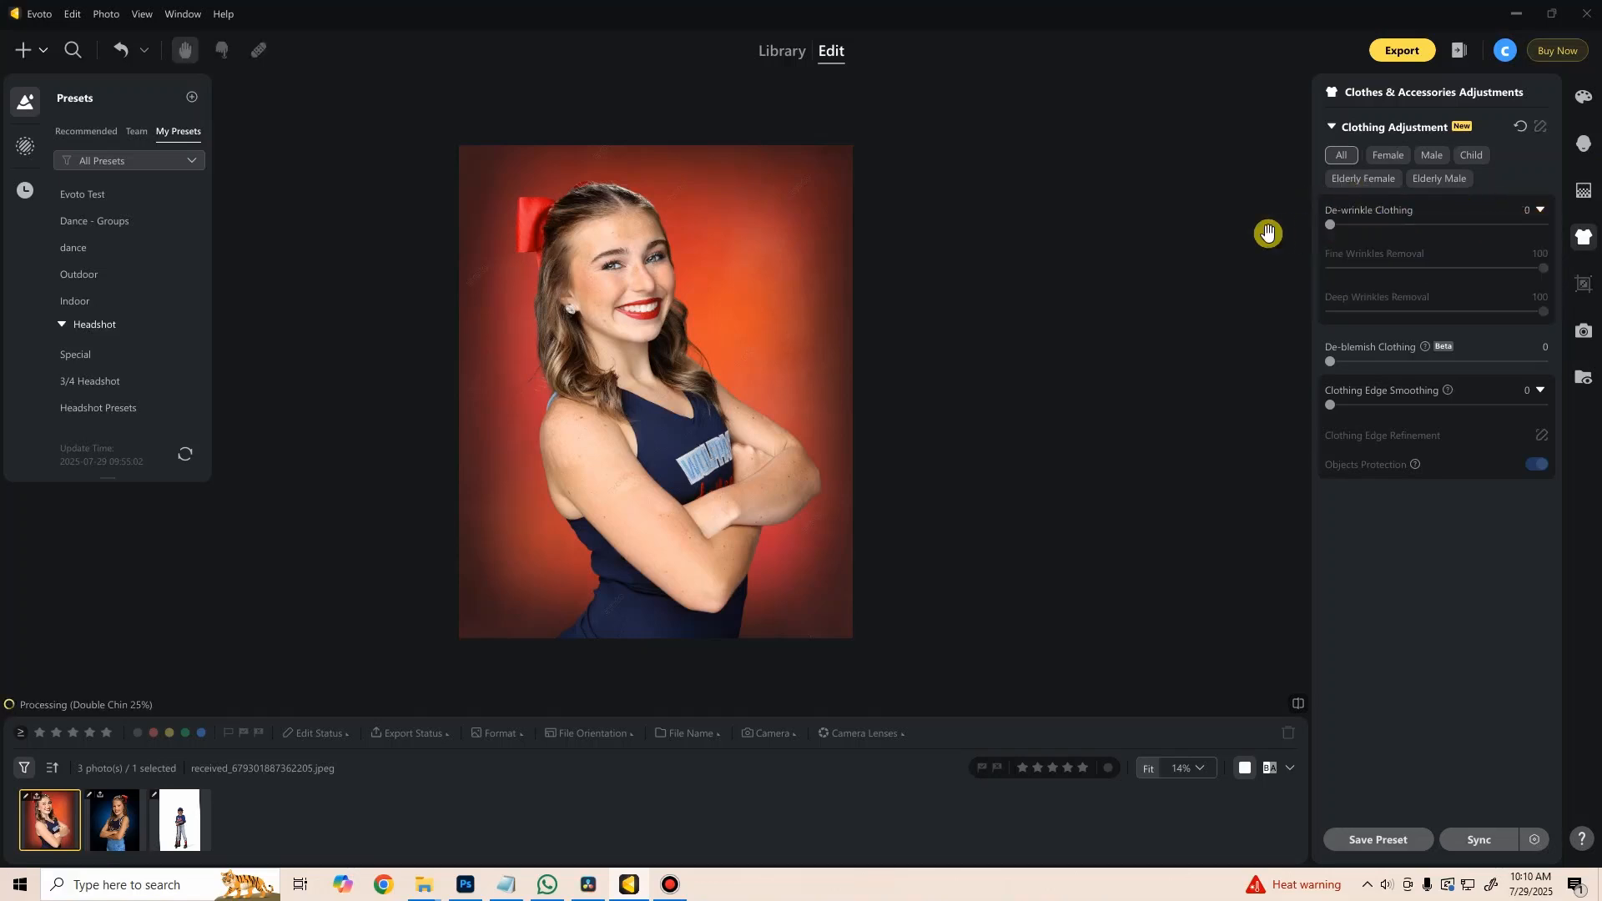
pyautogui.scroll(1, 647, 528)
pyautogui.scroll(4, 647, 527)
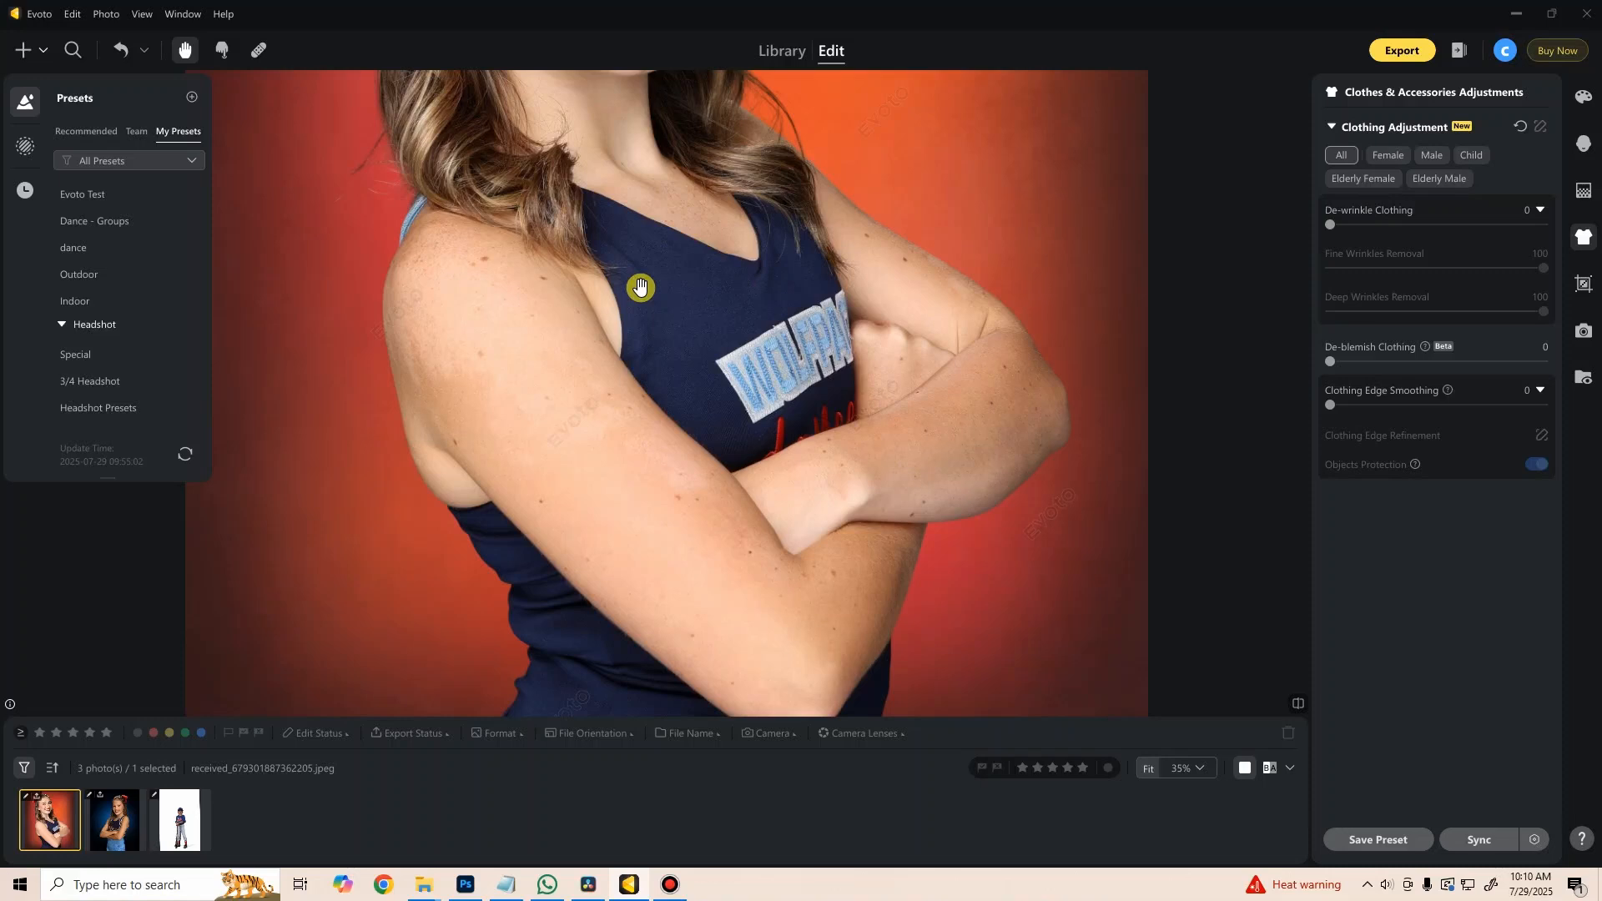
pyautogui.moveTo(1330, 225); pyautogui.dragTo(1563, 229)
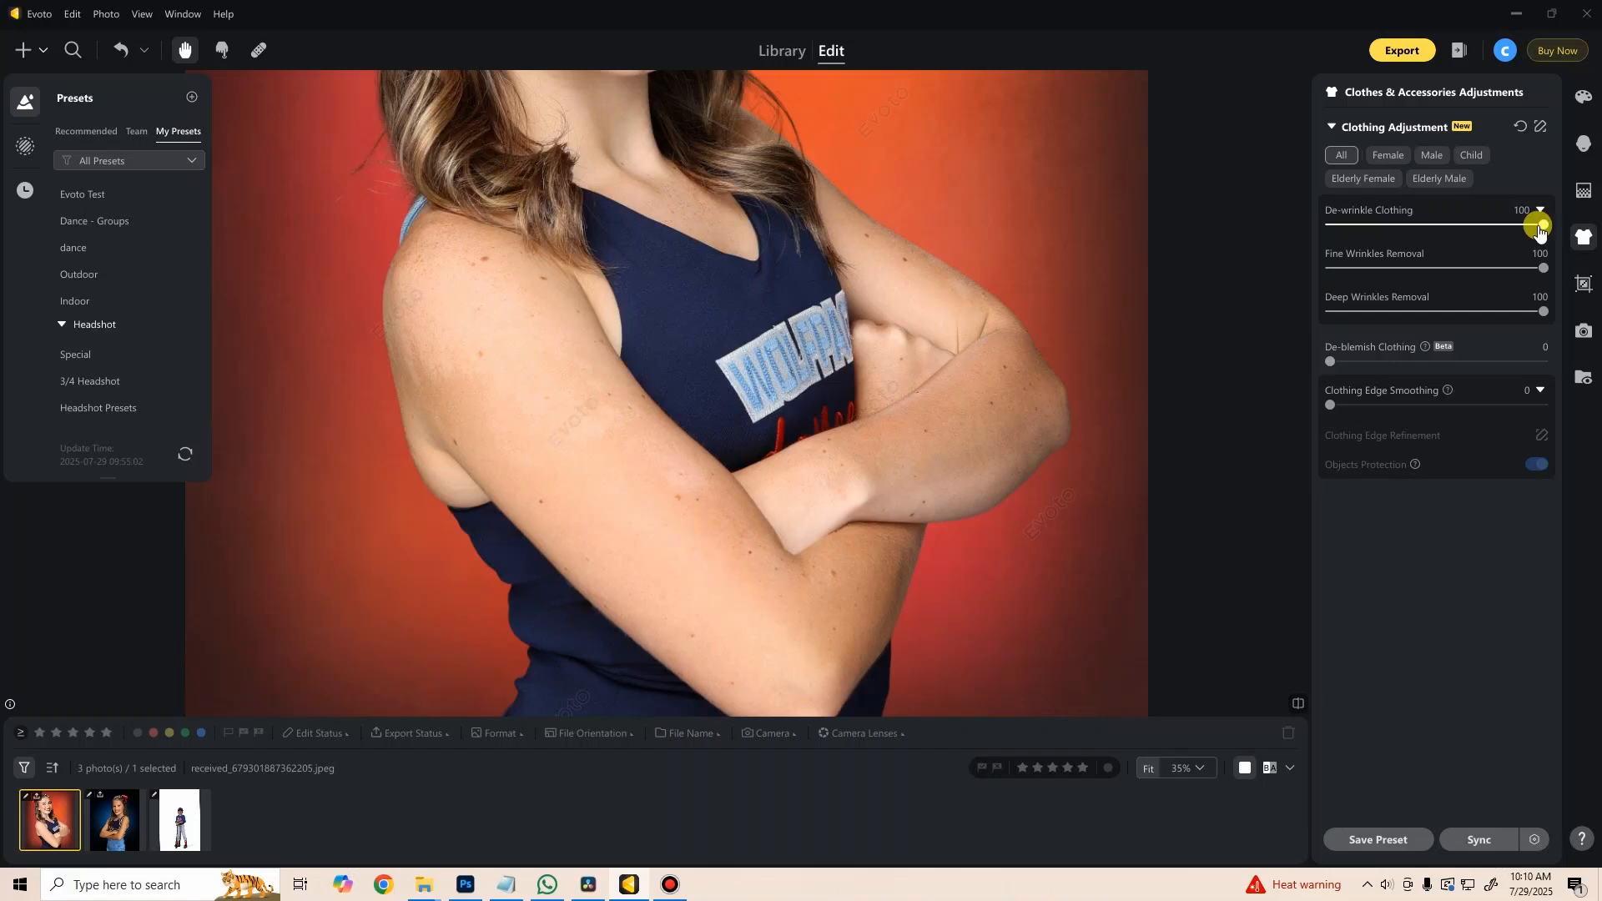
pyautogui.moveTo(1542, 226); pyautogui.dragTo(1310, 252)
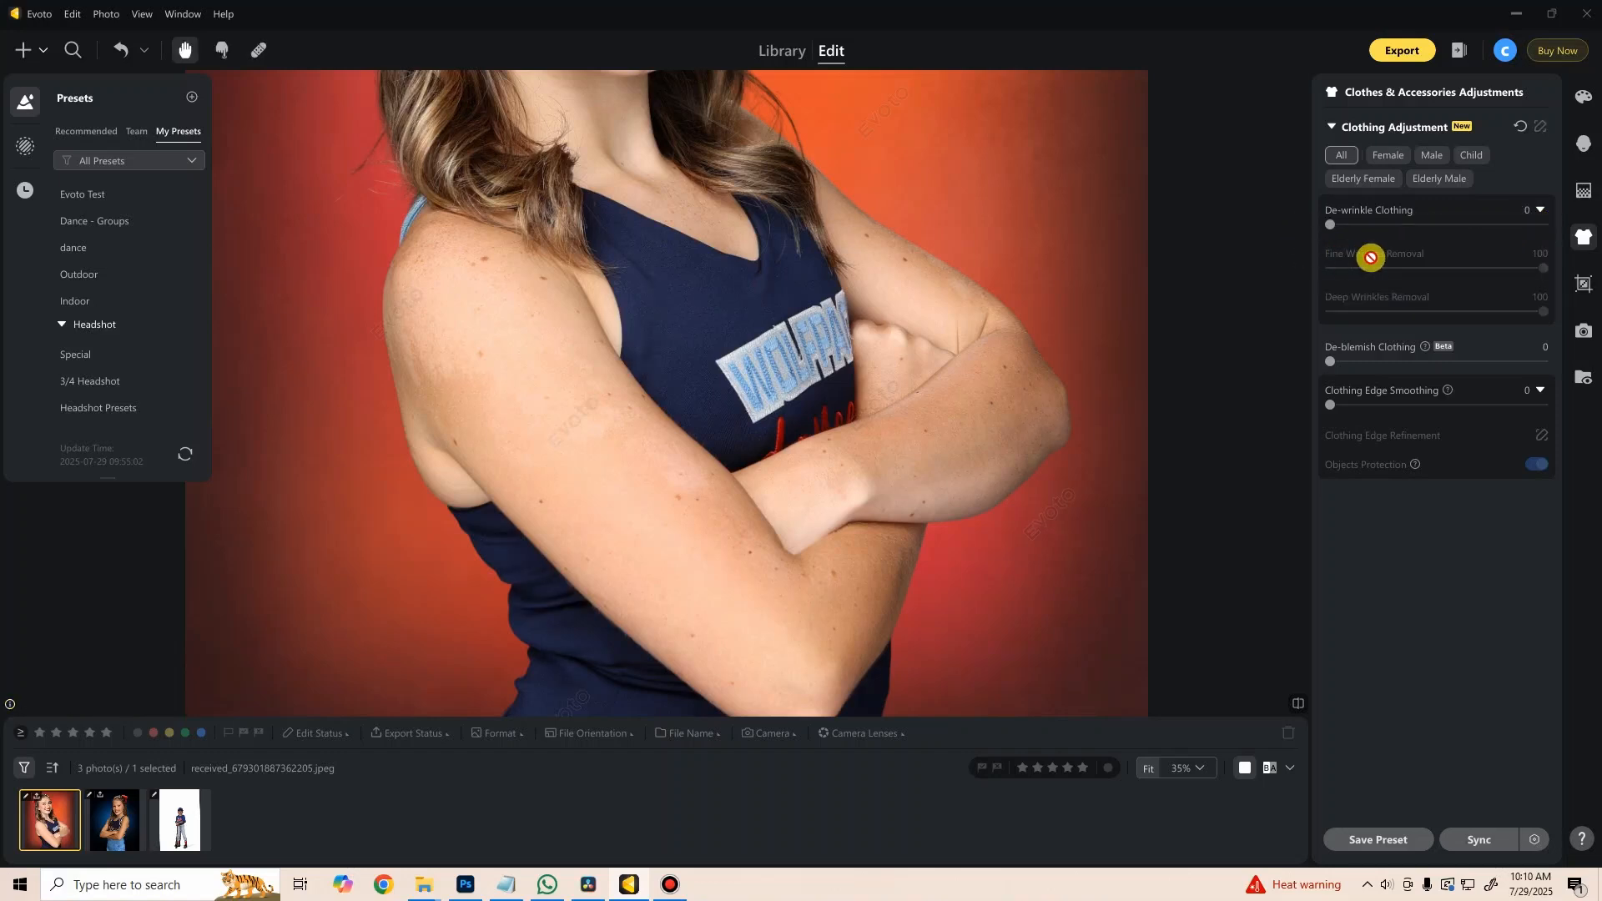
pyautogui.moveTo(1330, 225); pyautogui.dragTo(1503, 242)
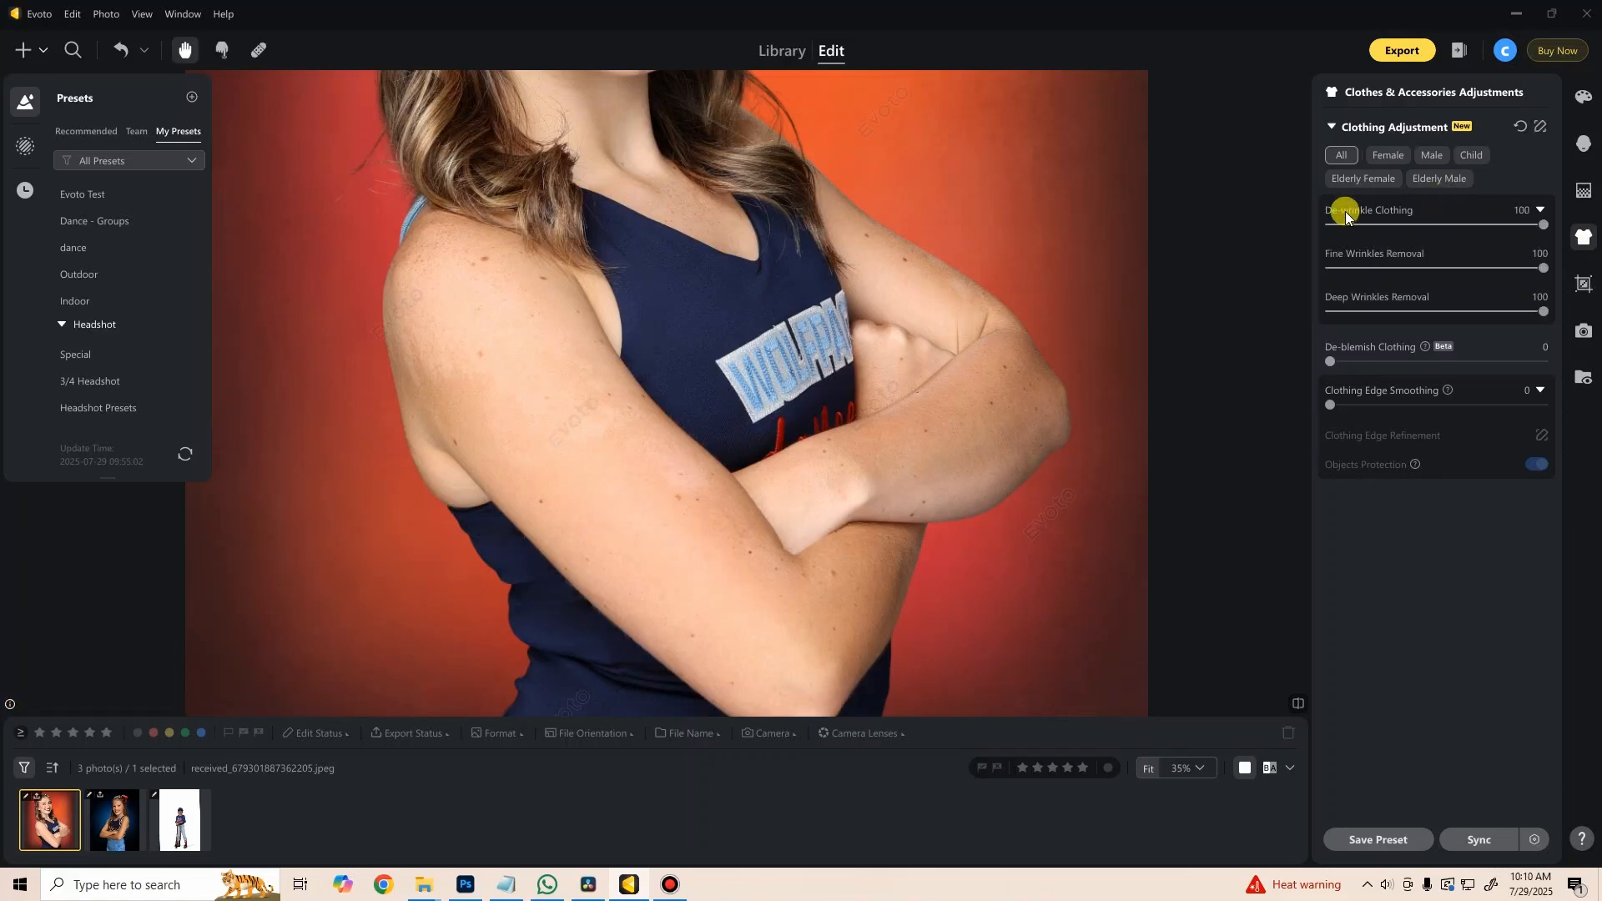
pyautogui.moveTo(1544, 225); pyautogui.dragTo(1590, 242)
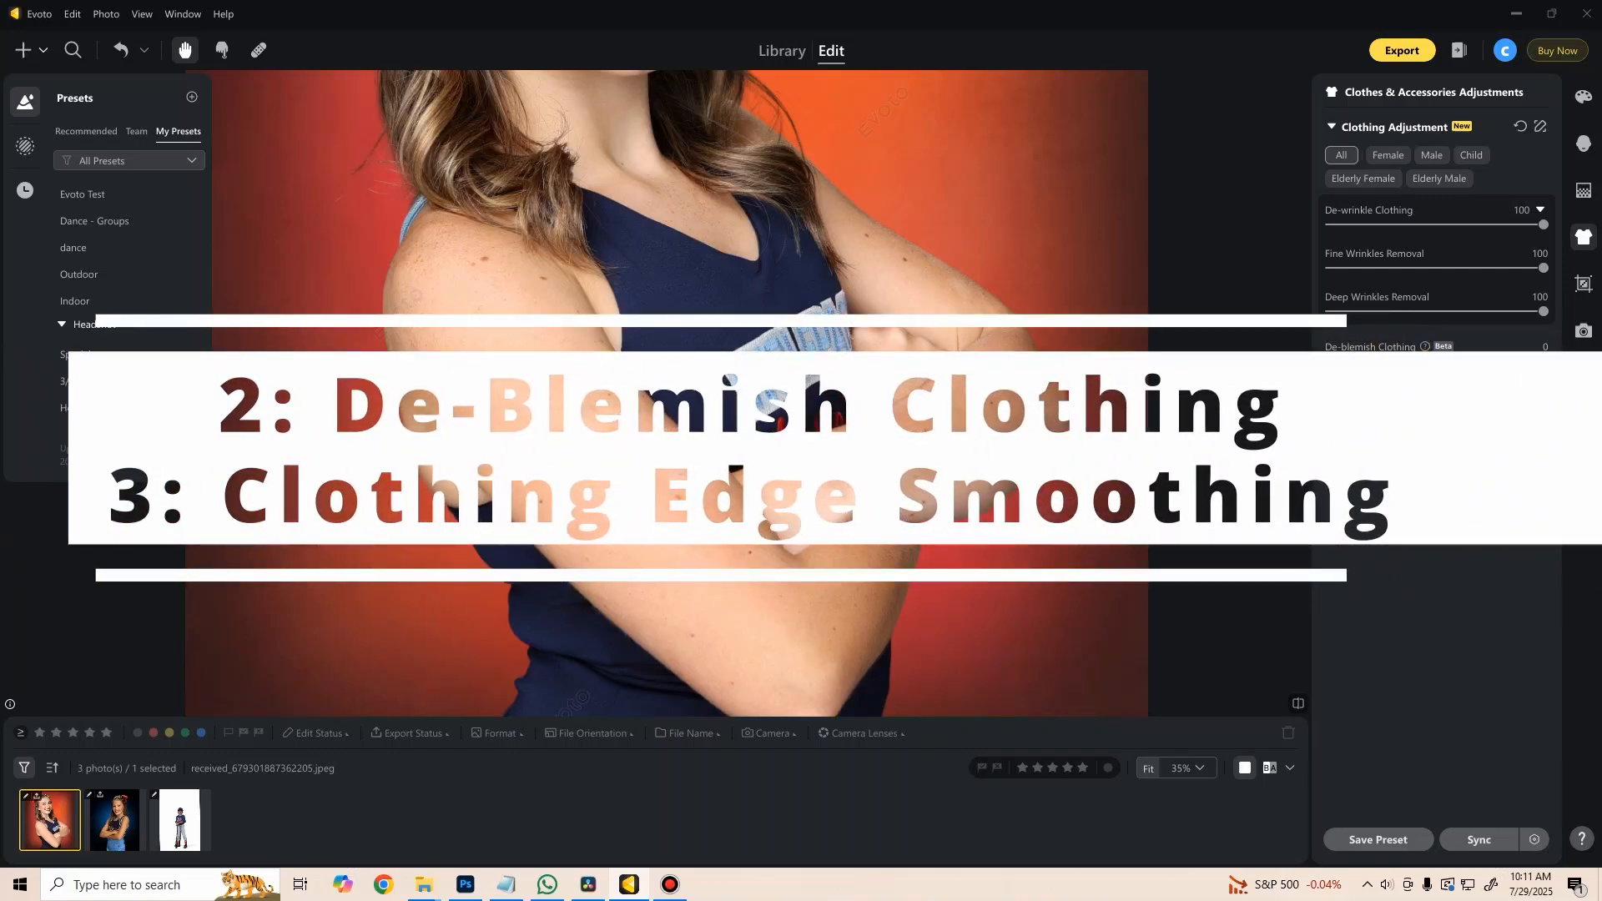
# Step: Set De-blemish Clothing to 100 and inspect the uniform fabric around the waist
pyautogui.moveTo(924, 551); pyautogui.dragTo(912, 470)
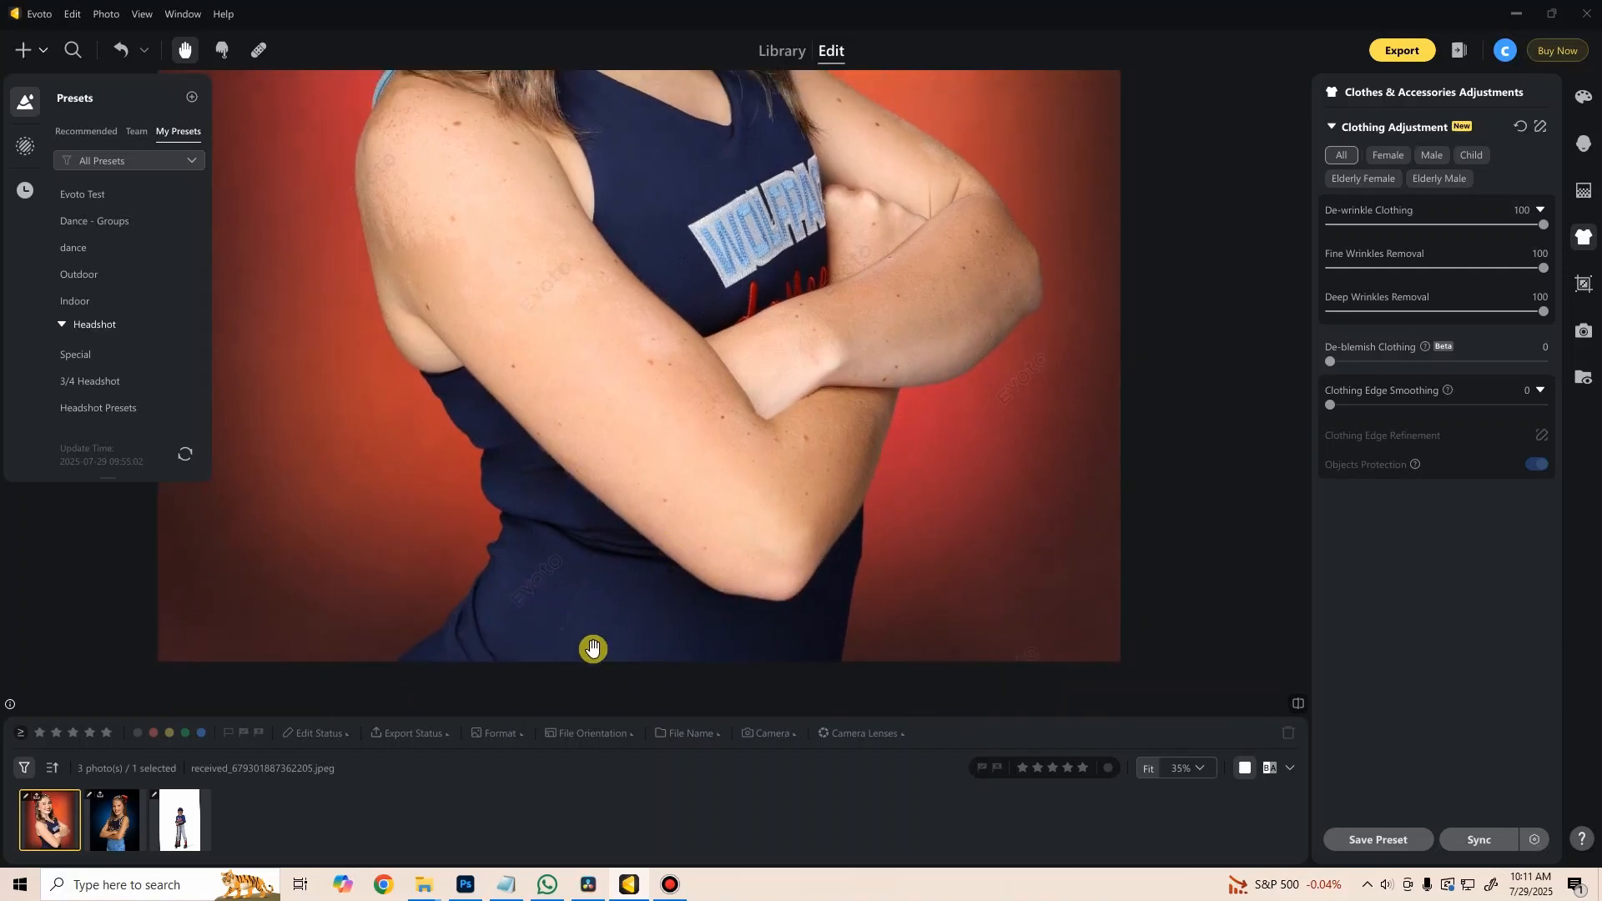
pyautogui.scroll(4, 556, 649)
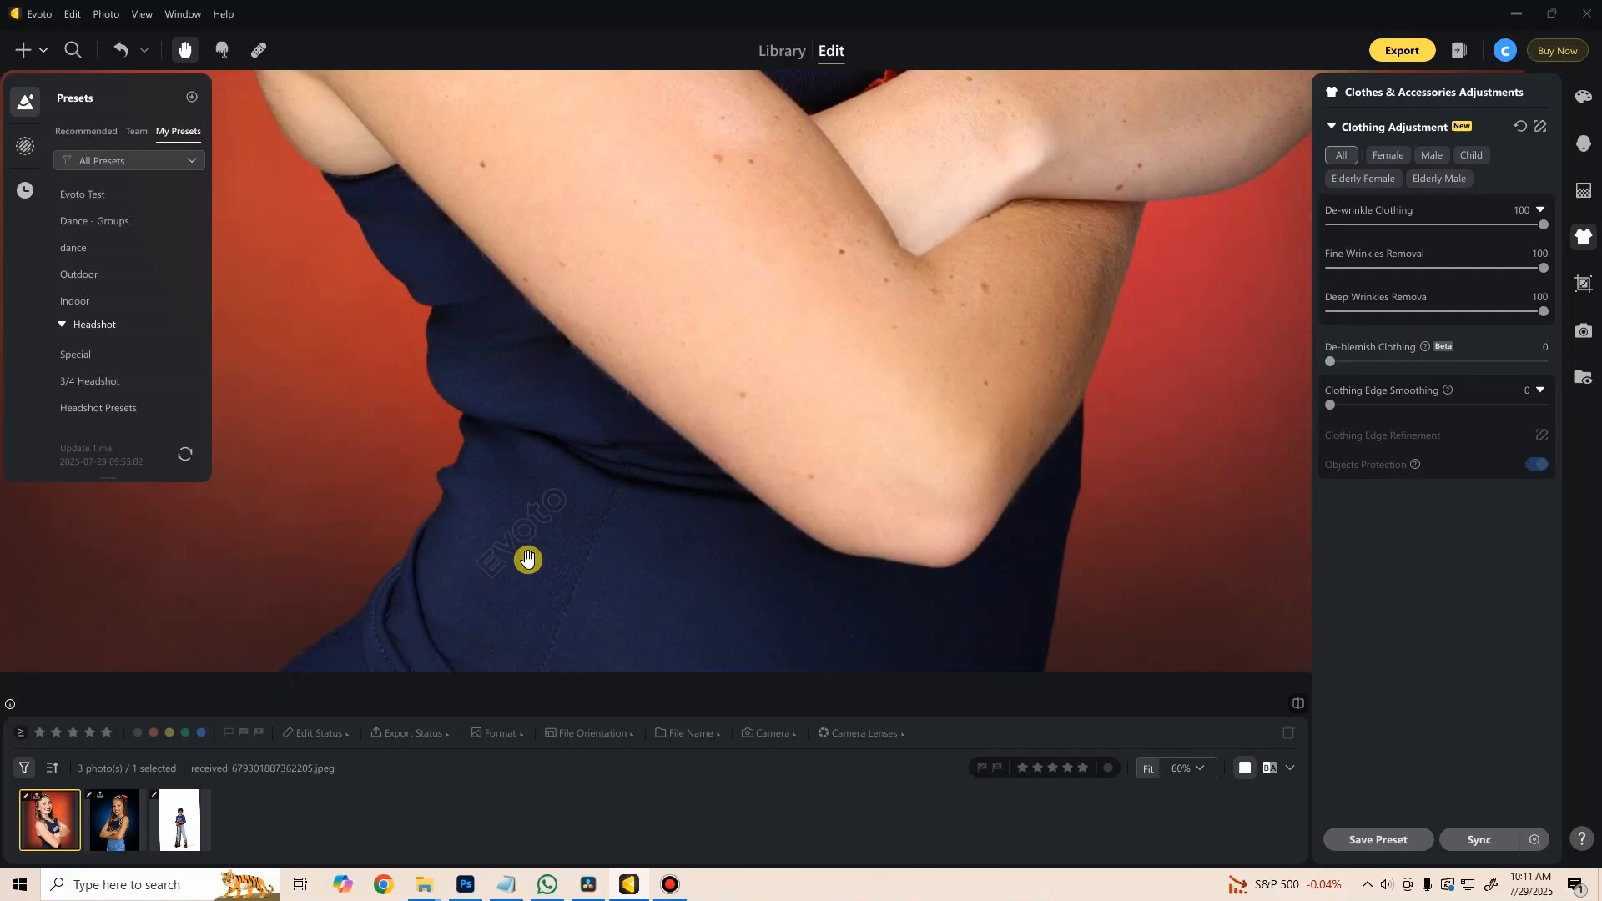
pyautogui.scroll(3, 553, 605)
pyautogui.scroll(2, 636, 625)
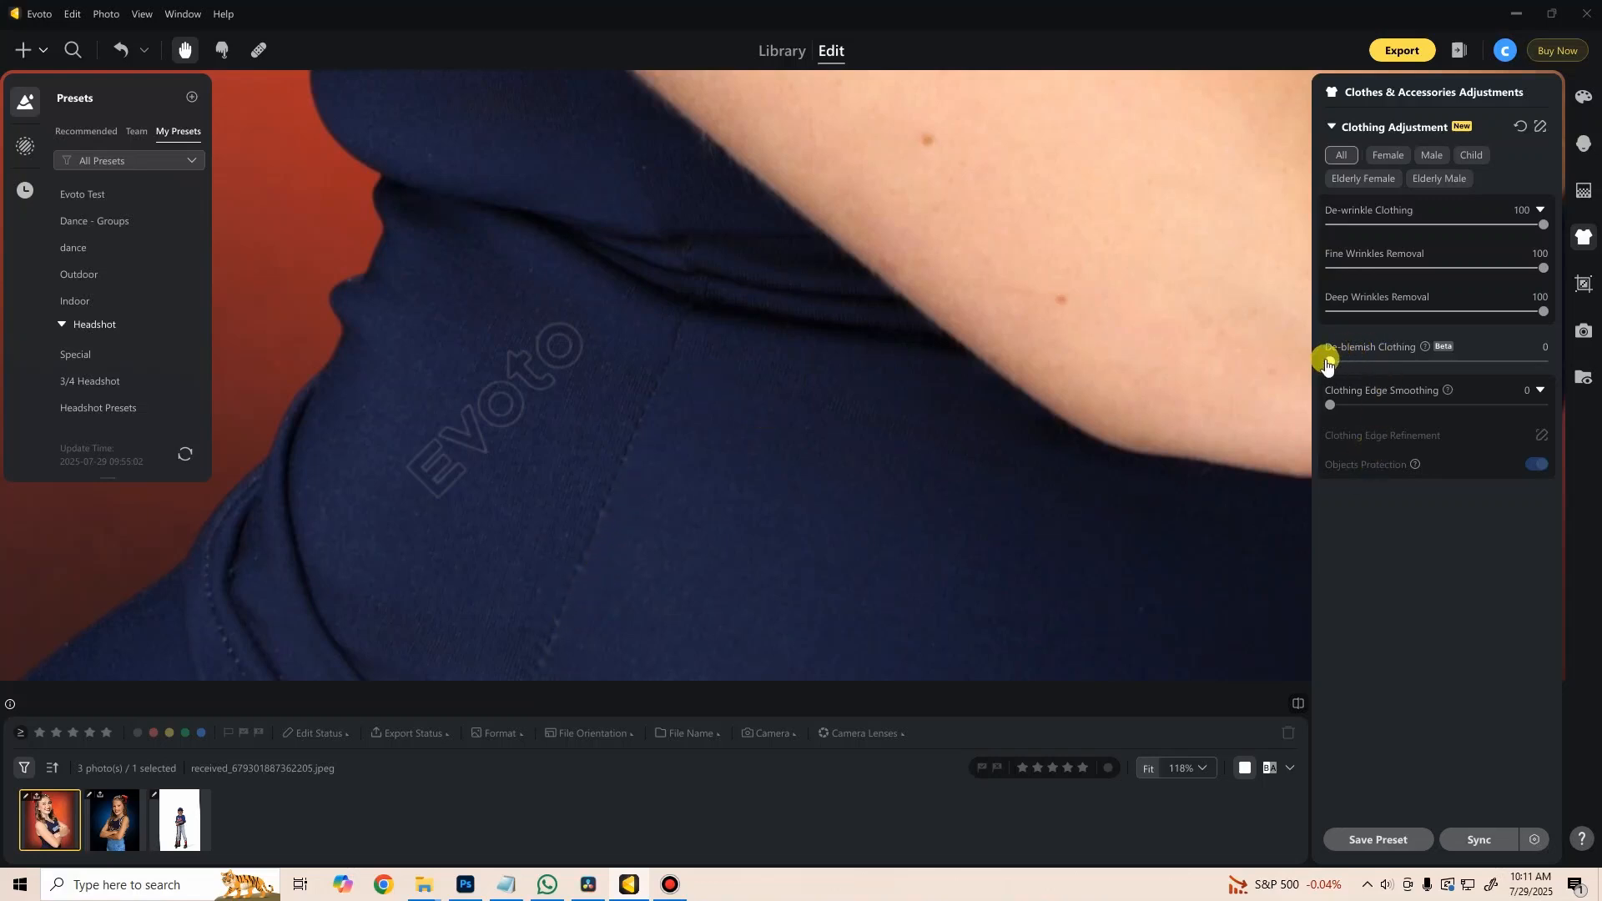
pyautogui.moveTo(1328, 363); pyautogui.dragTo(1543, 362)
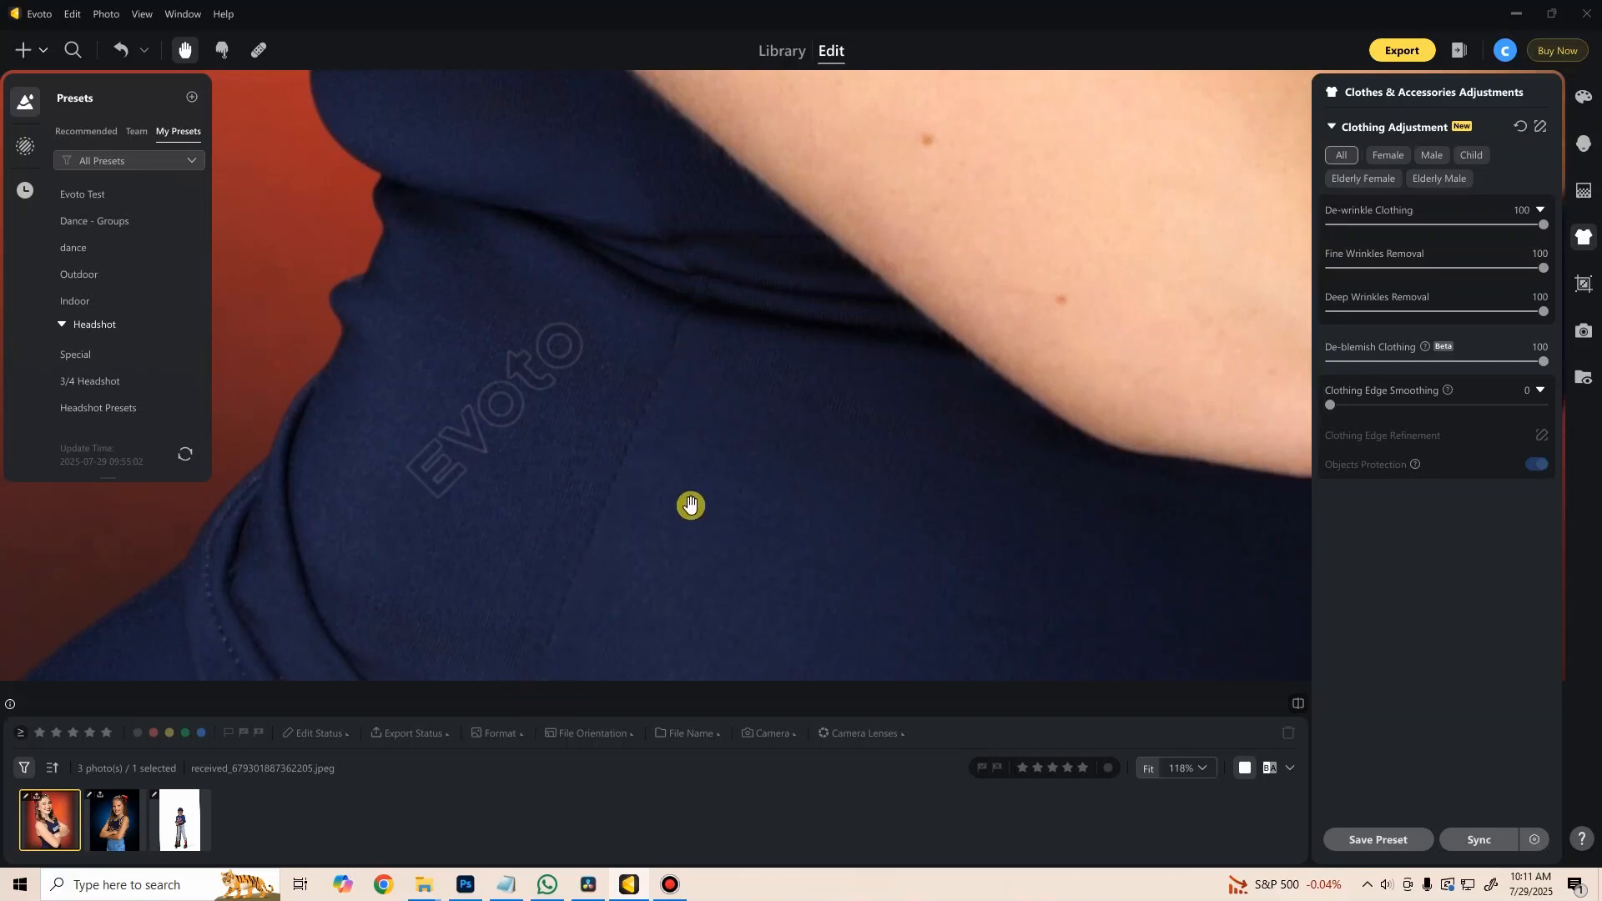
pyautogui.scroll(-8, 690, 505)
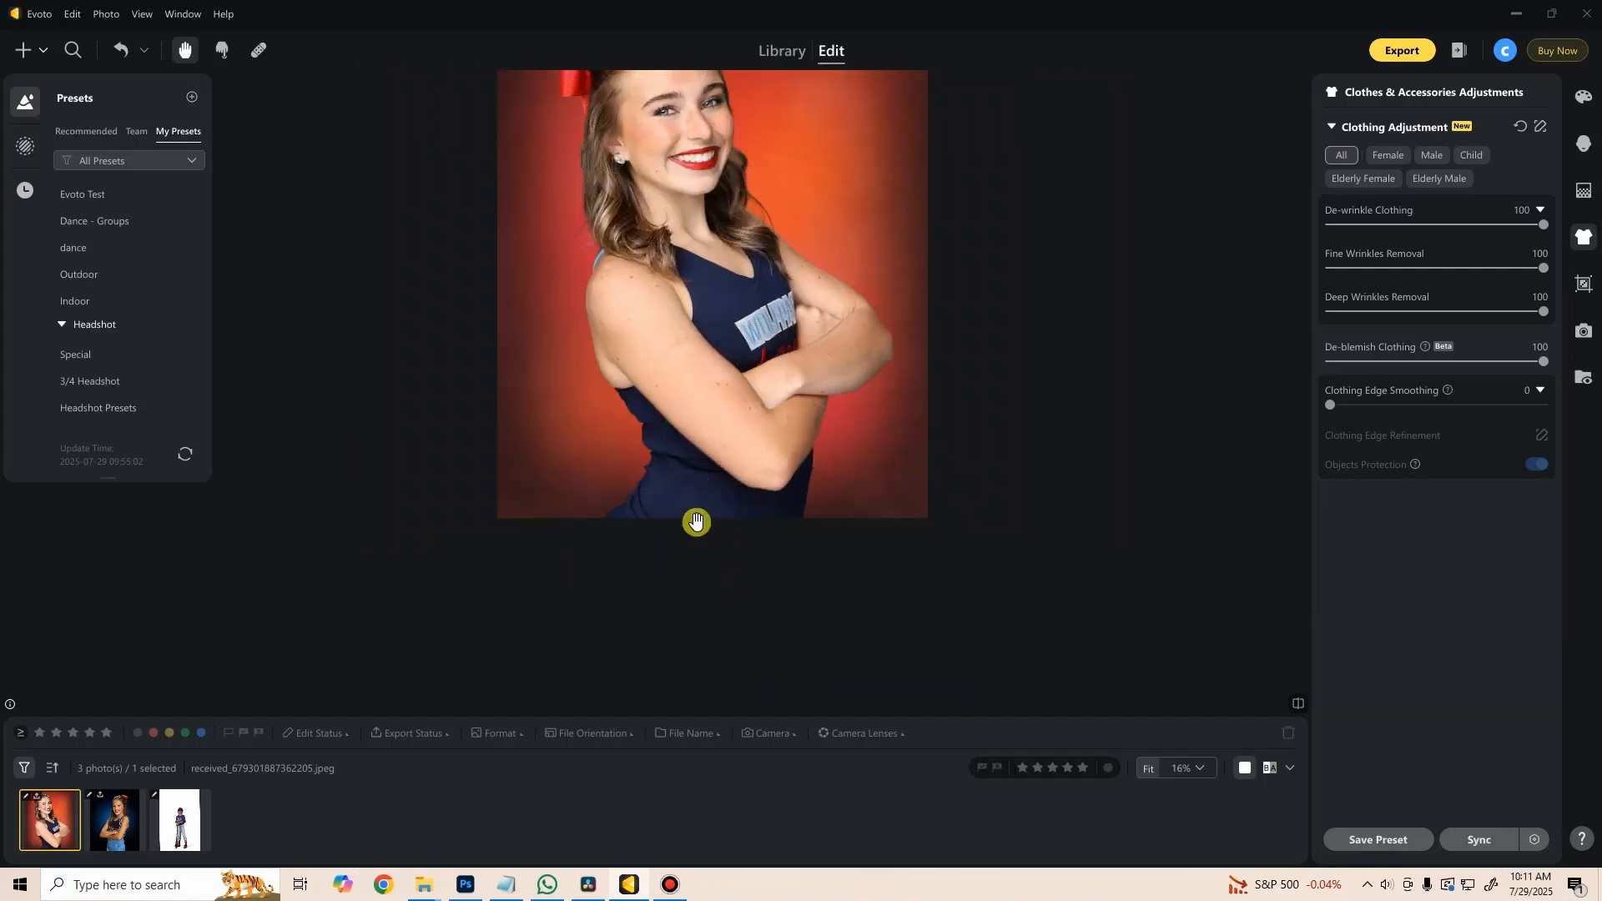
# Step: Drop De-blemish Clothing to 0 for comparison and restore it to 100
pyautogui.moveTo(1542, 363); pyautogui.dragTo(1181, 410)
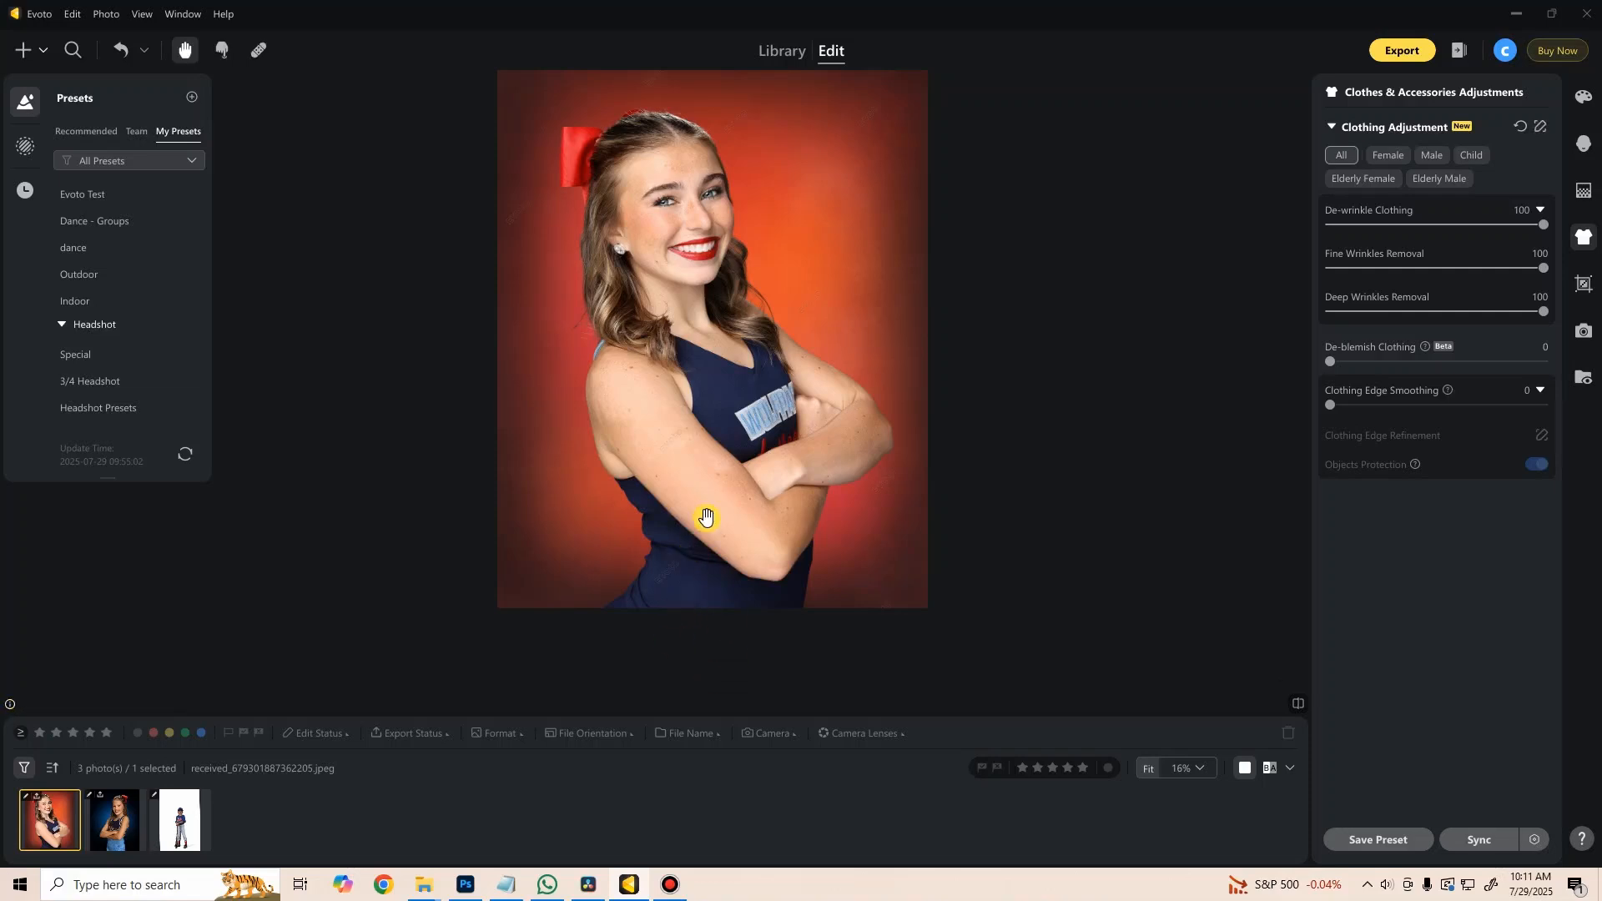
pyautogui.scroll(3, 670, 598)
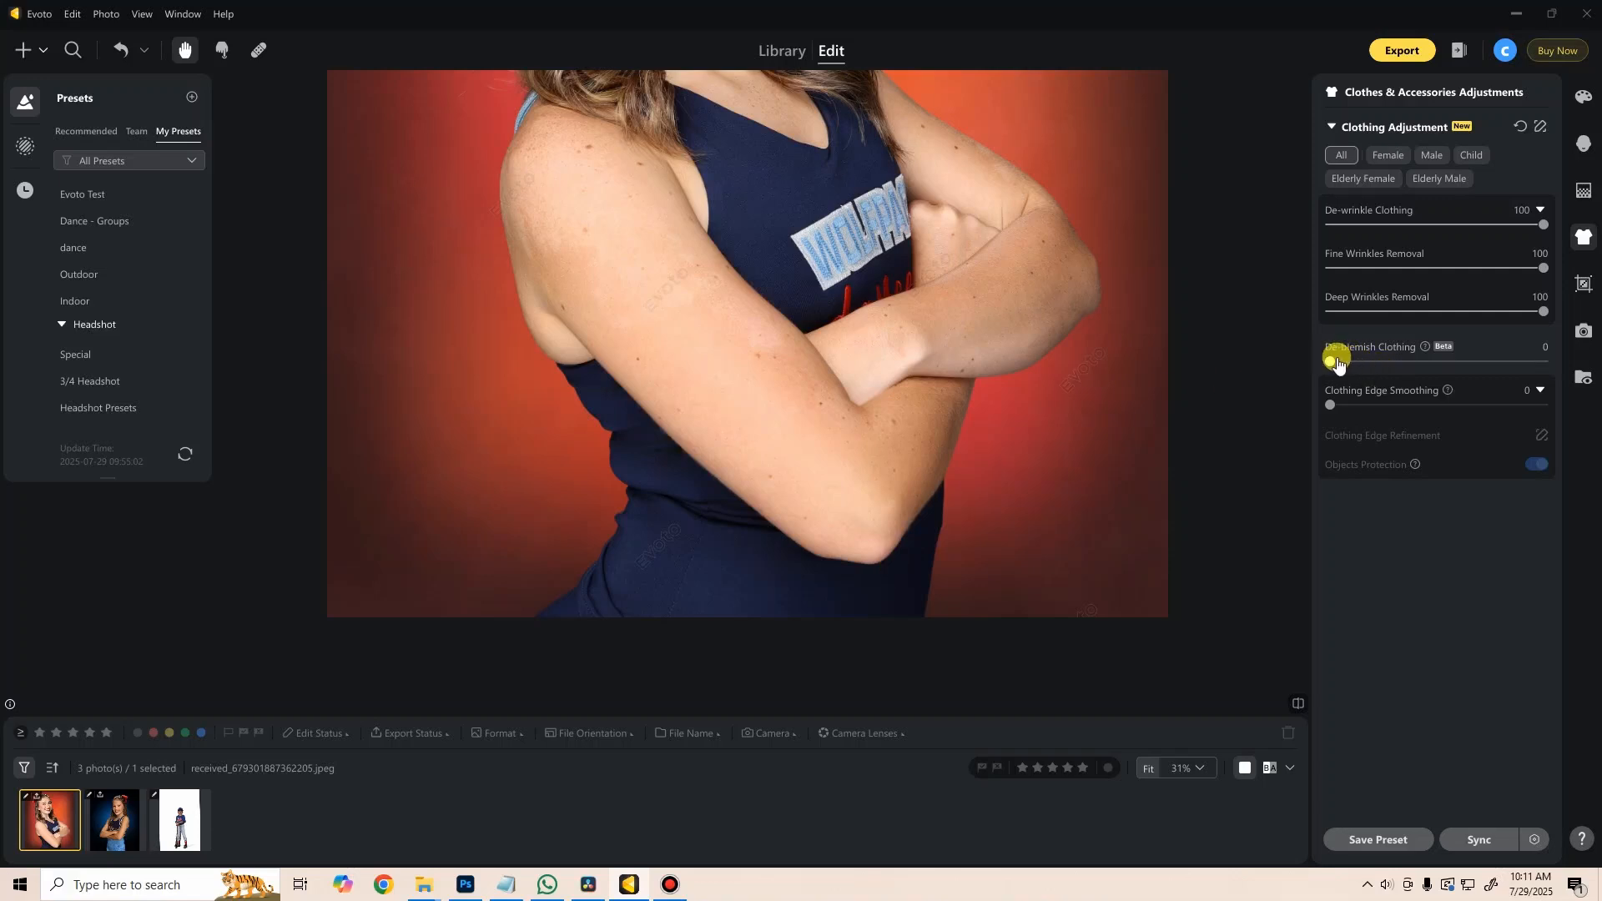
pyautogui.moveTo(1341, 367); pyautogui.dragTo(1585, 344)
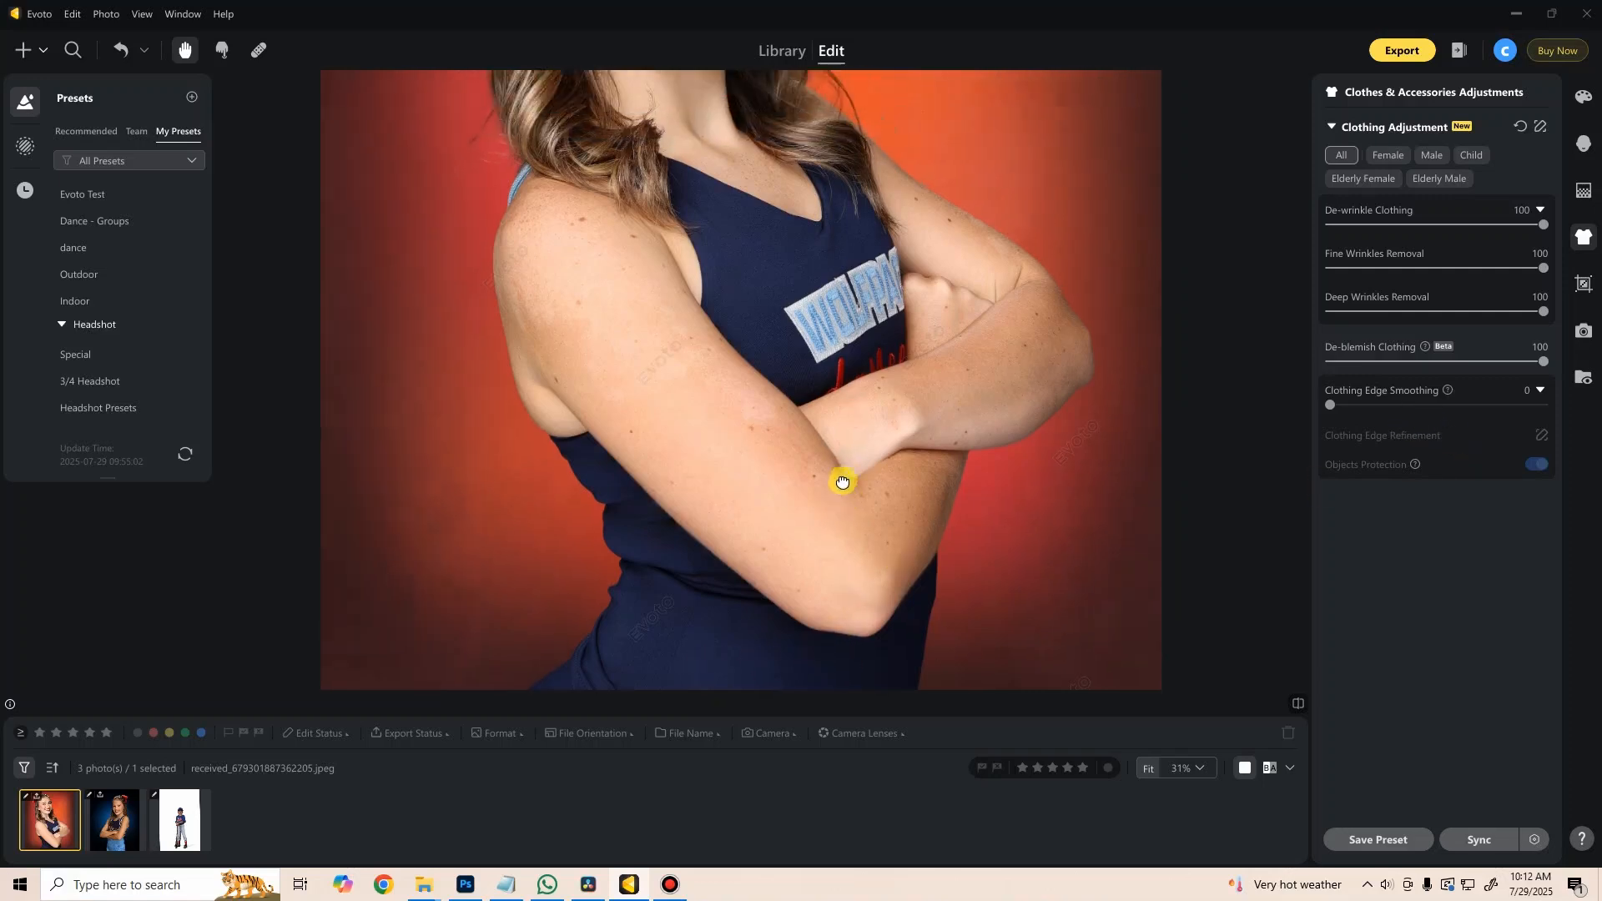
pyautogui.scroll(-3, 851, 397)
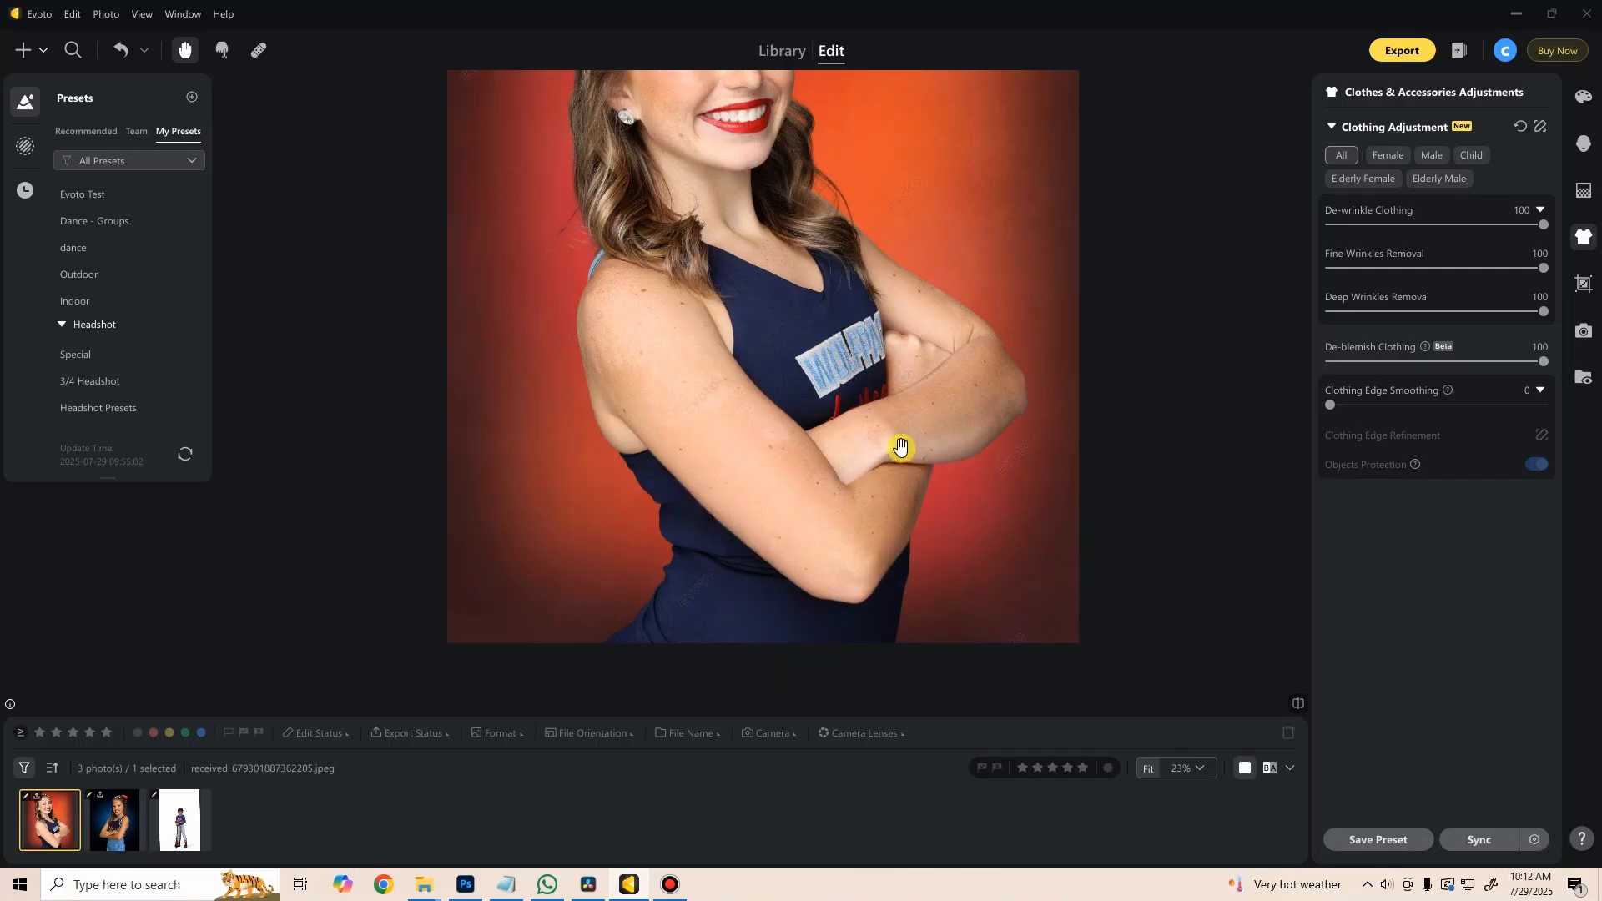
pyautogui.scroll(-3, 901, 448)
# Step: Compare Clothing Edge Smoothing at 100 and 0 along the uniform's edges, ending at 100
pyautogui.scroll(4, 837, 522)
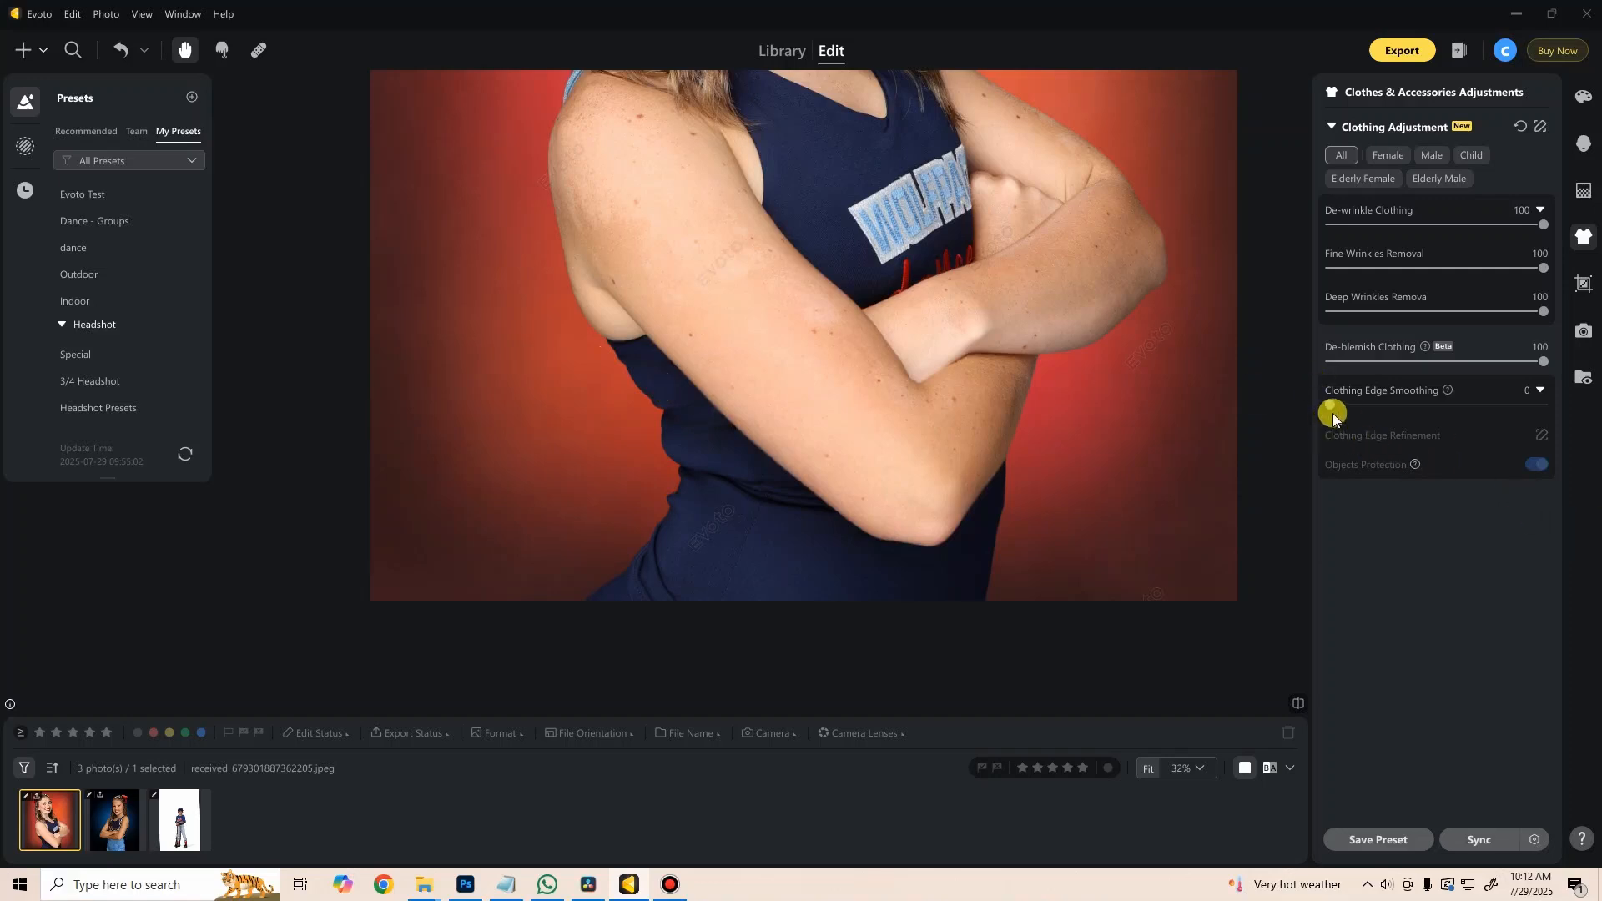
pyautogui.moveTo(1331, 405); pyautogui.dragTo(1589, 395)
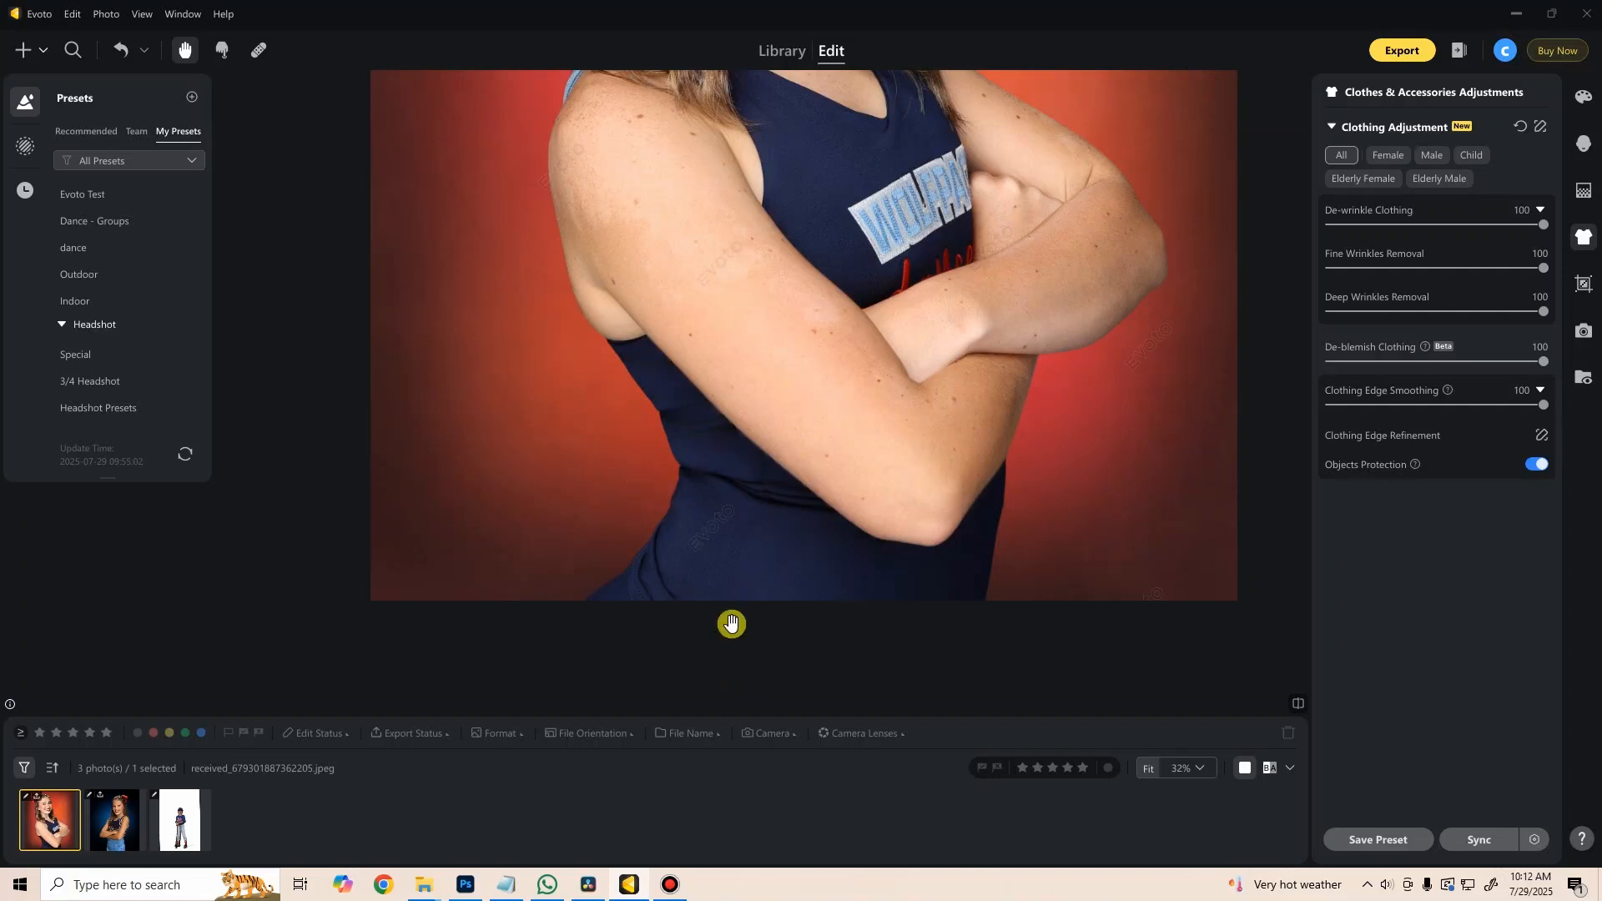
pyautogui.moveTo(1544, 408); pyautogui.dragTo(1193, 454)
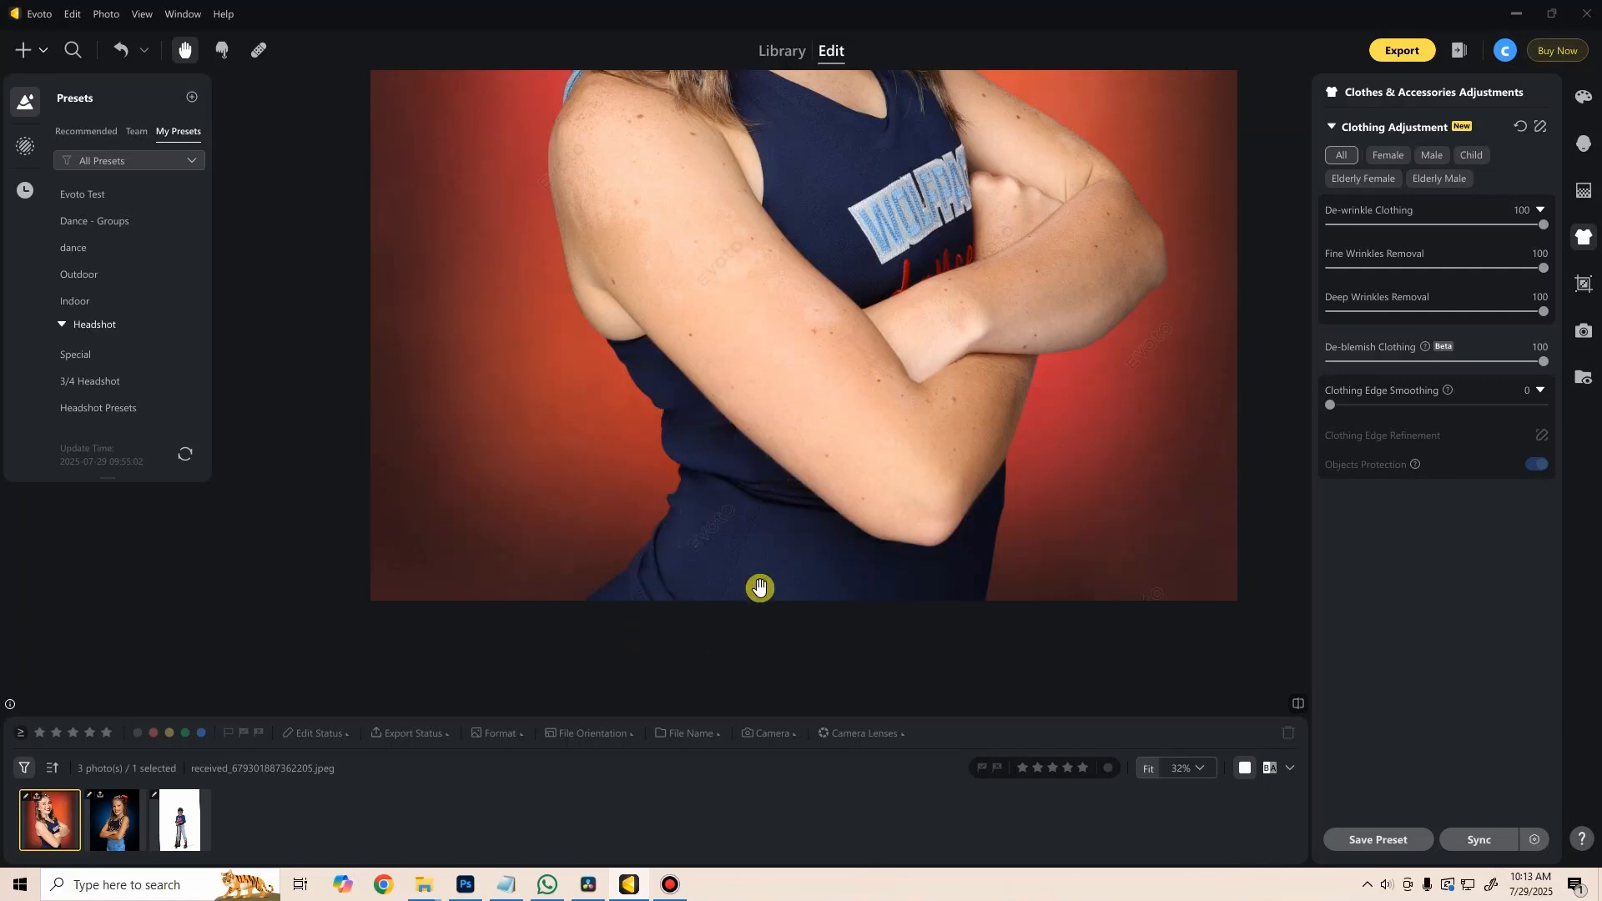
pyautogui.doubleClick(1330, 409)
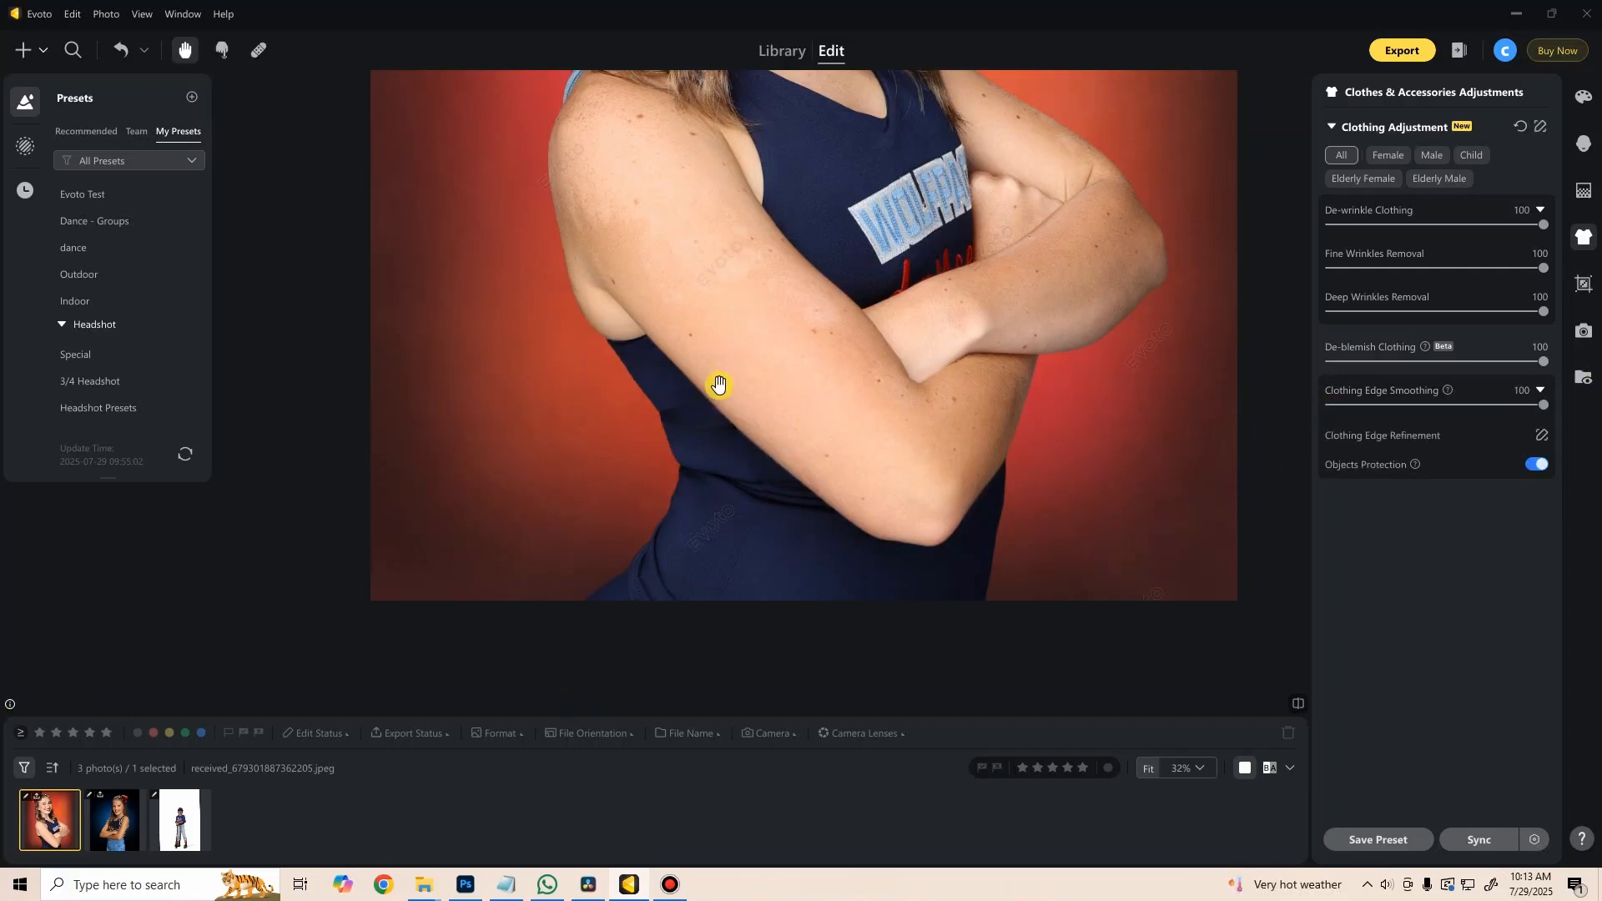
pyautogui.scroll(-4, 716, 377)
pyautogui.moveTo(715, 375); pyautogui.dragTo(726, 466)
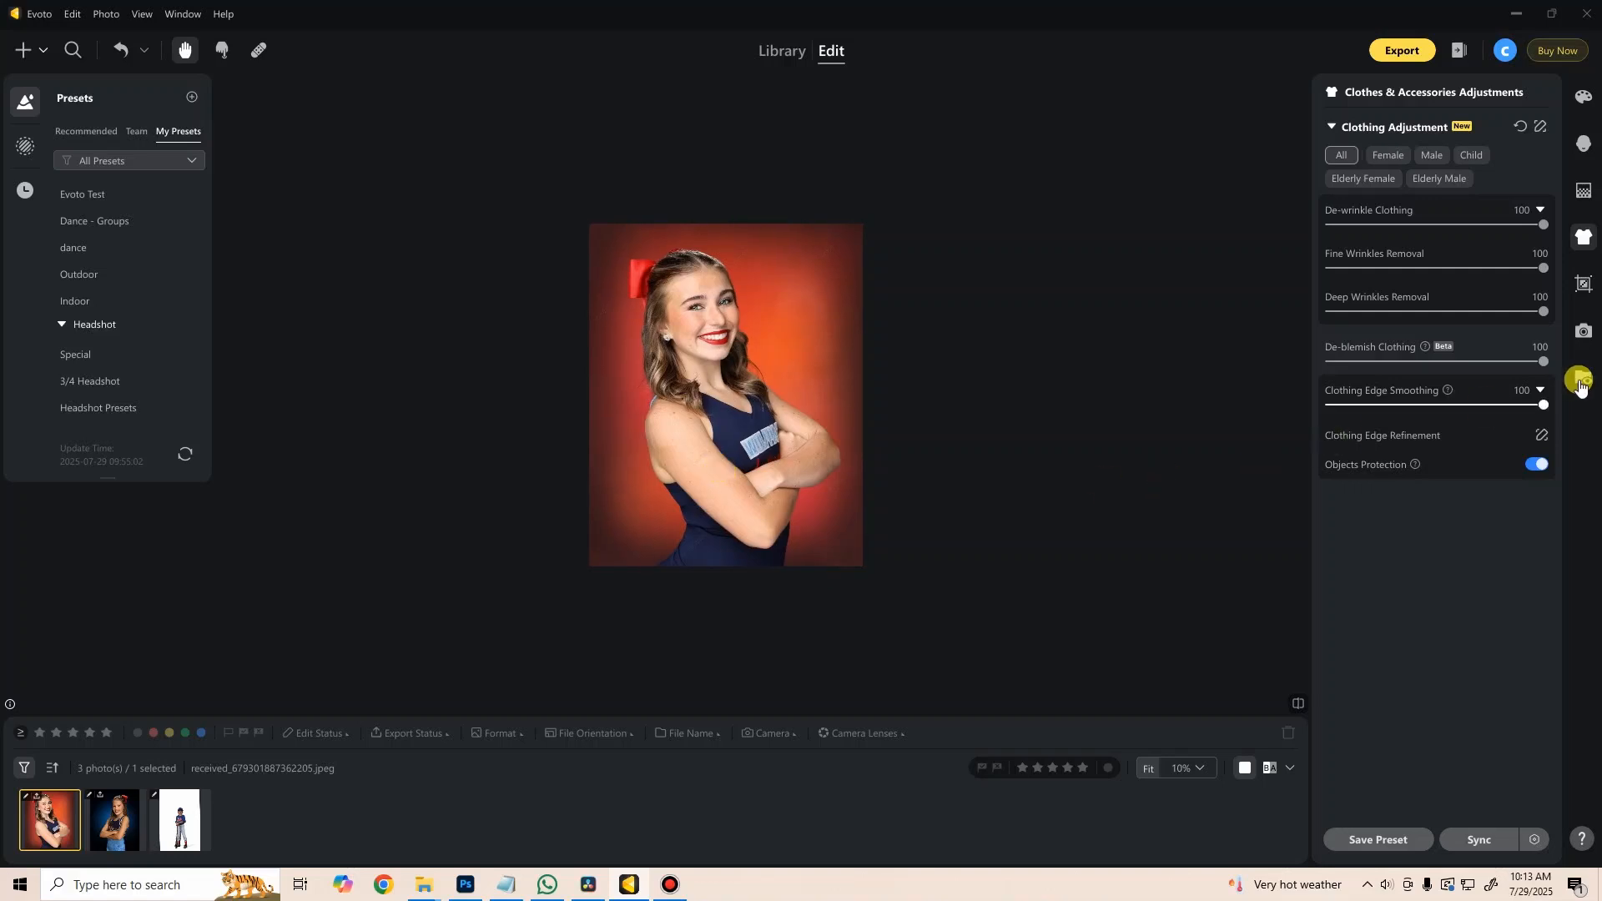
# Step: Drop Clothing Edge Smoothing to 0 on the whole red-backdrop portrait for comparison and restore it to 100
pyautogui.moveTo(1539, 408); pyautogui.dragTo(1294, 433)
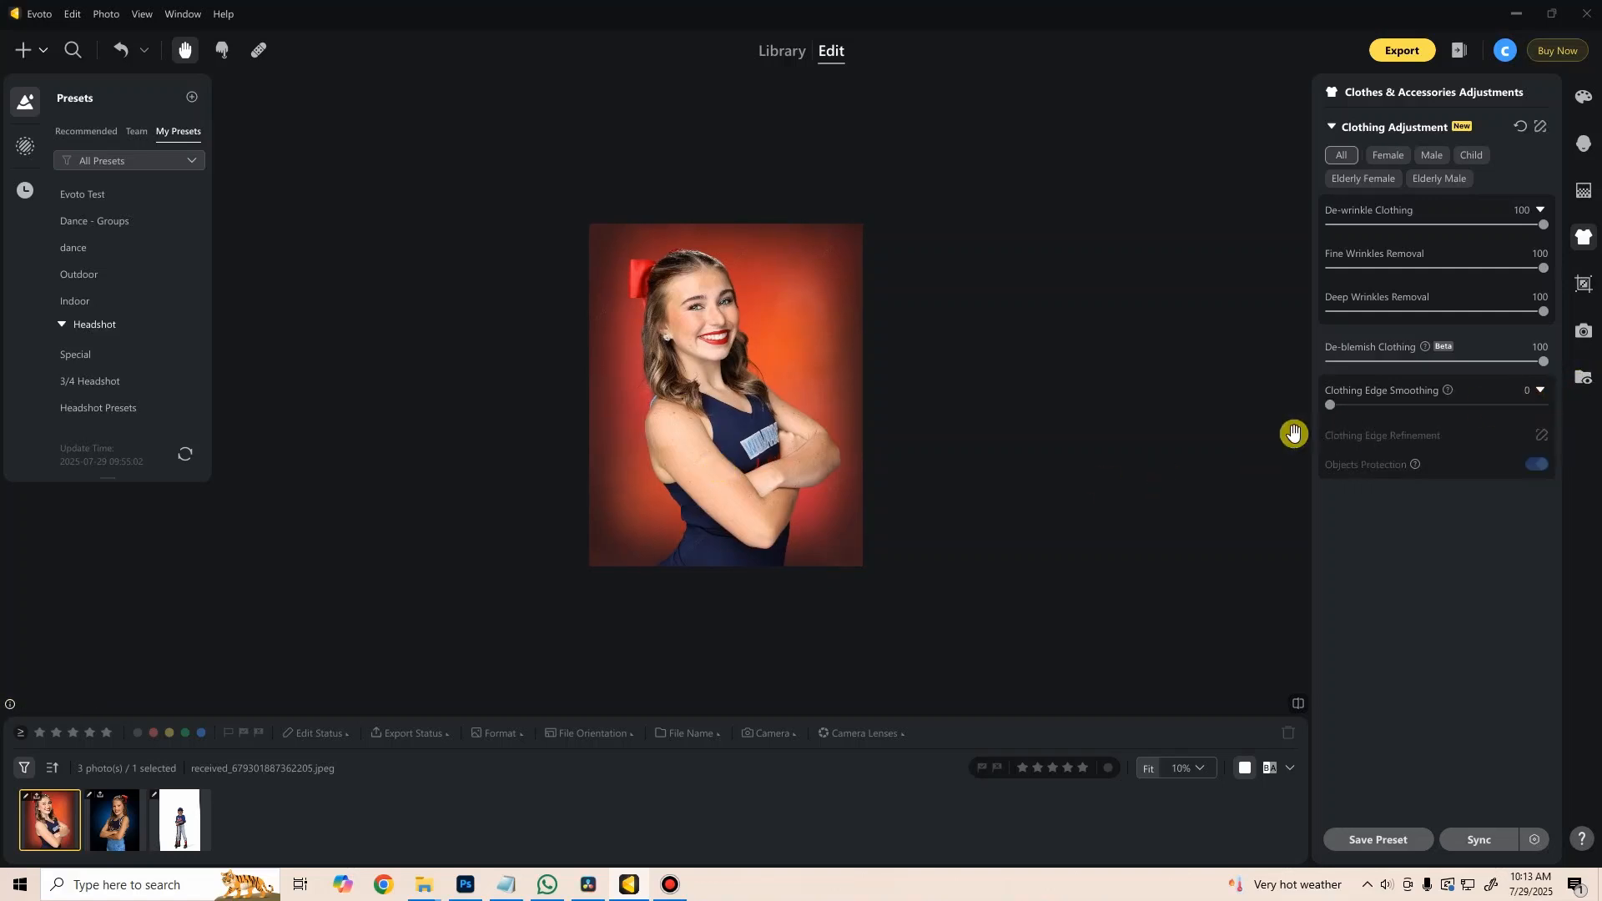
pyautogui.moveTo(1333, 408); pyautogui.dragTo(1299, 411)
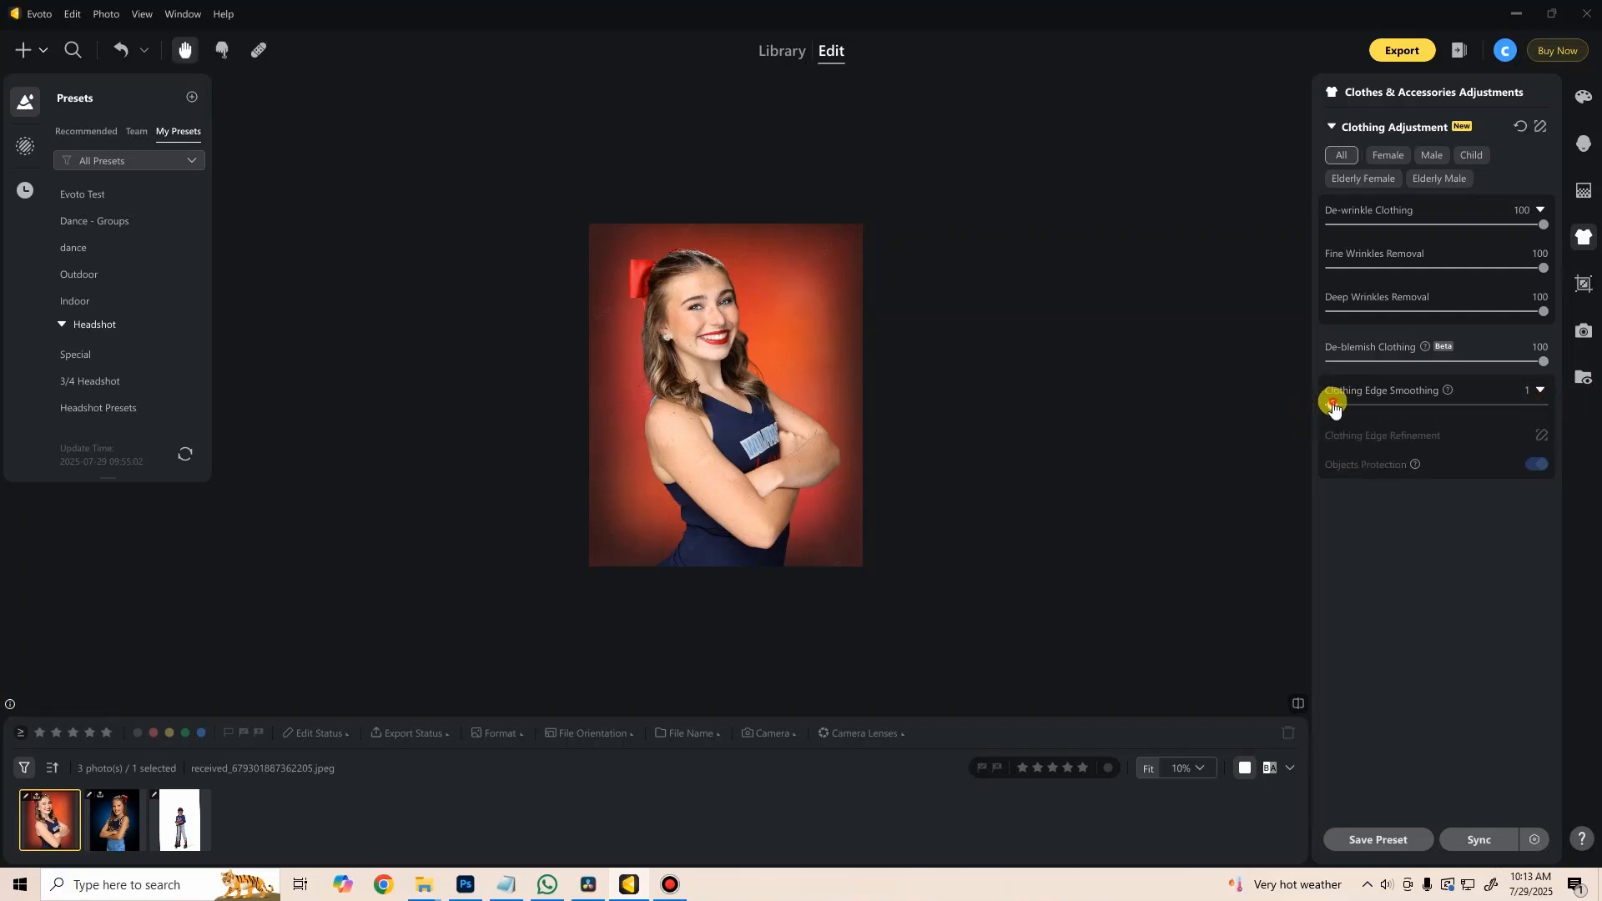
pyautogui.moveTo(1333, 406); pyautogui.dragTo(1595, 382)
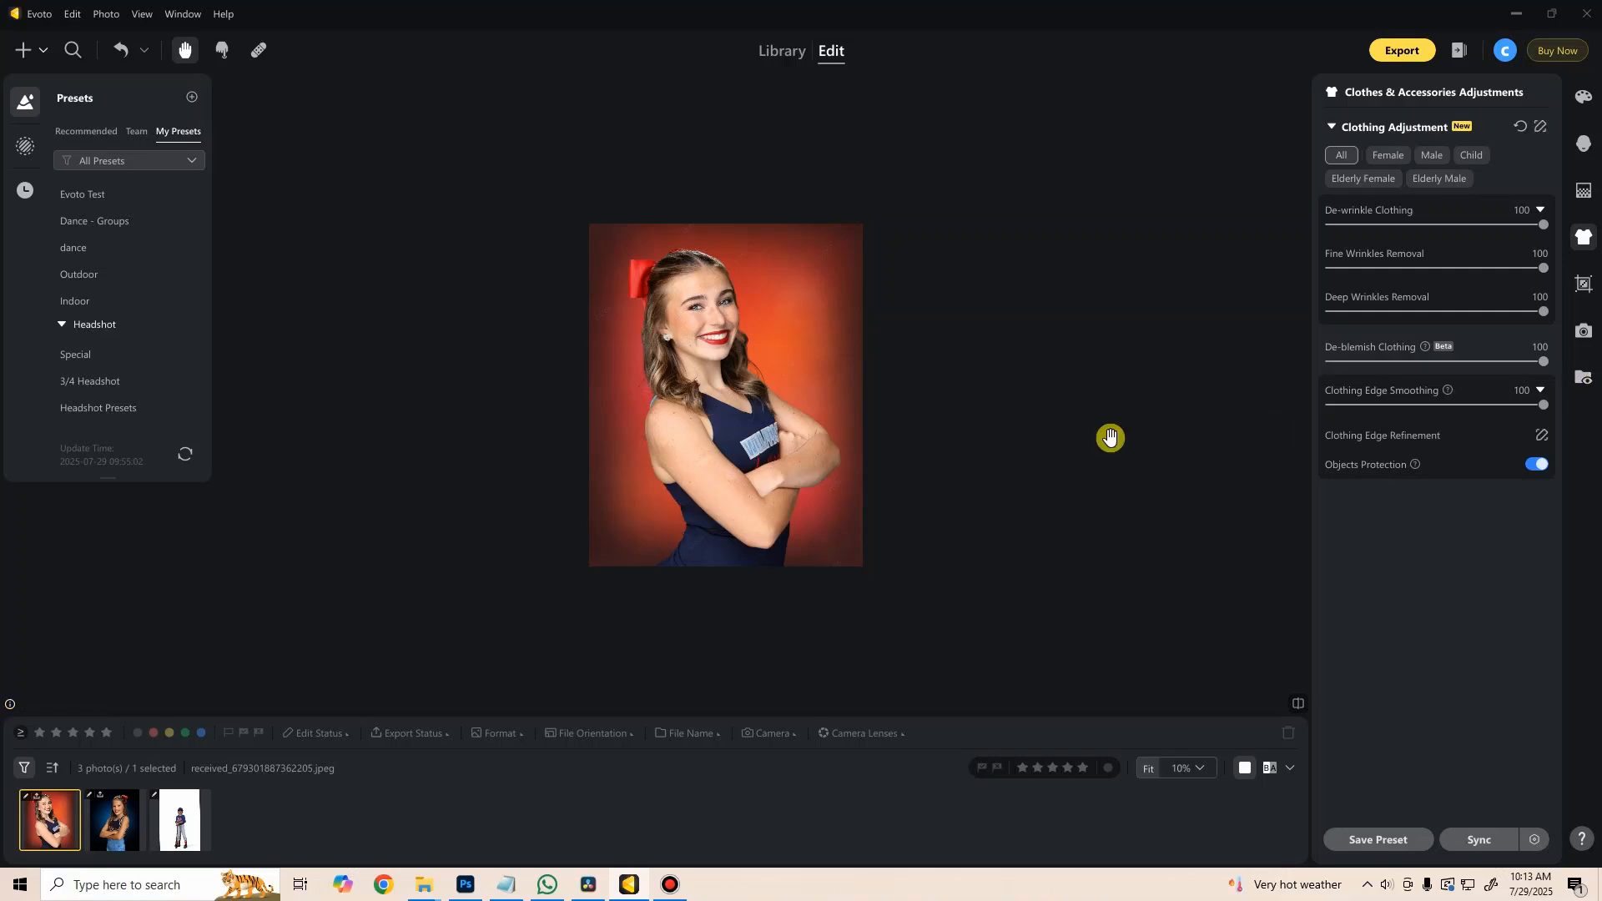
# Step: Switch to the blue-backdrop cheerleader portrait, inspect the navy top's fabric and set De-blemish Clothing to 100
pyautogui.click(127, 813)
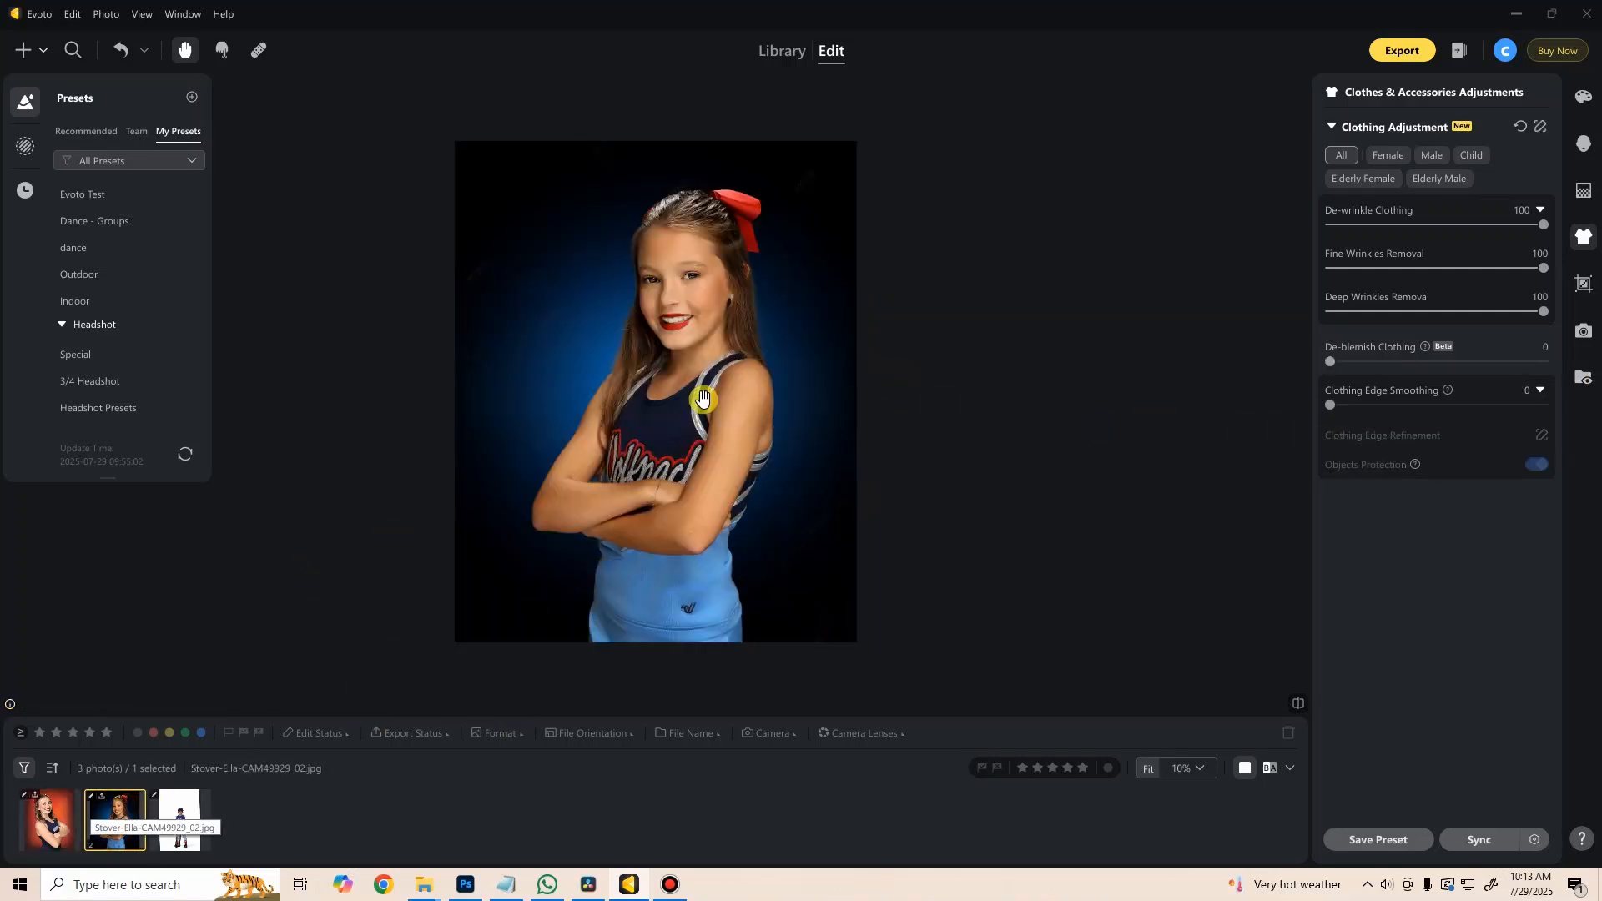
pyautogui.scroll(1, 677, 455)
pyautogui.scroll(4, 752, 423)
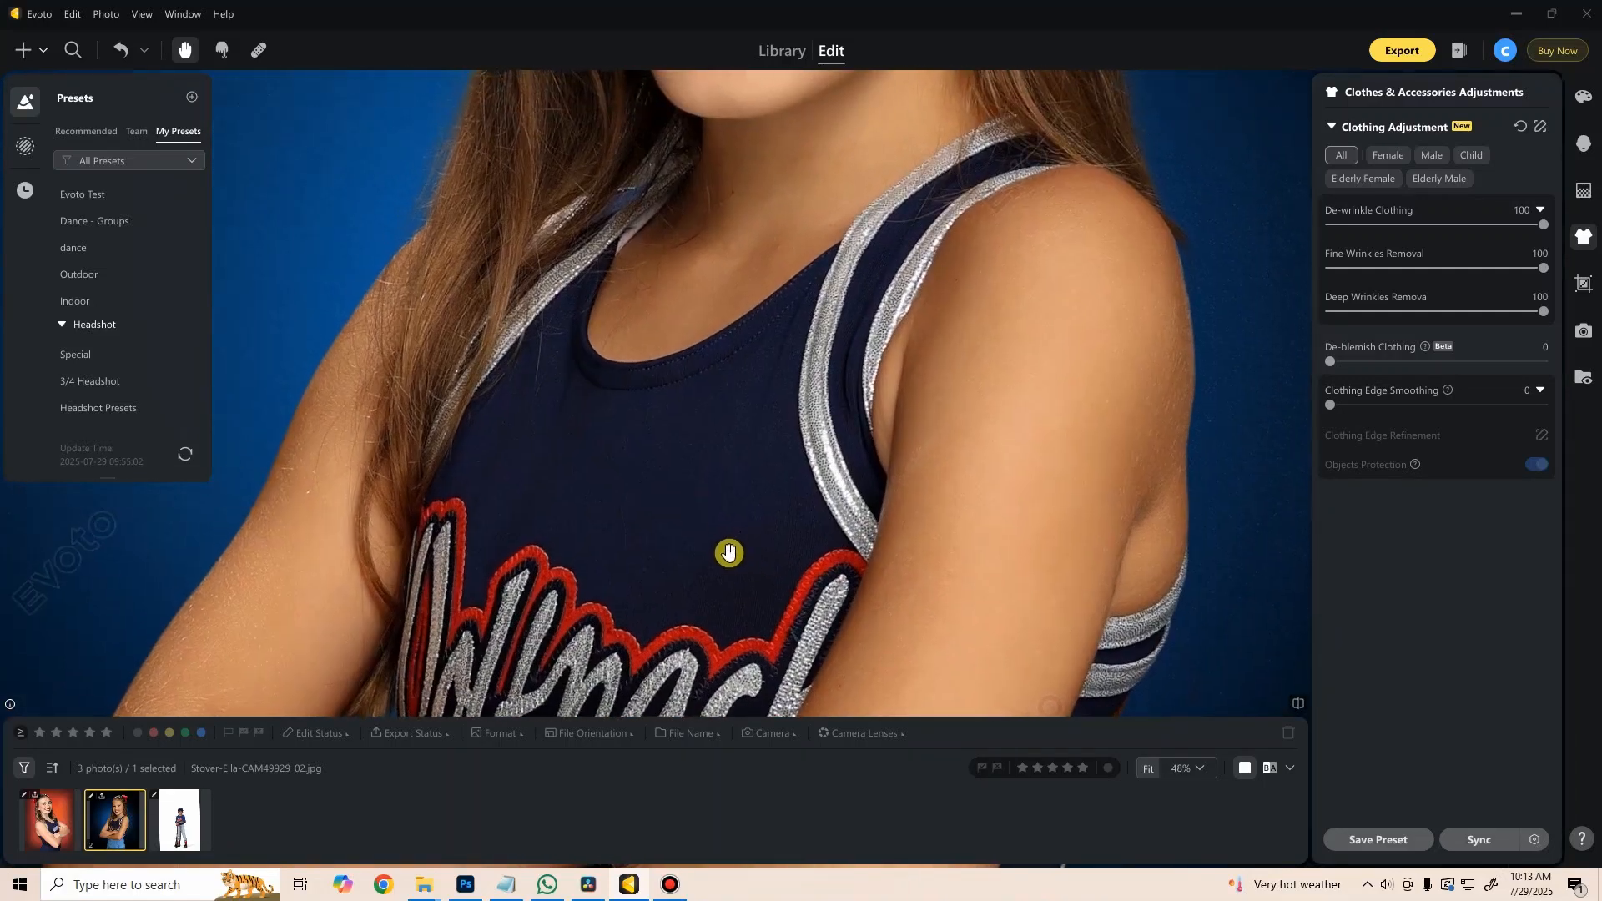
pyautogui.scroll(3, 660, 538)
pyautogui.scroll(1, 634, 475)
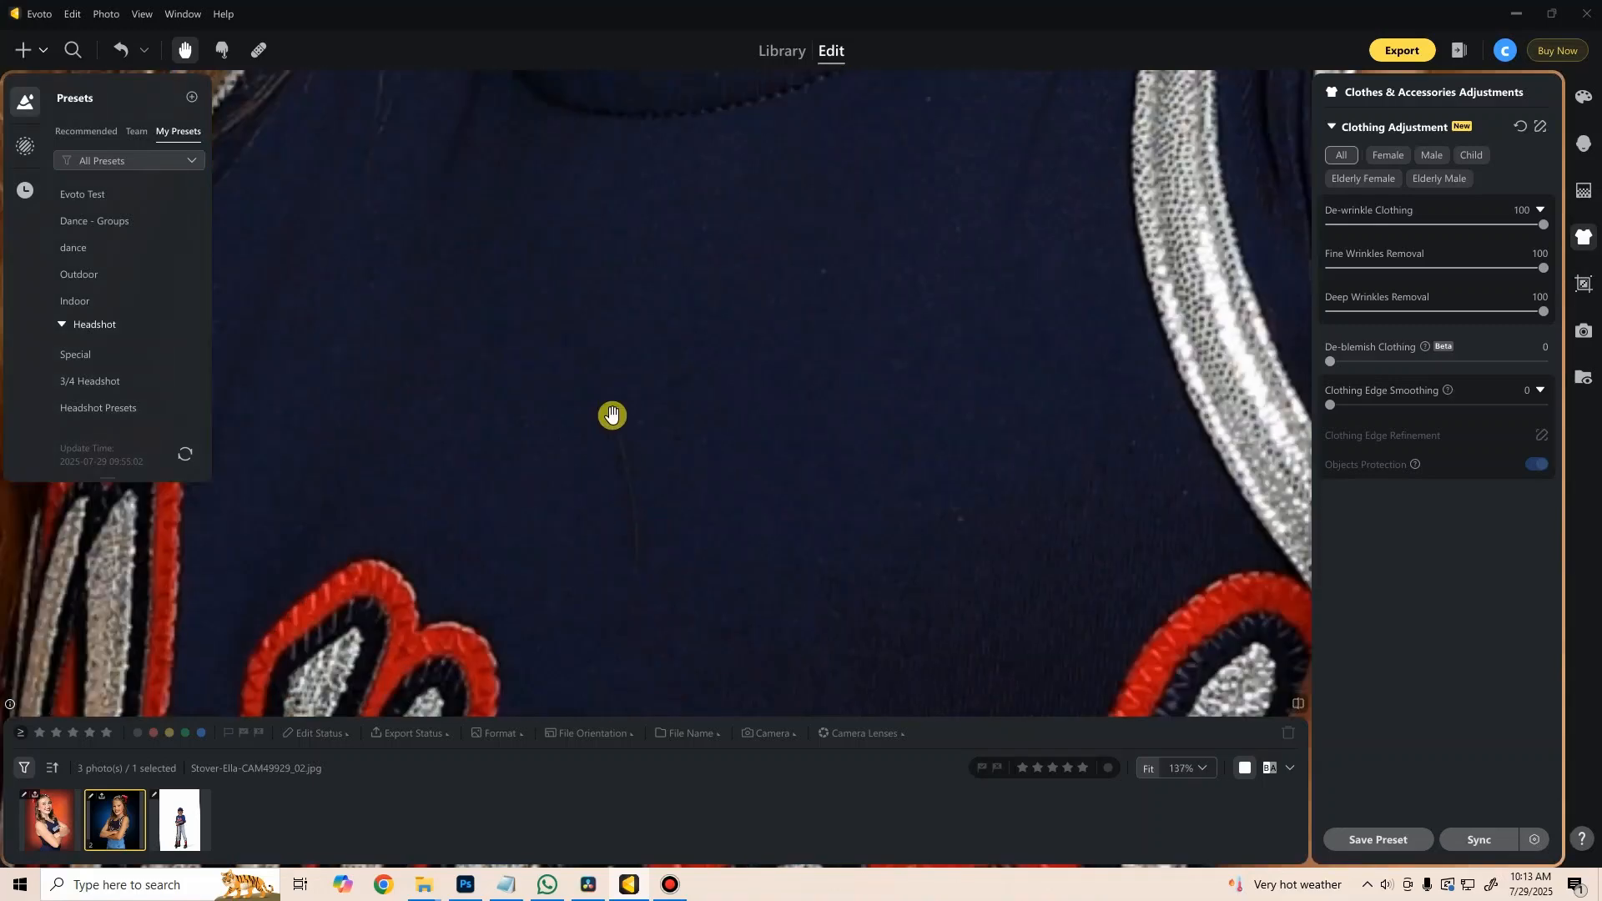
pyautogui.scroll(-5, 665, 428)
pyautogui.scroll(-2, 667, 429)
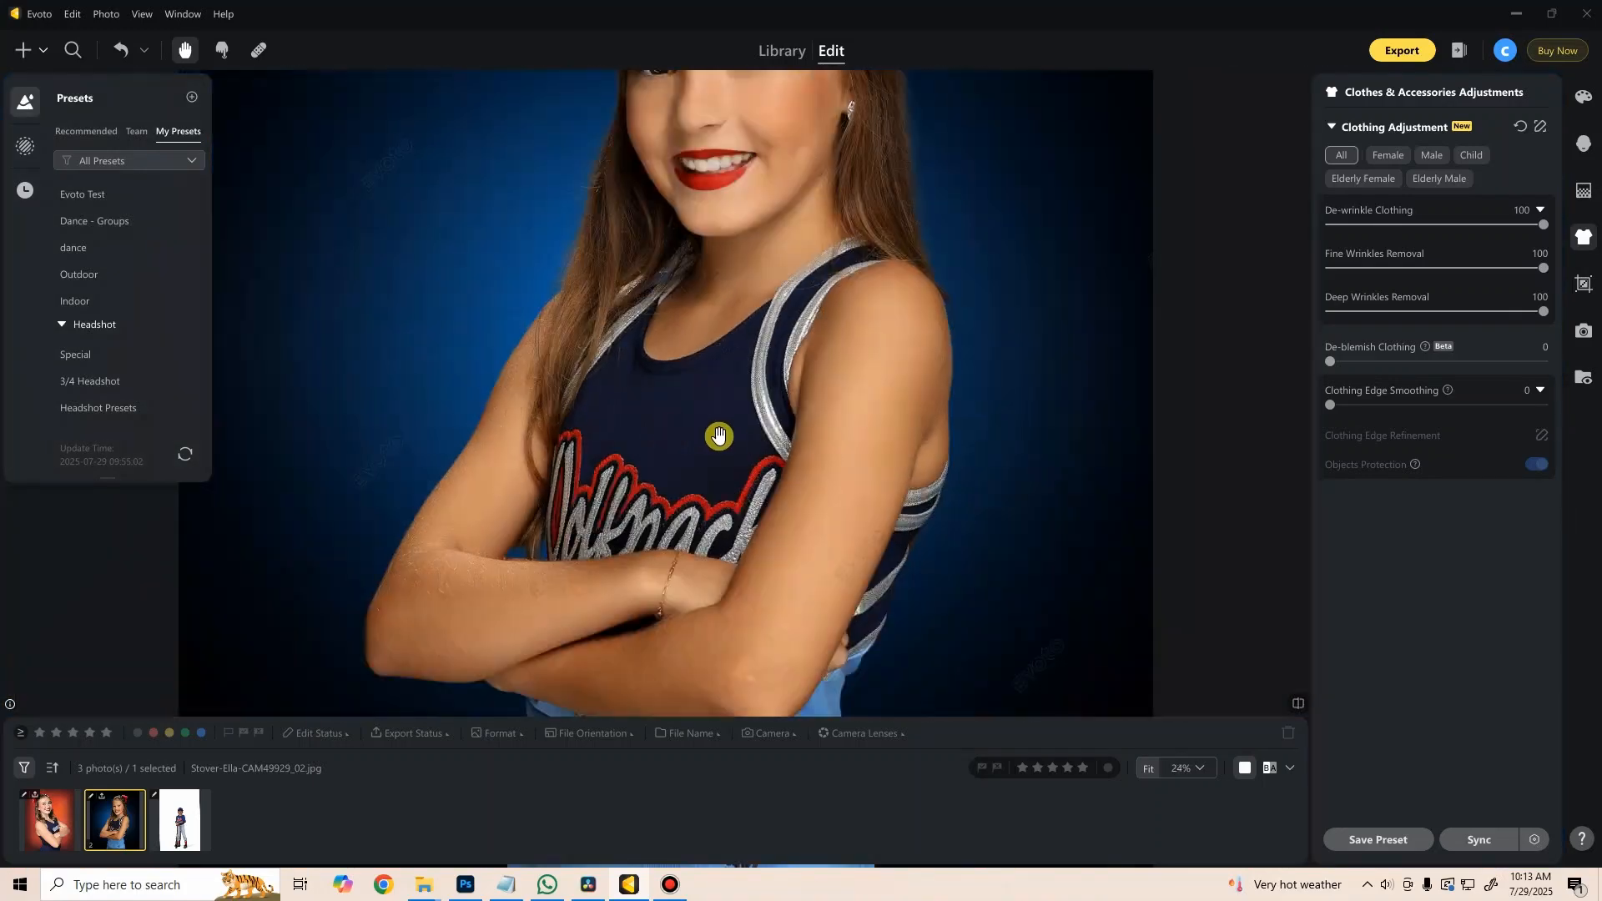
pyautogui.scroll(2, 705, 490)
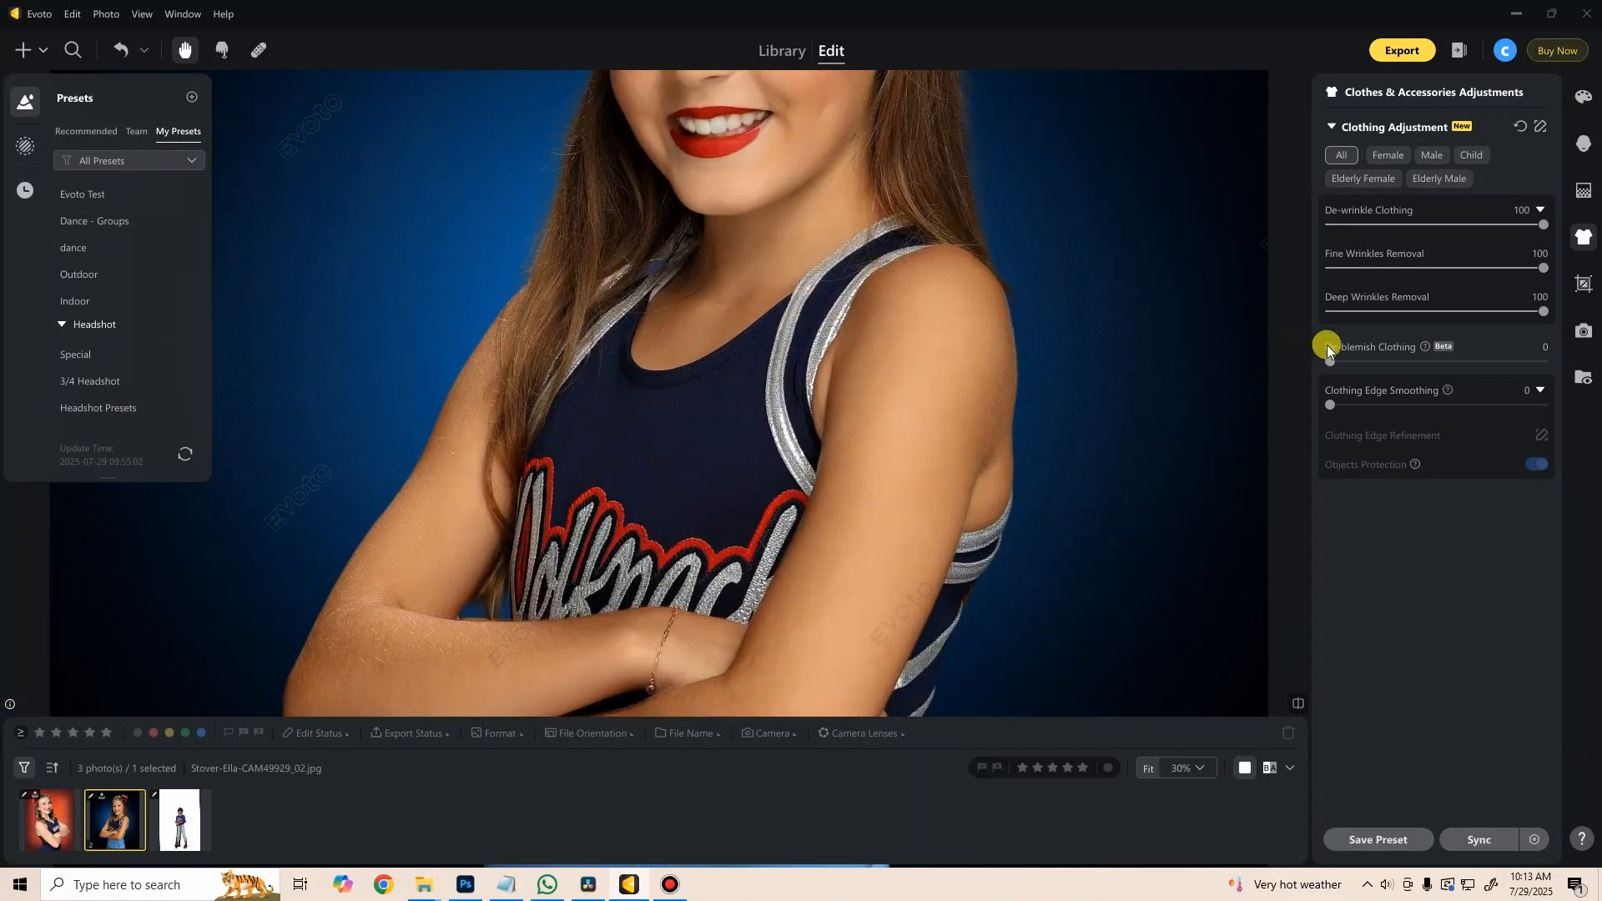
pyautogui.moveTo(1330, 361); pyautogui.dragTo(1589, 361)
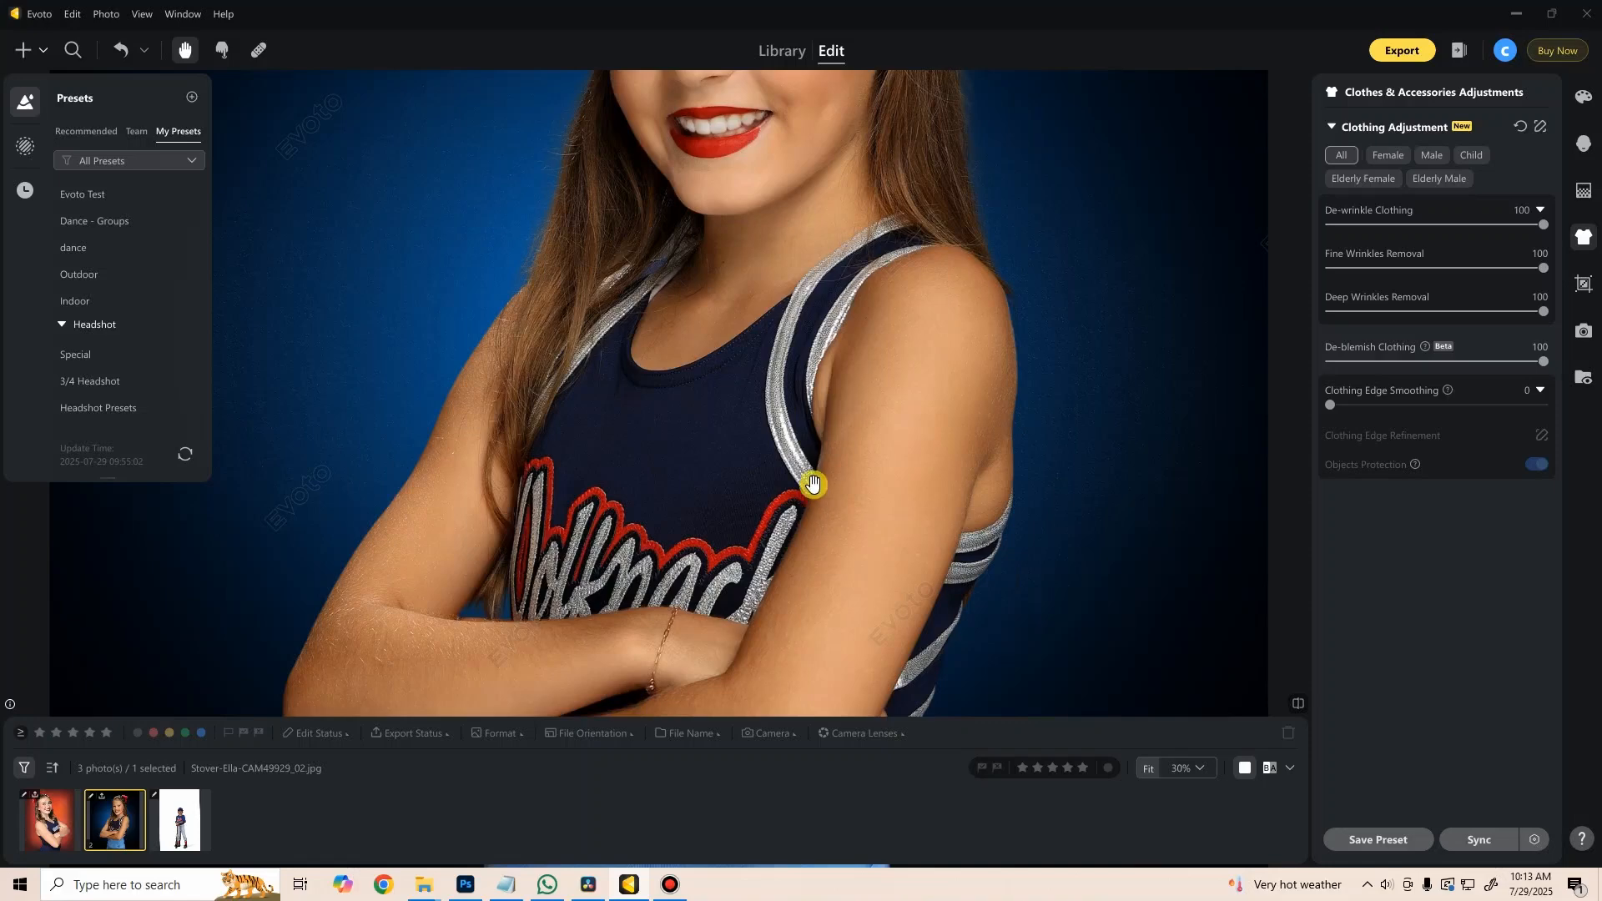
# Step: Set Clothing Edge Smoothing to 100 while checking the light blue skirt around the waist
pyautogui.scroll(-4, 813, 485)
pyautogui.moveTo(799, 660); pyautogui.dragTo(790, 450)
pyautogui.scroll(3, 794, 551)
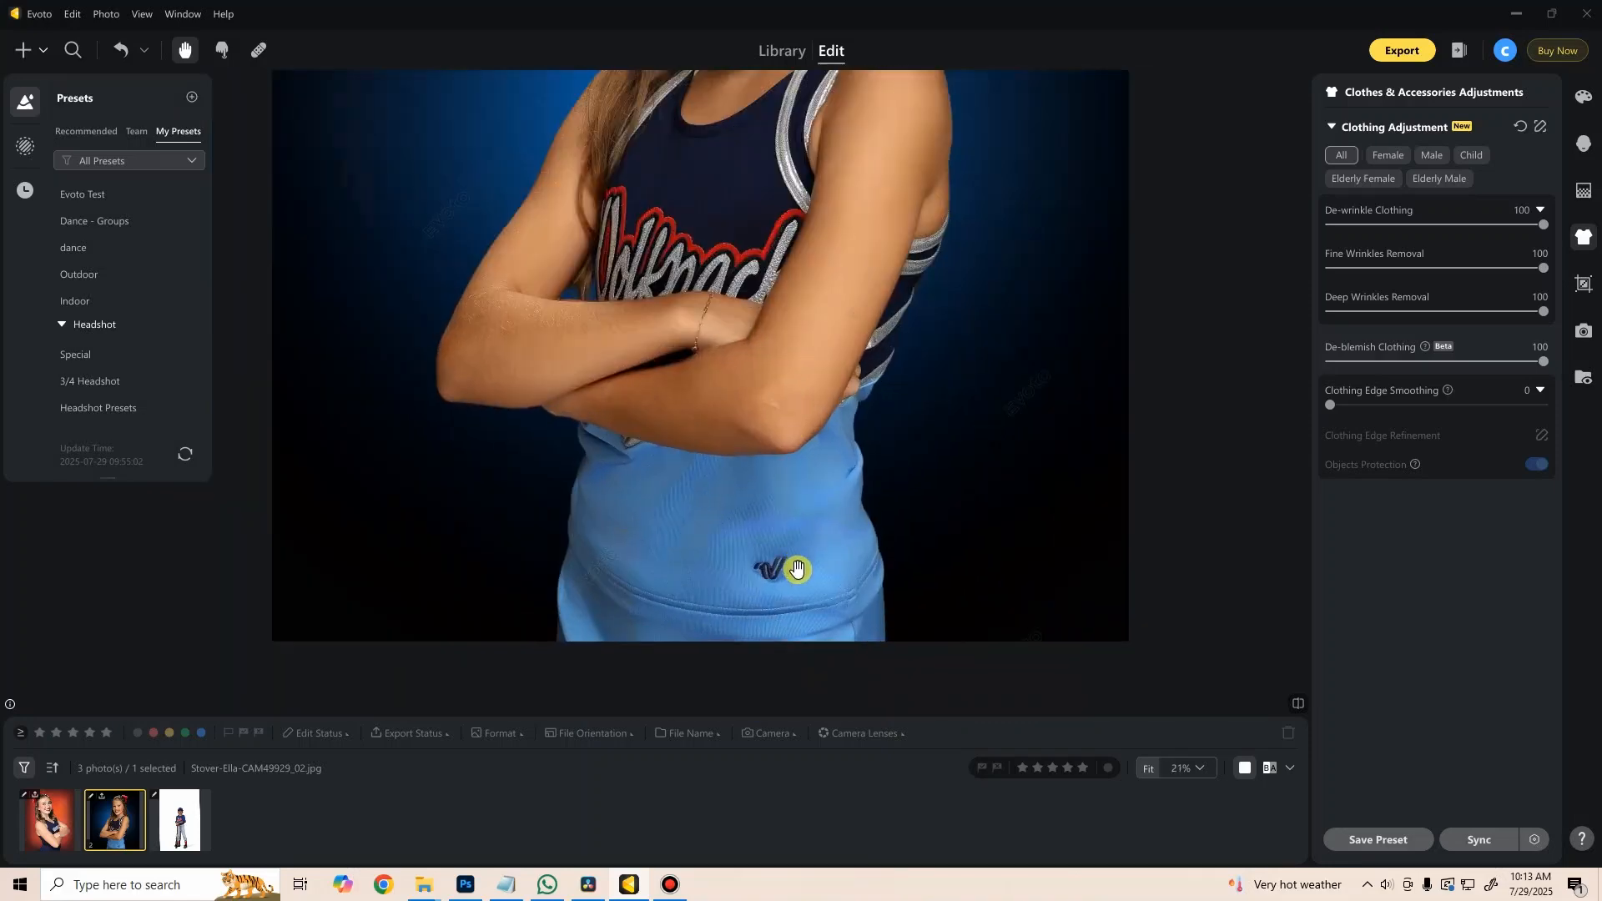
pyautogui.moveTo(1333, 406); pyautogui.dragTo(1545, 405)
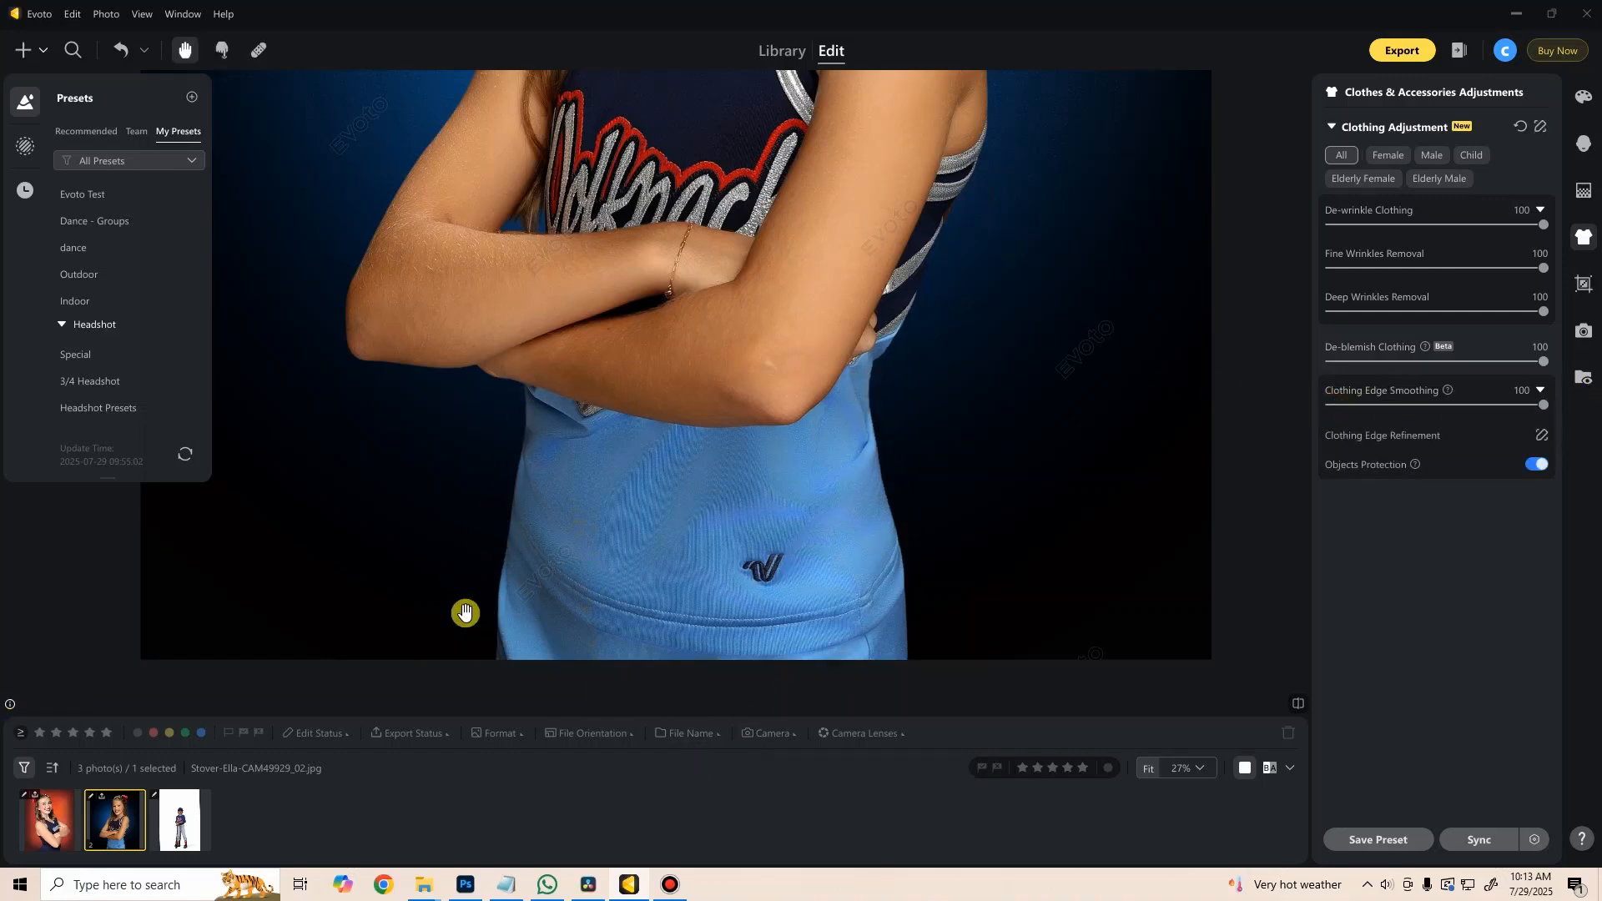
# Step: Compare Clothing Edge Smoothing at 0 and 100 along the skirt's waist edge and on the full figure, ending at 100
pyautogui.moveTo(1544, 408); pyautogui.dragTo(1159, 447)
pyautogui.scroll(5, 847, 443)
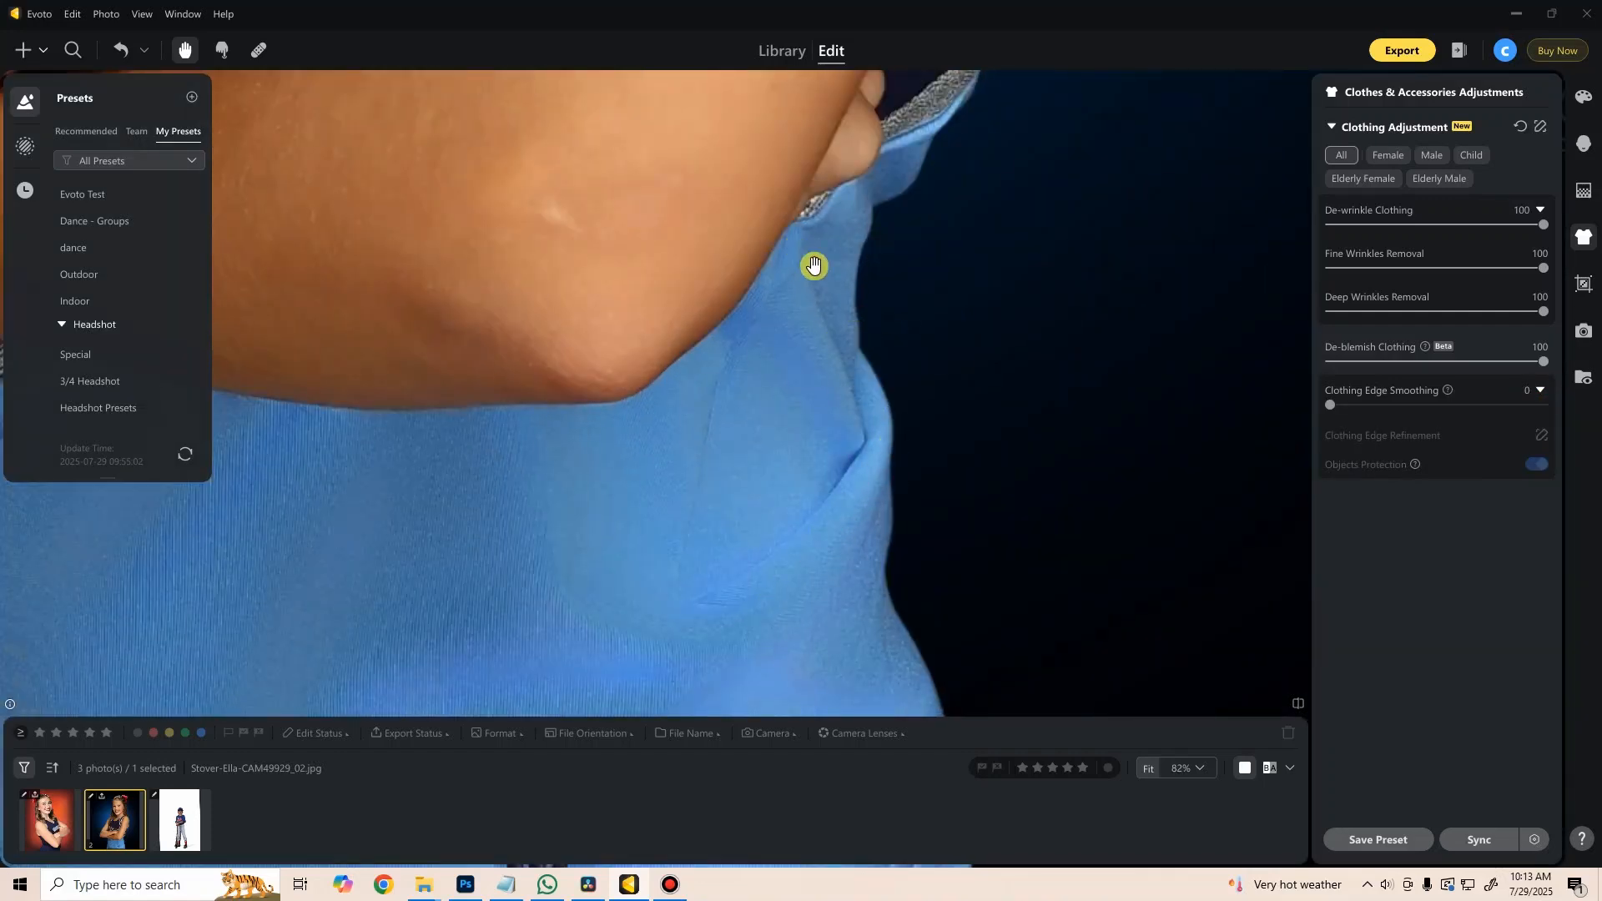
pyautogui.moveTo(1344, 418); pyautogui.dragTo(1545, 404)
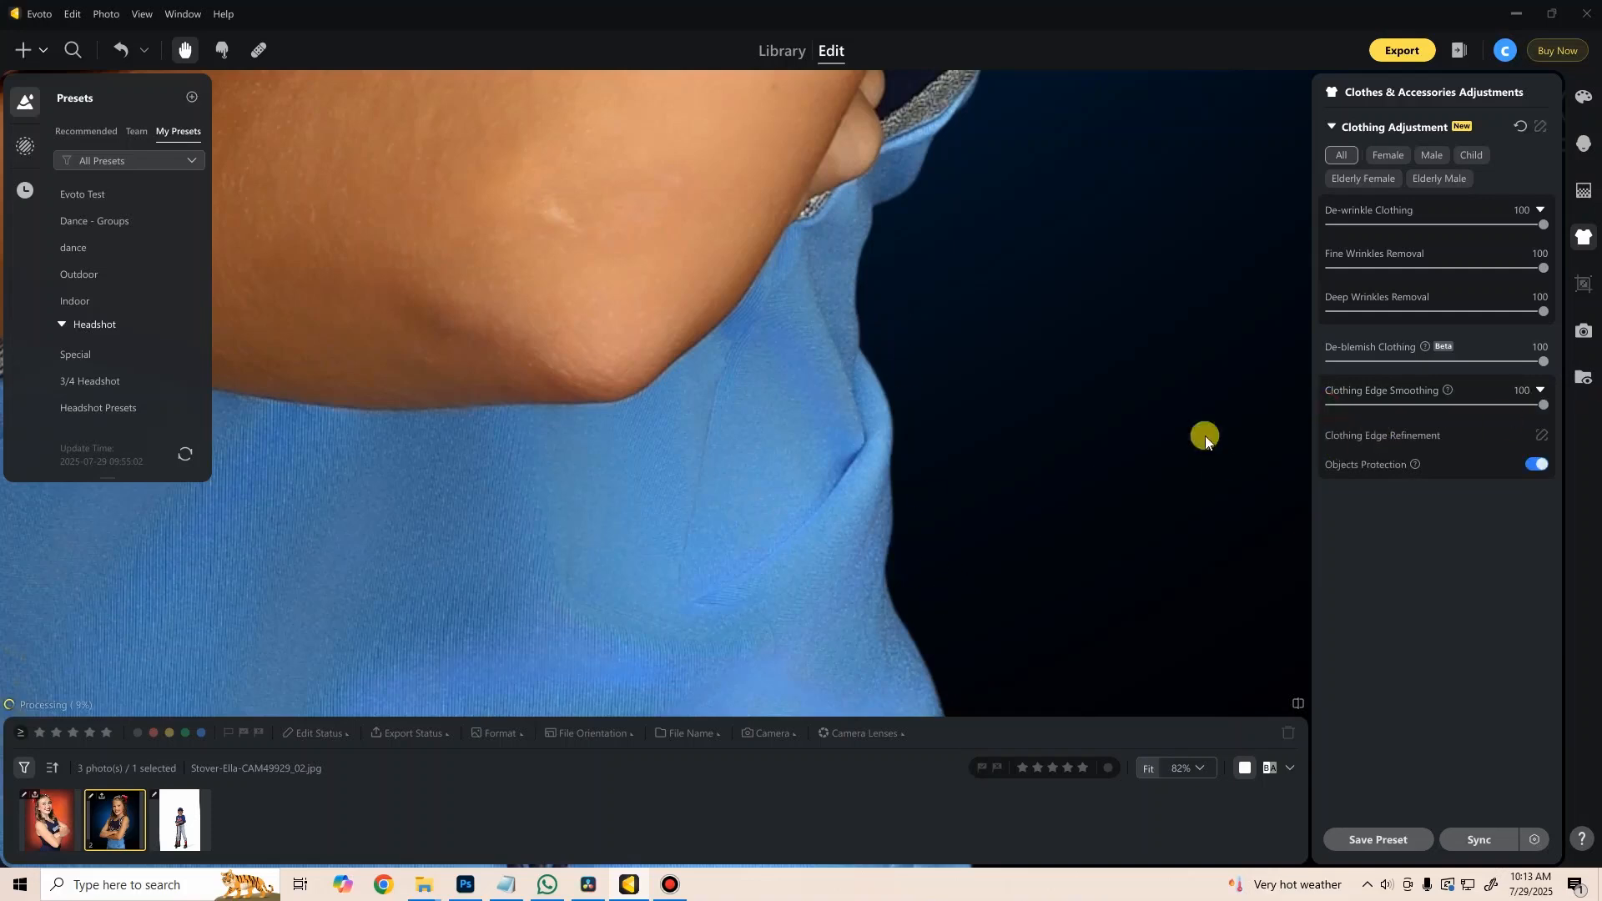
pyautogui.scroll(-5, 735, 470)
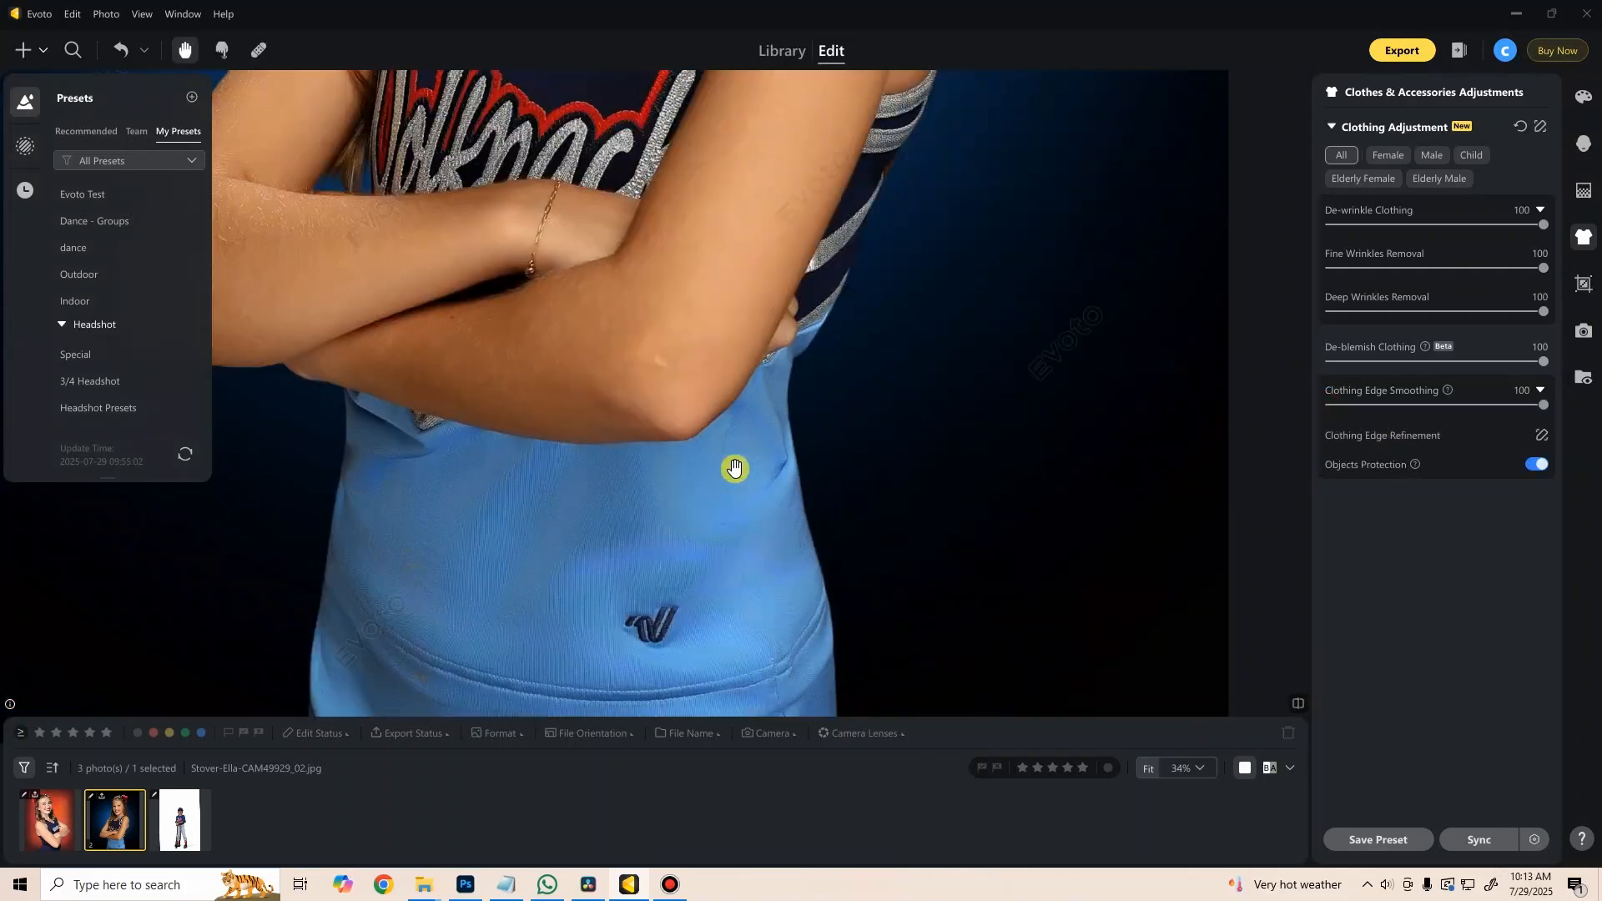
pyautogui.scroll(-2, 724, 484)
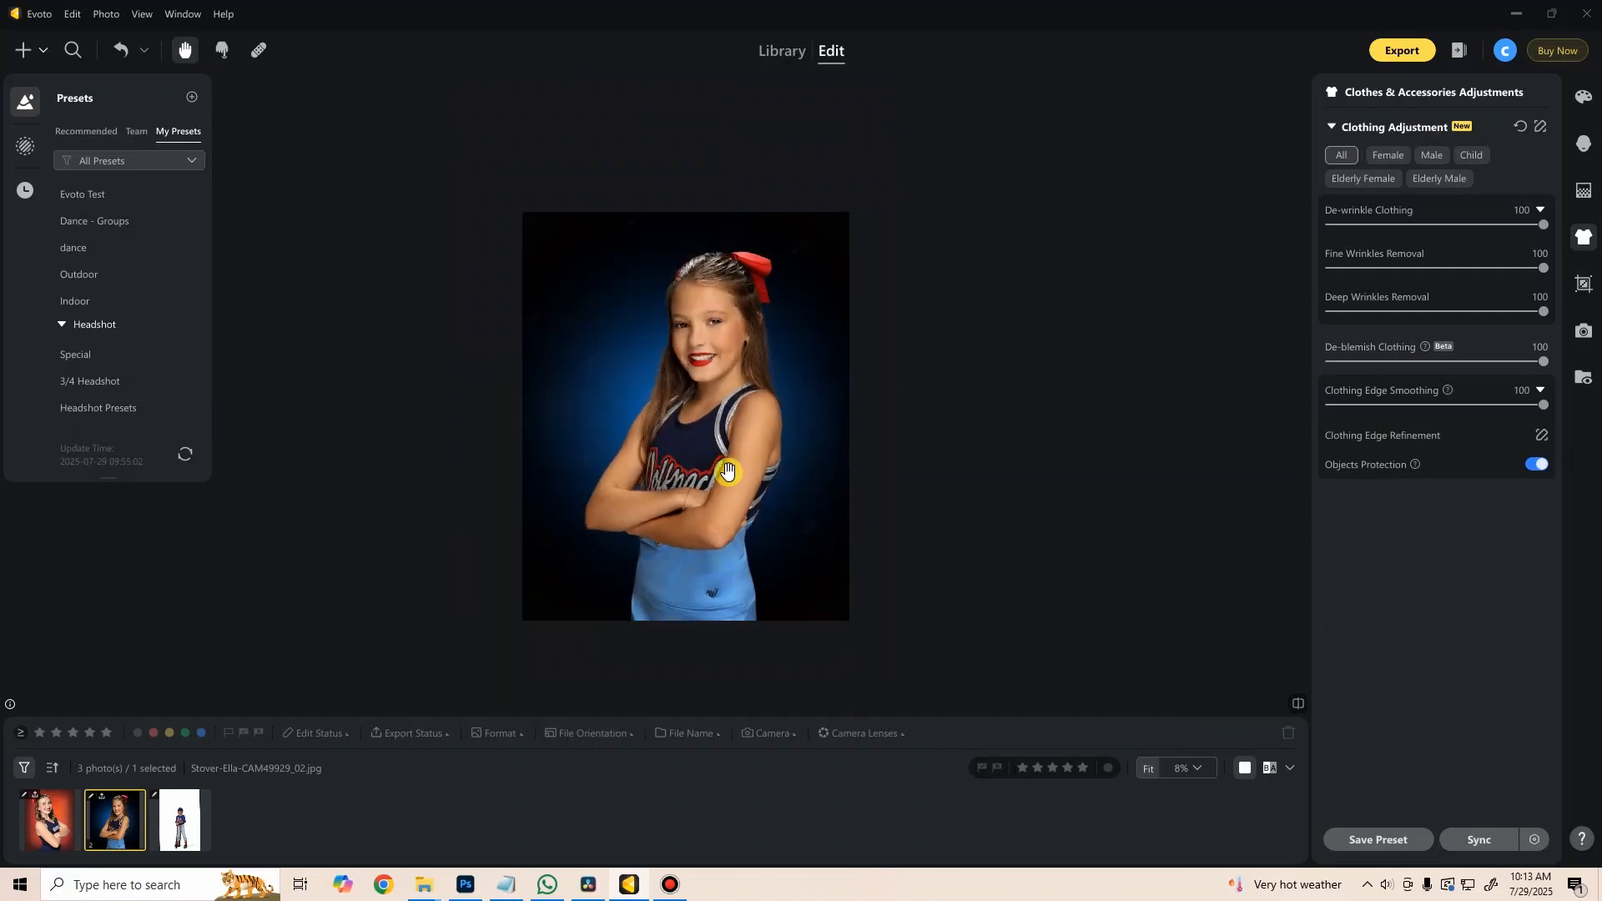
pyautogui.moveTo(1544, 404); pyautogui.dragTo(1149, 503)
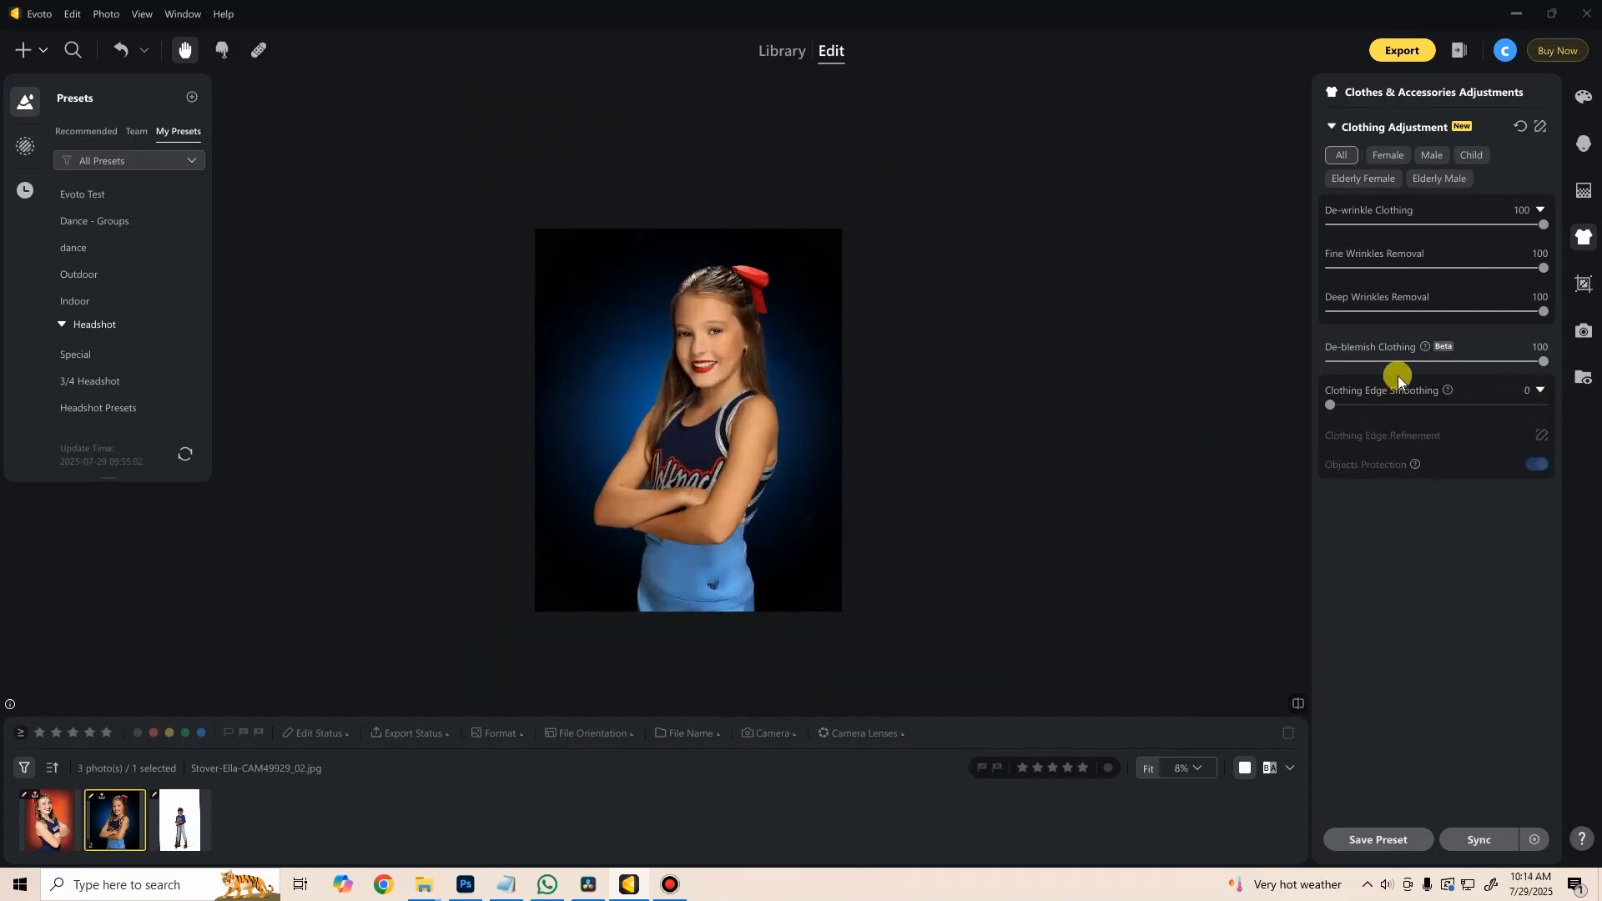
pyautogui.moveTo(1332, 407); pyautogui.dragTo(1593, 367)
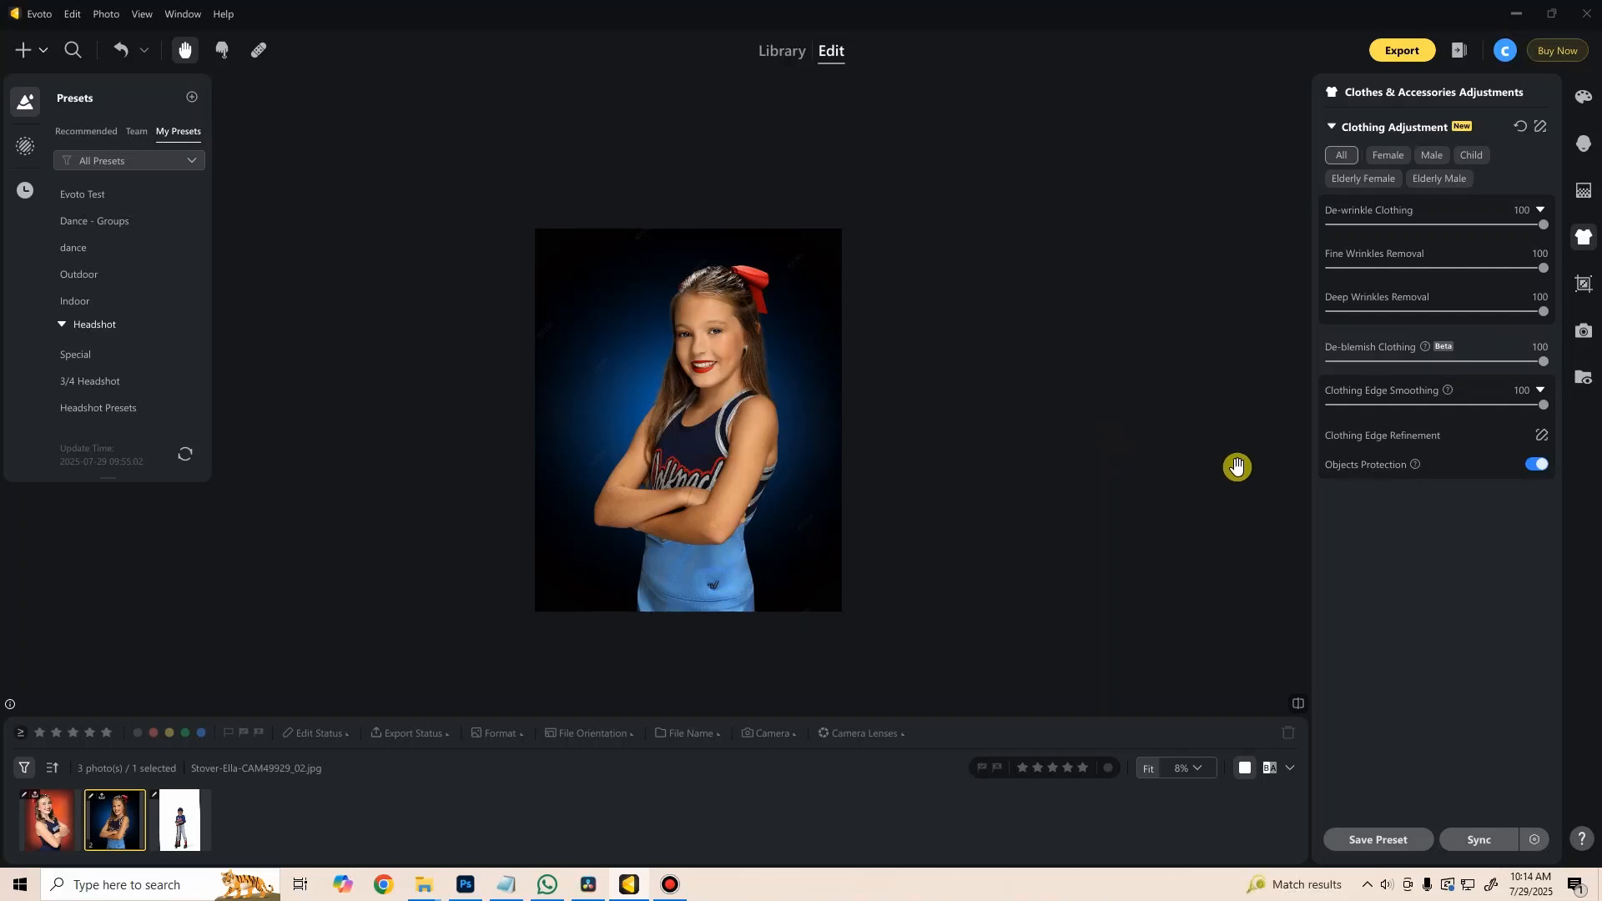
pyautogui.moveTo(1541, 407)
pyautogui.mouseDown()
pyautogui.moveTo(1208, 404)
pyautogui.moveTo(1519, 400)
pyautogui.mouseUp()
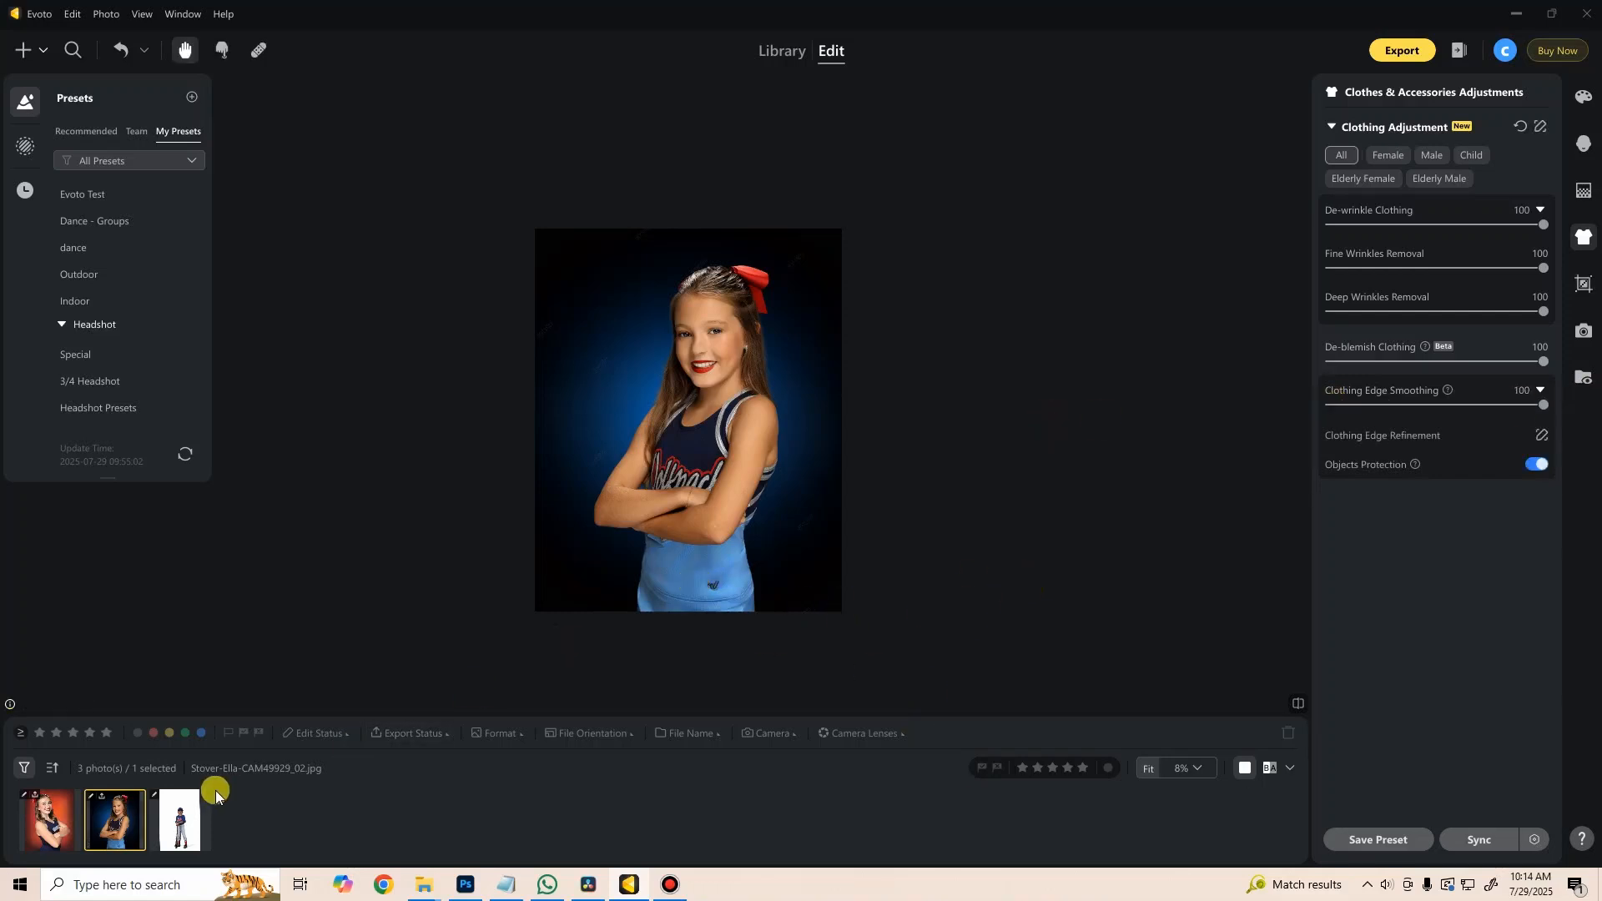
# Step: On the baseball player photo, set De-blemish Clothing to 100 and compare Clothing Edge Smoothing at 0 and 100, ending at 100
pyautogui.click(165, 825)
pyautogui.scroll(3, 680, 384)
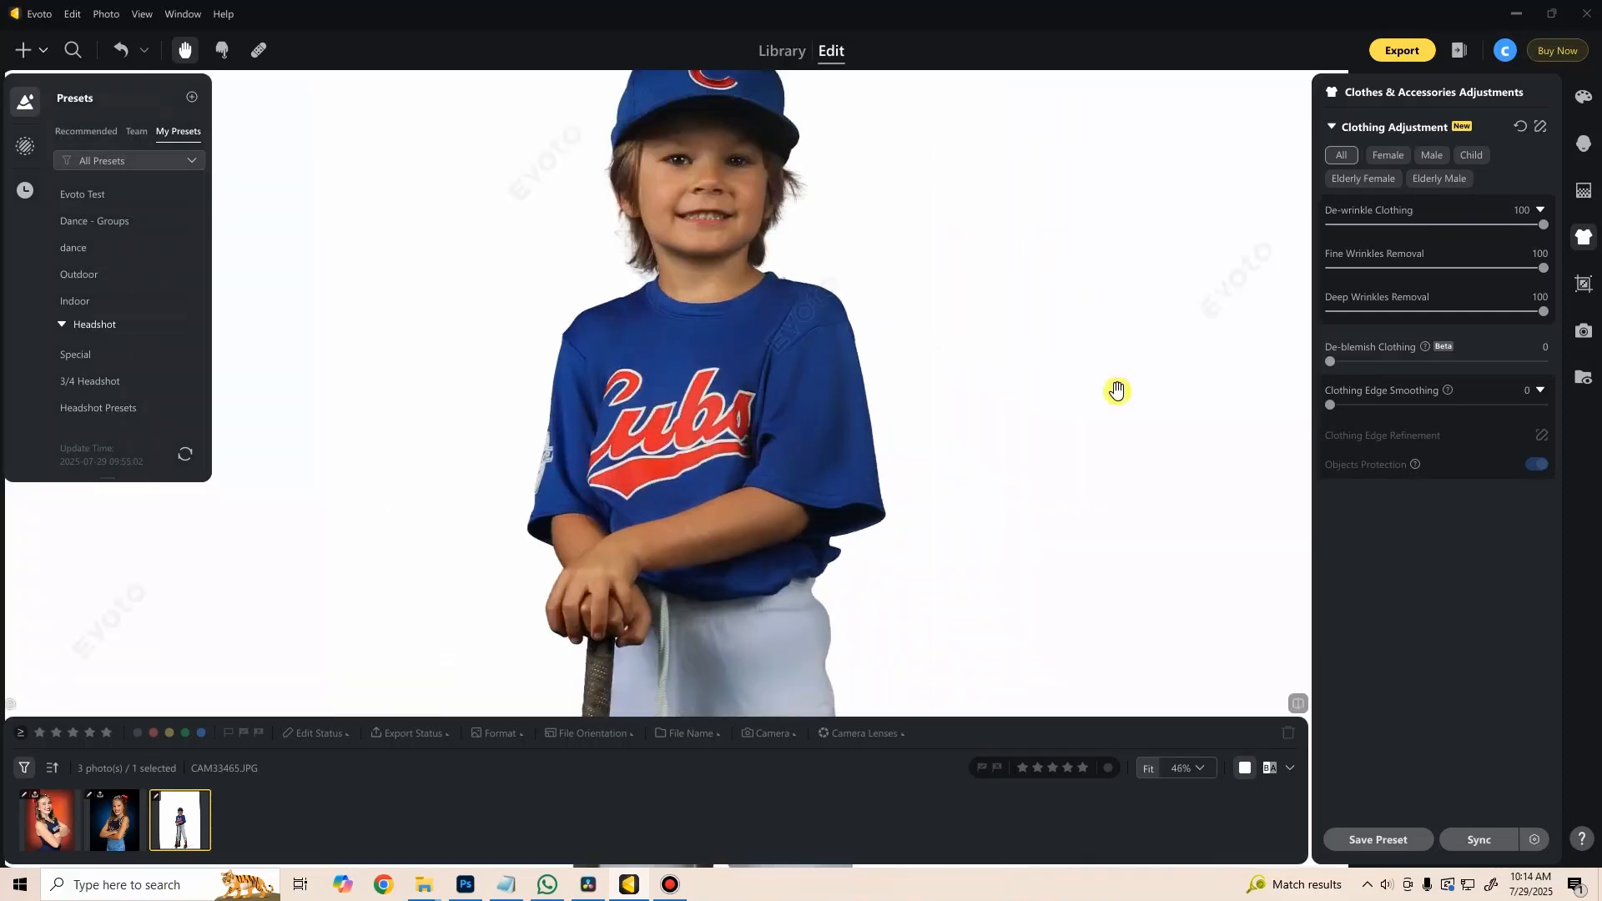
pyautogui.moveTo(1330, 361); pyautogui.dragTo(1545, 361)
pyautogui.moveTo(1331, 407); pyautogui.dragTo(1544, 406)
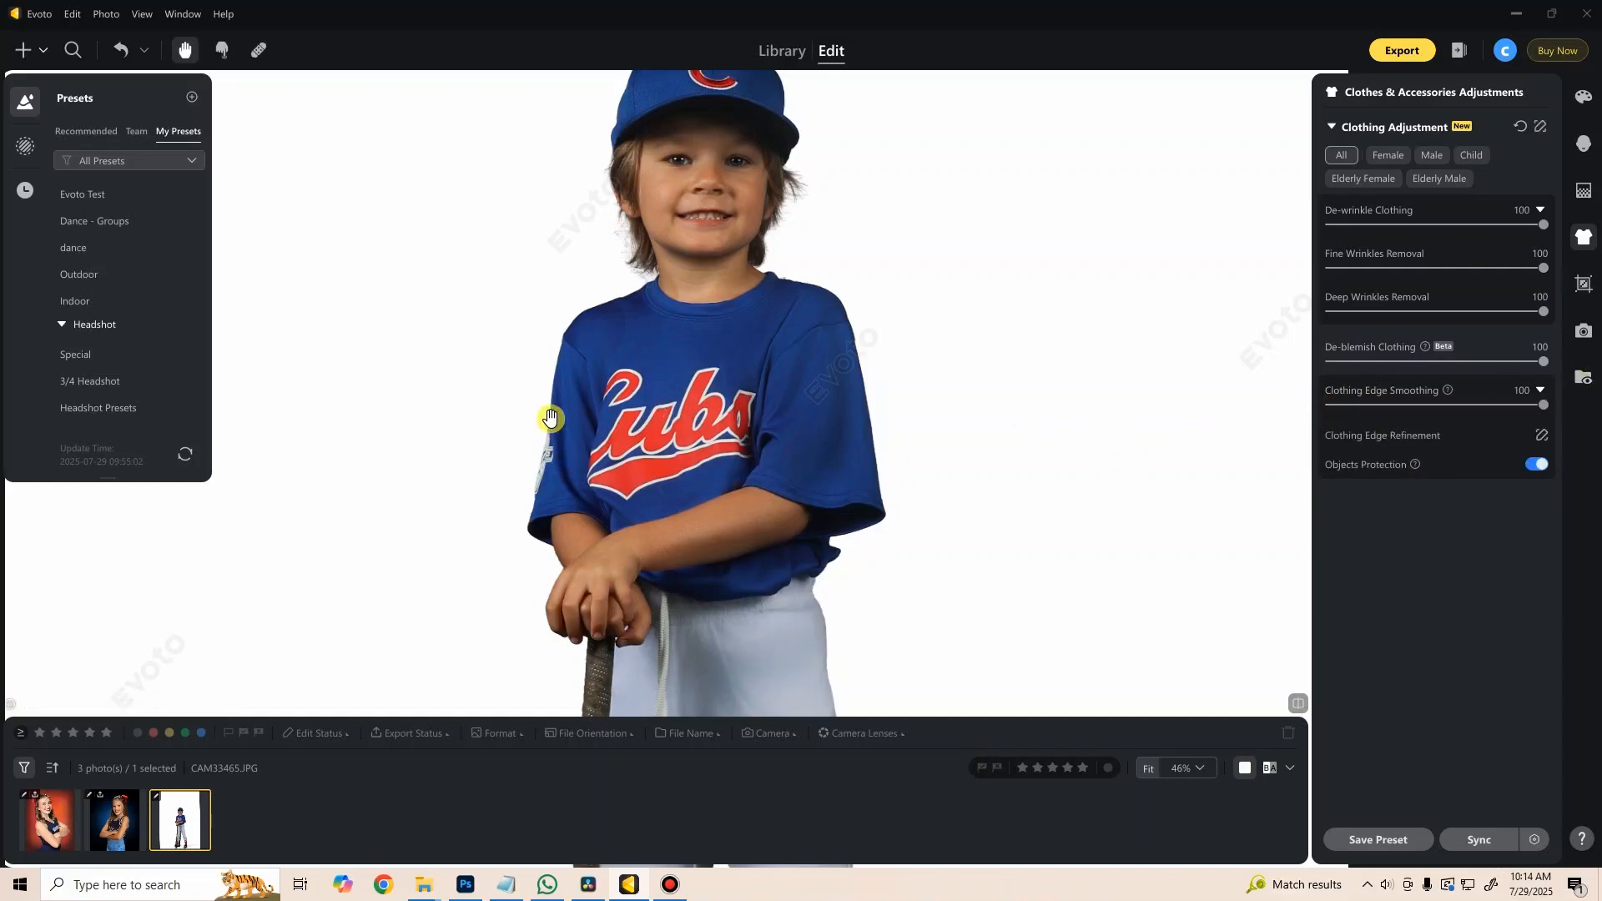
pyautogui.scroll(-3, 837, 576)
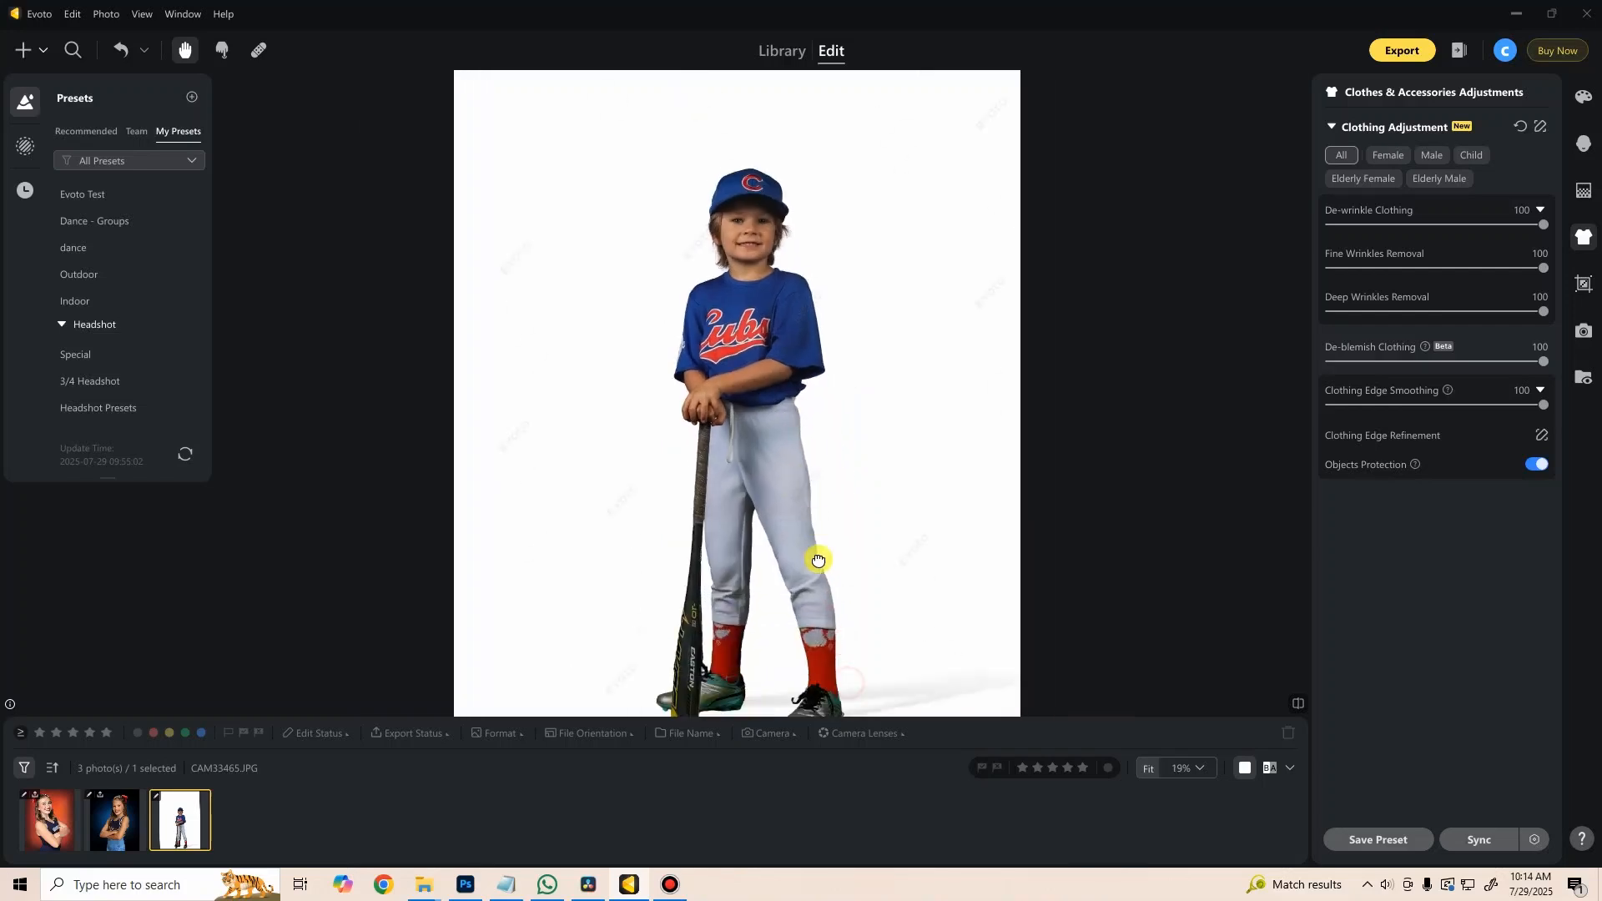
pyautogui.moveTo(1542, 405); pyautogui.dragTo(1298, 416)
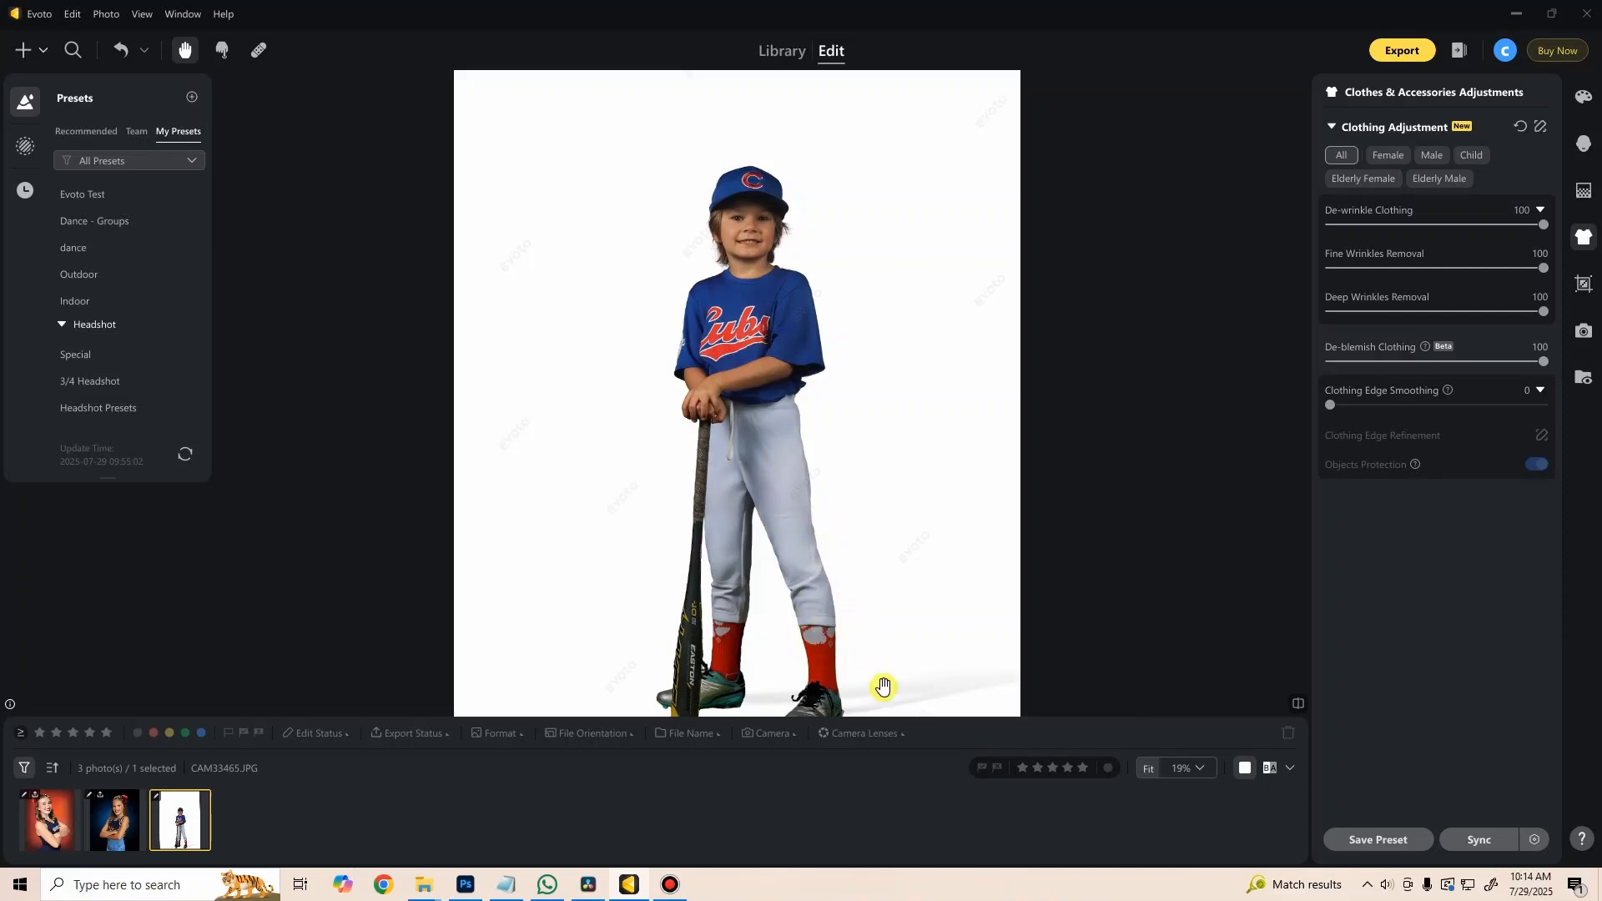
pyautogui.moveTo(1330, 405); pyautogui.dragTo(1589, 380)
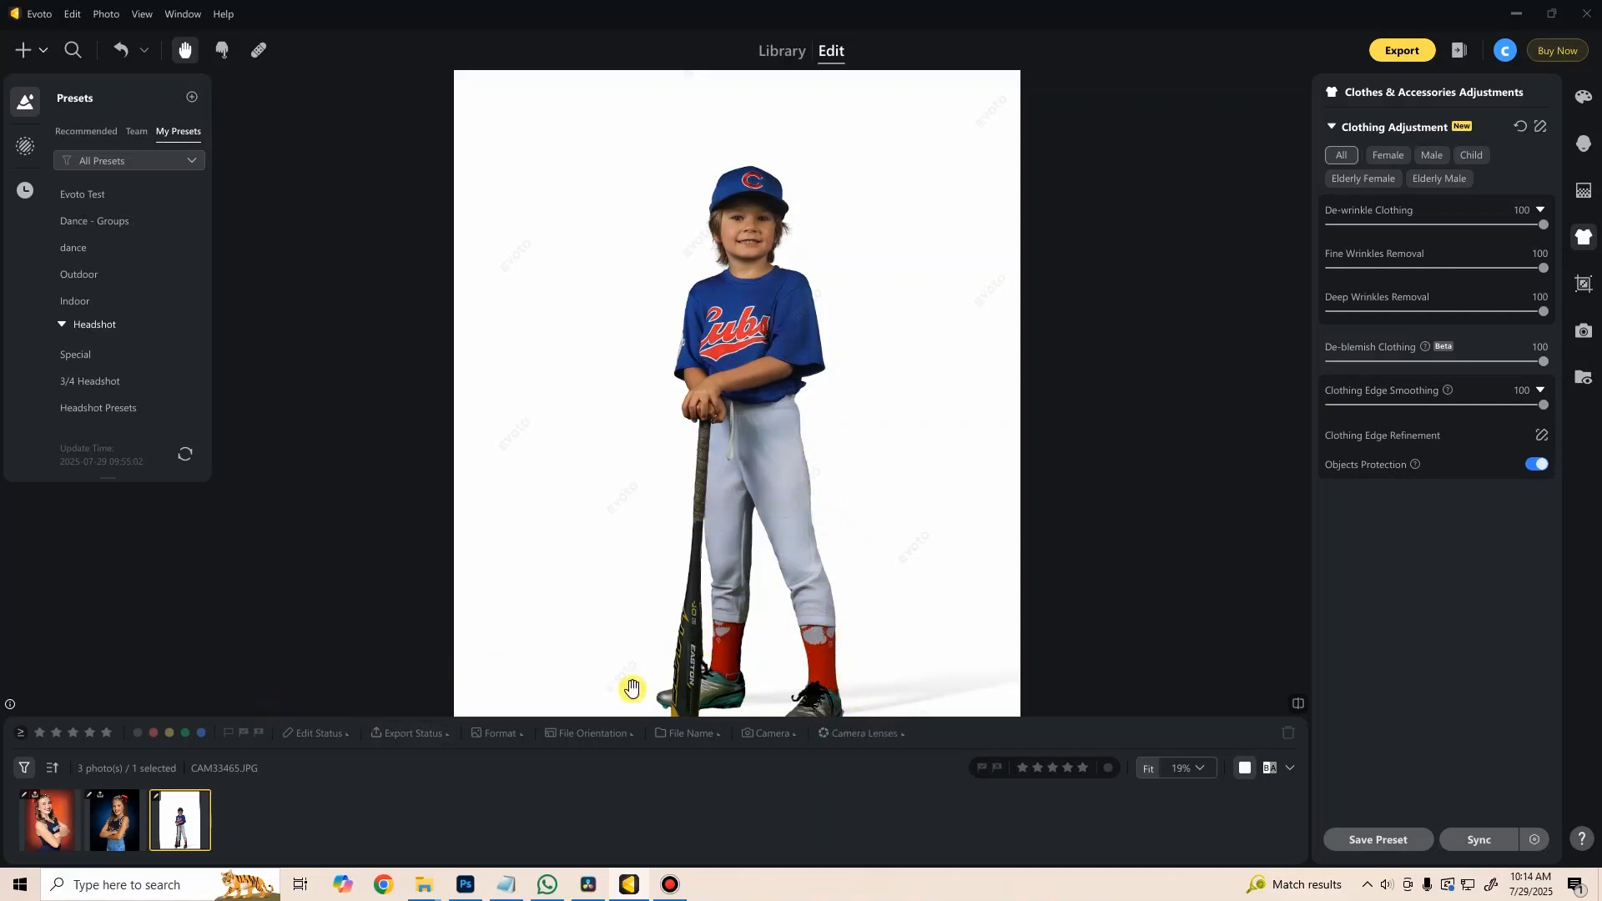
# Step: In Crop & Rotate for the blue-backdrop portrait, compare AI Horizontal Correction on and off, leaving the automatic correction applied
pyautogui.click(115, 818)
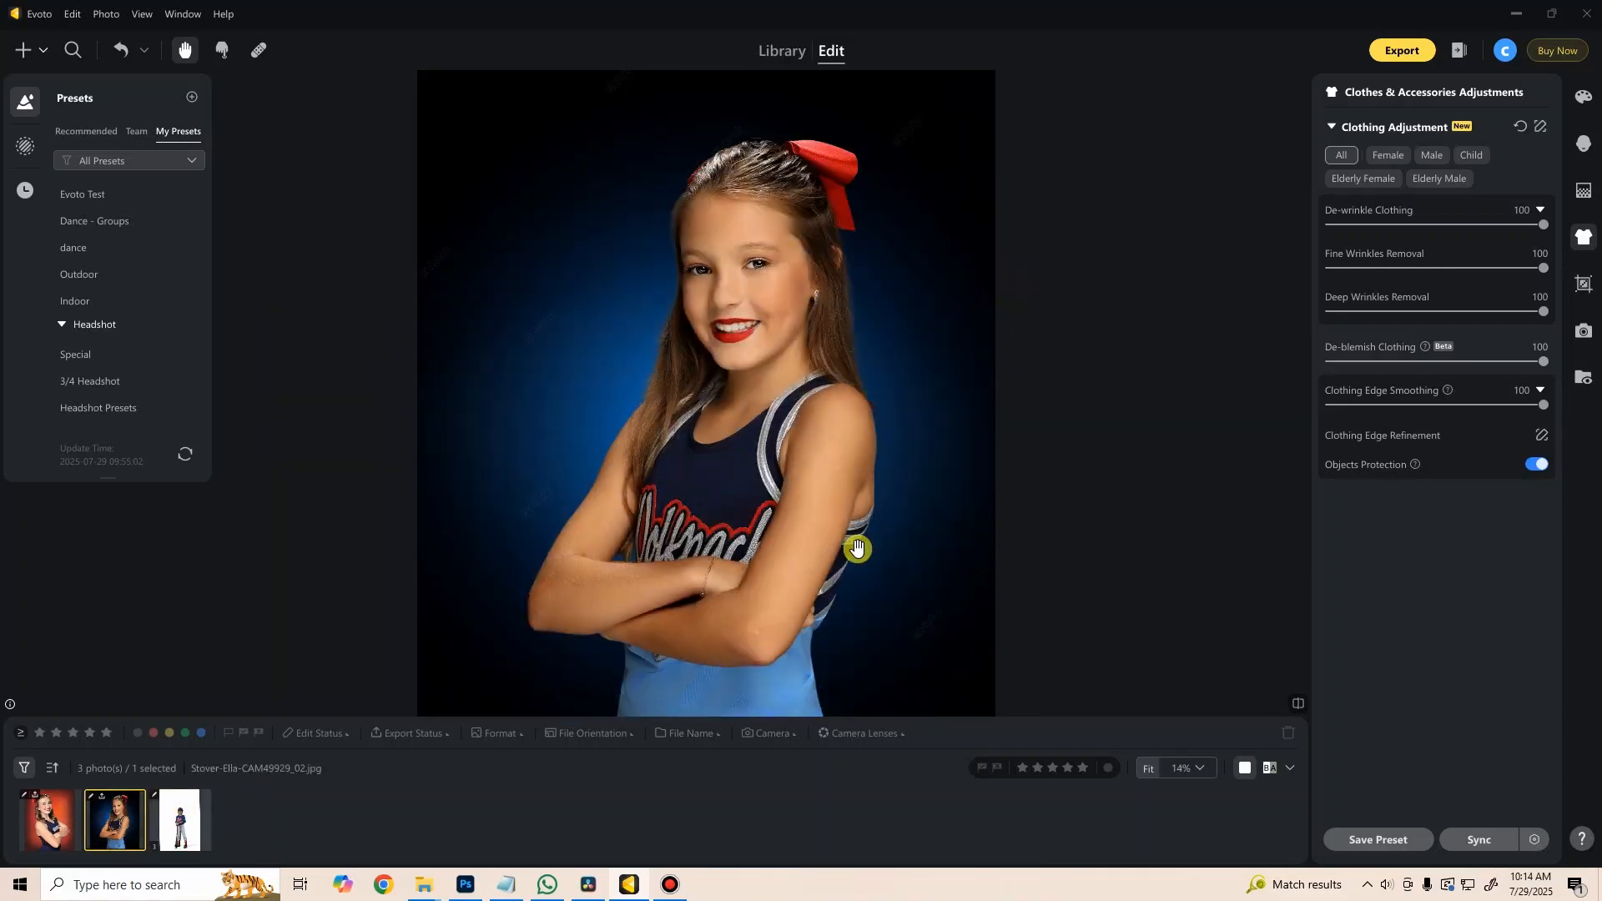
pyautogui.scroll(-2, 884, 634)
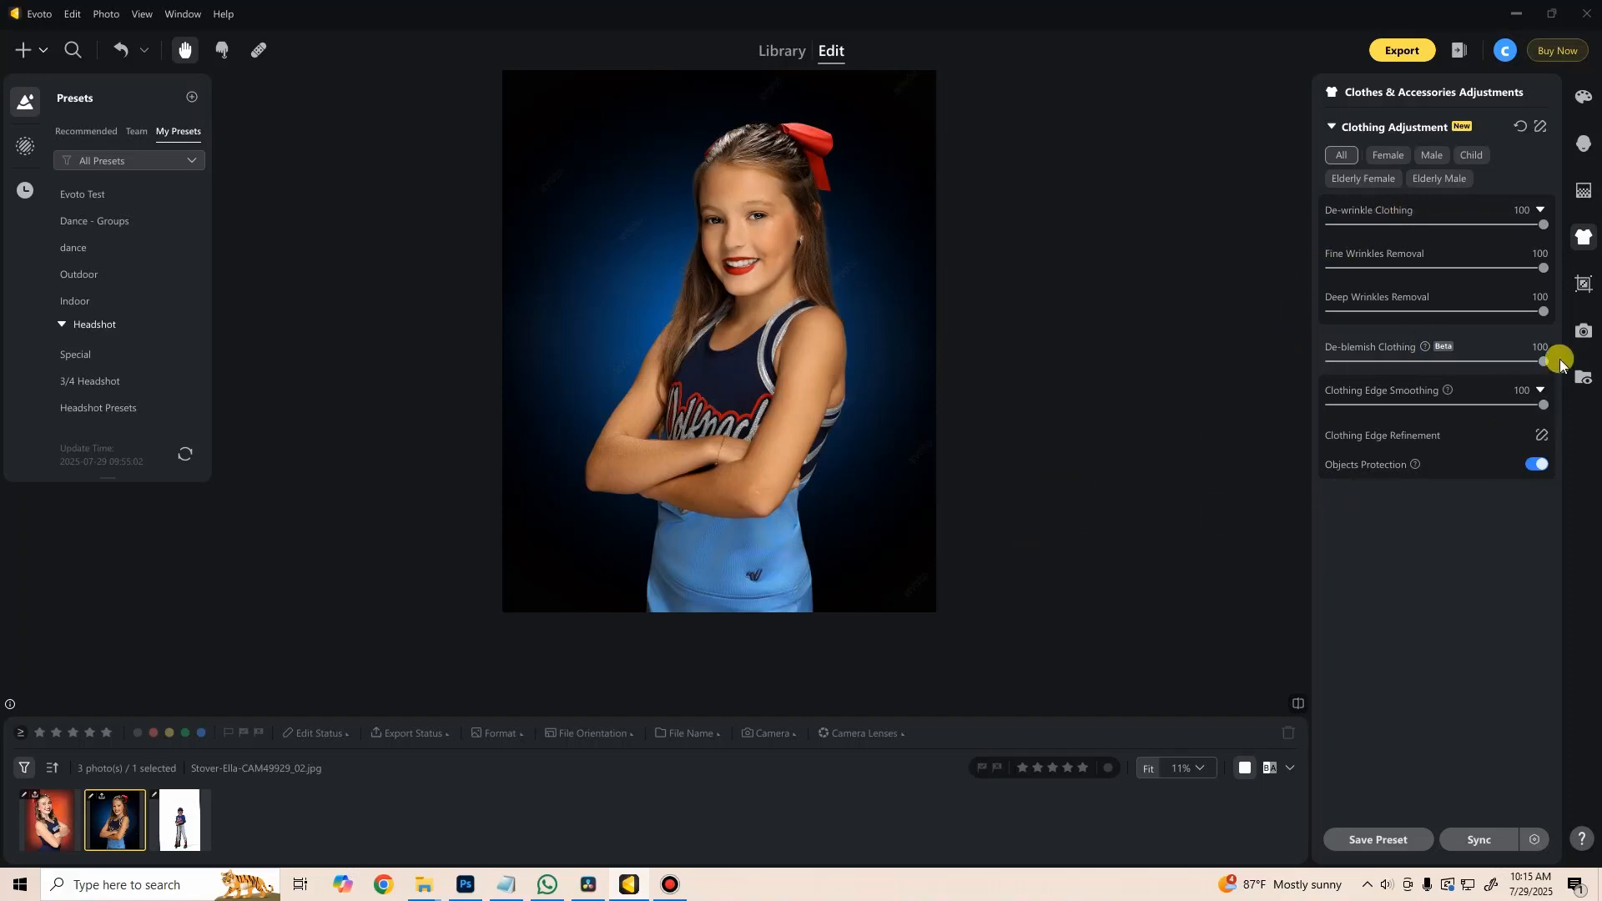
pyautogui.click(1587, 285)
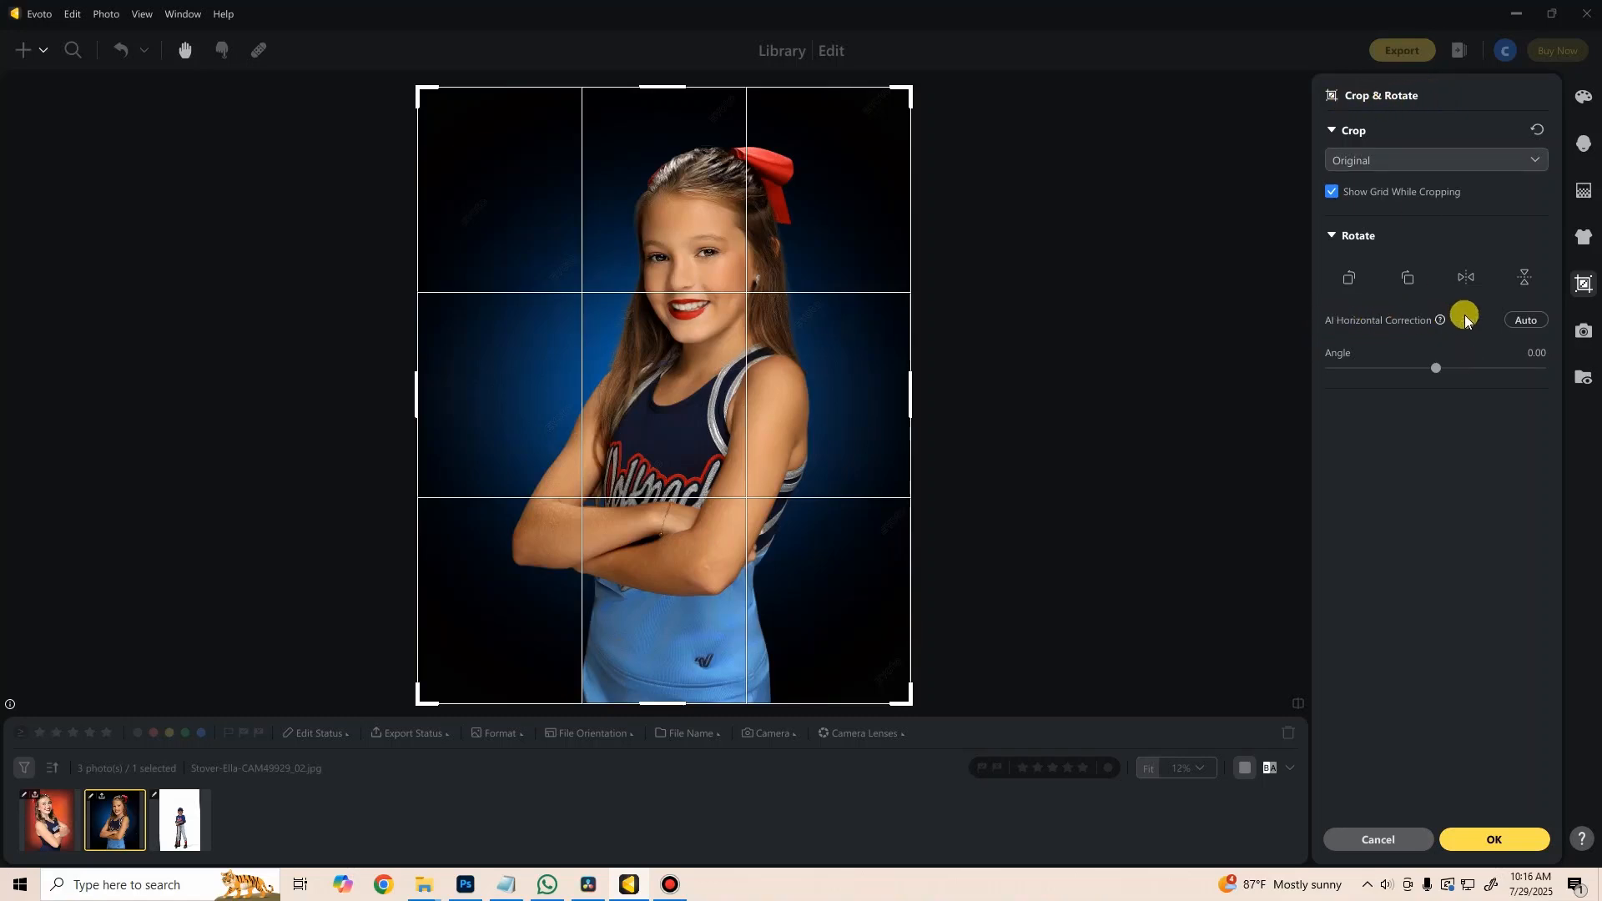
pyautogui.click(1534, 322)
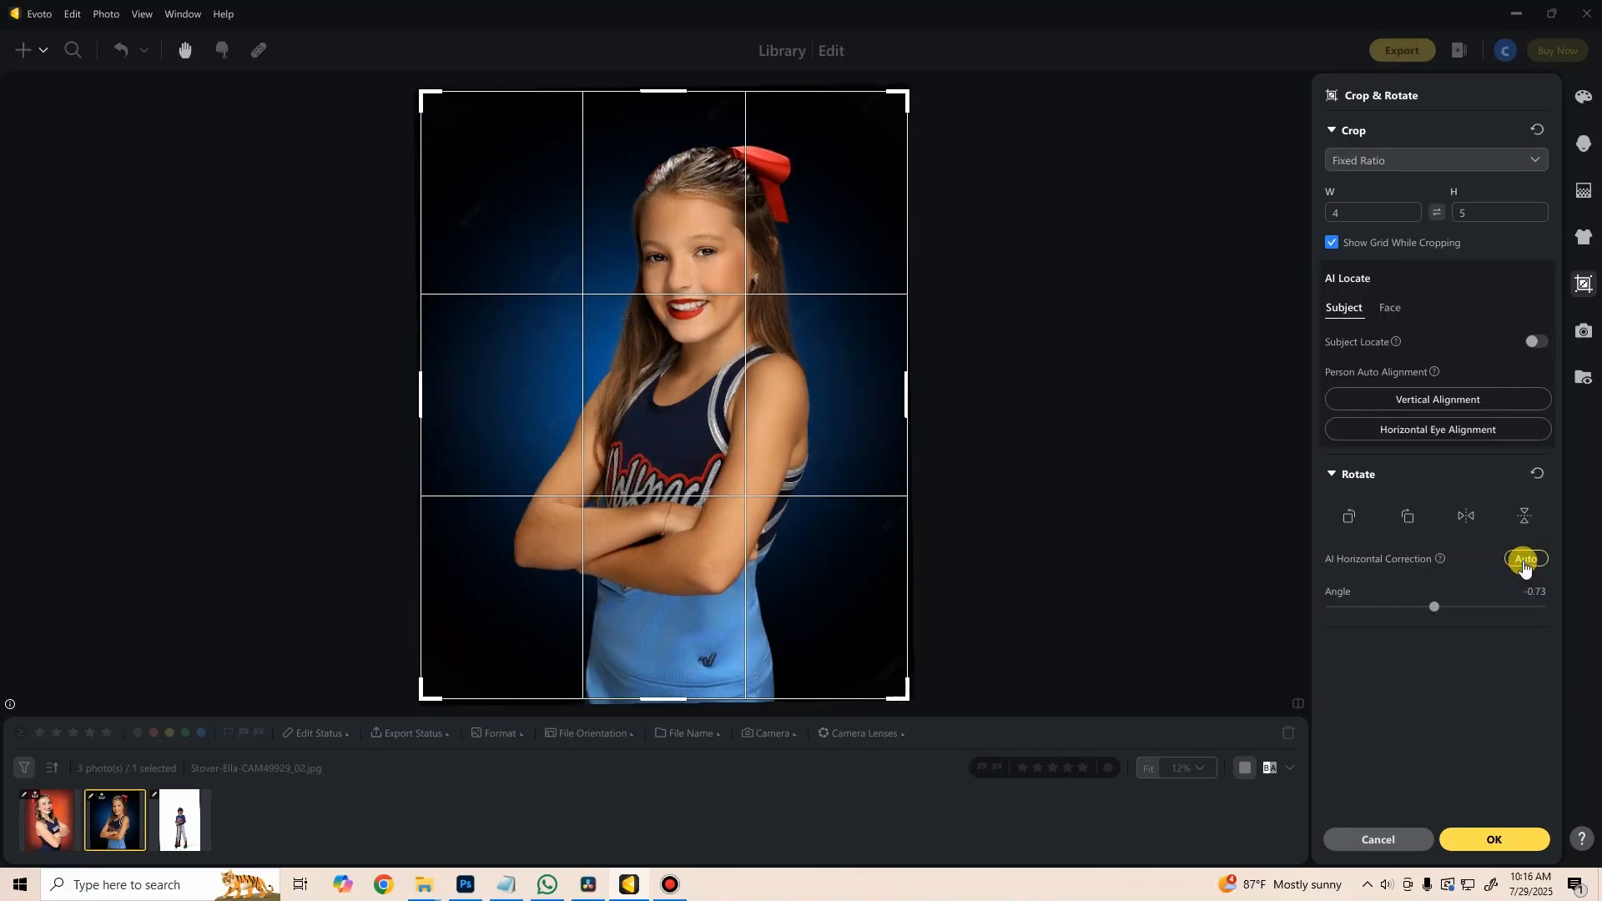
pyautogui.click(1524, 565)
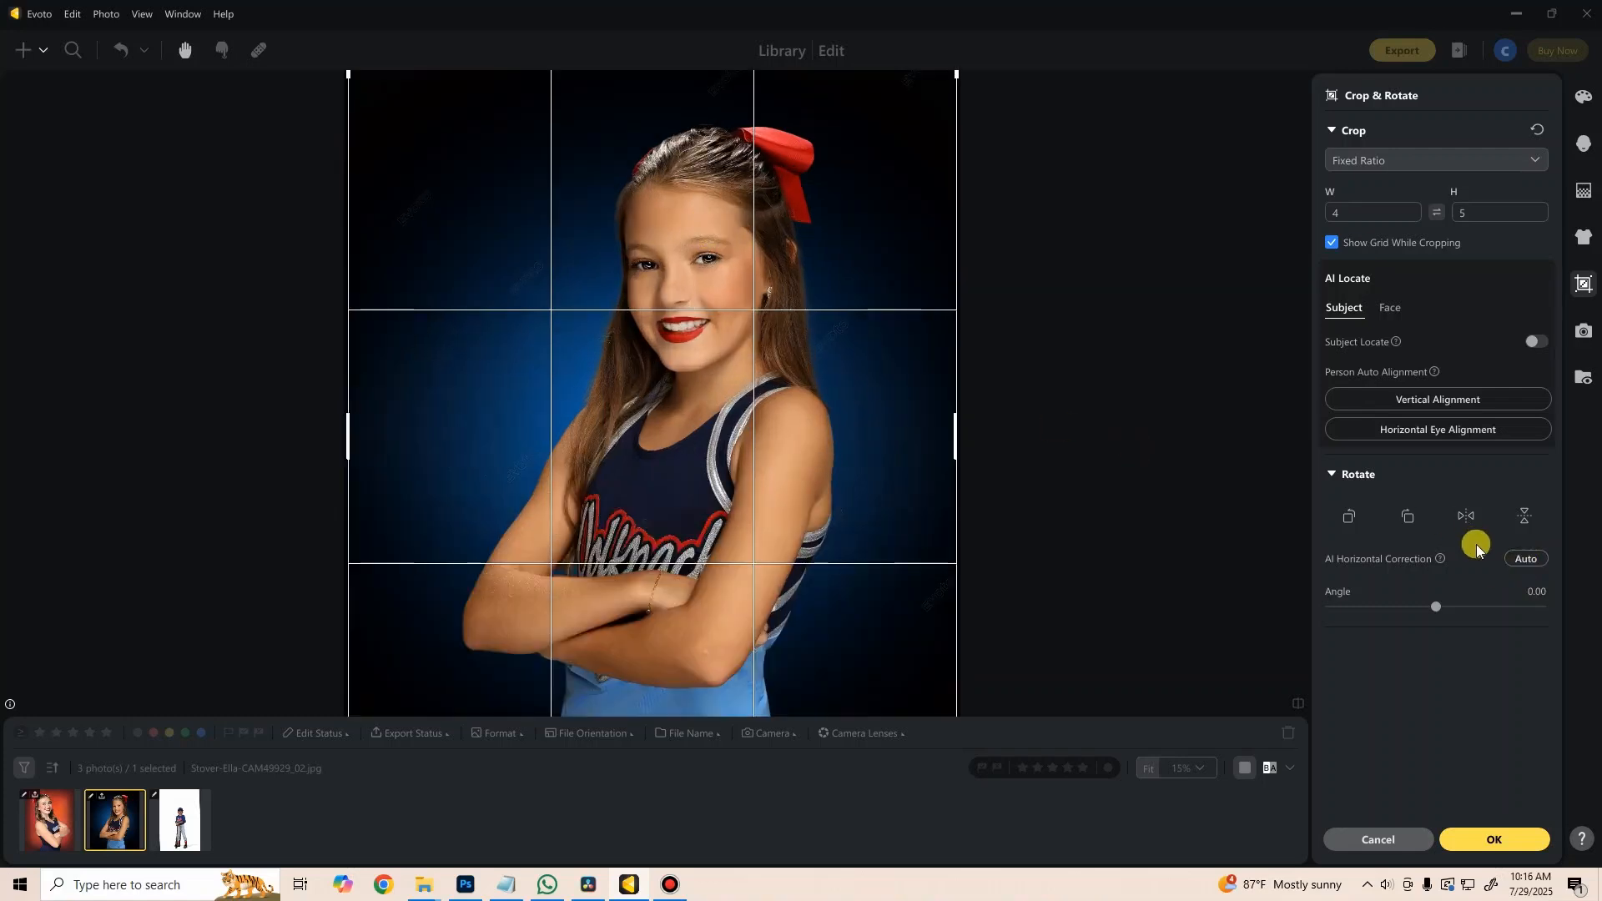
pyautogui.click(1533, 559)
pyautogui.click(1538, 565)
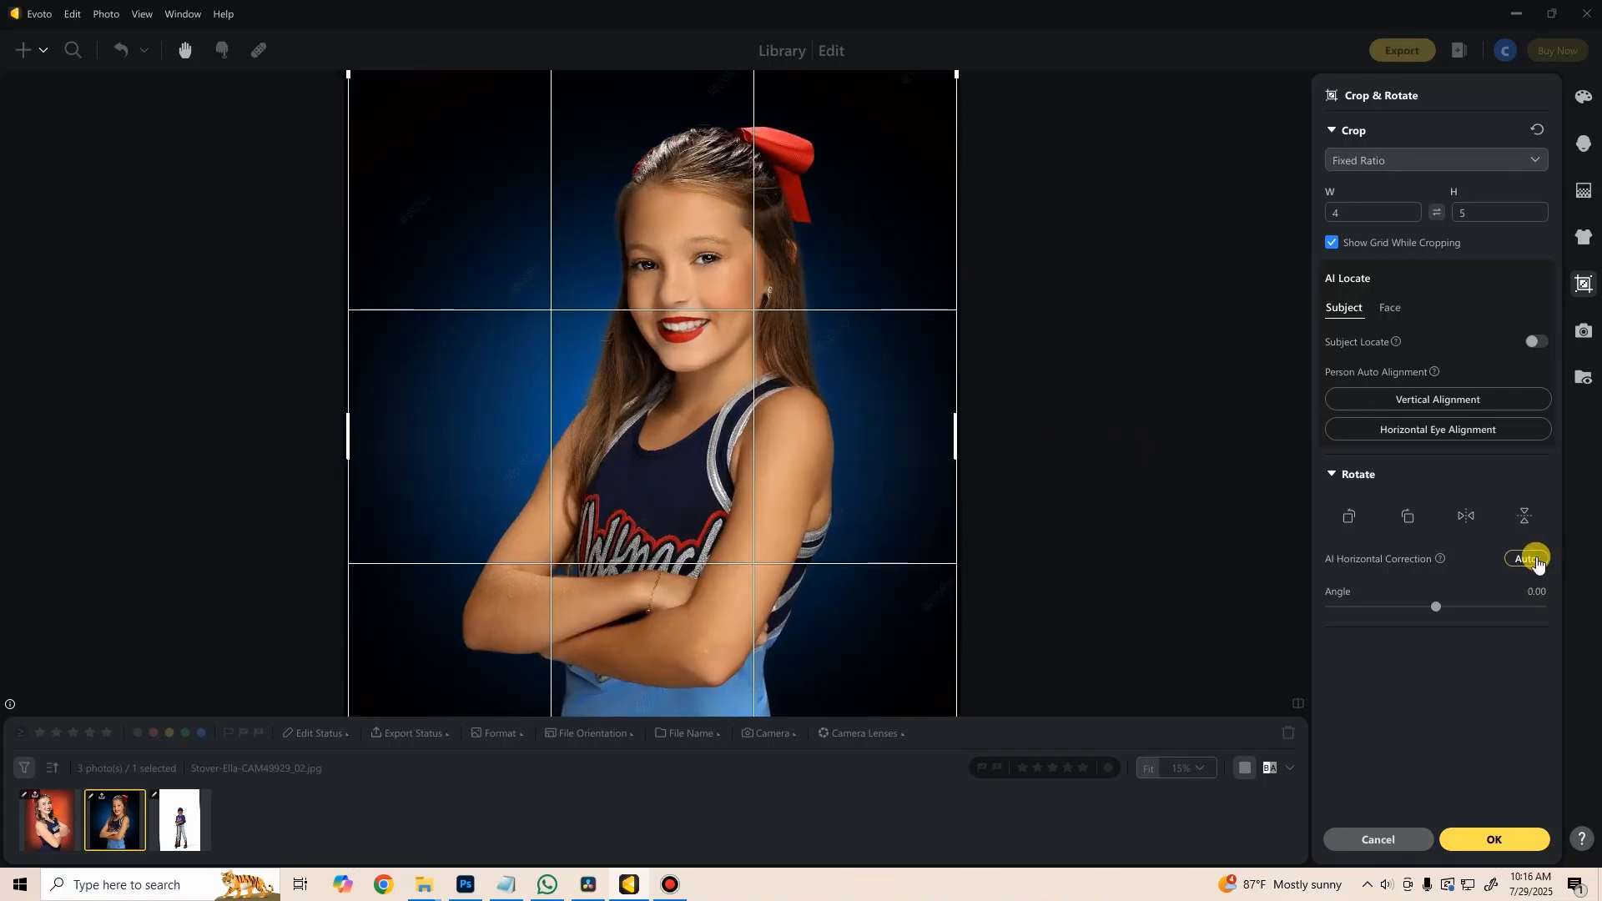
pyautogui.click(1538, 565)
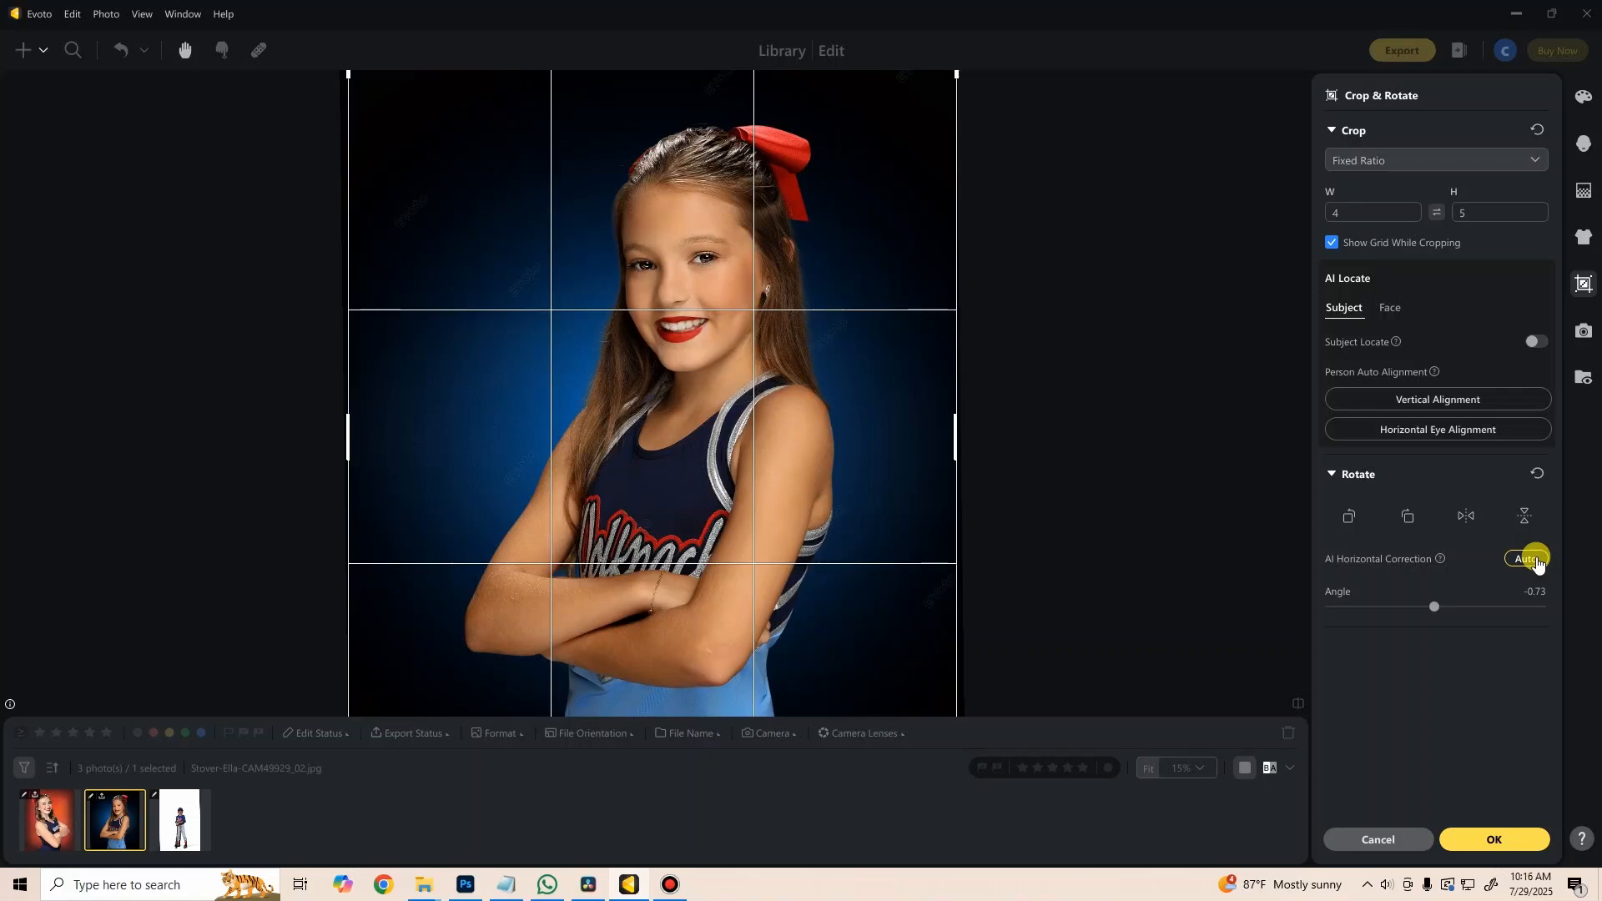
# Step: In Crop & Rotate for the red-backdrop portrait, compare AI Horizontal Correction on and off, leaving the angle at 0.00
pyautogui.click(59, 830)
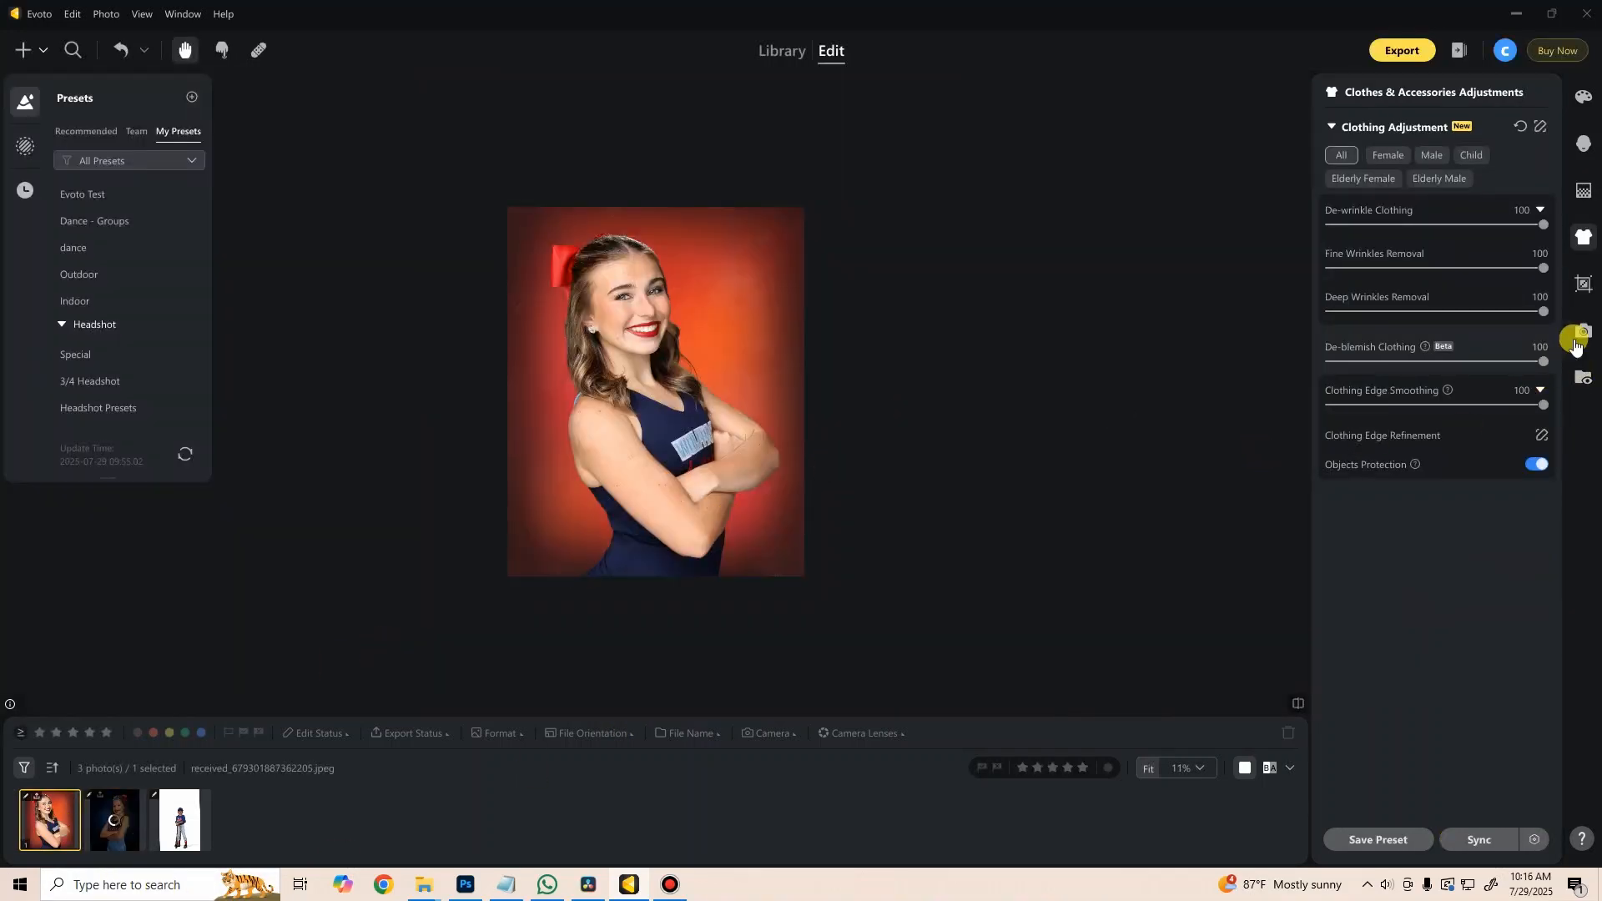
pyautogui.click(1583, 283)
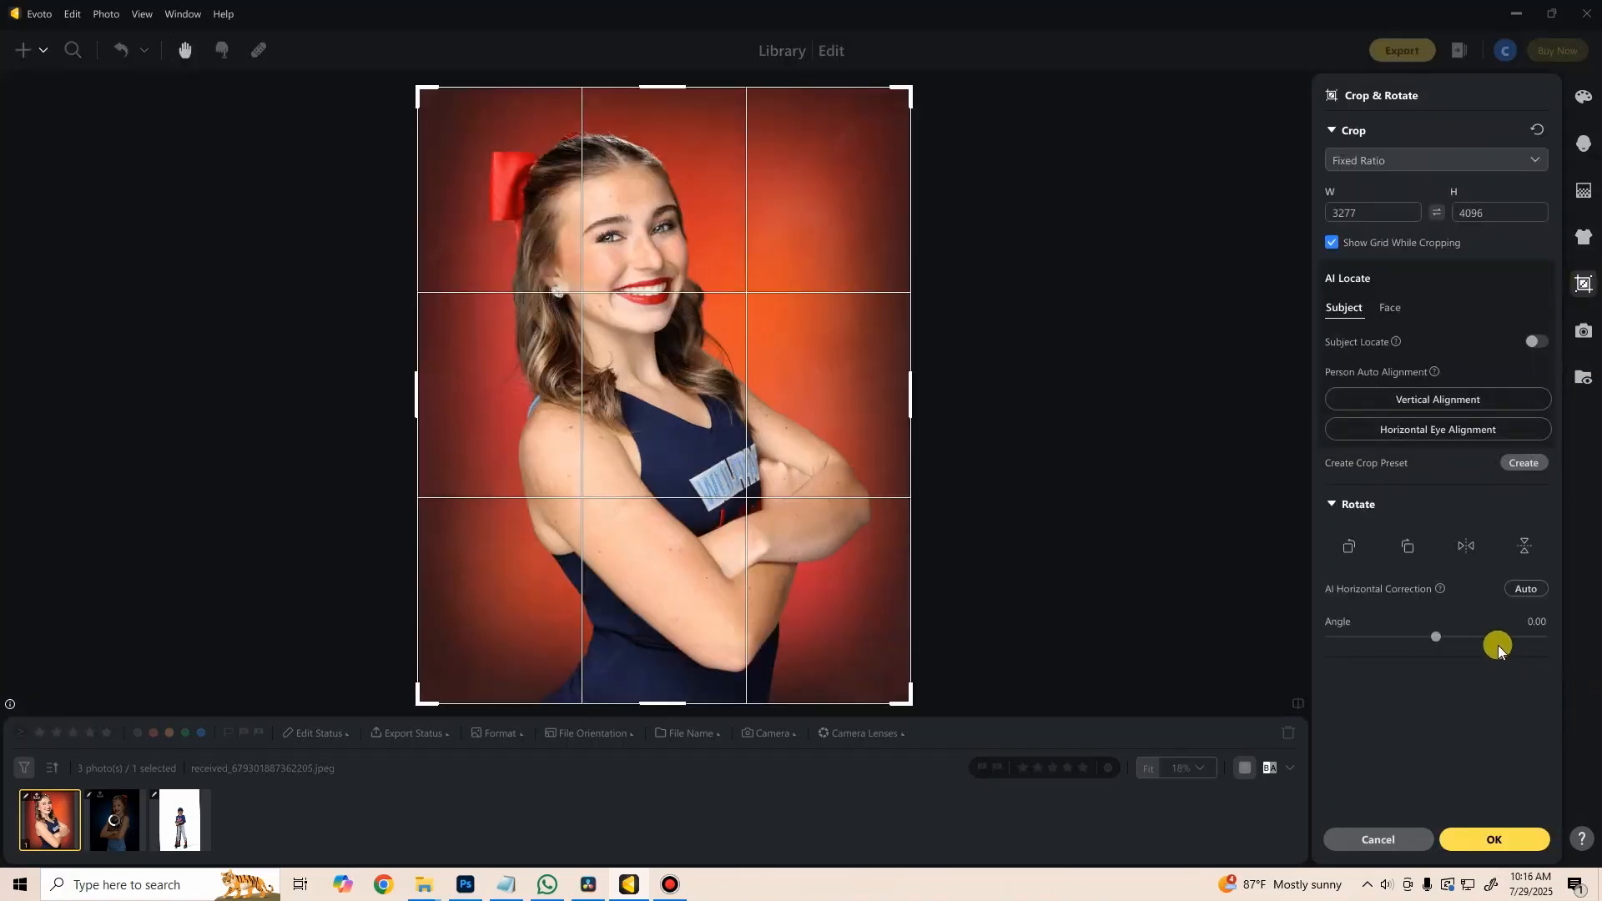
pyautogui.click(1526, 589)
pyautogui.click(1528, 592)
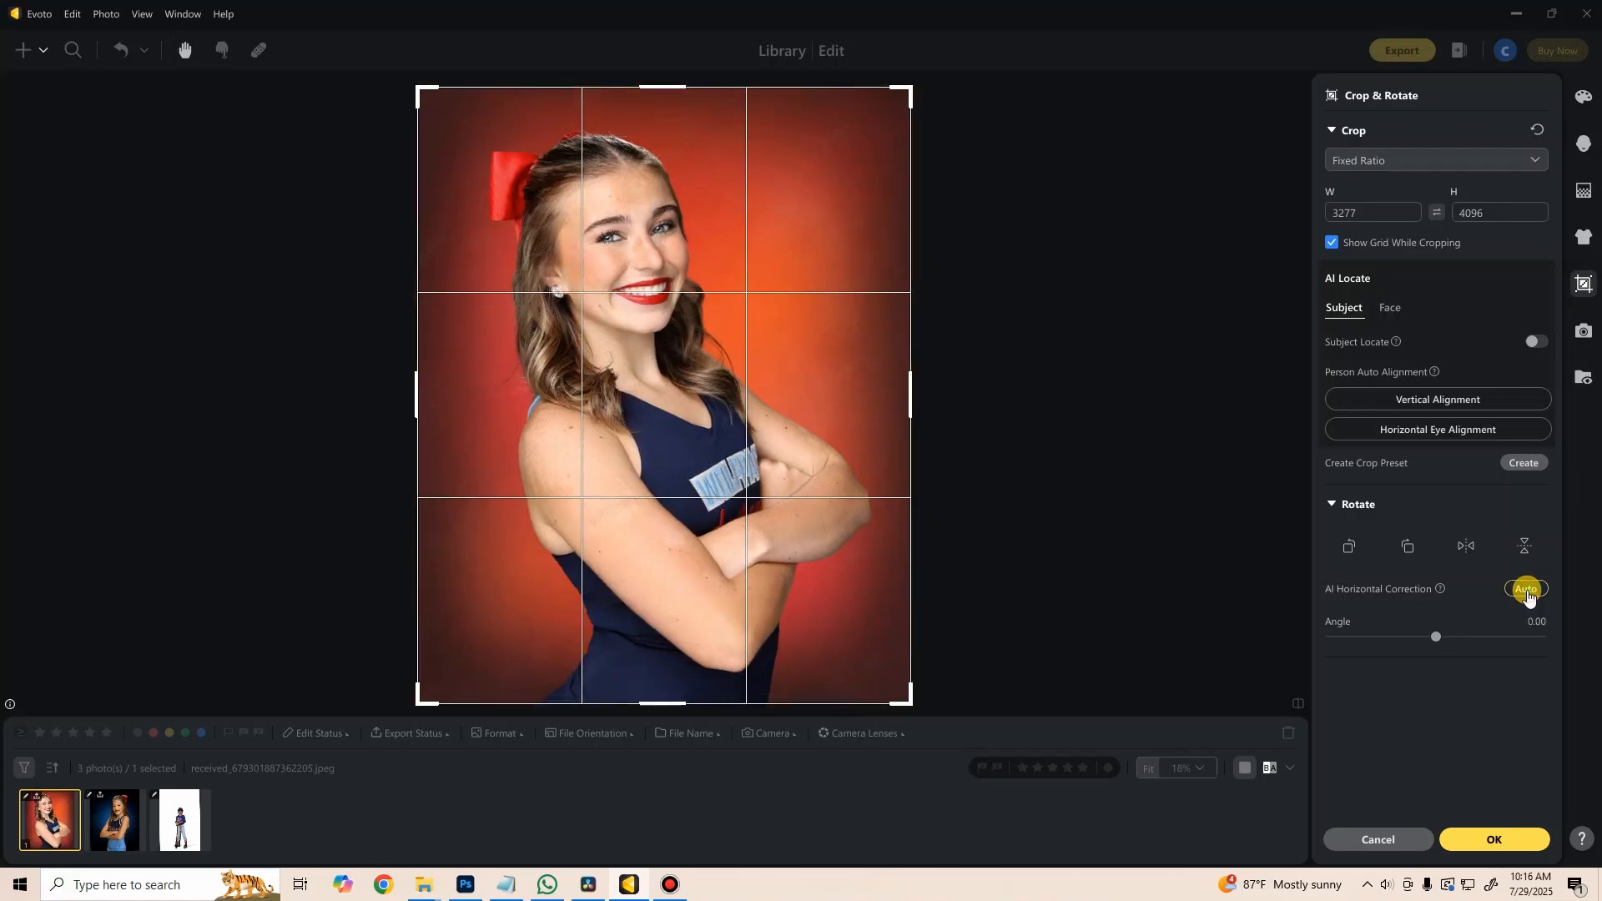
pyautogui.click(1526, 591)
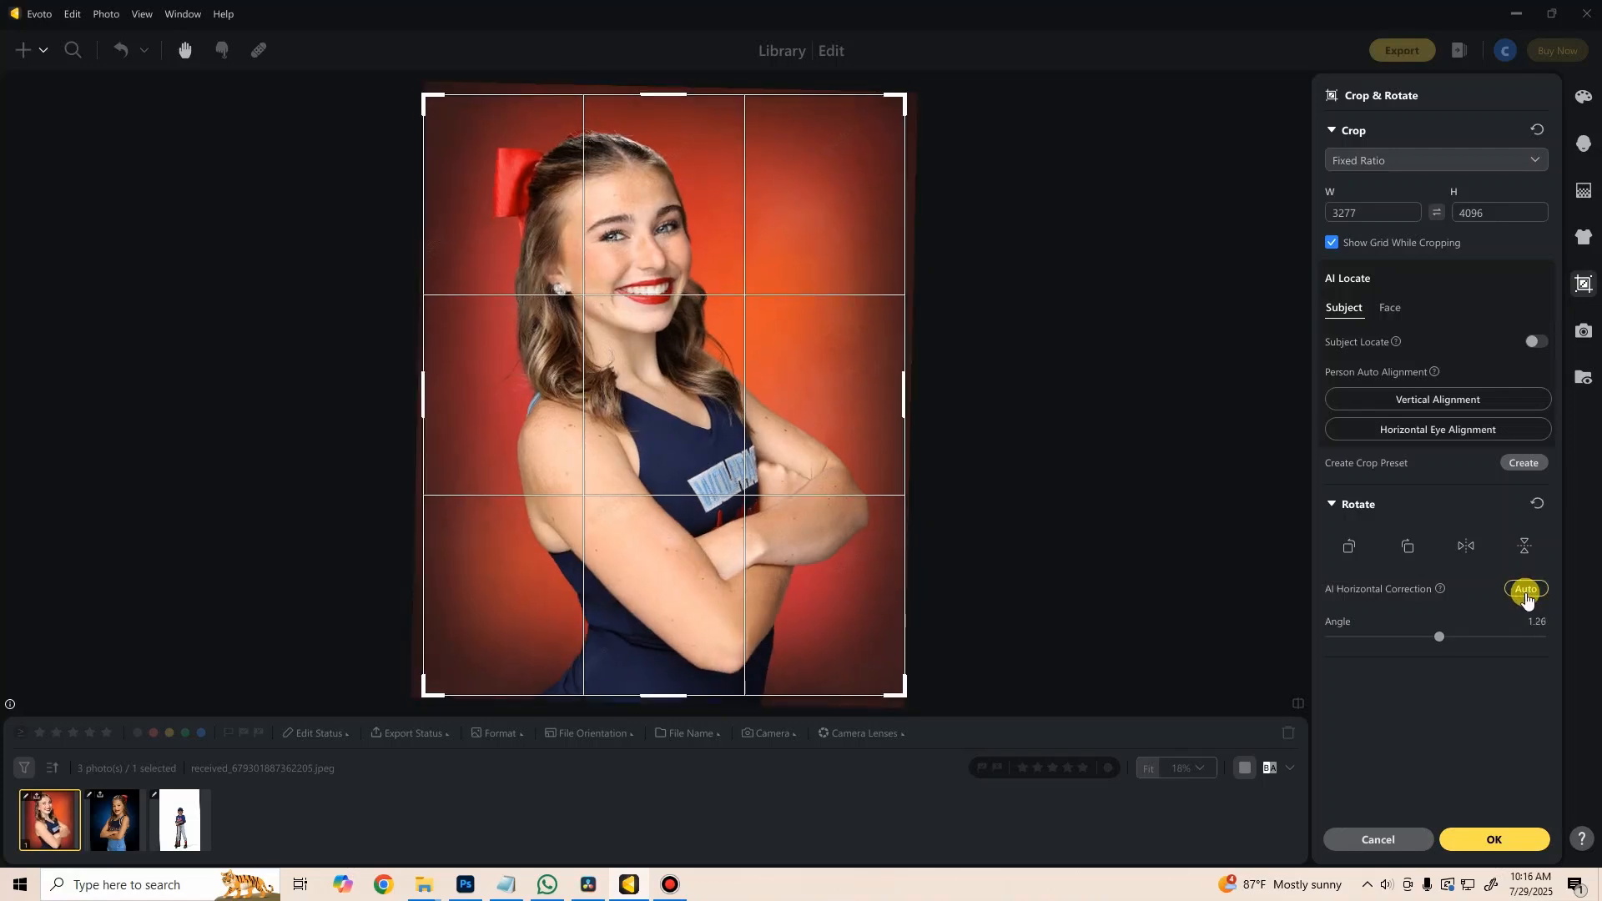
pyautogui.click(1526, 590)
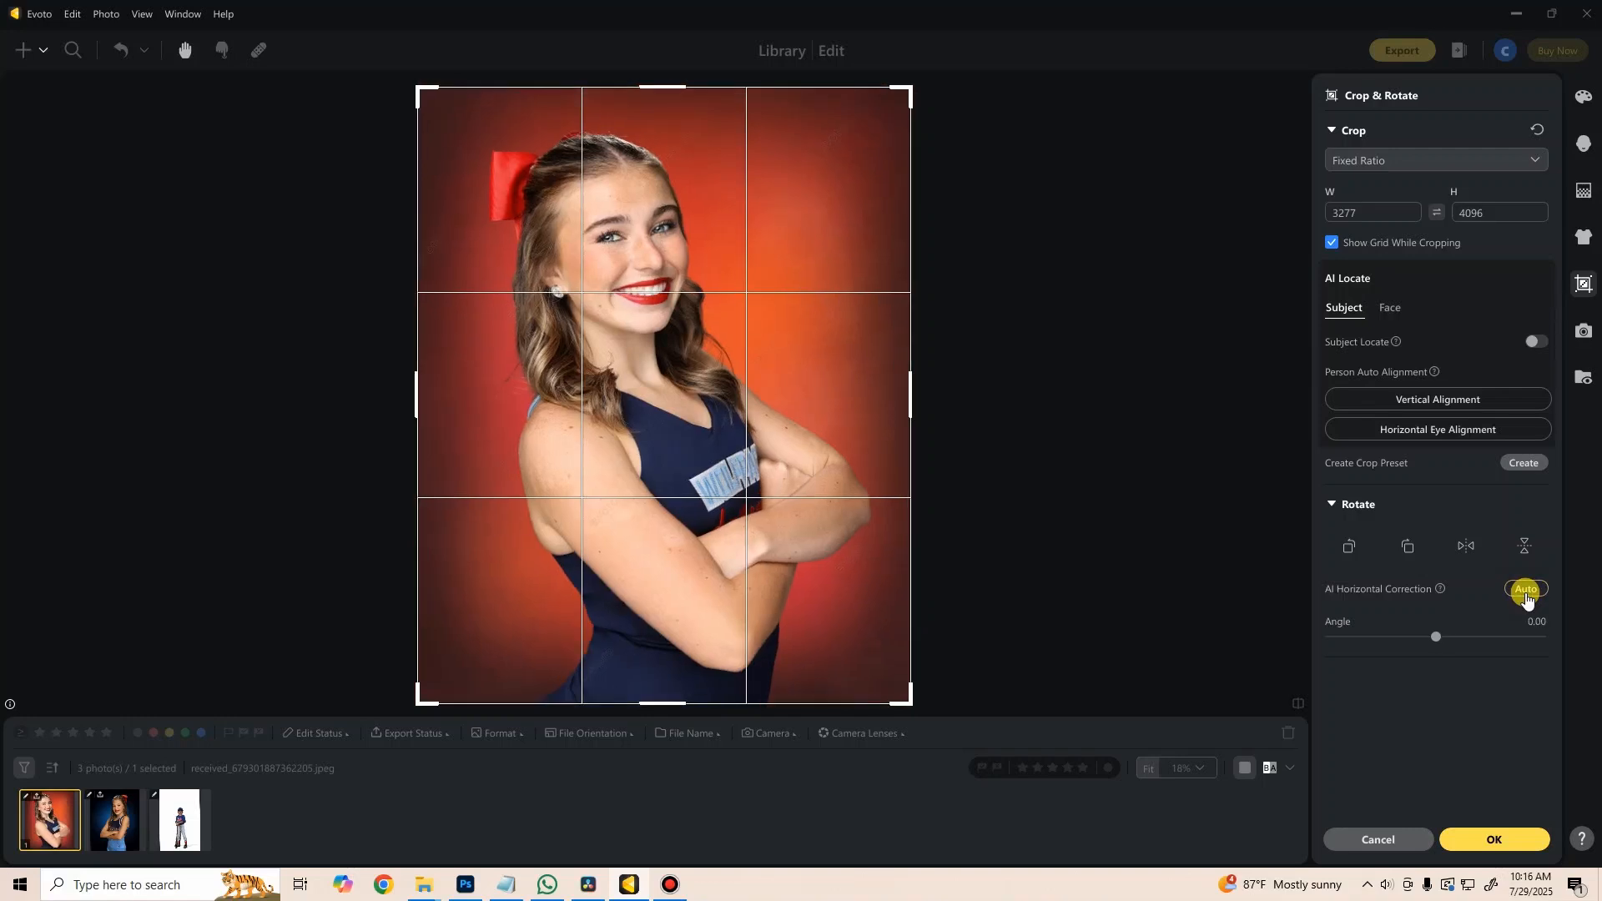
# Step: Compare AI Horizontal Correction on and off for the red-backdrop portrait, leaving the automatic correction applied
pyautogui.click(1526, 590)
pyautogui.click(1526, 590)
pyautogui.click(1526, 590)
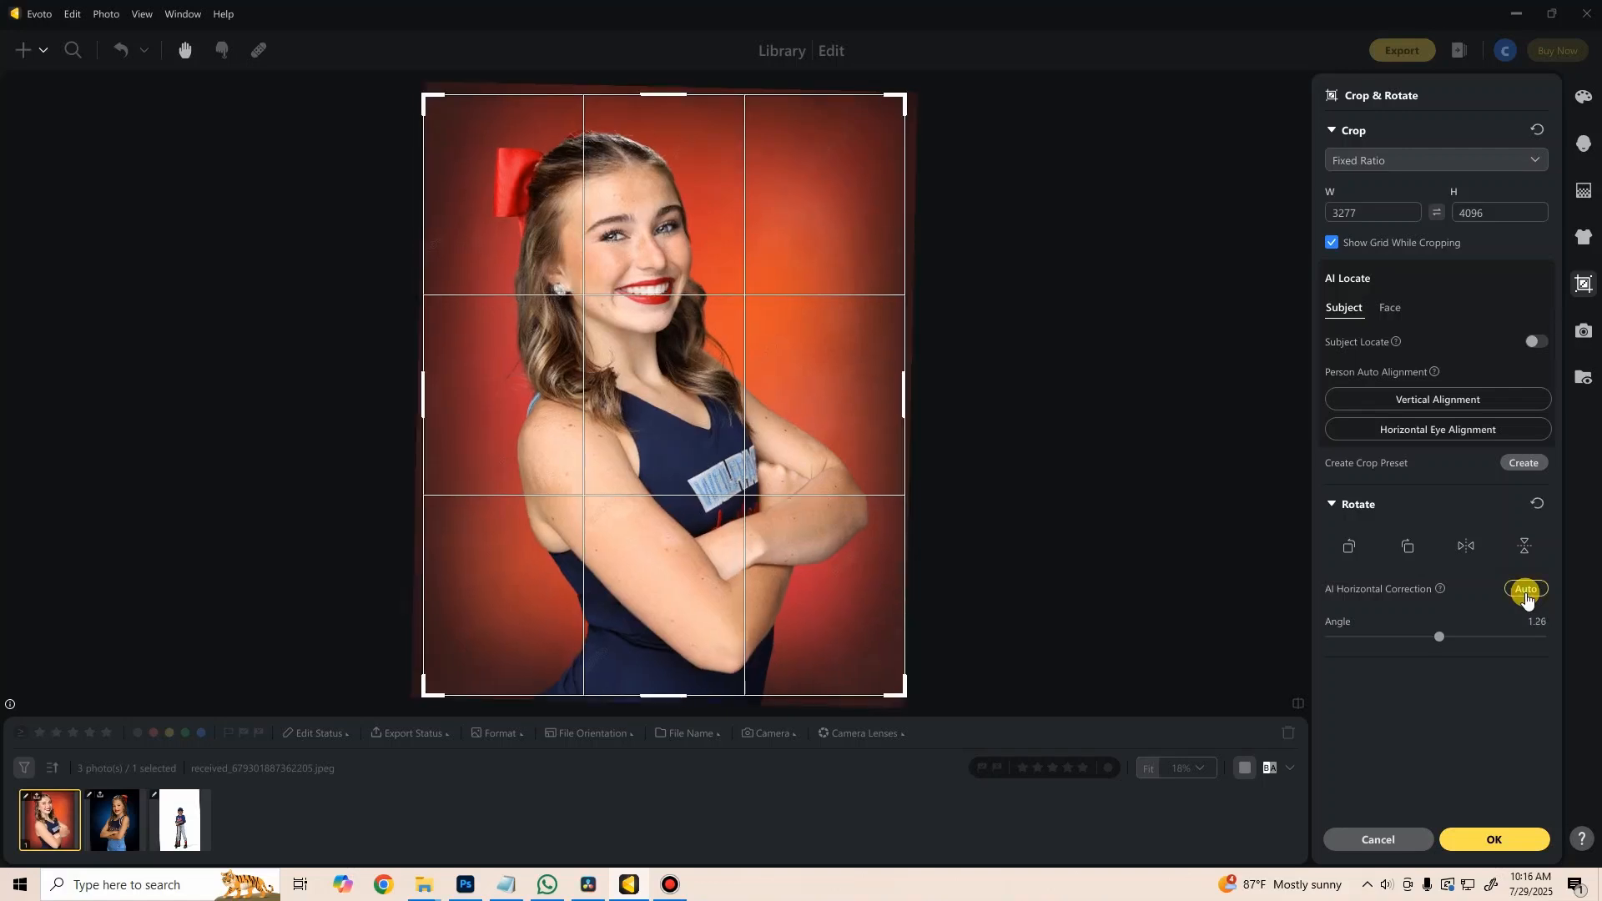
pyautogui.moveTo(1438, 639)
pyautogui.mouseDown()
pyautogui.moveTo(1407, 645)
pyautogui.moveTo(1469, 640)
pyautogui.moveTo(1435, 654)
pyautogui.mouseUp()
pyautogui.click(1508, 589)
# Step: Try a manual angle of 10.50 with the crop frame moved up, ending with AI Horizontal Correction applied to the red-backdrop portrait
pyautogui.moveTo(1439, 636); pyautogui.dragTo(1462, 640)
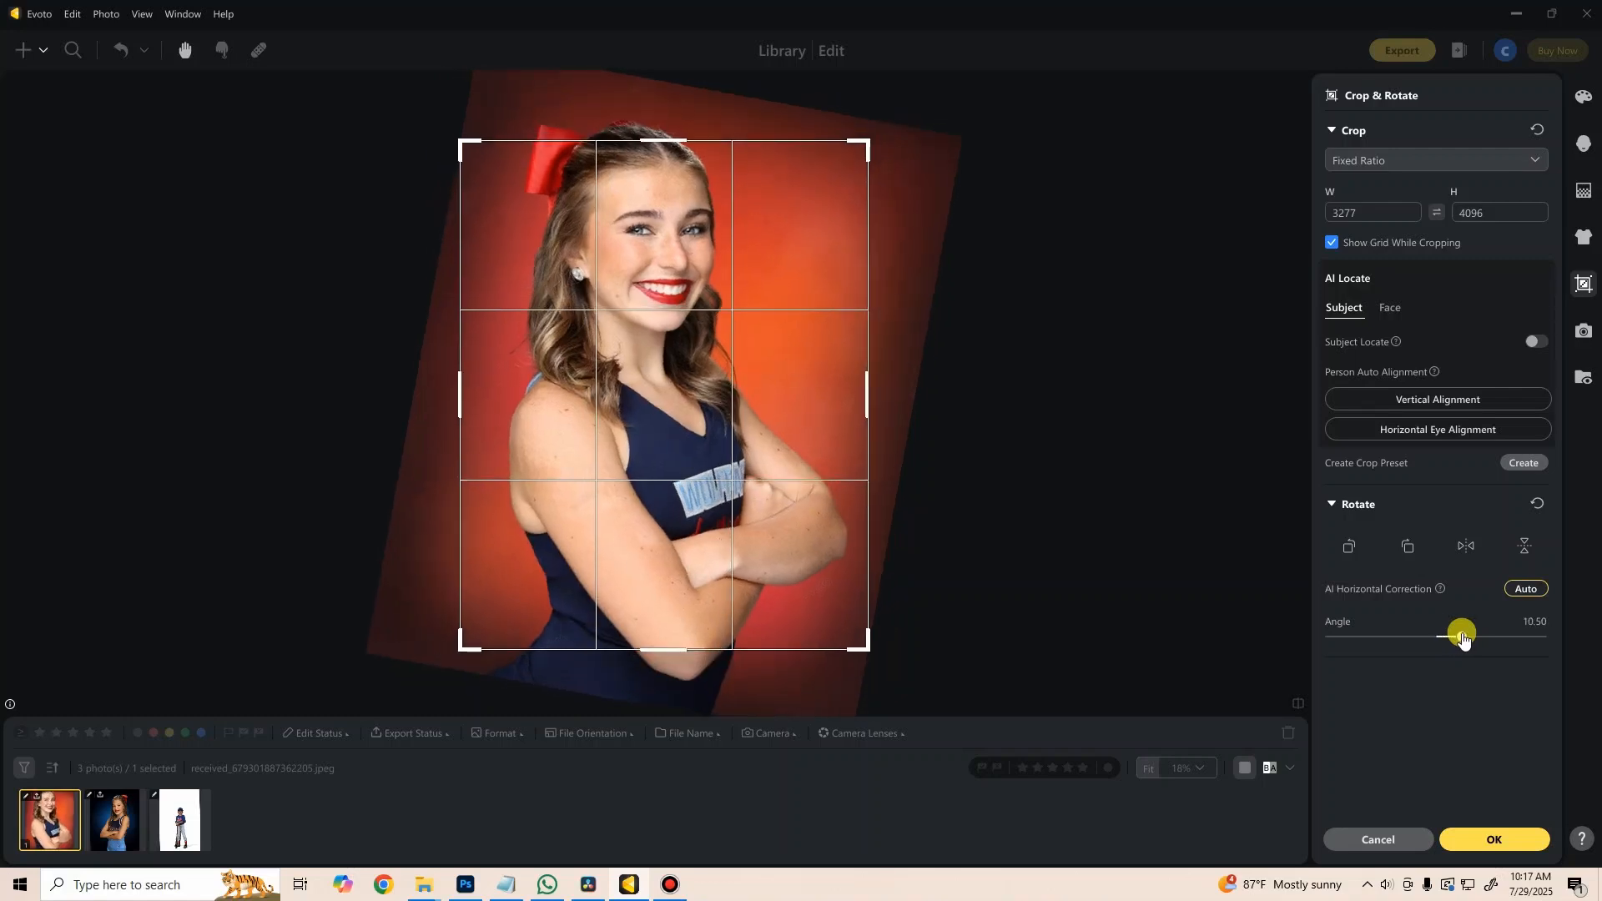
pyautogui.moveTo(726, 330); pyautogui.dragTo(688, 253)
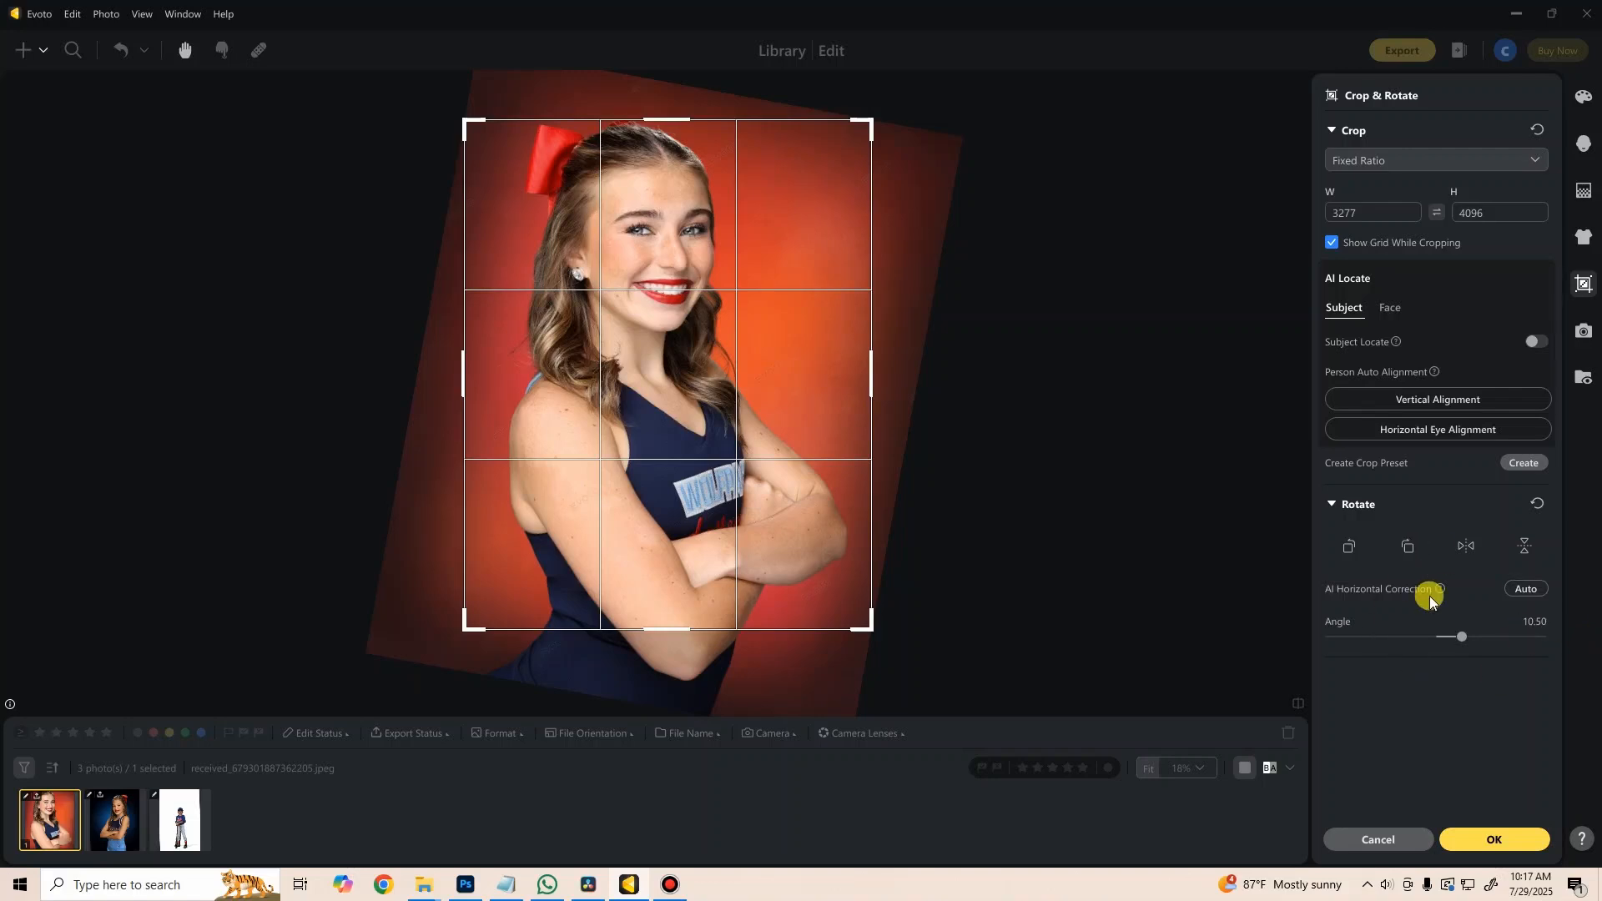
pyautogui.moveTo(1461, 637); pyautogui.dragTo(1440, 640)
pyautogui.click(1527, 588)
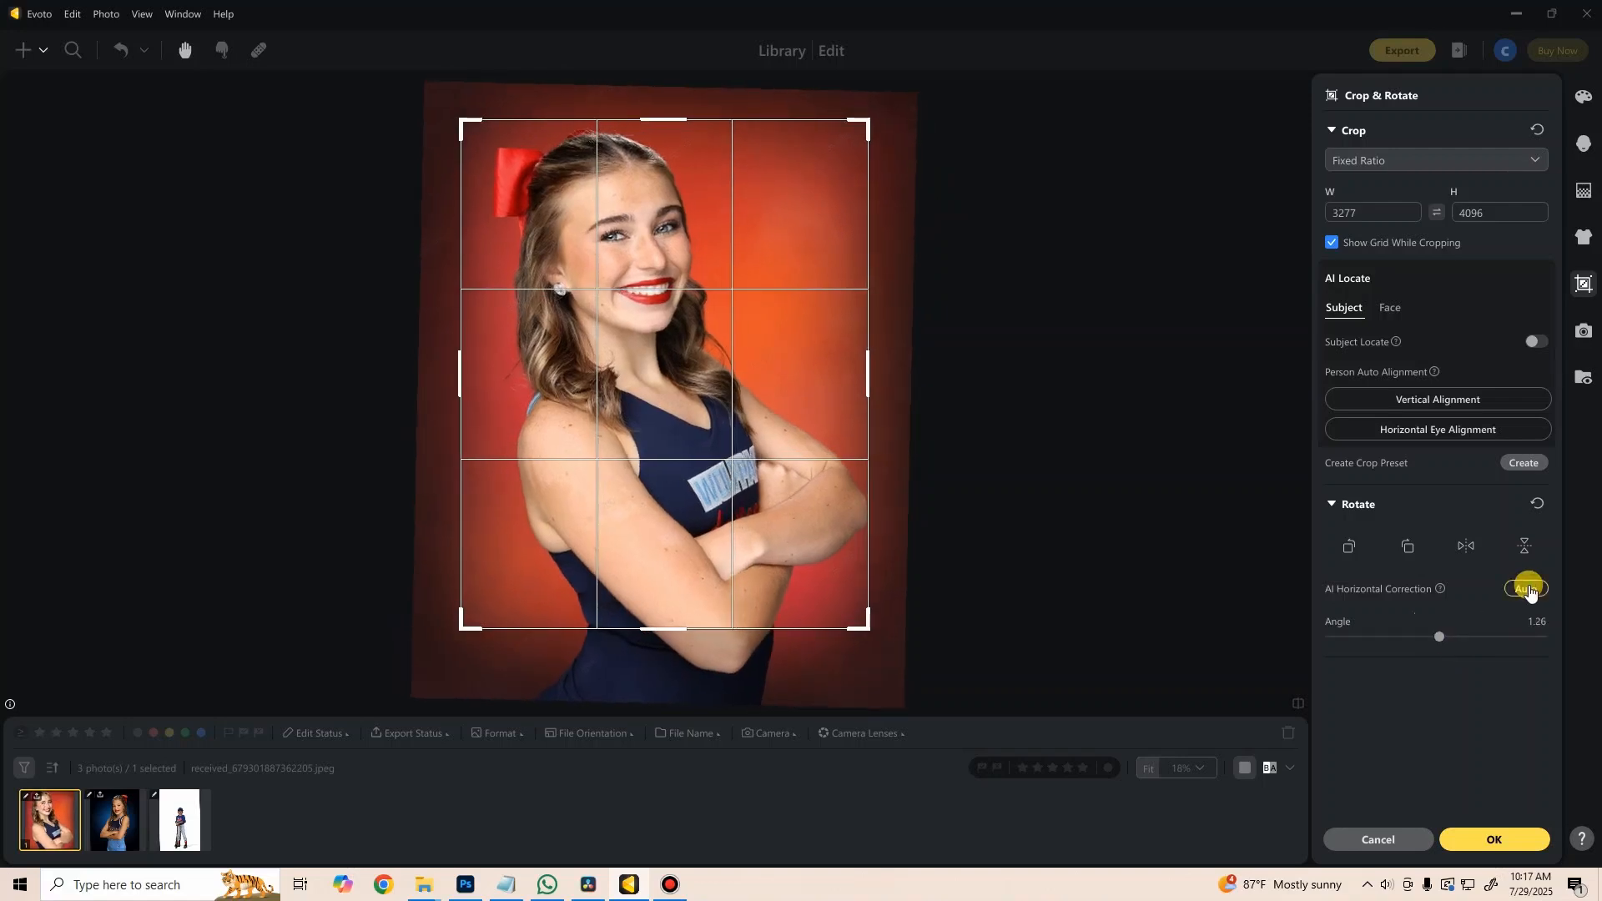
pyautogui.click(1529, 589)
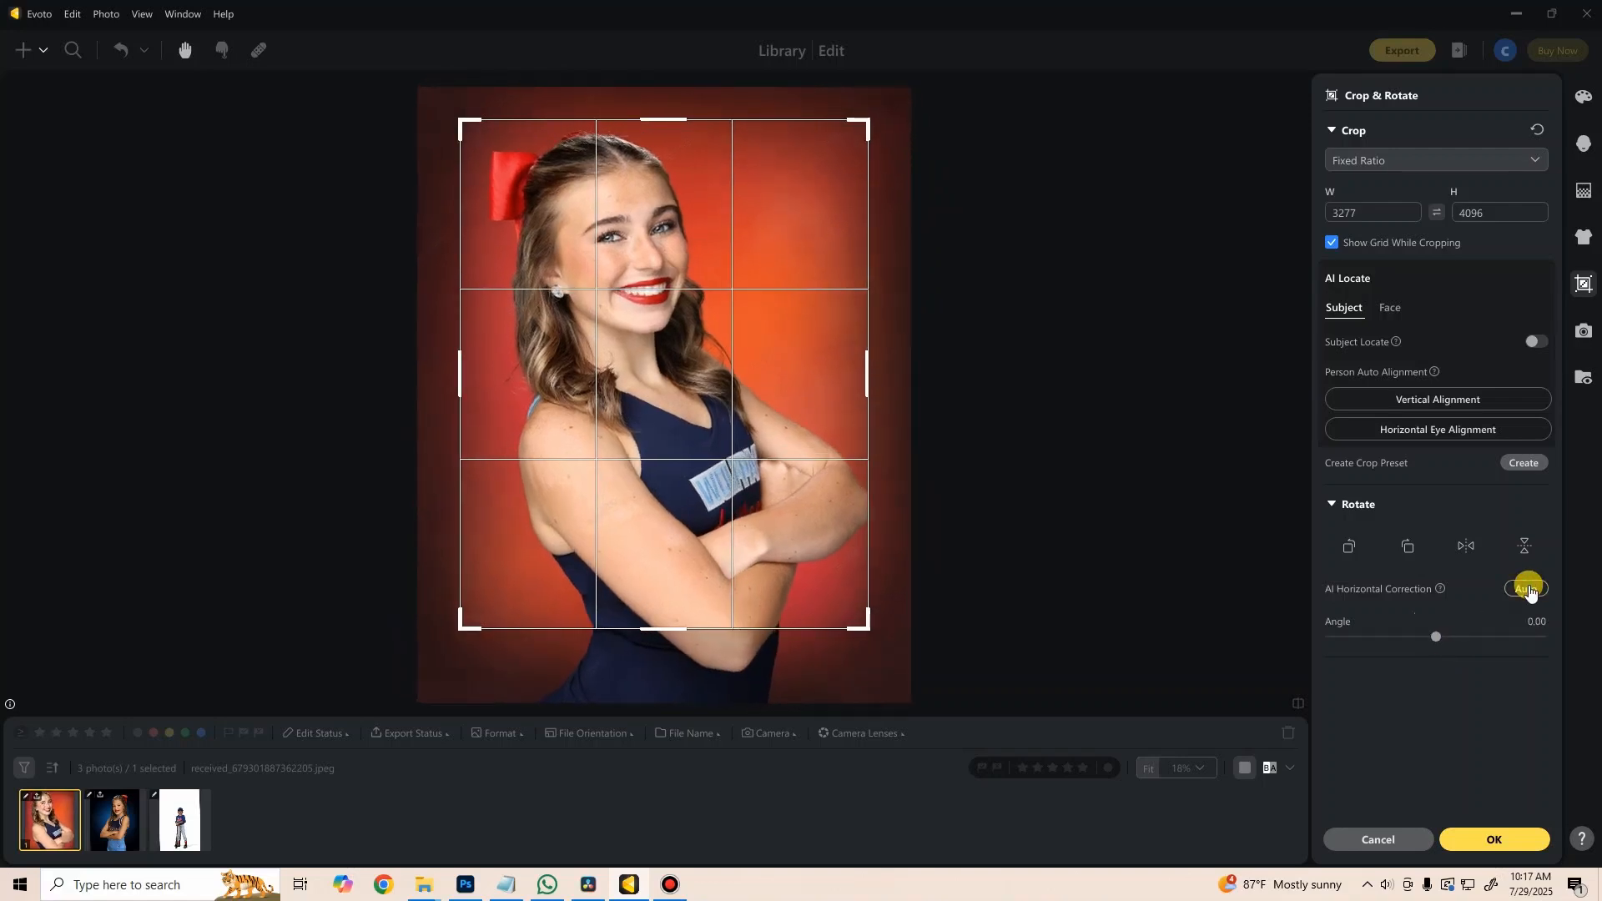
pyautogui.click(1529, 589)
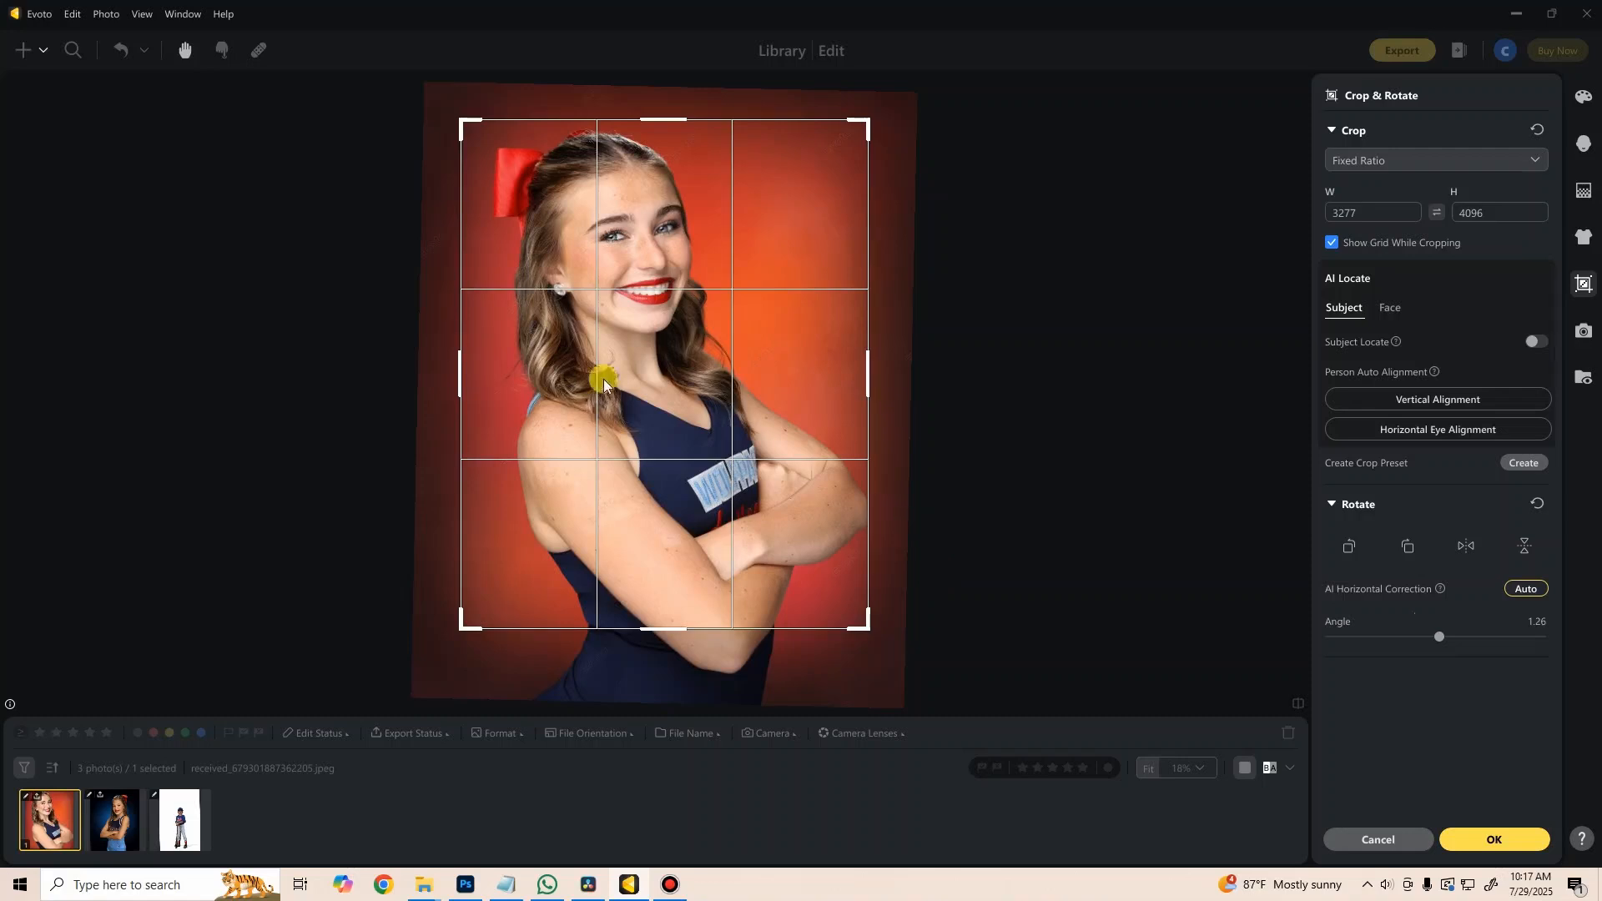
# Step: In Crop & Rotate for the baseball player photo, compare AI Horizontal Correction on and off
pyautogui.click(180, 821)
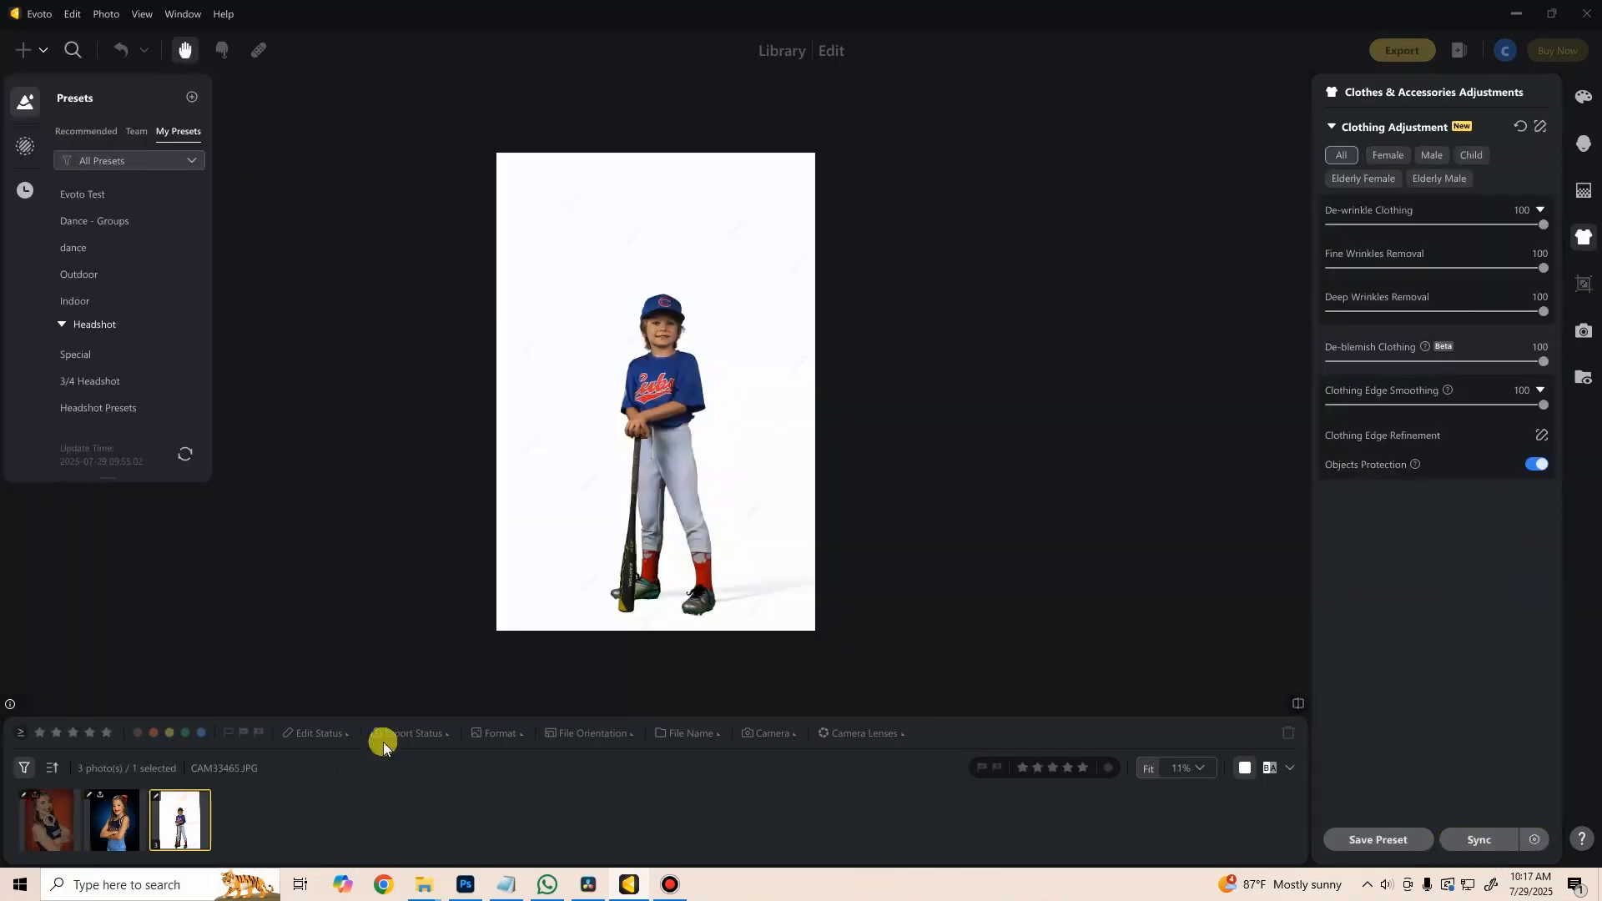
pyautogui.scroll(2, 658, 332)
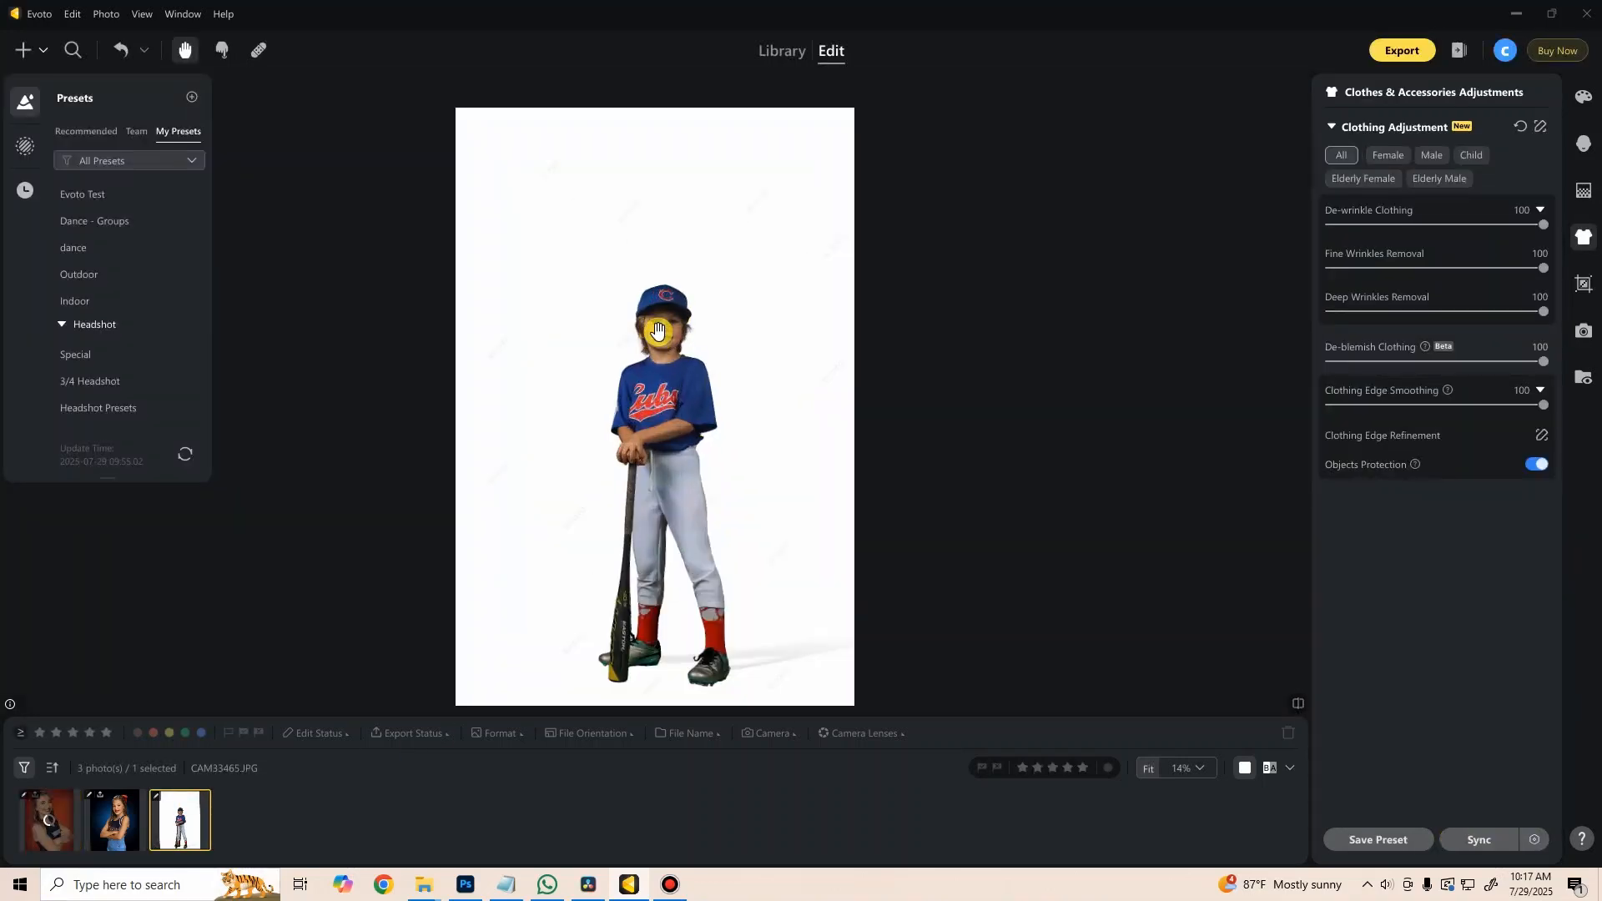
pyautogui.click(1584, 284)
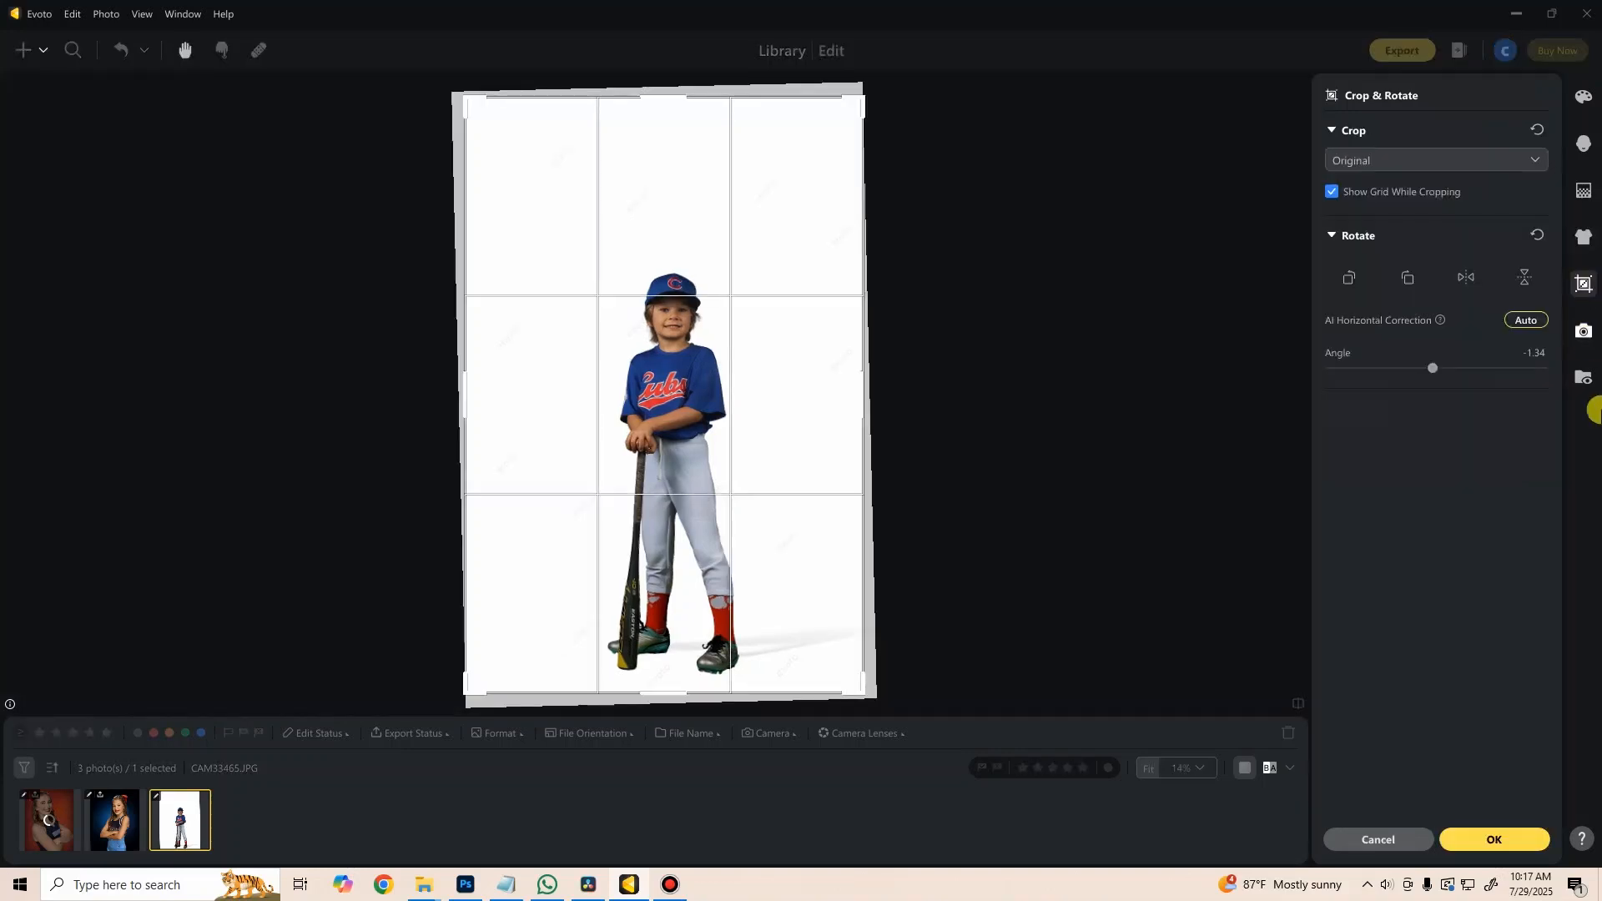
pyautogui.click(1520, 323)
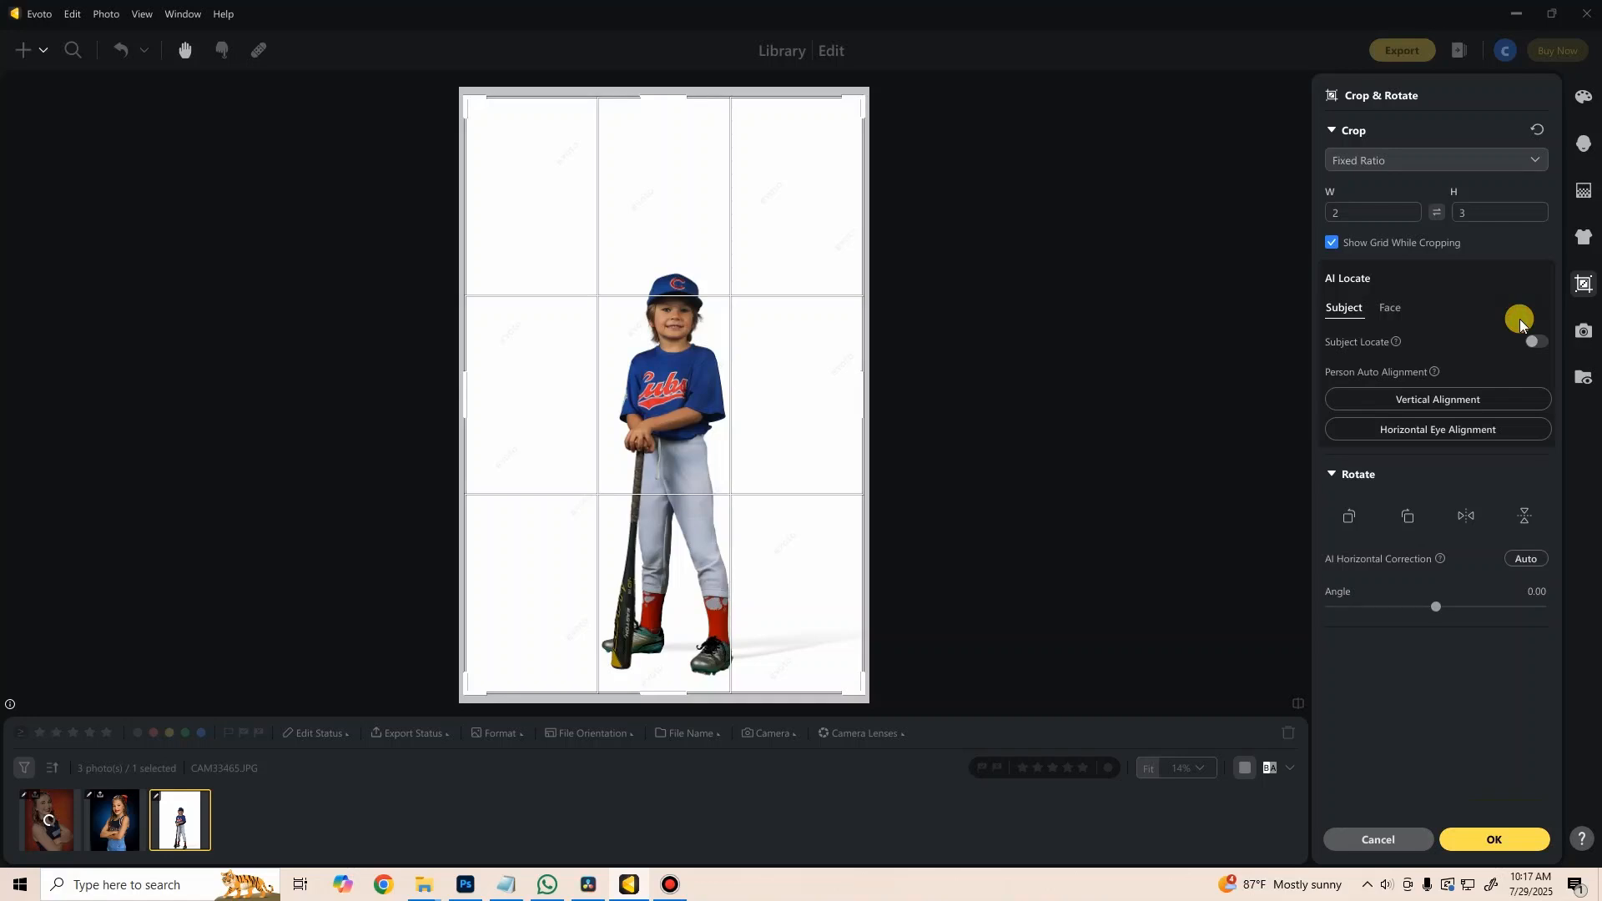
pyautogui.click(1534, 565)
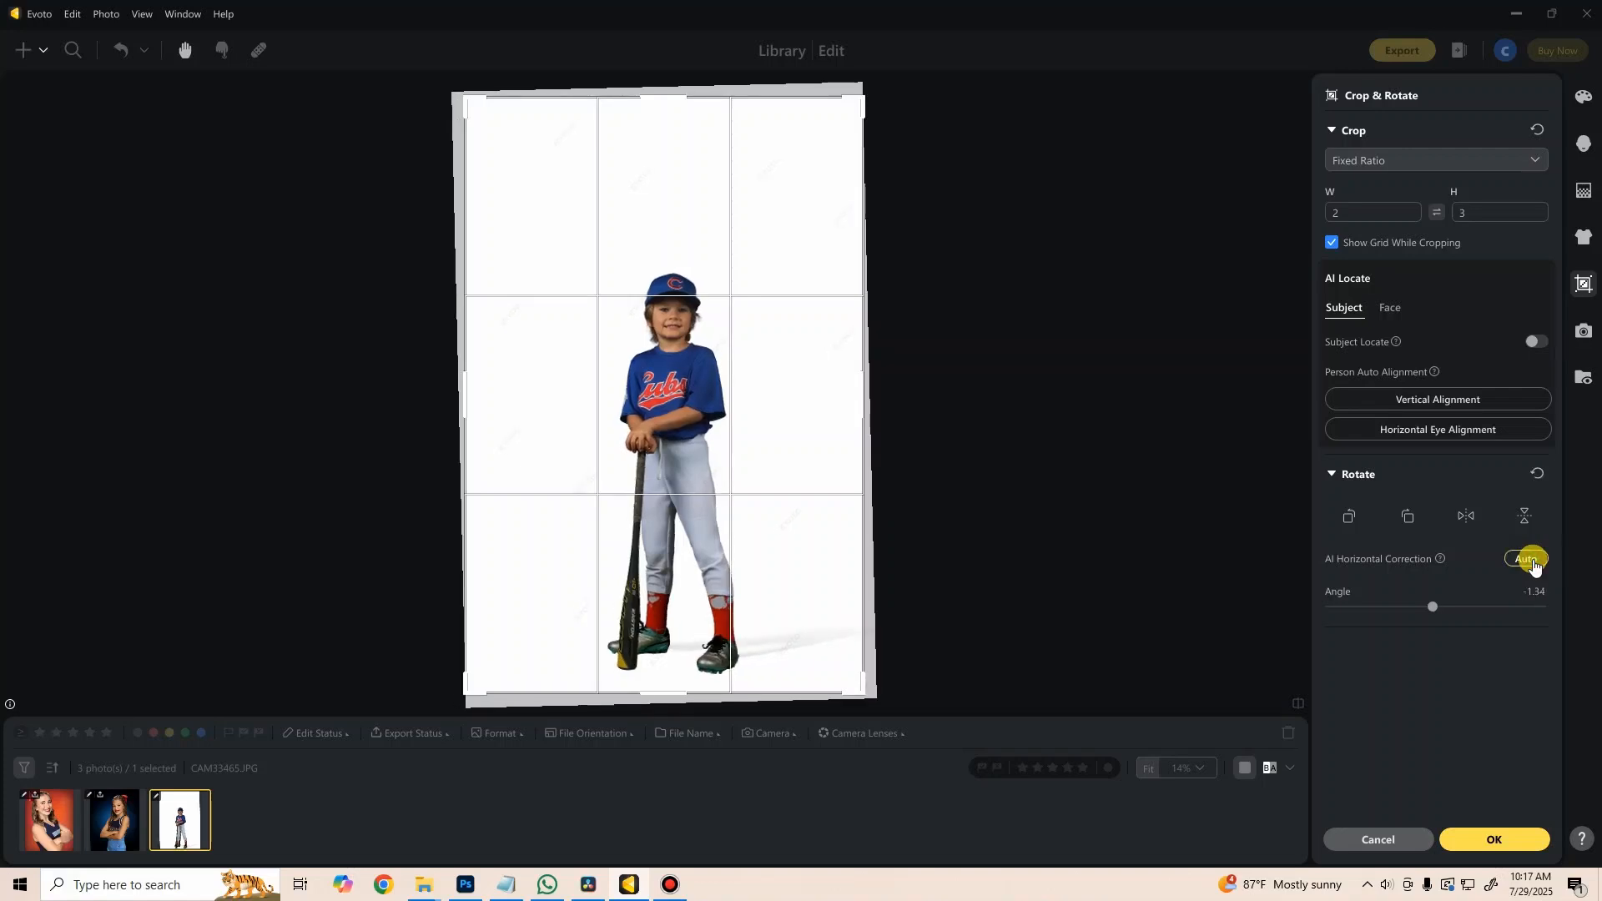
pyautogui.click(1534, 565)
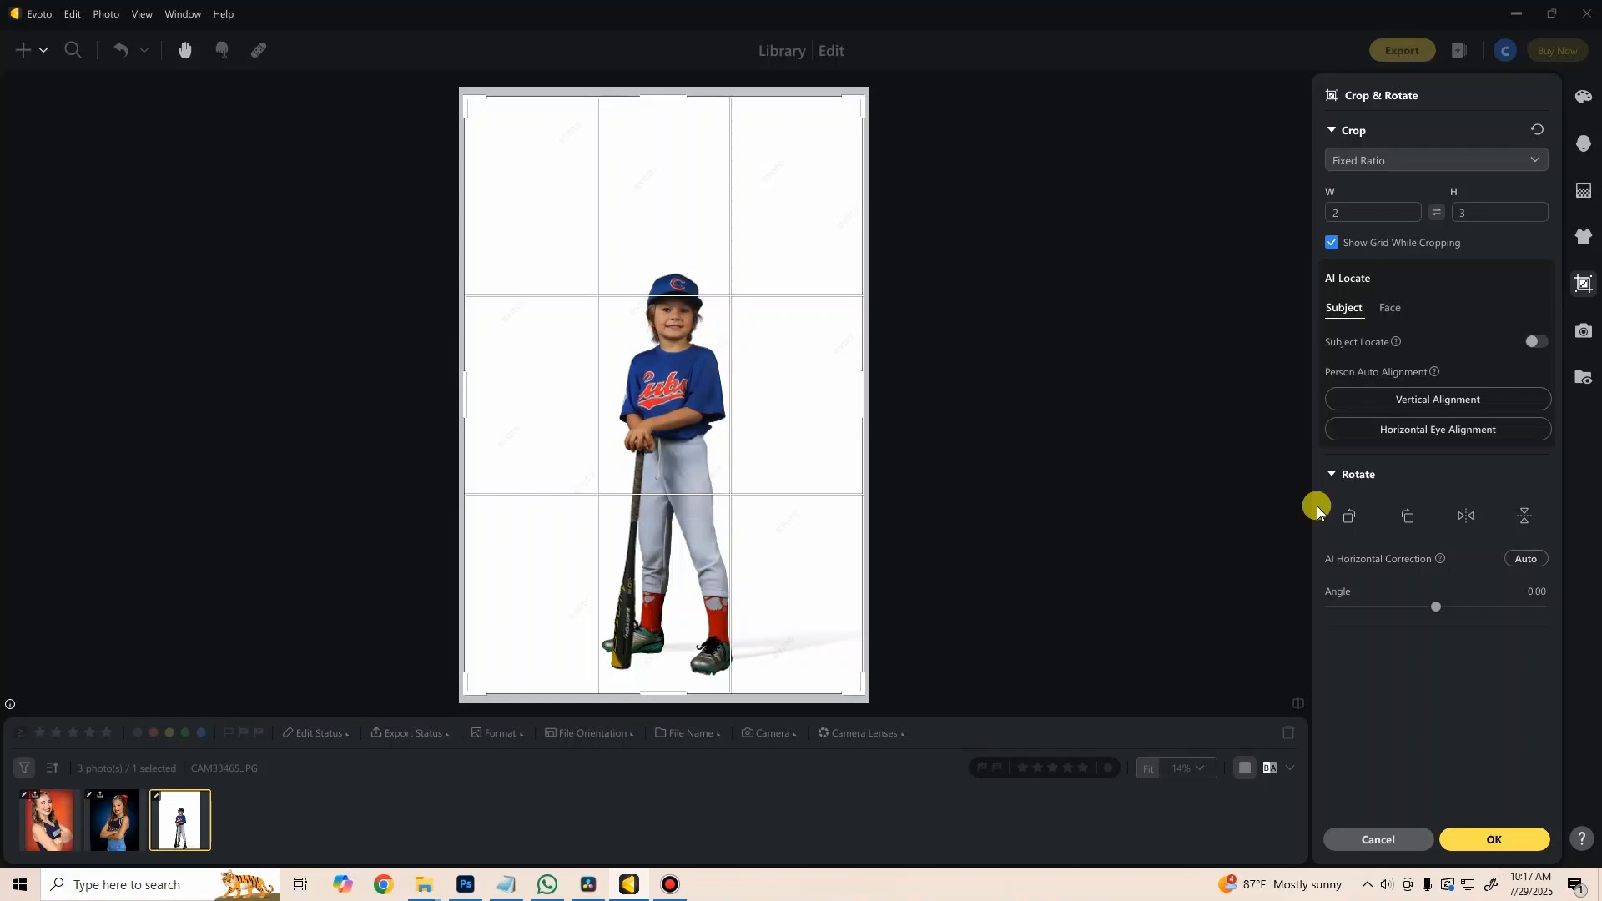
pyautogui.click(1528, 564)
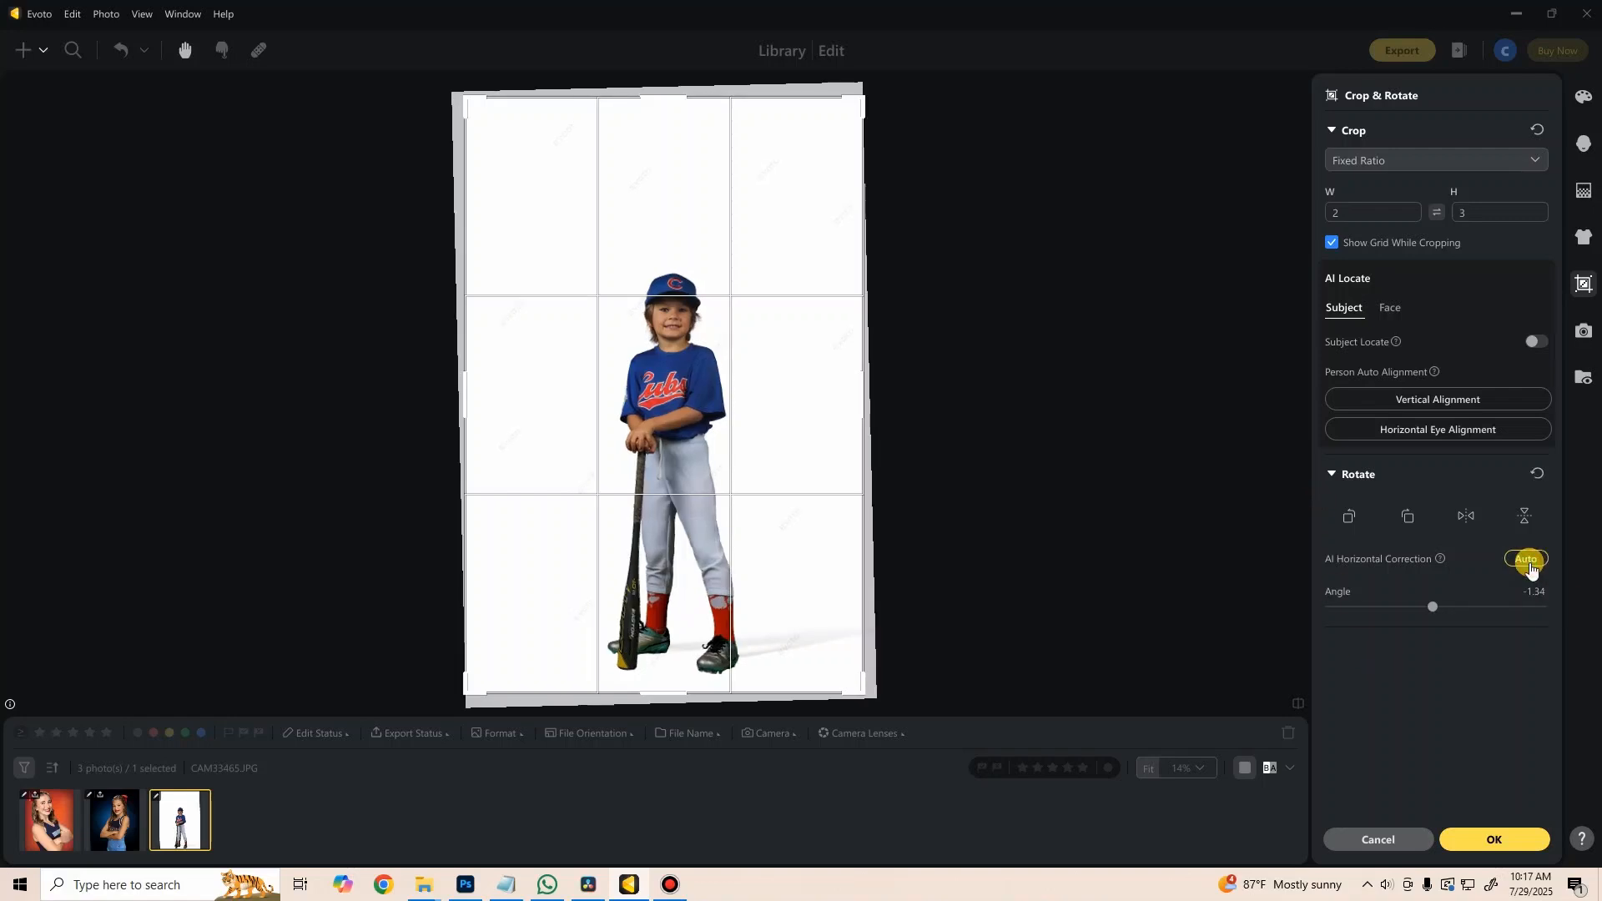
pyautogui.click(1528, 564)
pyautogui.click(1529, 564)
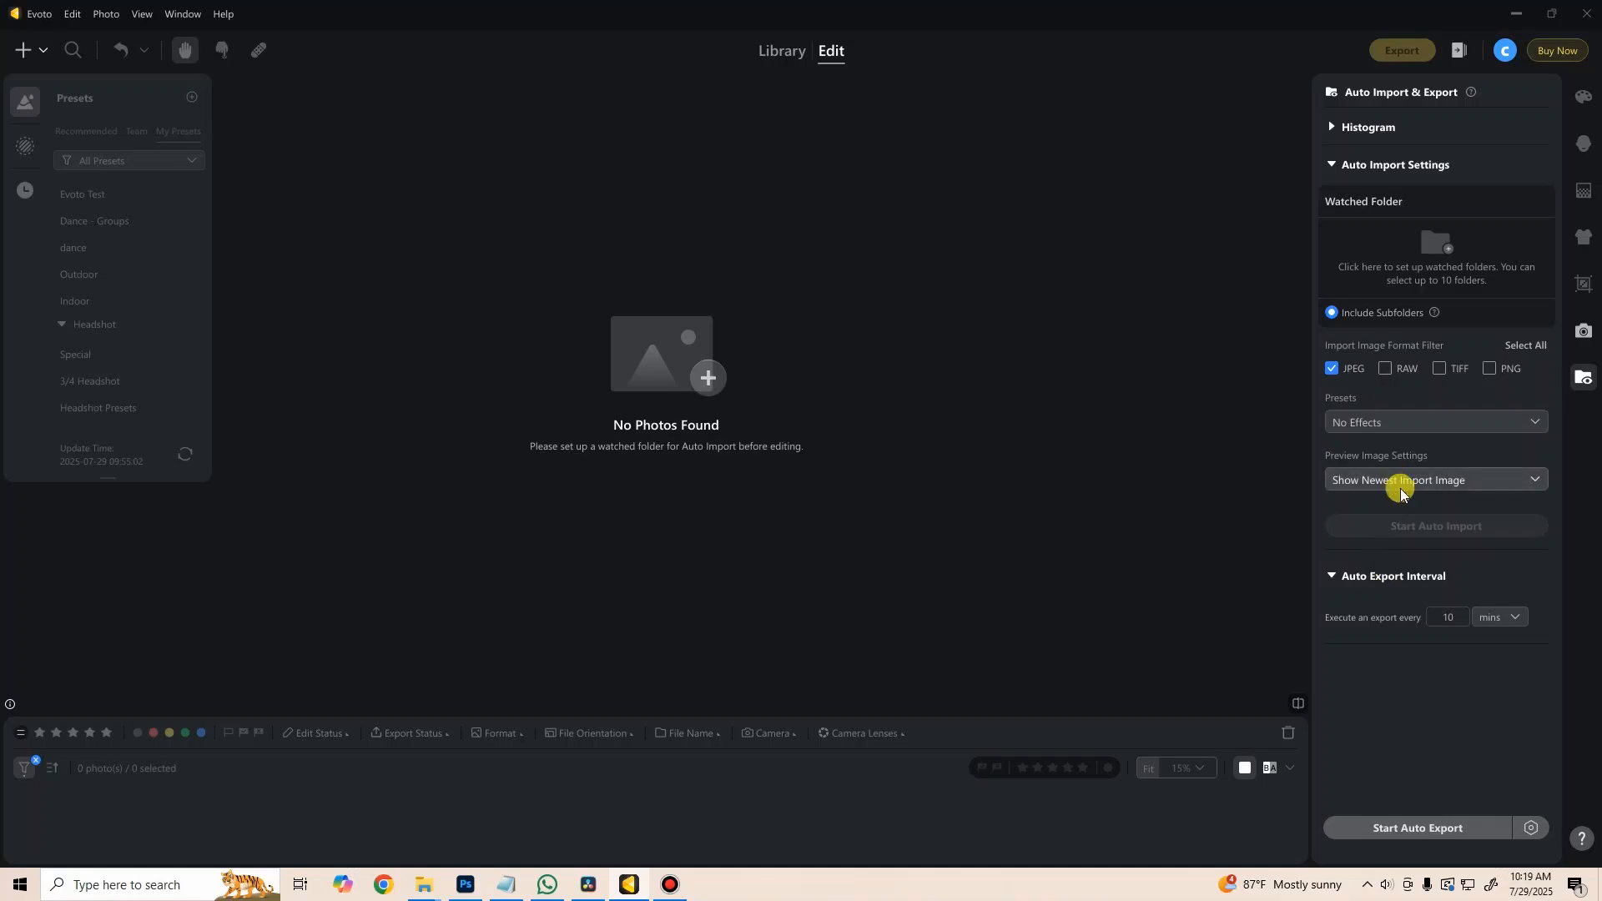
pyautogui.click(1372, 422)
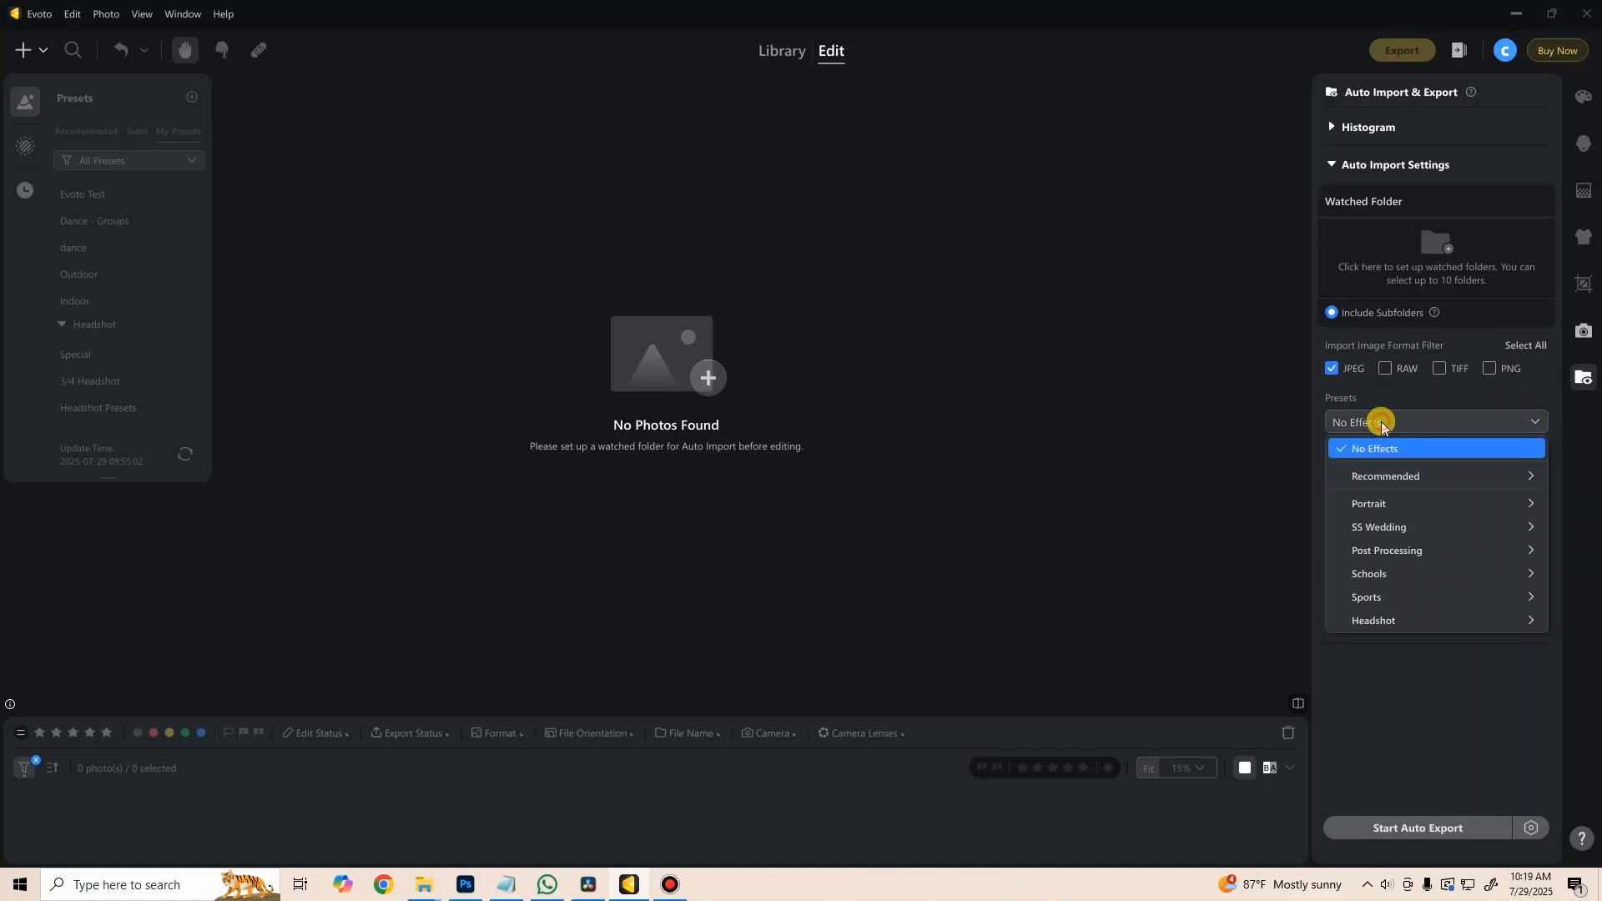
pyautogui.click(1455, 431)
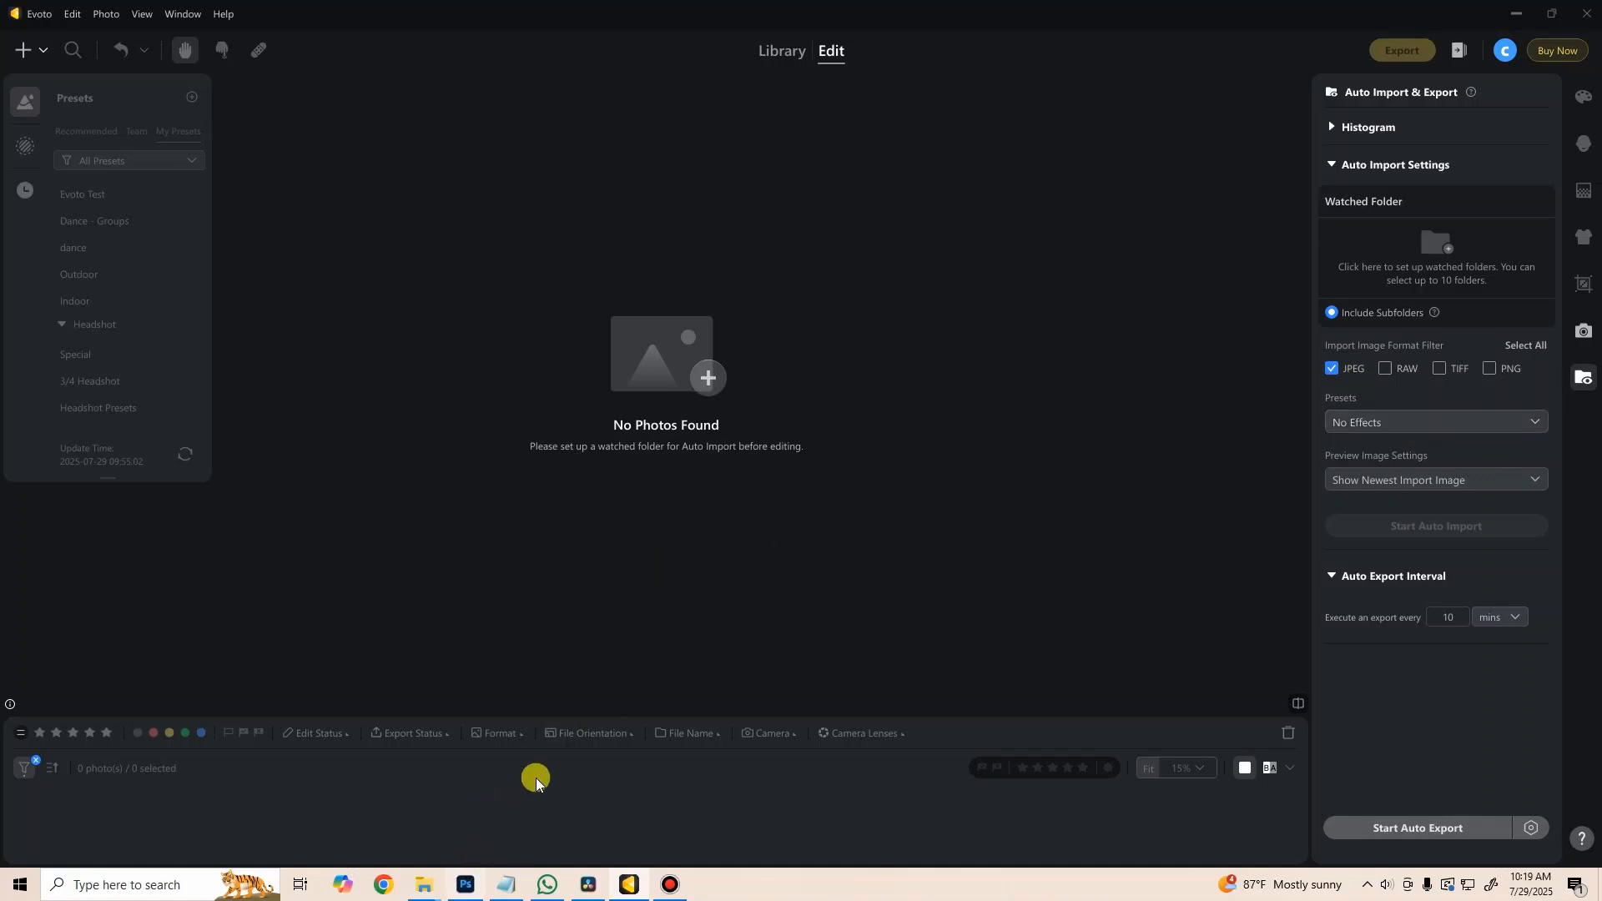
# Step: Switch to the Evoto_hotfolder window in File Explorer and show its baseball photos as large icons
pyautogui.moveTo(425, 885)
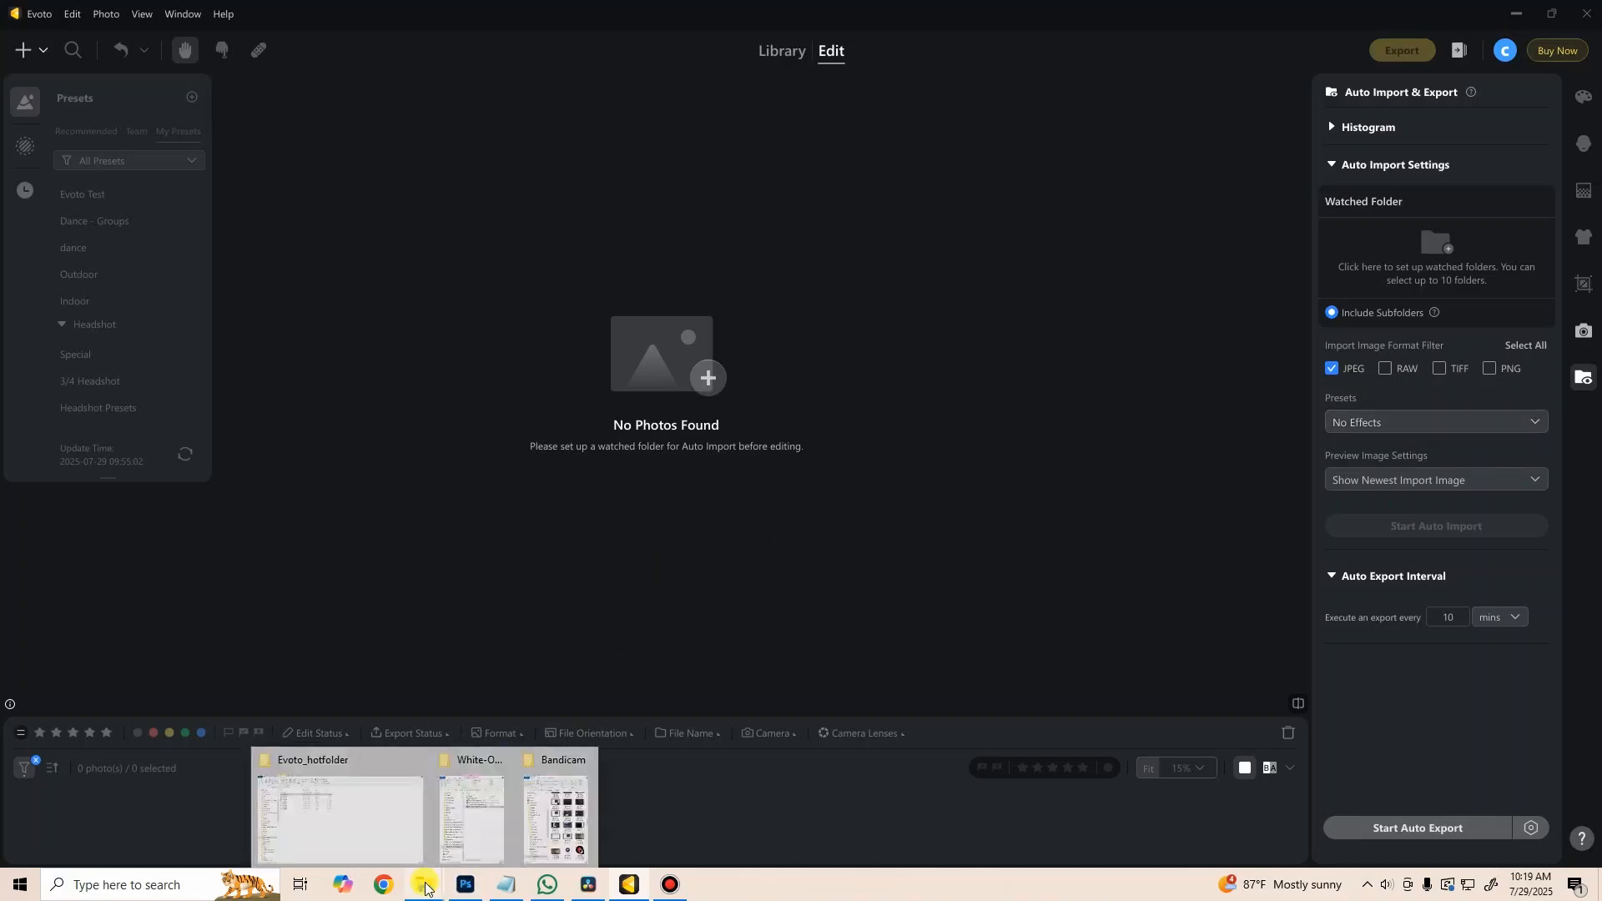
pyautogui.click(378, 834)
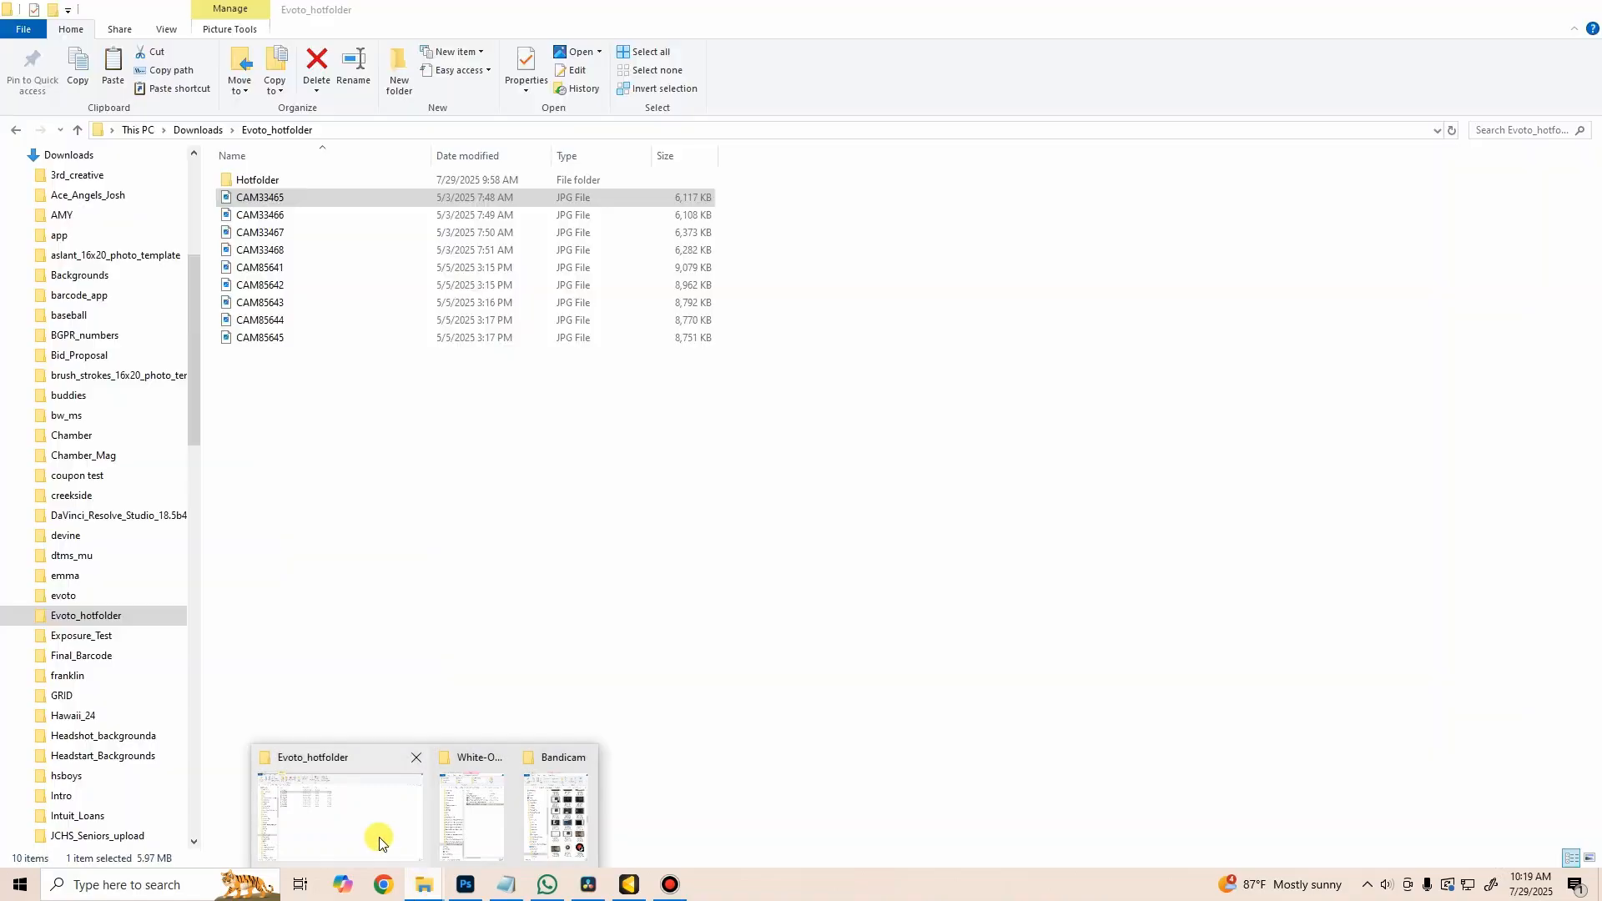
pyautogui.rightClick(422, 477)
pyautogui.moveTo(451, 478)
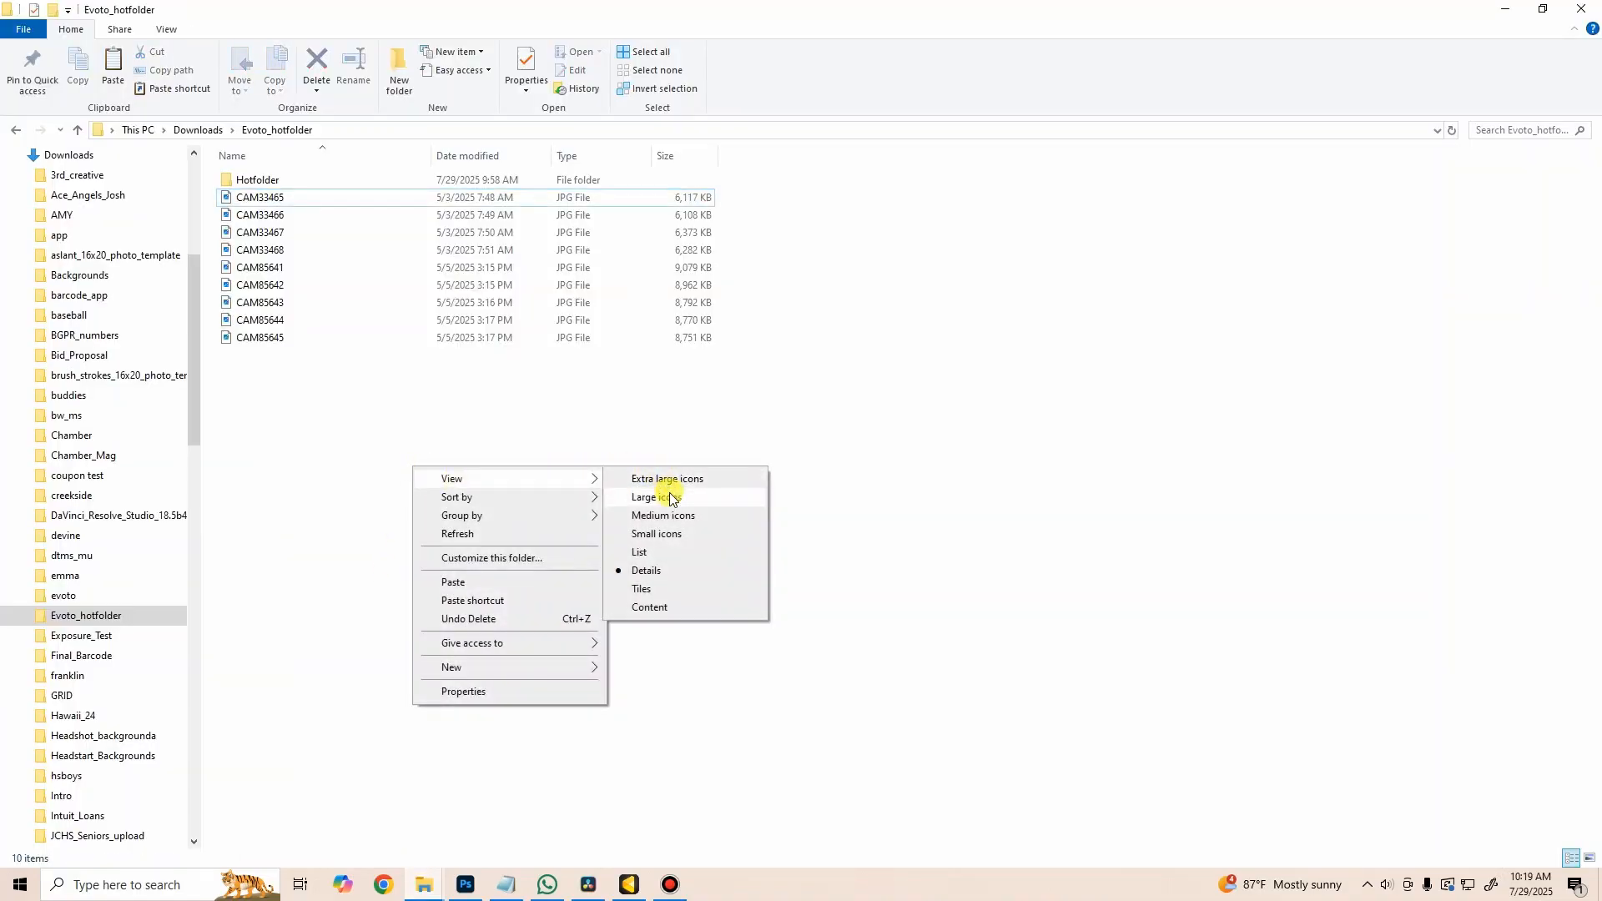
pyautogui.click(670, 496)
pyautogui.moveTo(334, 294); pyautogui.dragTo(1110, 284)
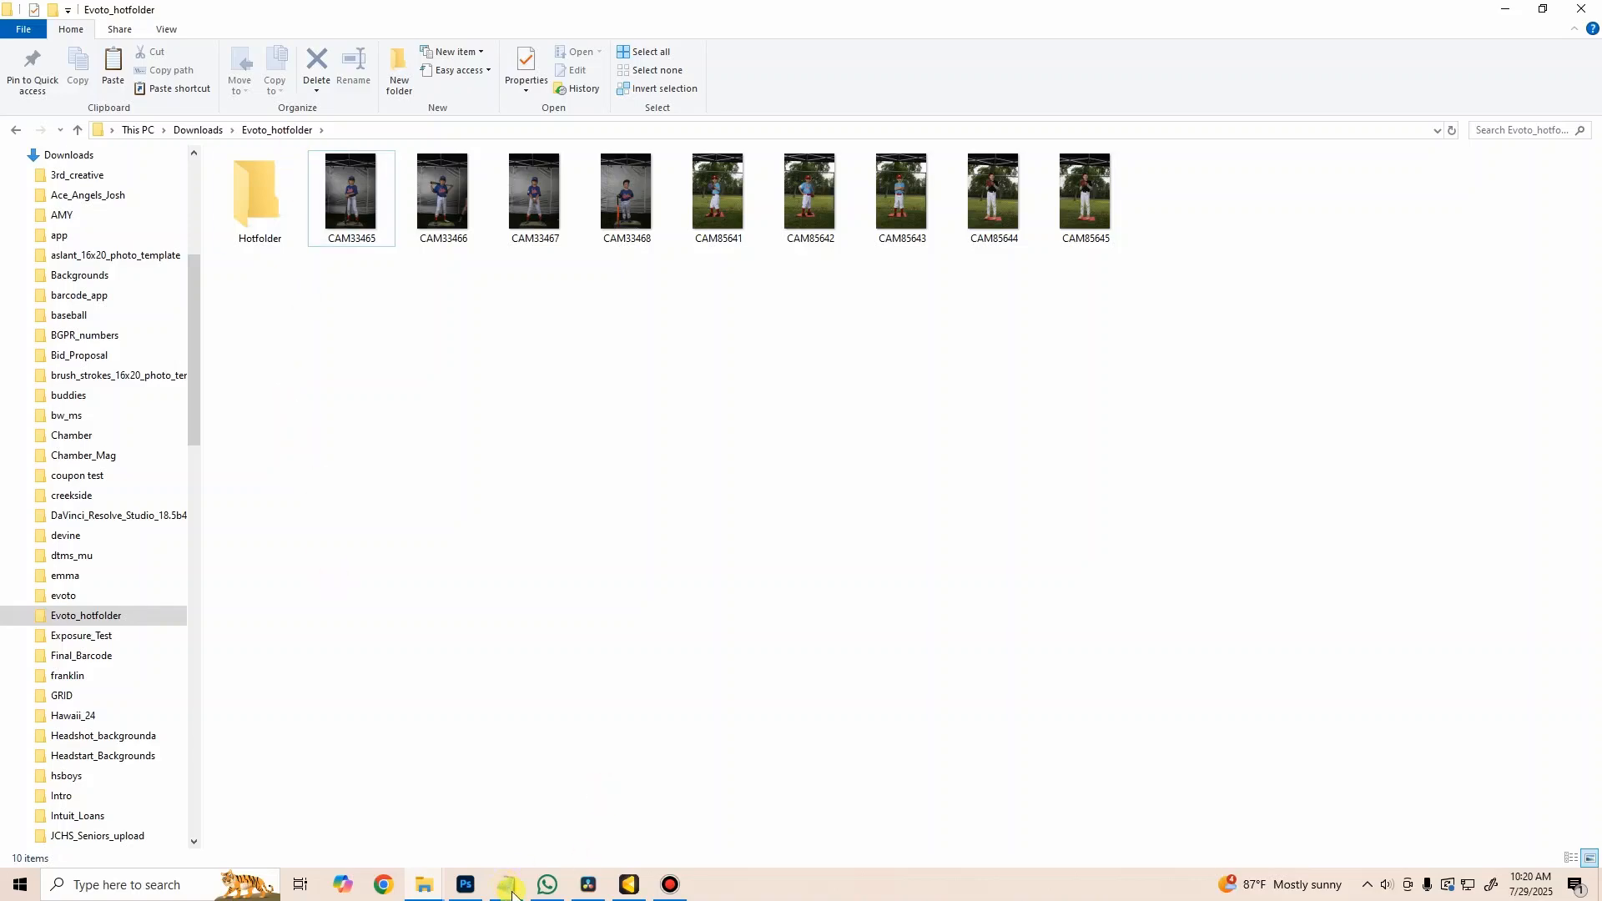
# Step: Back in Evoto, set the auto-import watched folder to Downloads\Evoto_hotfolder\Hotfolder
pyautogui.click(629, 886)
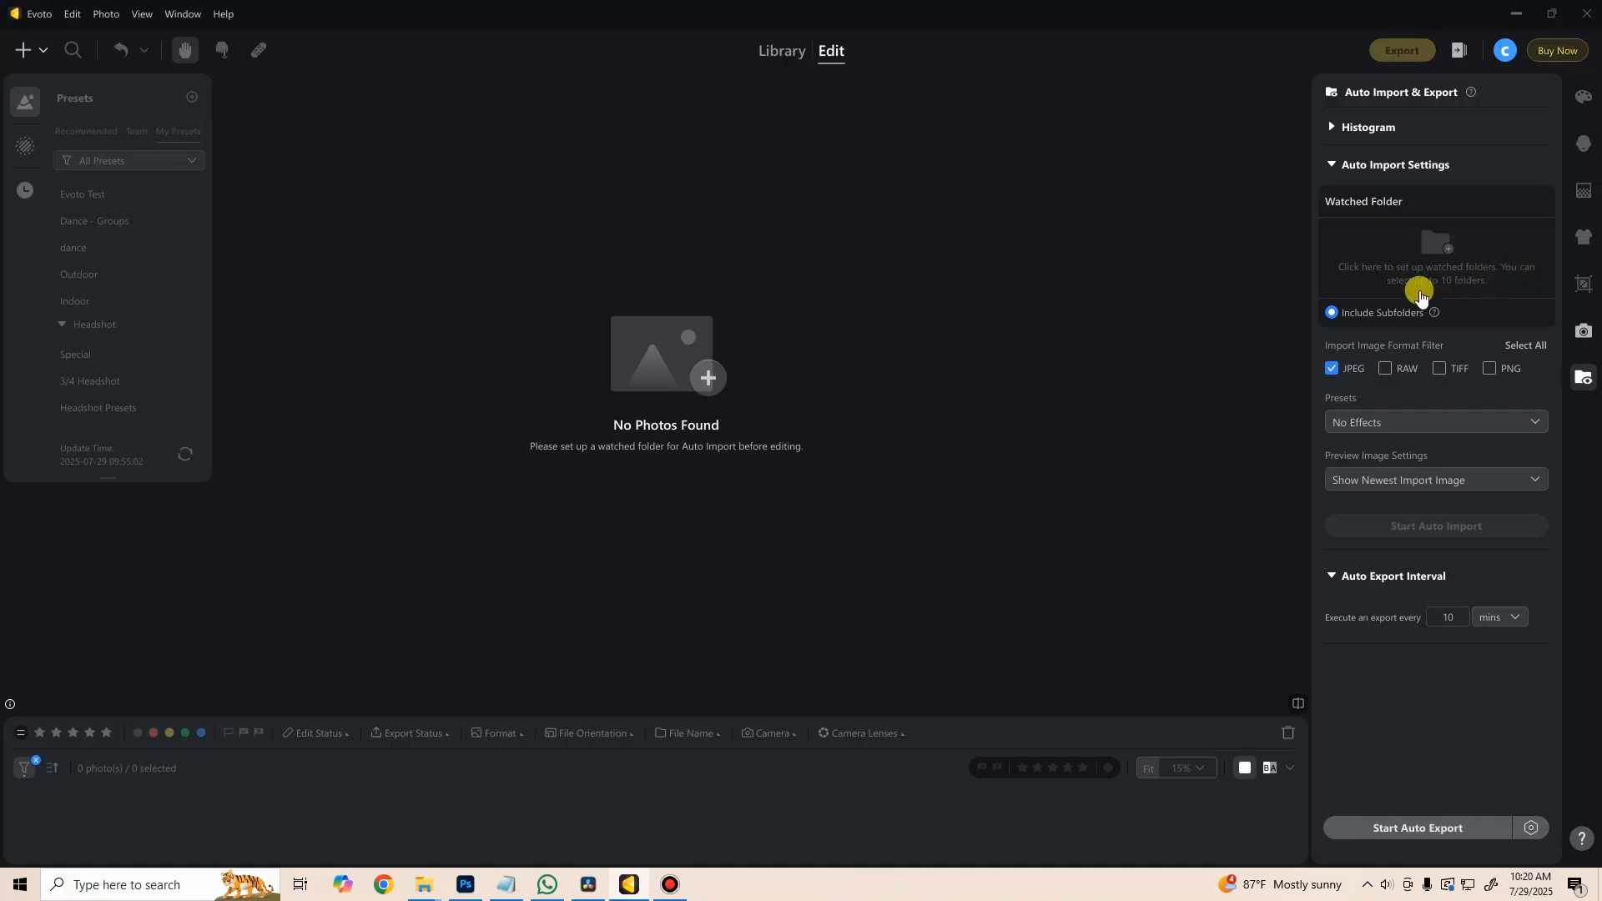
pyautogui.click(1451, 252)
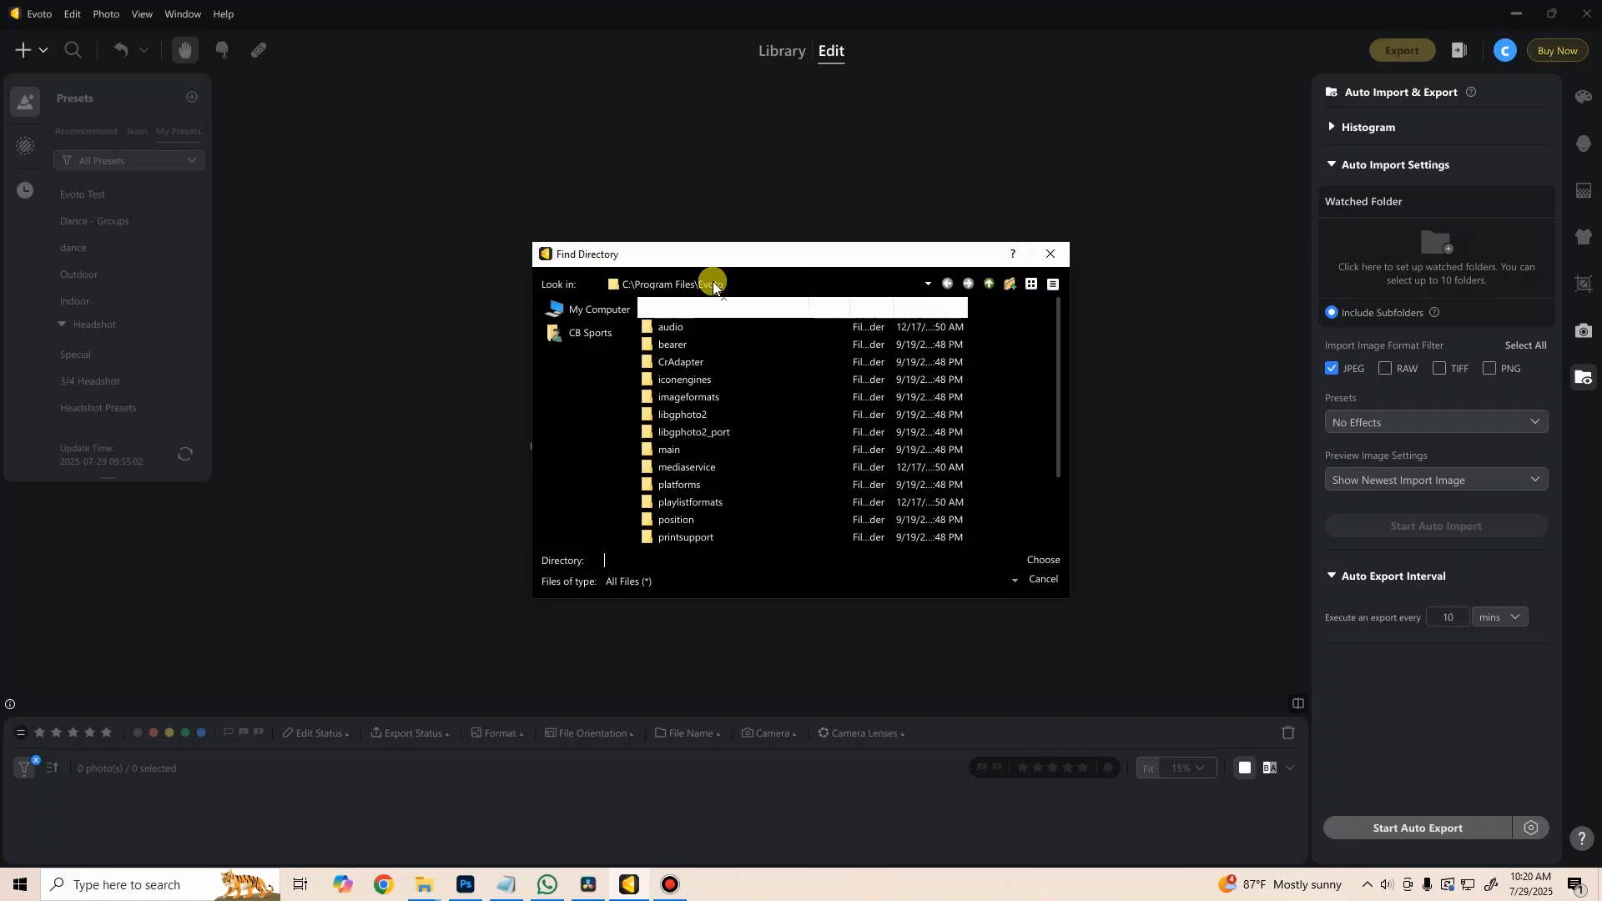
pyautogui.click(595, 334)
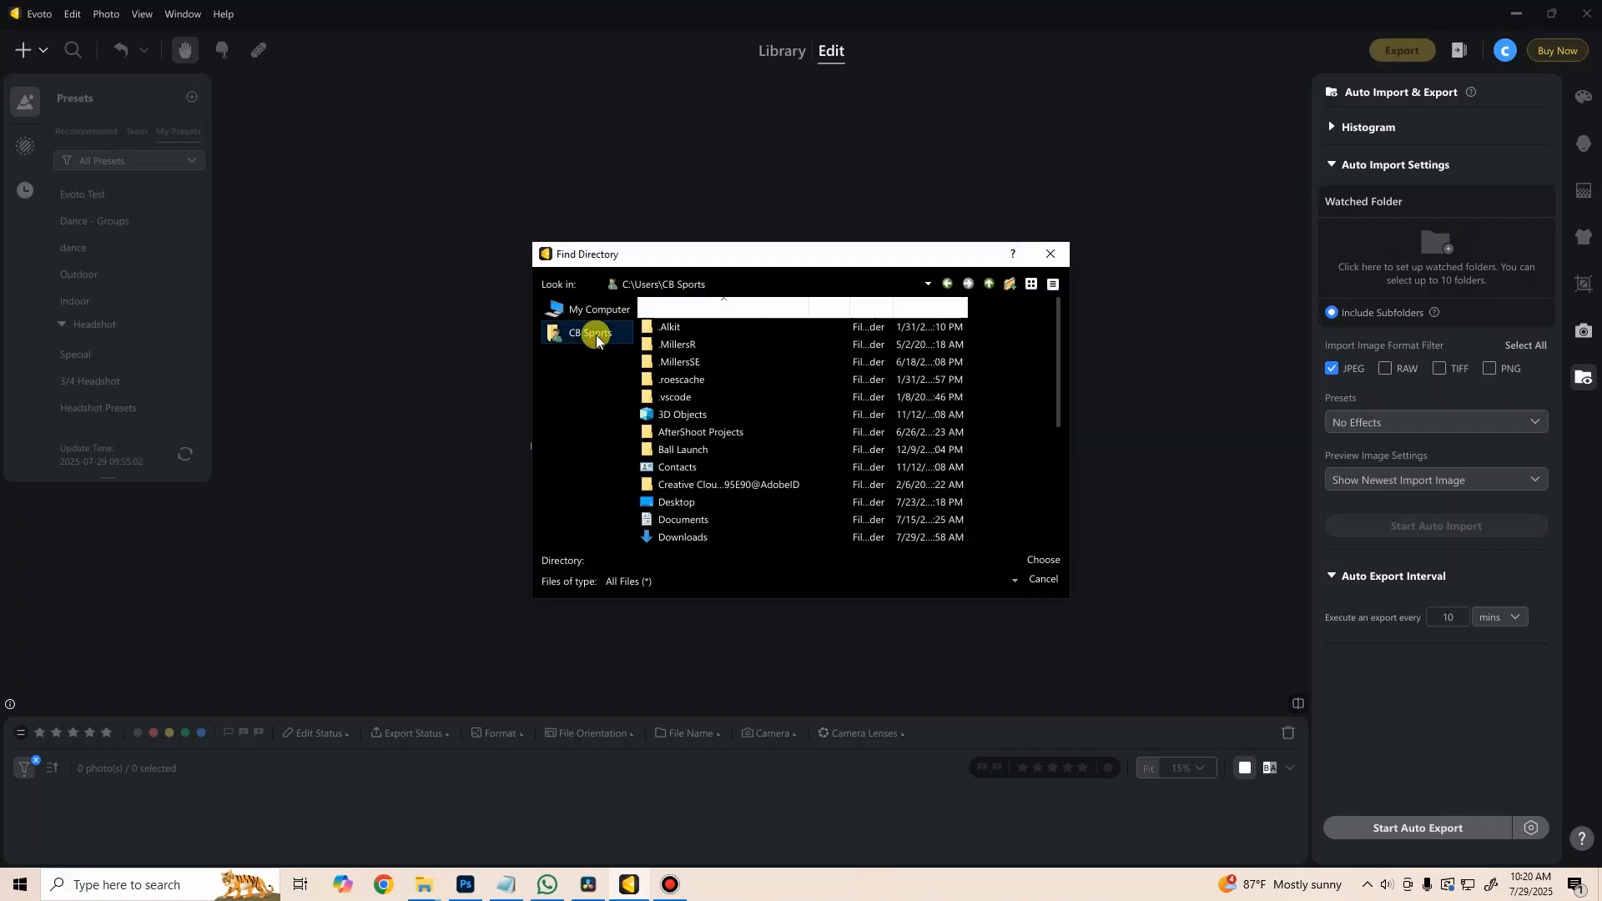
pyautogui.click(691, 541)
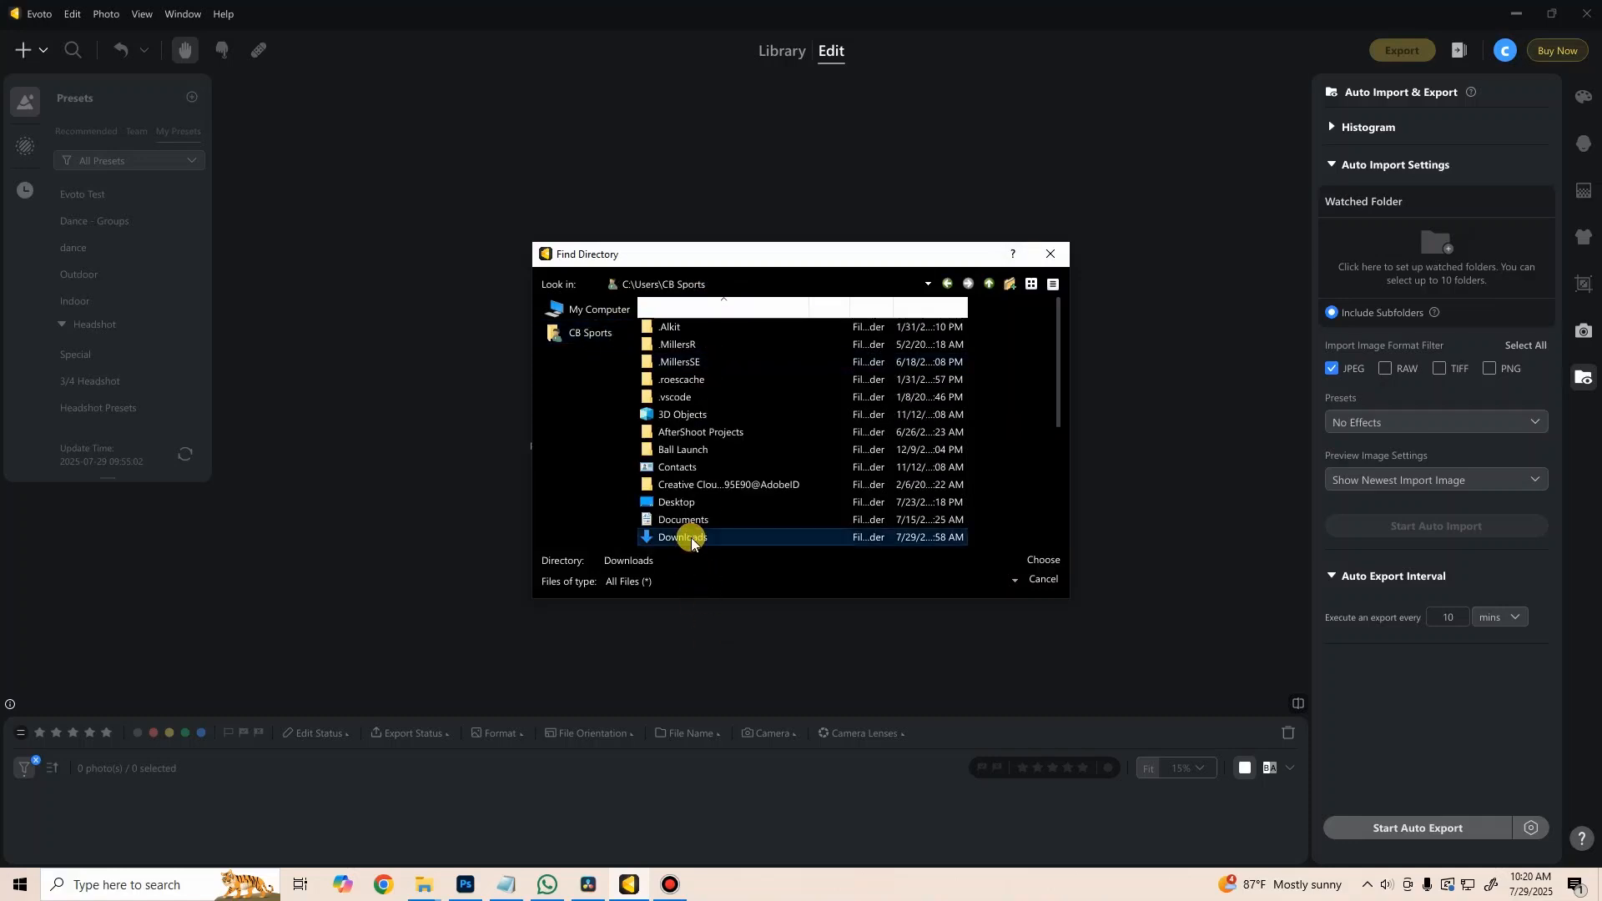
pyautogui.doubleClick(705, 539)
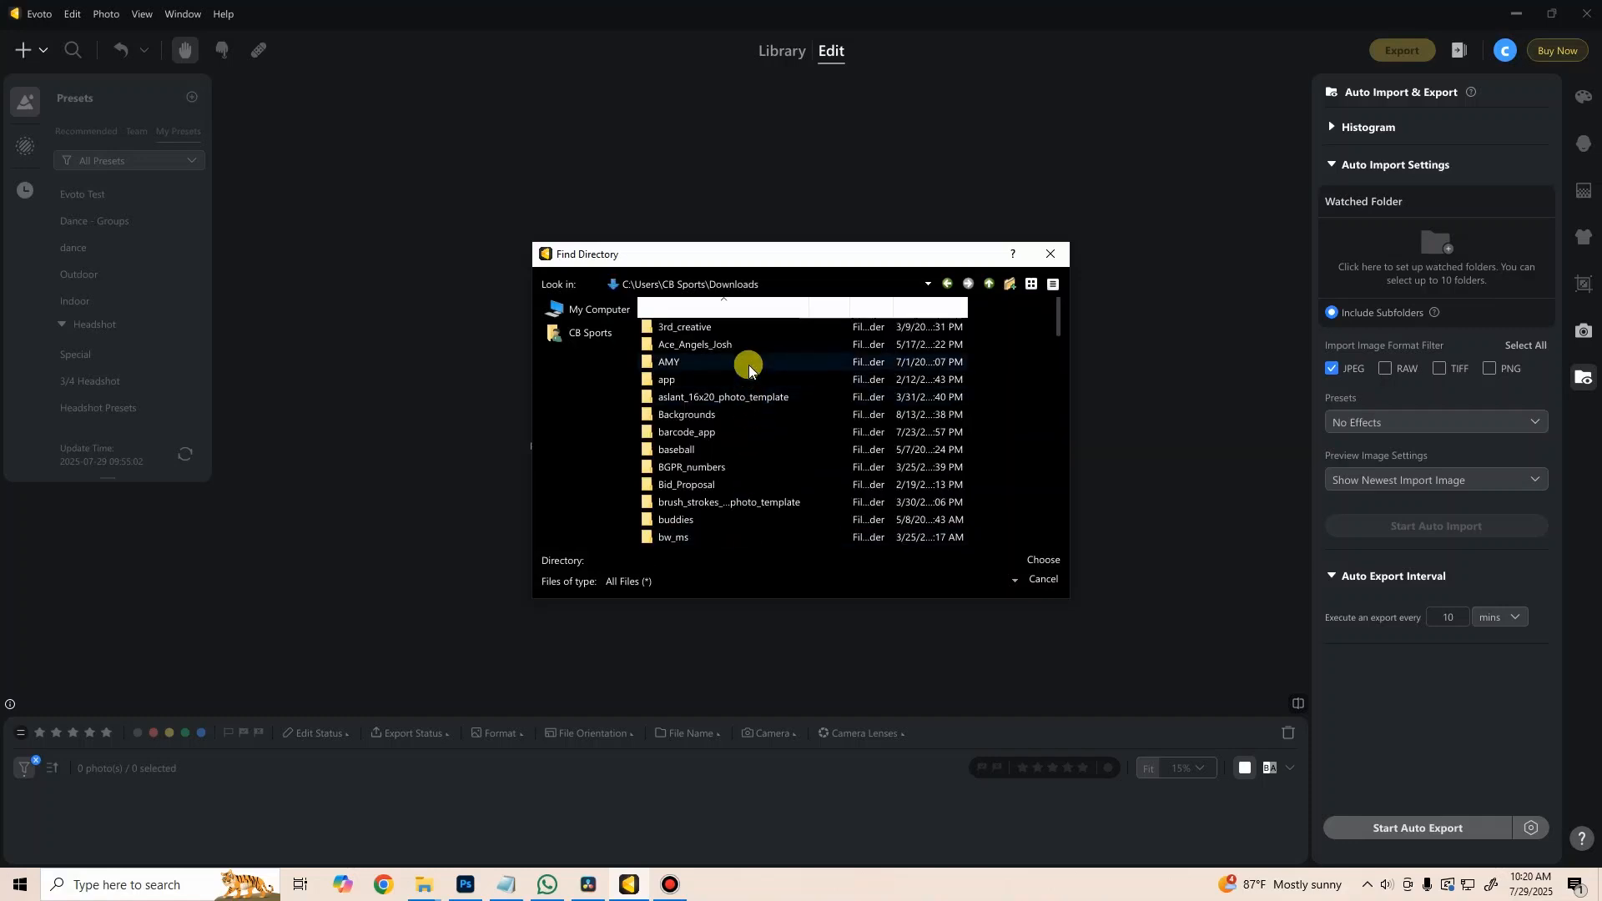
pyautogui.scroll(-6, 768, 422)
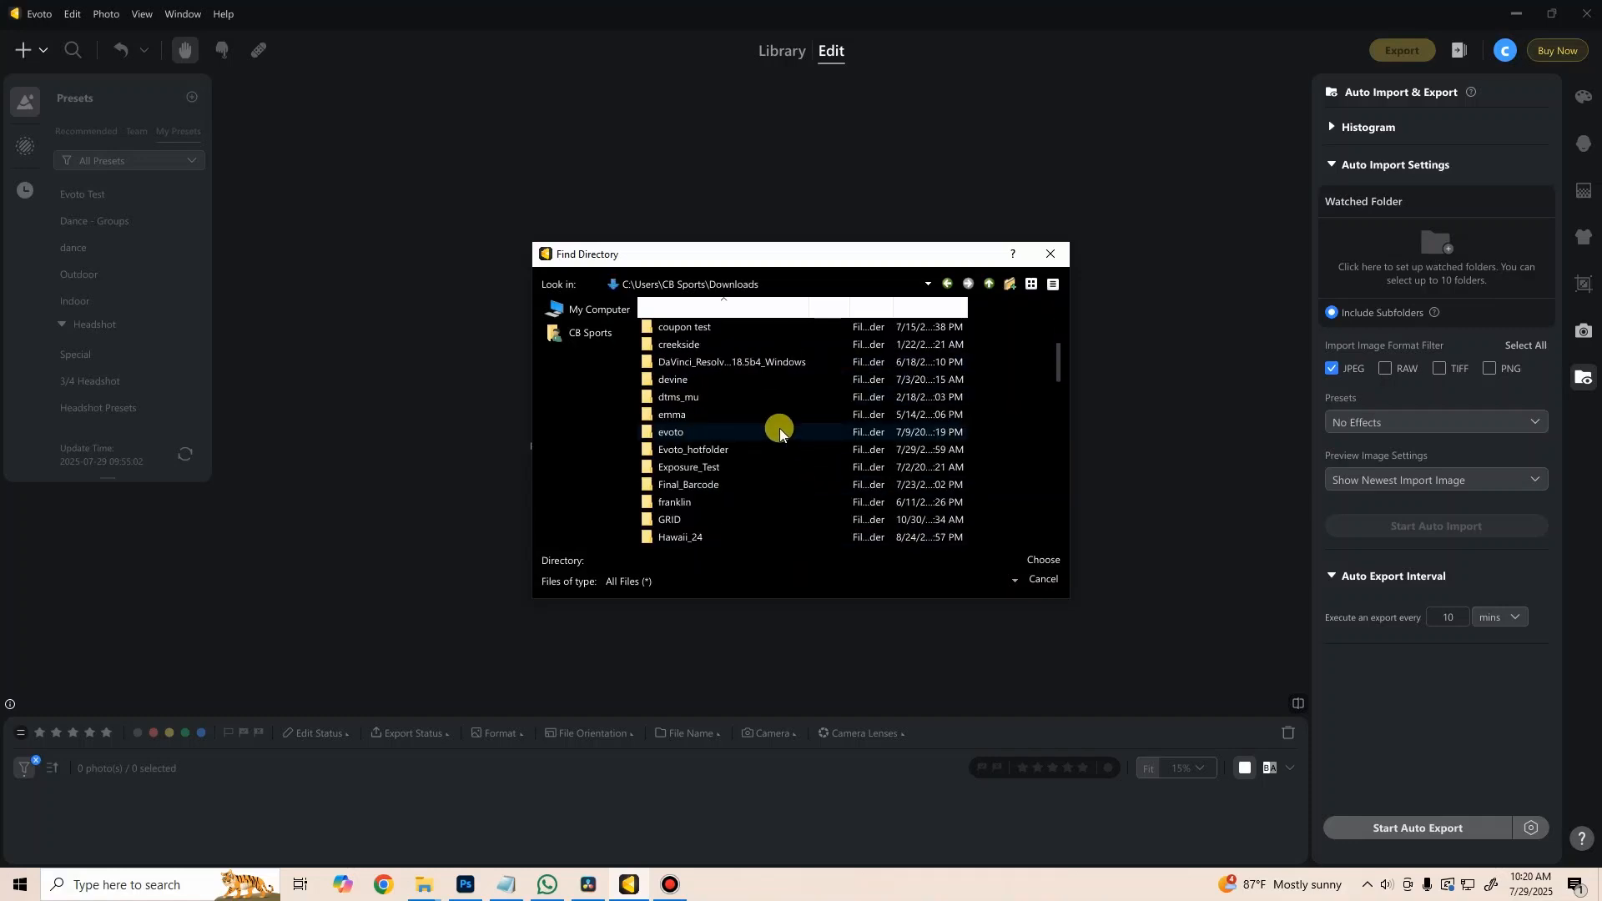
pyautogui.doubleClick(768, 450)
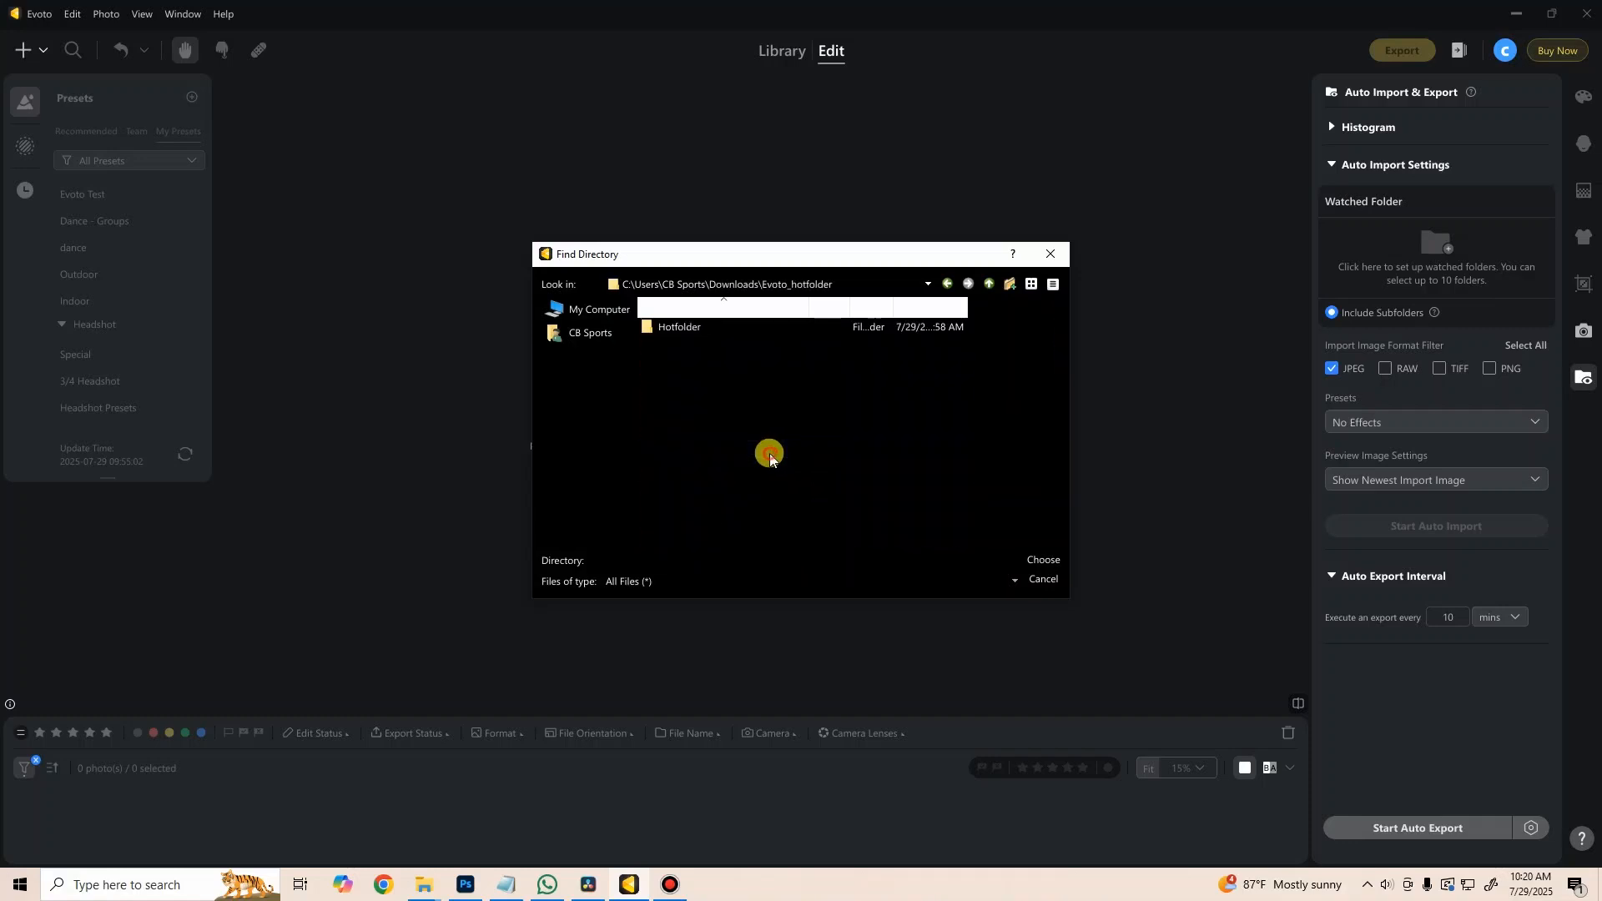
pyautogui.doubleClick(711, 328)
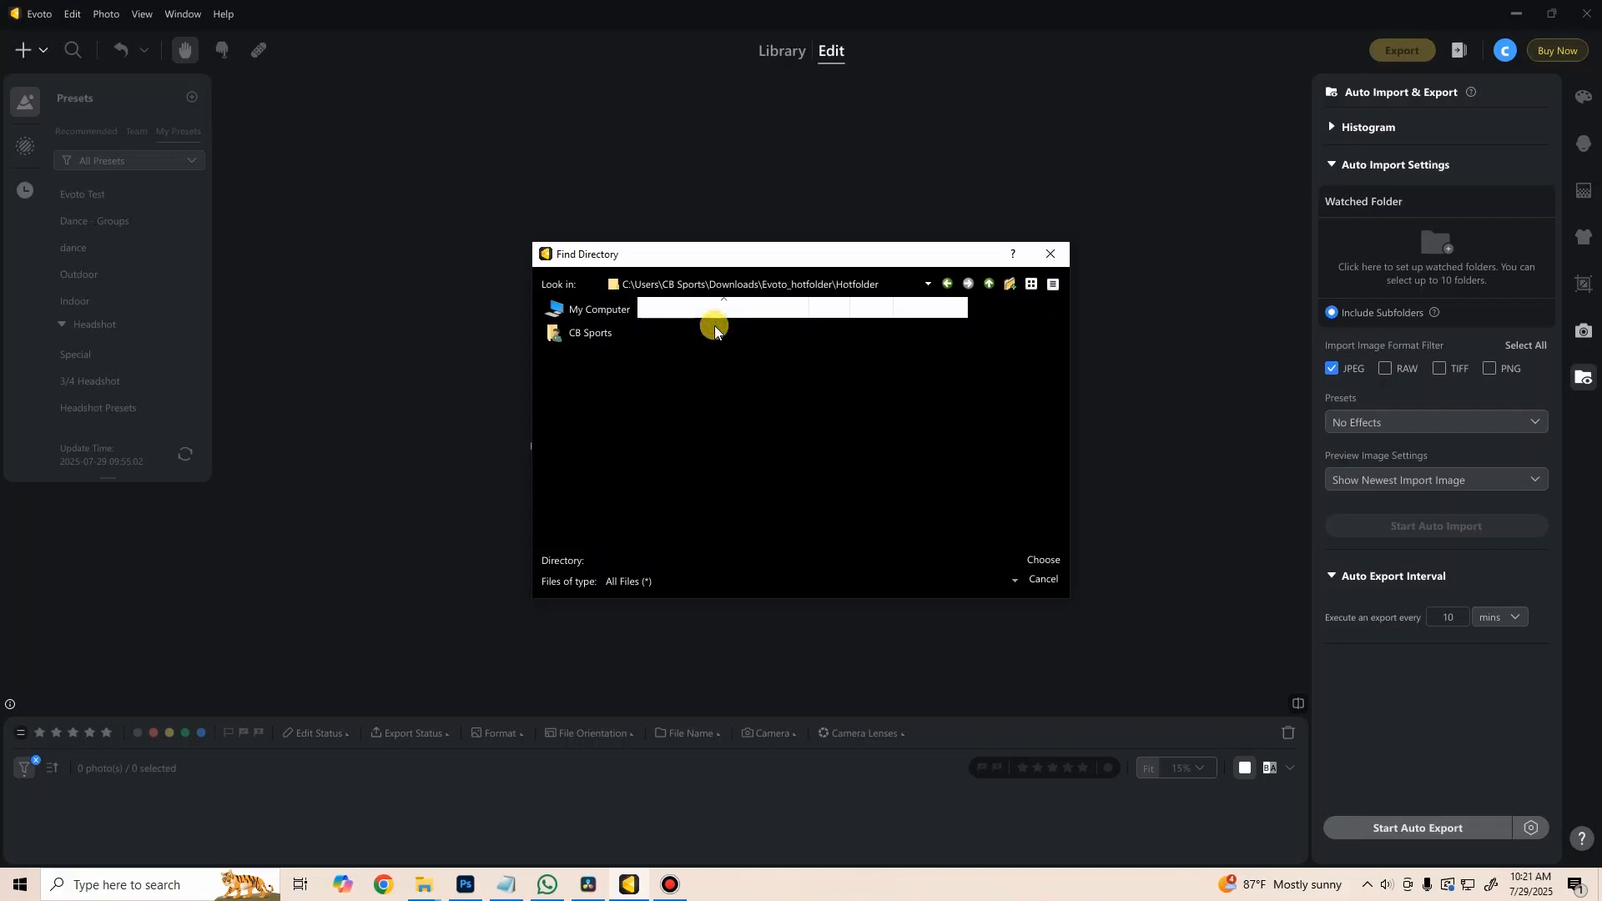
pyautogui.click(1044, 560)
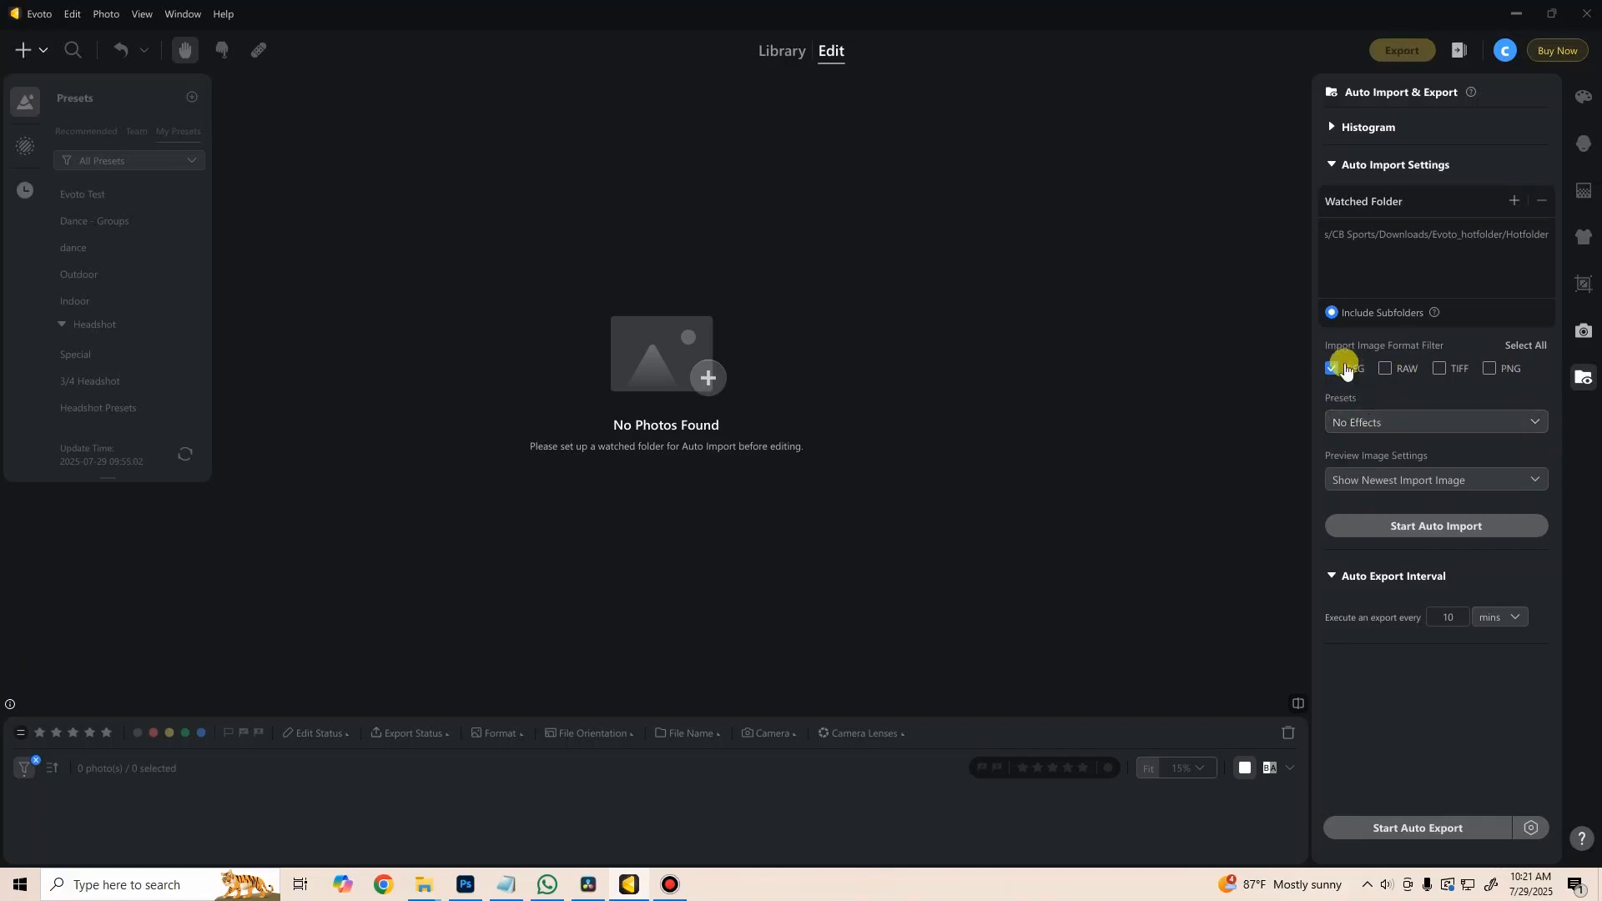
# Step: Assign the Sports/Outdoor preset to auto-imported images, keep Show Newest Import Image as the preview setting, and start Auto Import
pyautogui.click(1364, 424)
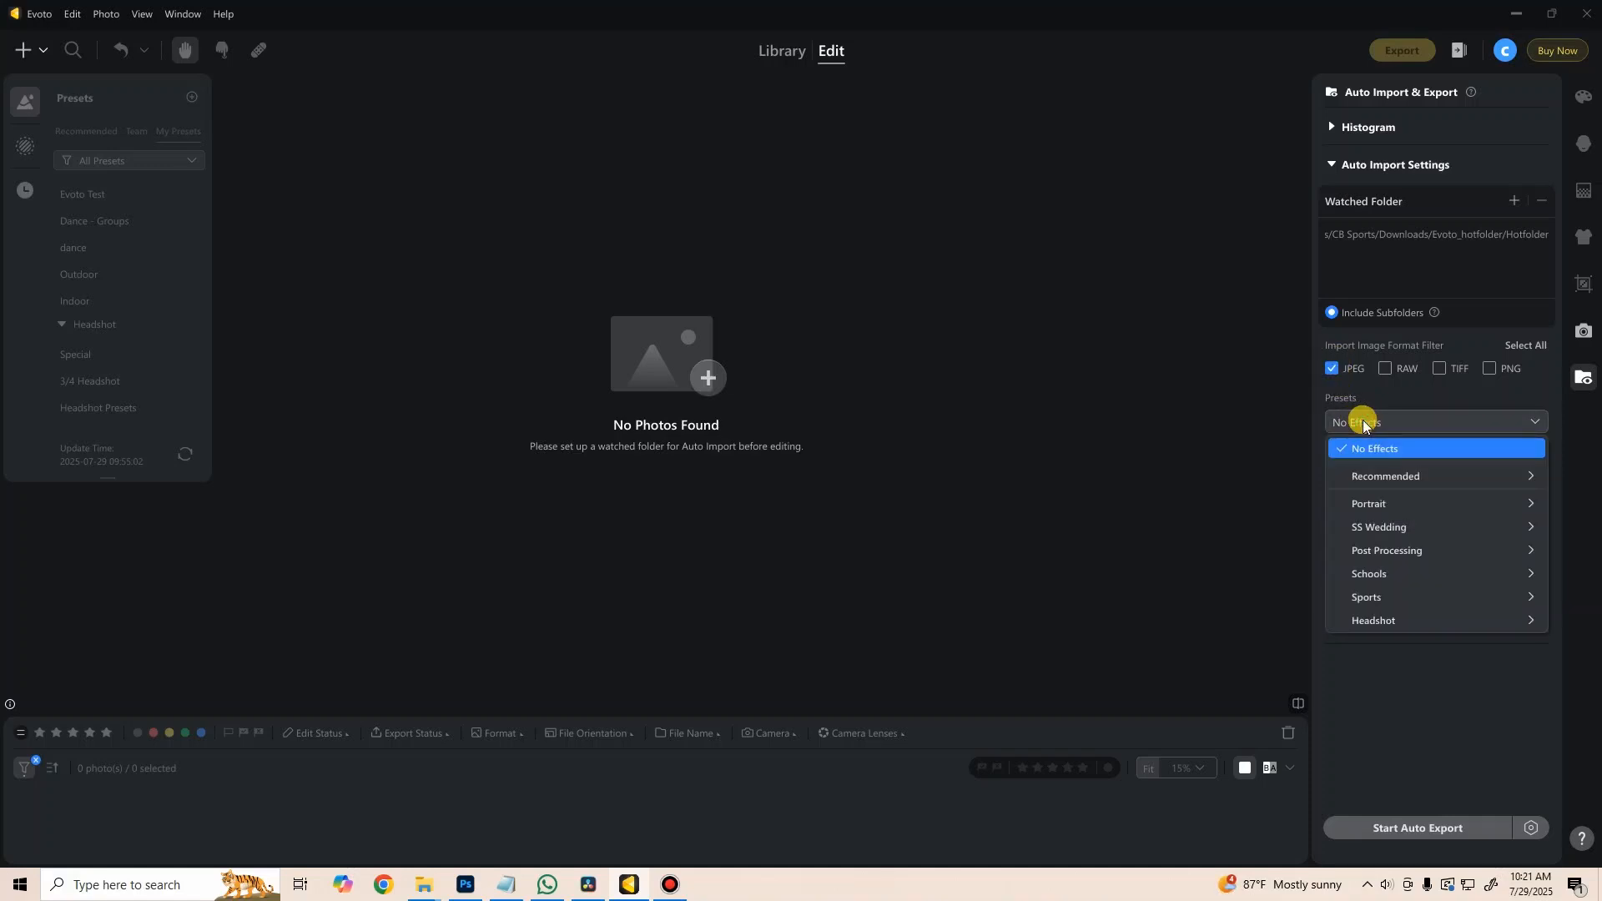
pyautogui.moveTo(1414, 596)
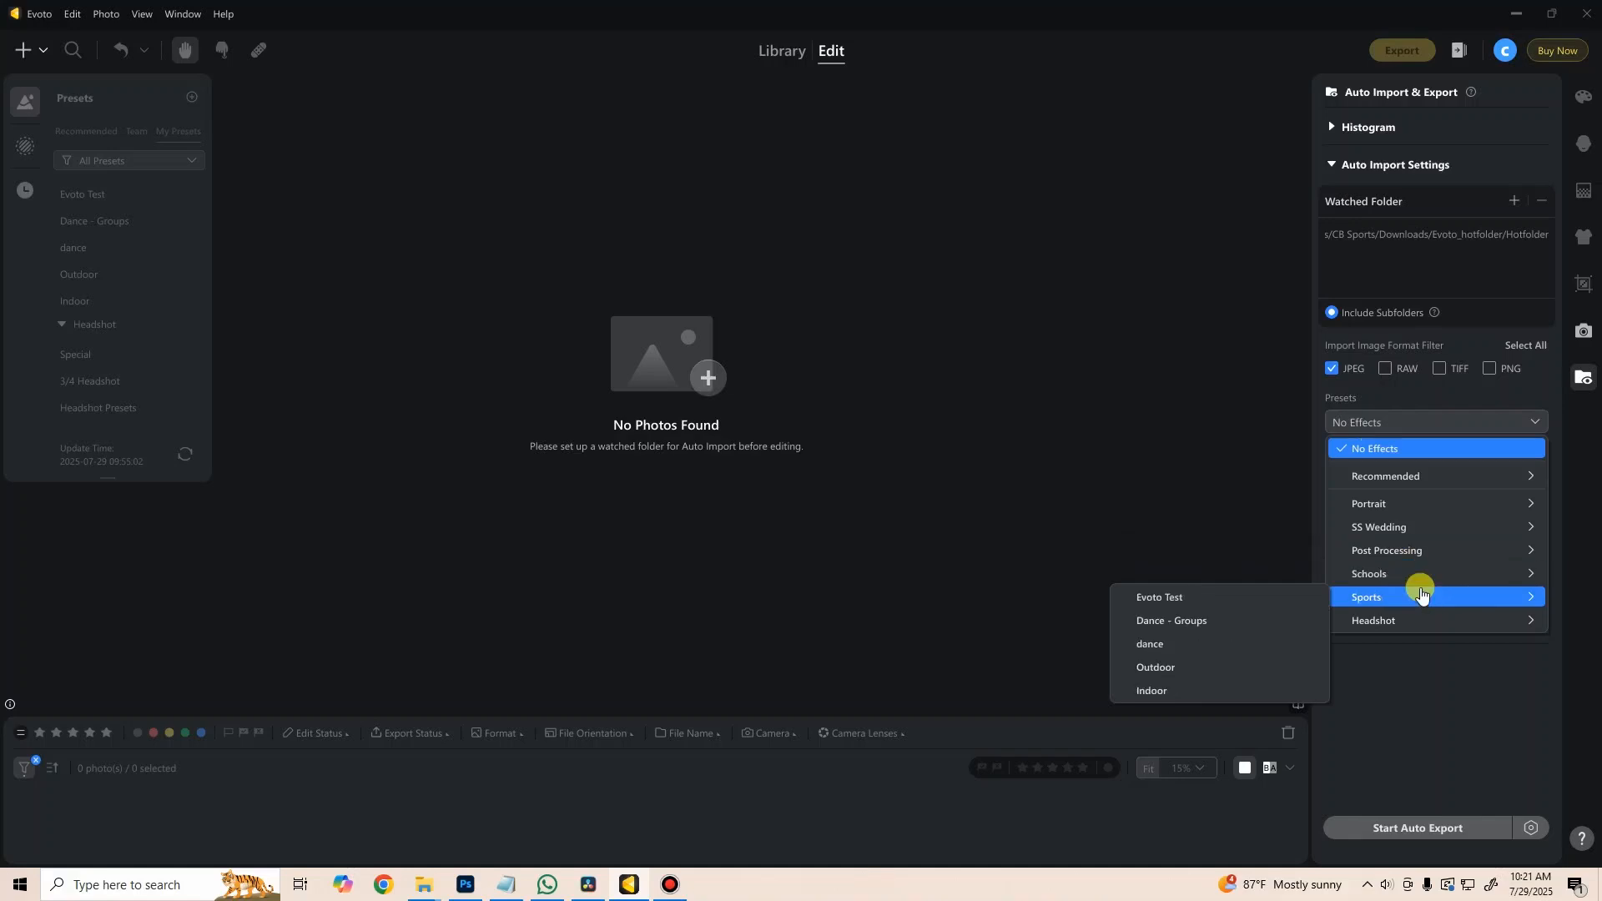
pyautogui.click(1173, 668)
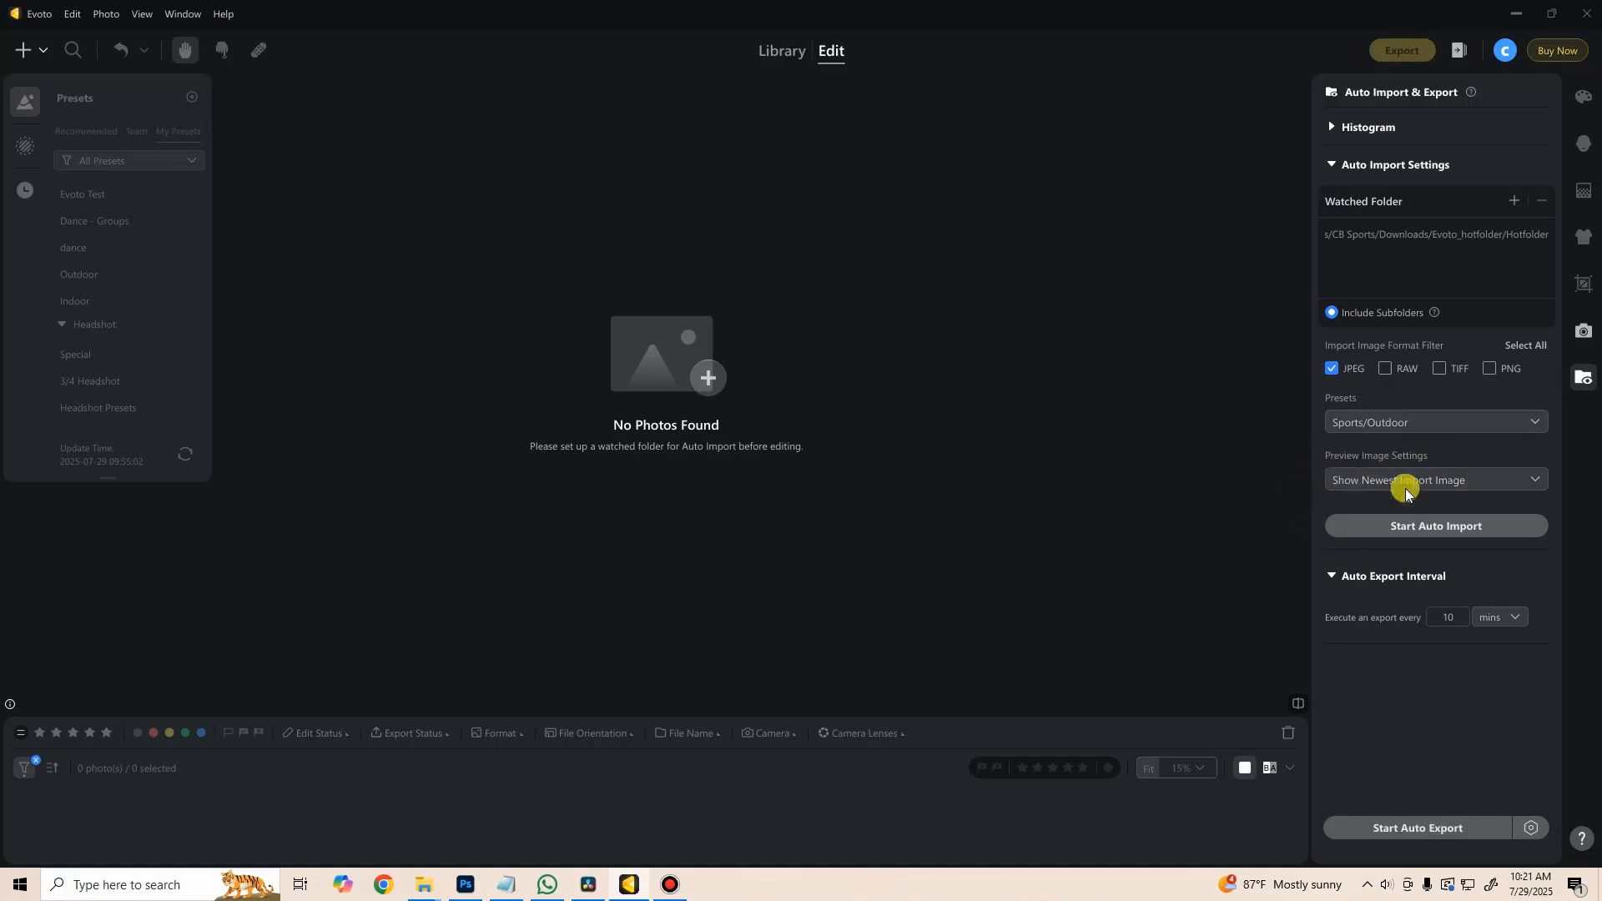
pyautogui.click(1427, 474)
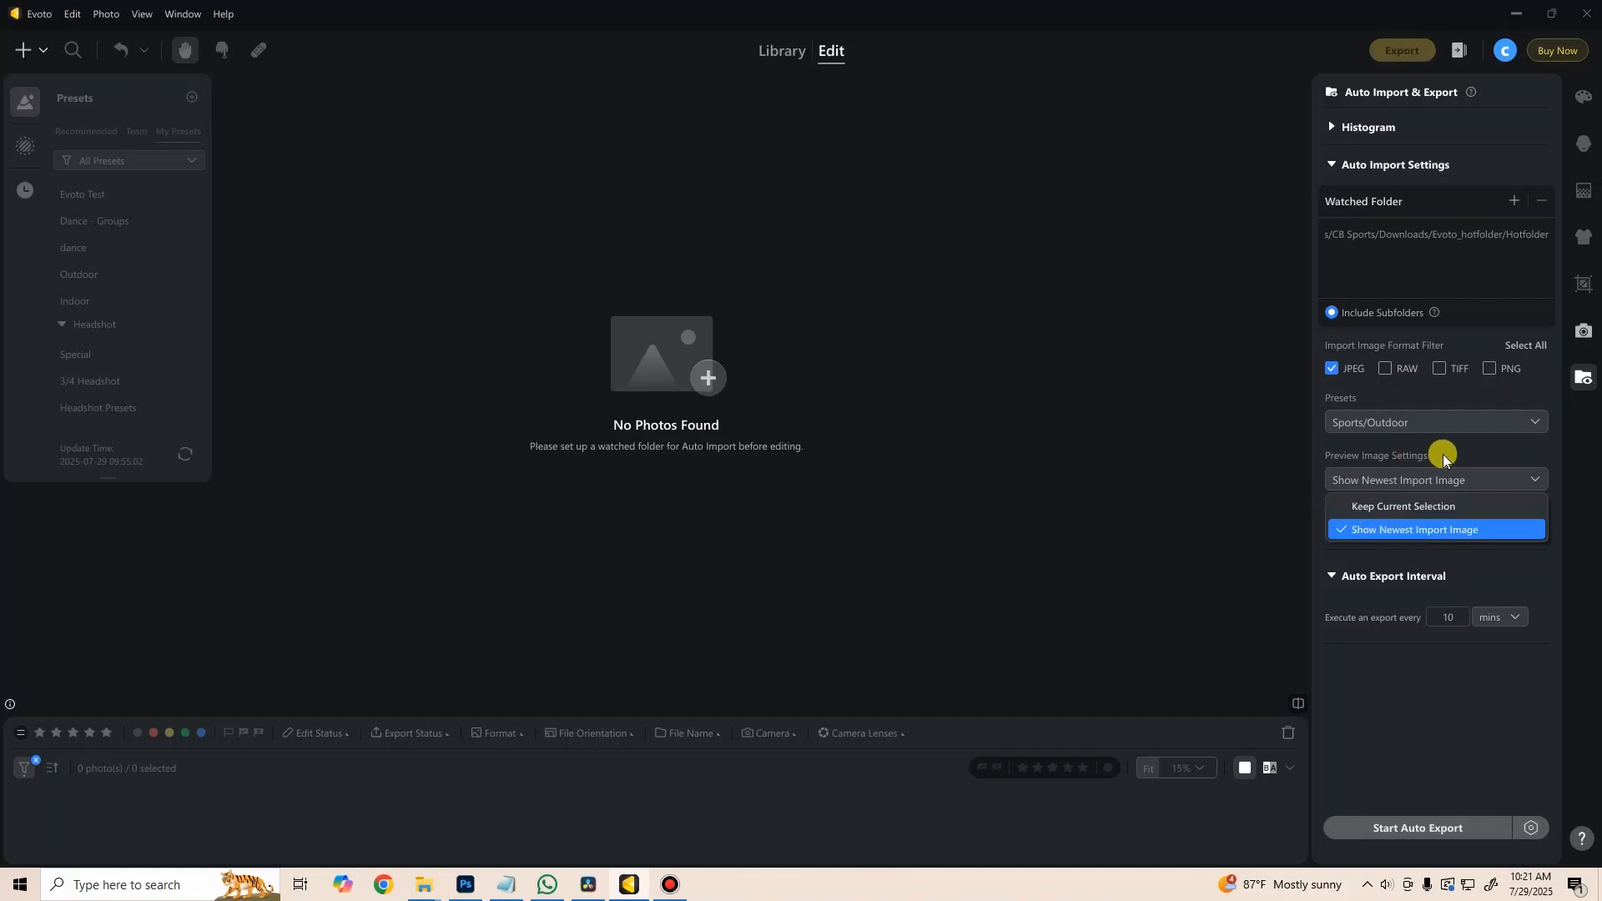
pyautogui.click(1465, 461)
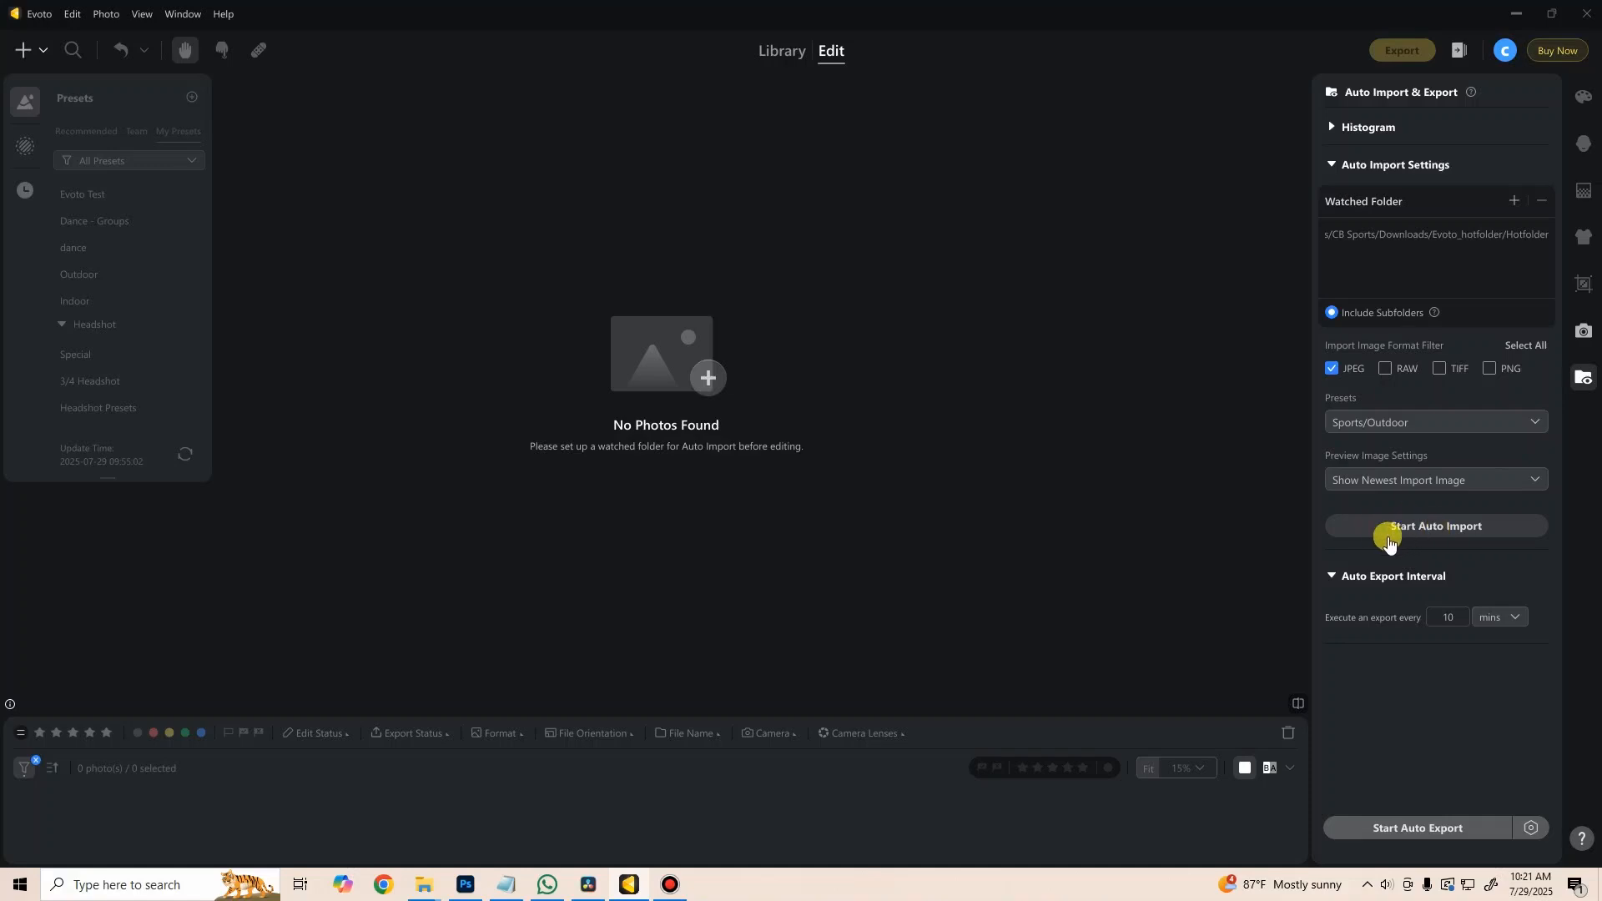
pyautogui.click(1481, 526)
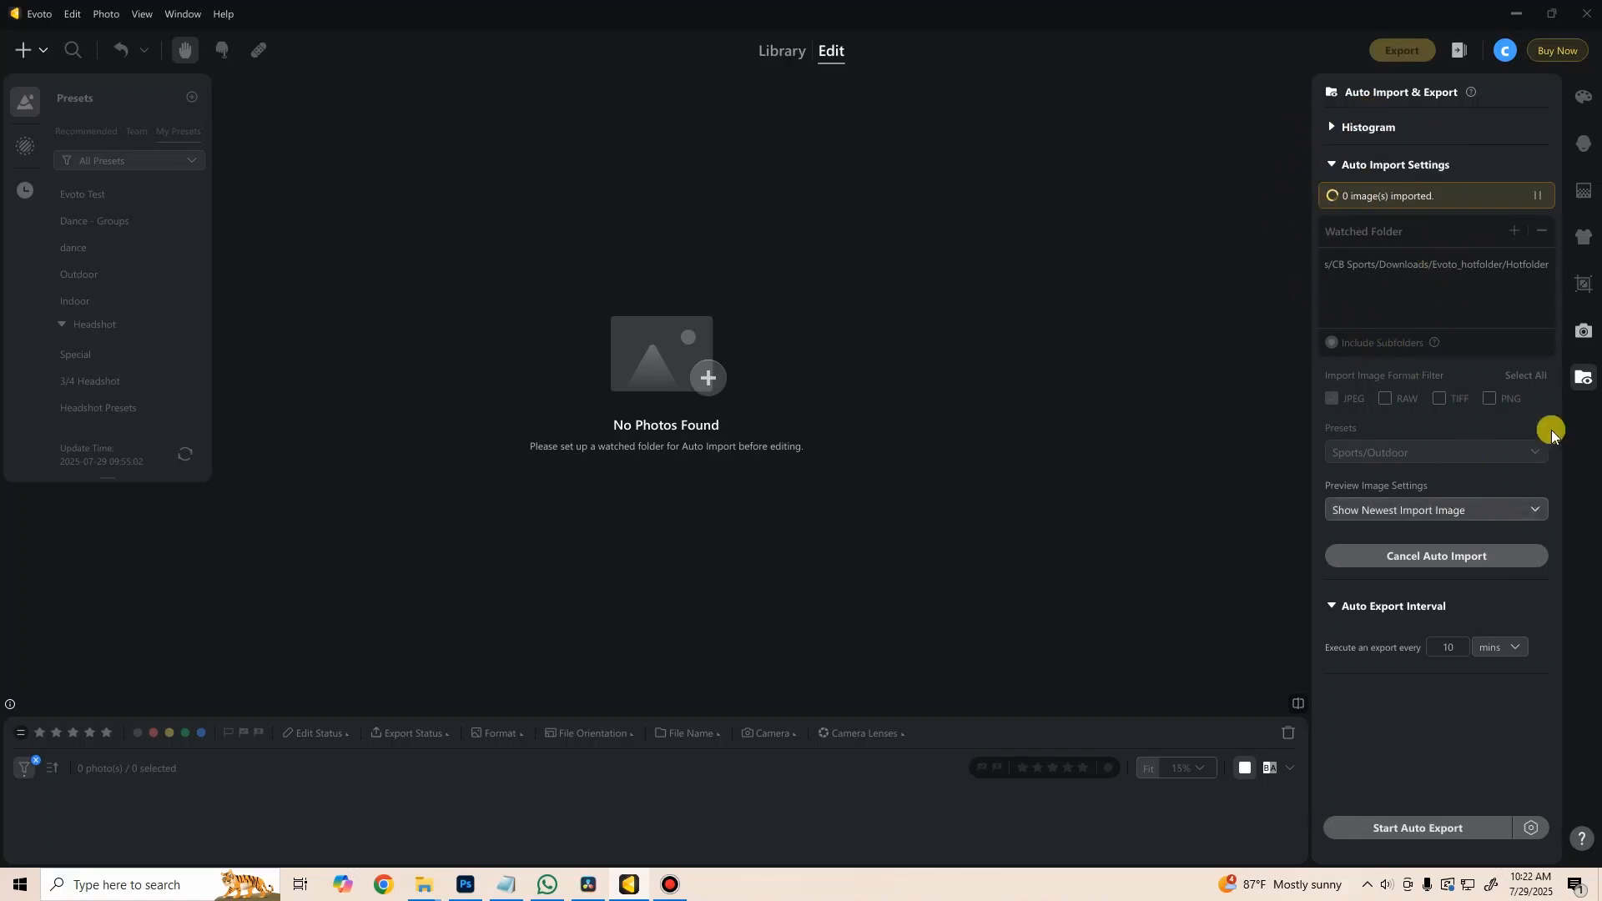
pyautogui.click(1332, 606)
pyautogui.click(1332, 606)
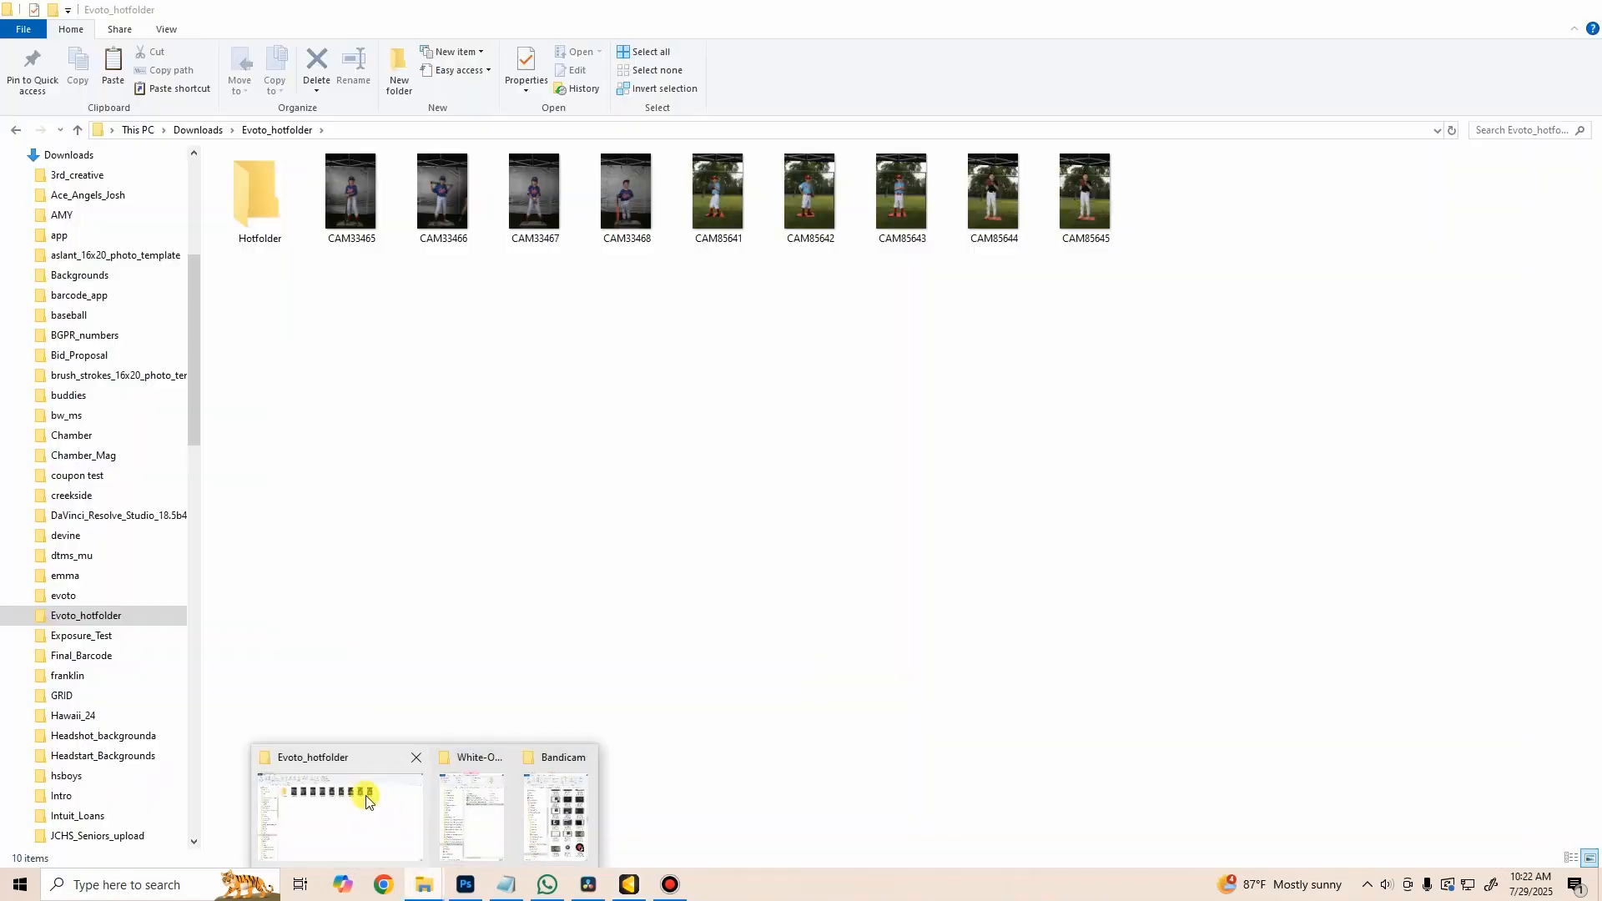
pyautogui.click(365, 794)
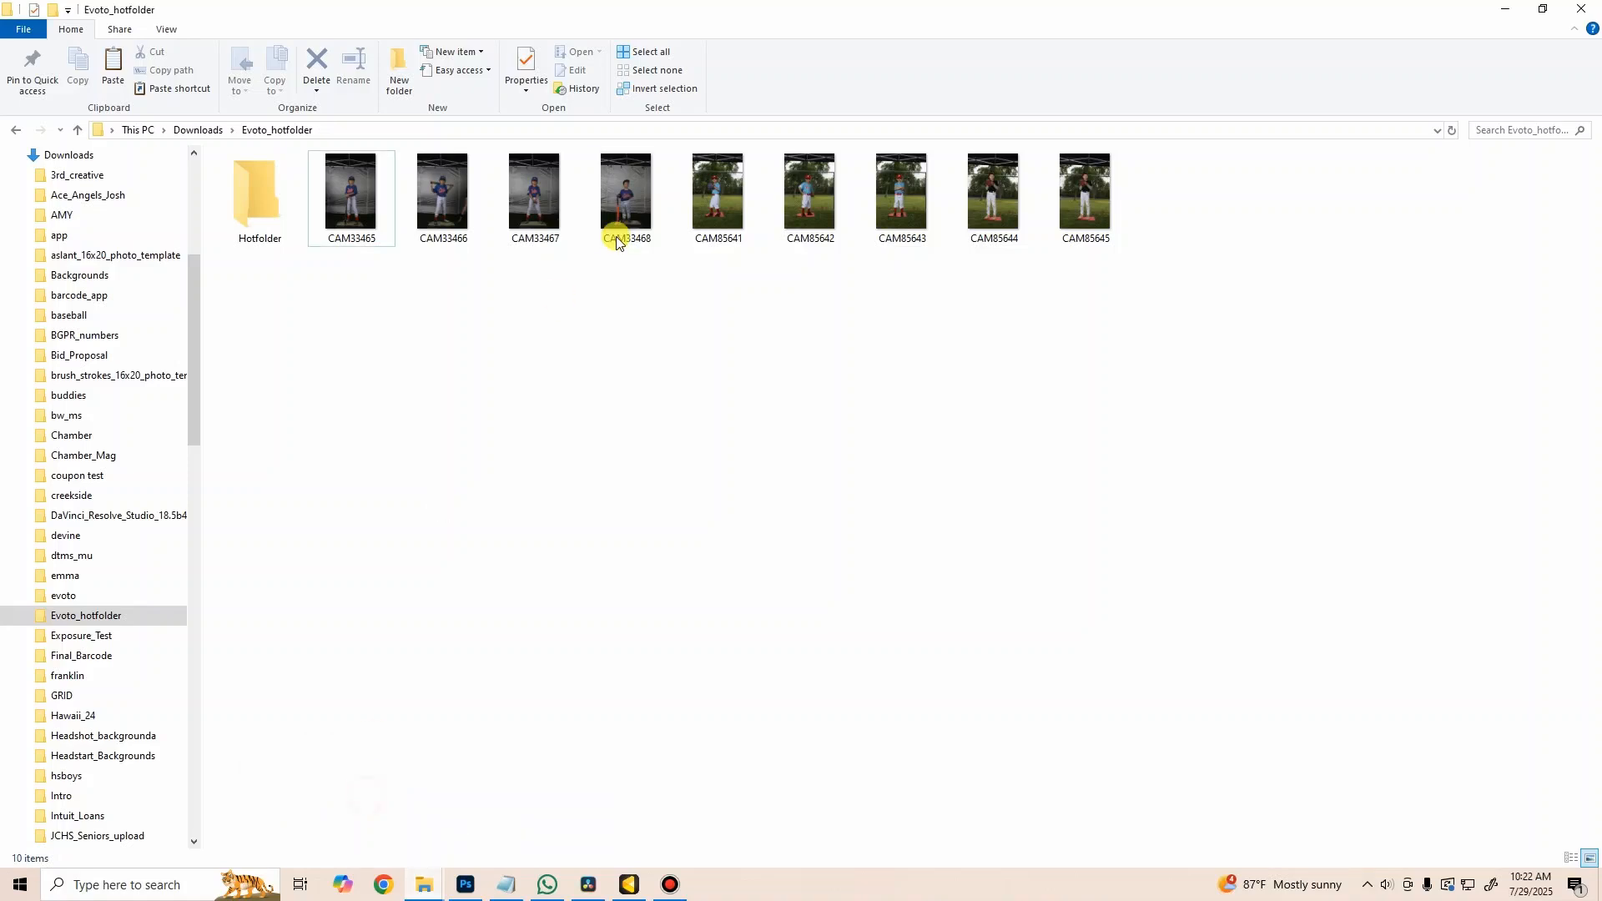
pyautogui.click(1541, 8)
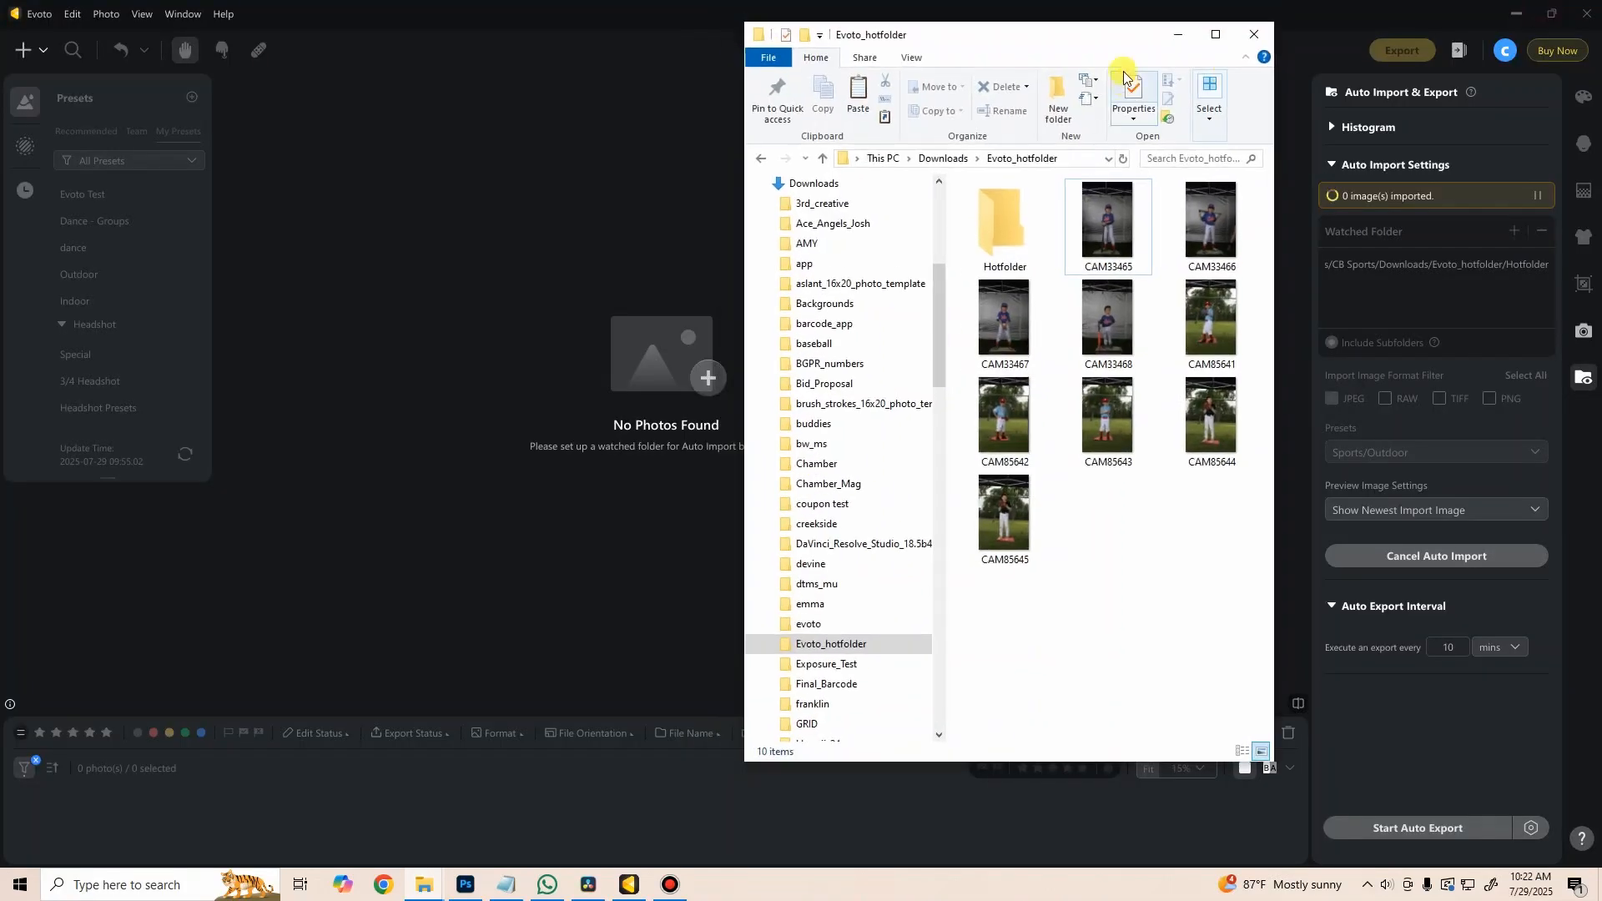
pyautogui.moveTo(1111, 37); pyautogui.dragTo(1122, 107)
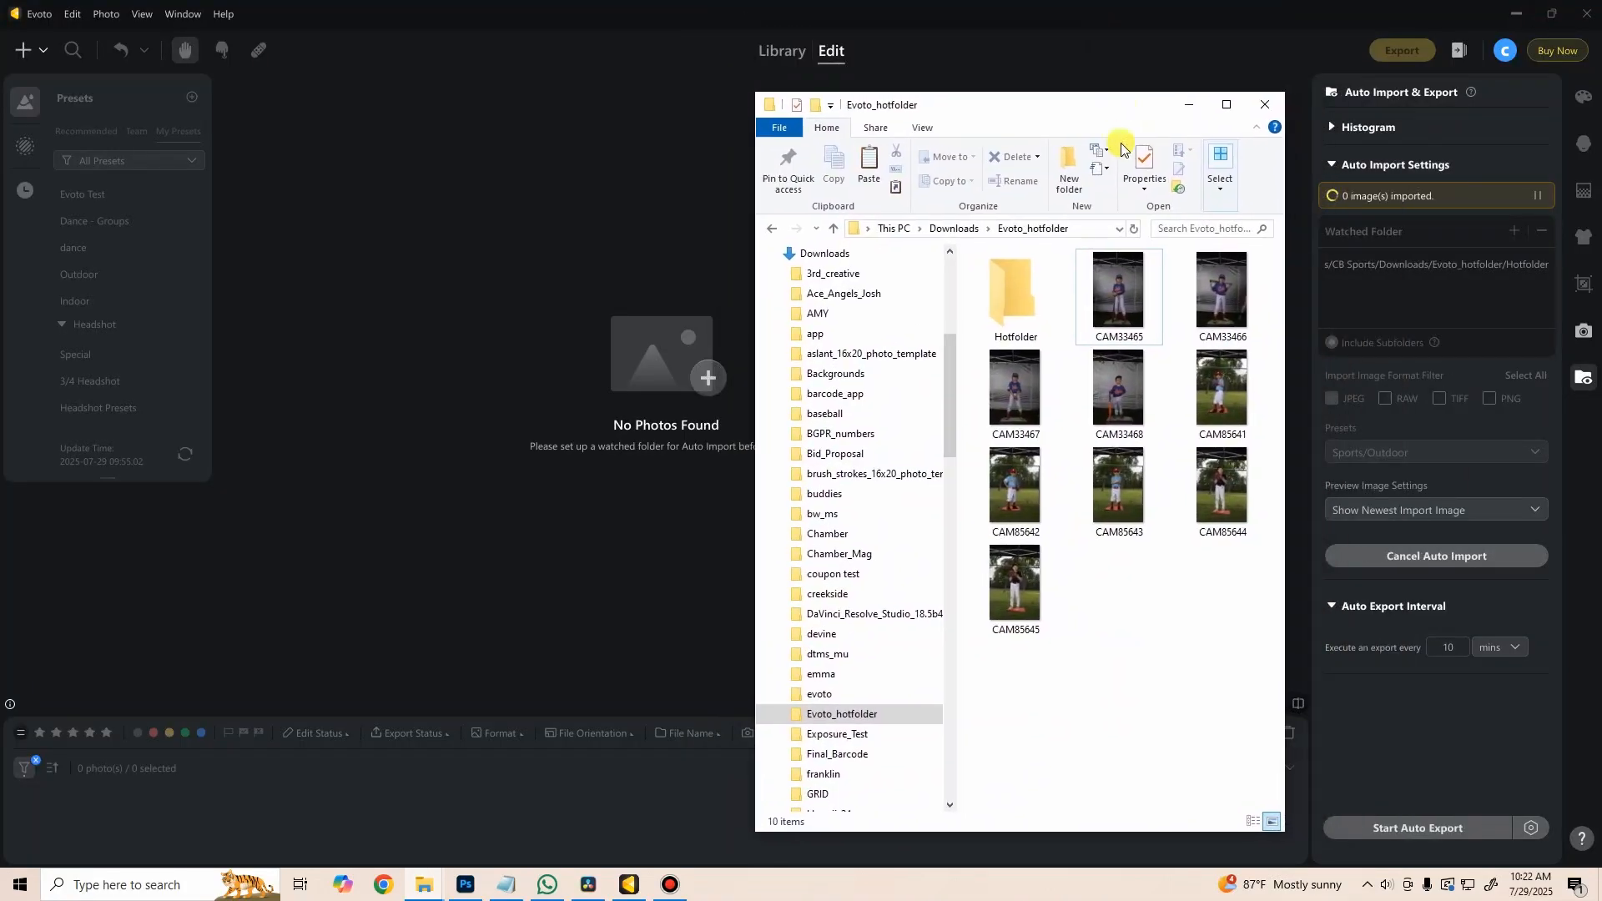
# Step: Move photos CAM33465, CAM33467, CAM33466, CAM33468, CAM85641 and CAM85642 one at a time into the Hotfolder subfolder
pyautogui.moveTo(1113, 277); pyautogui.dragTo(1022, 304)
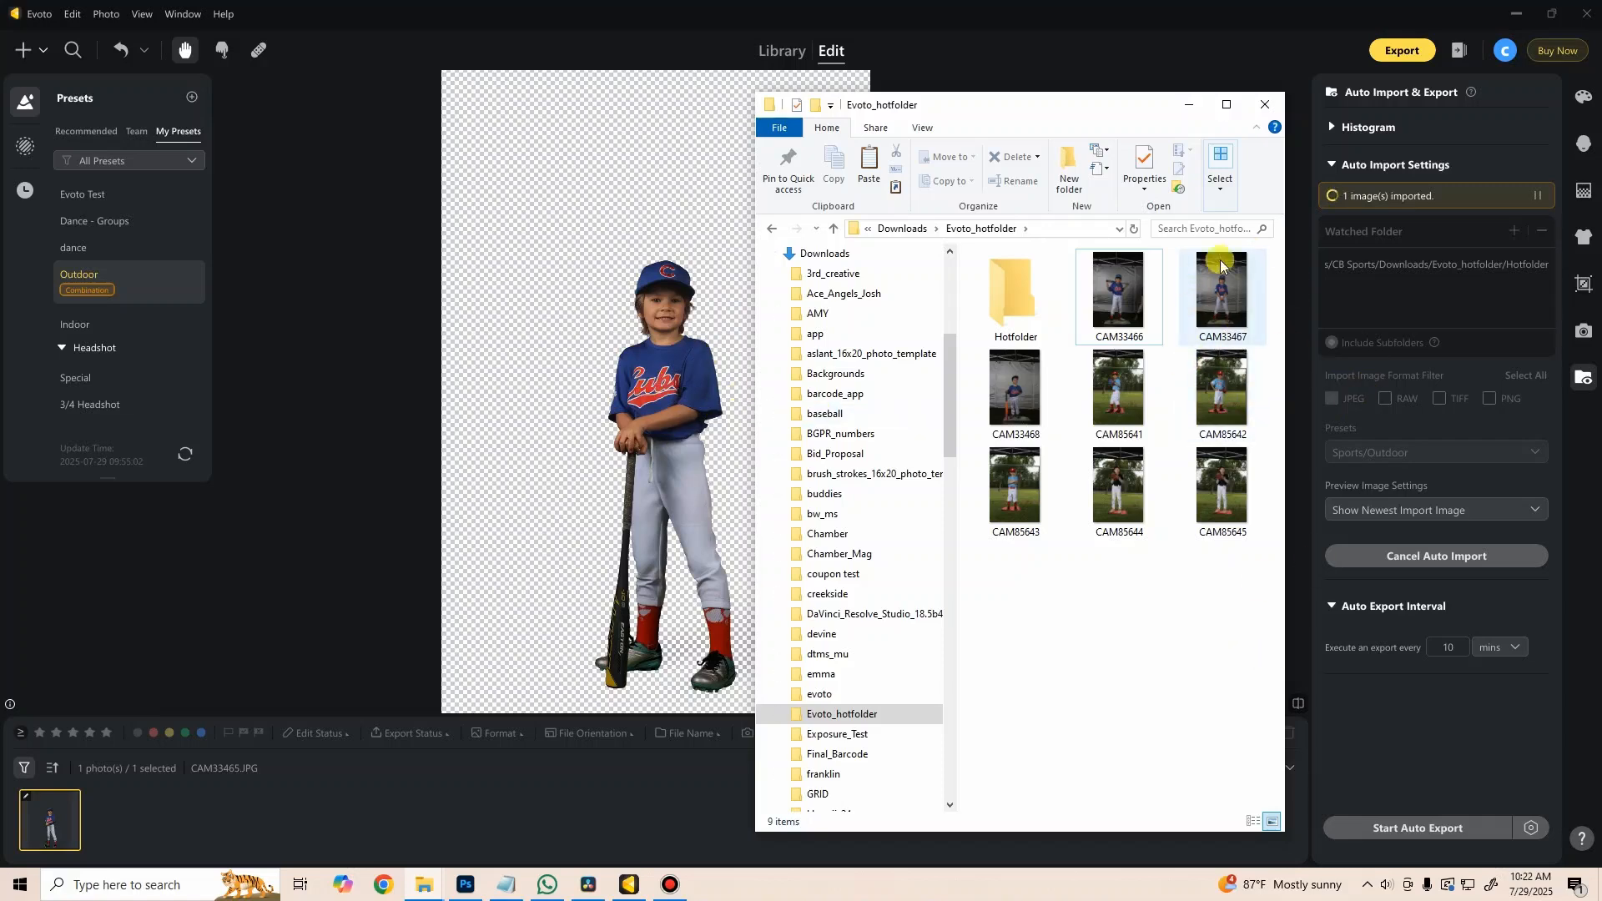
pyautogui.moveTo(1241, 298); pyautogui.dragTo(1015, 314)
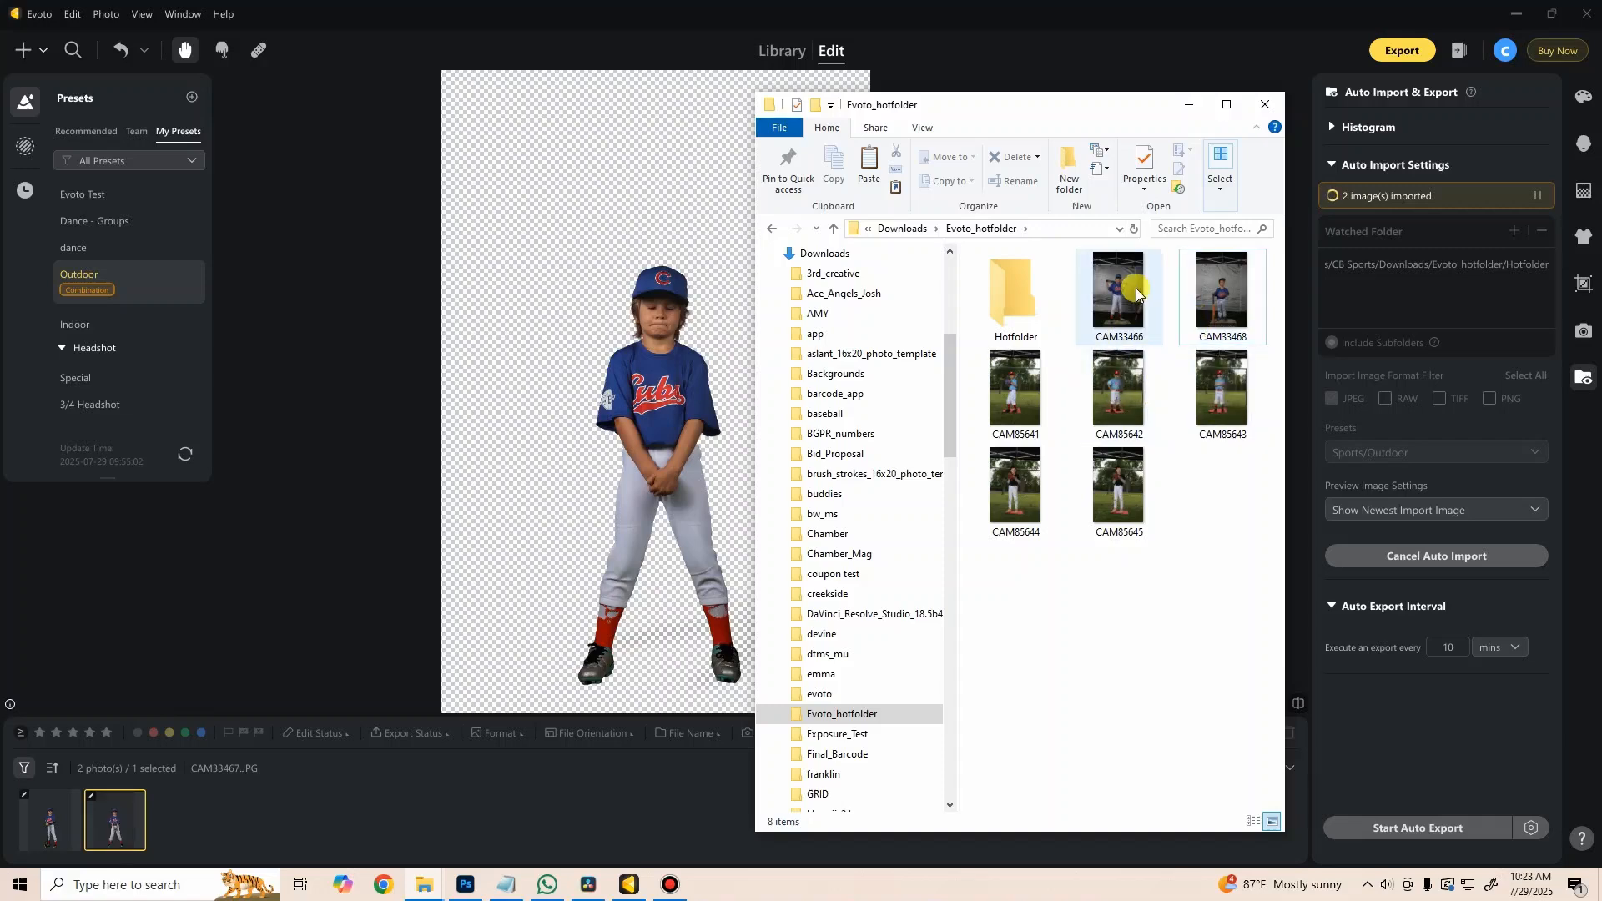
pyautogui.click(1134, 292)
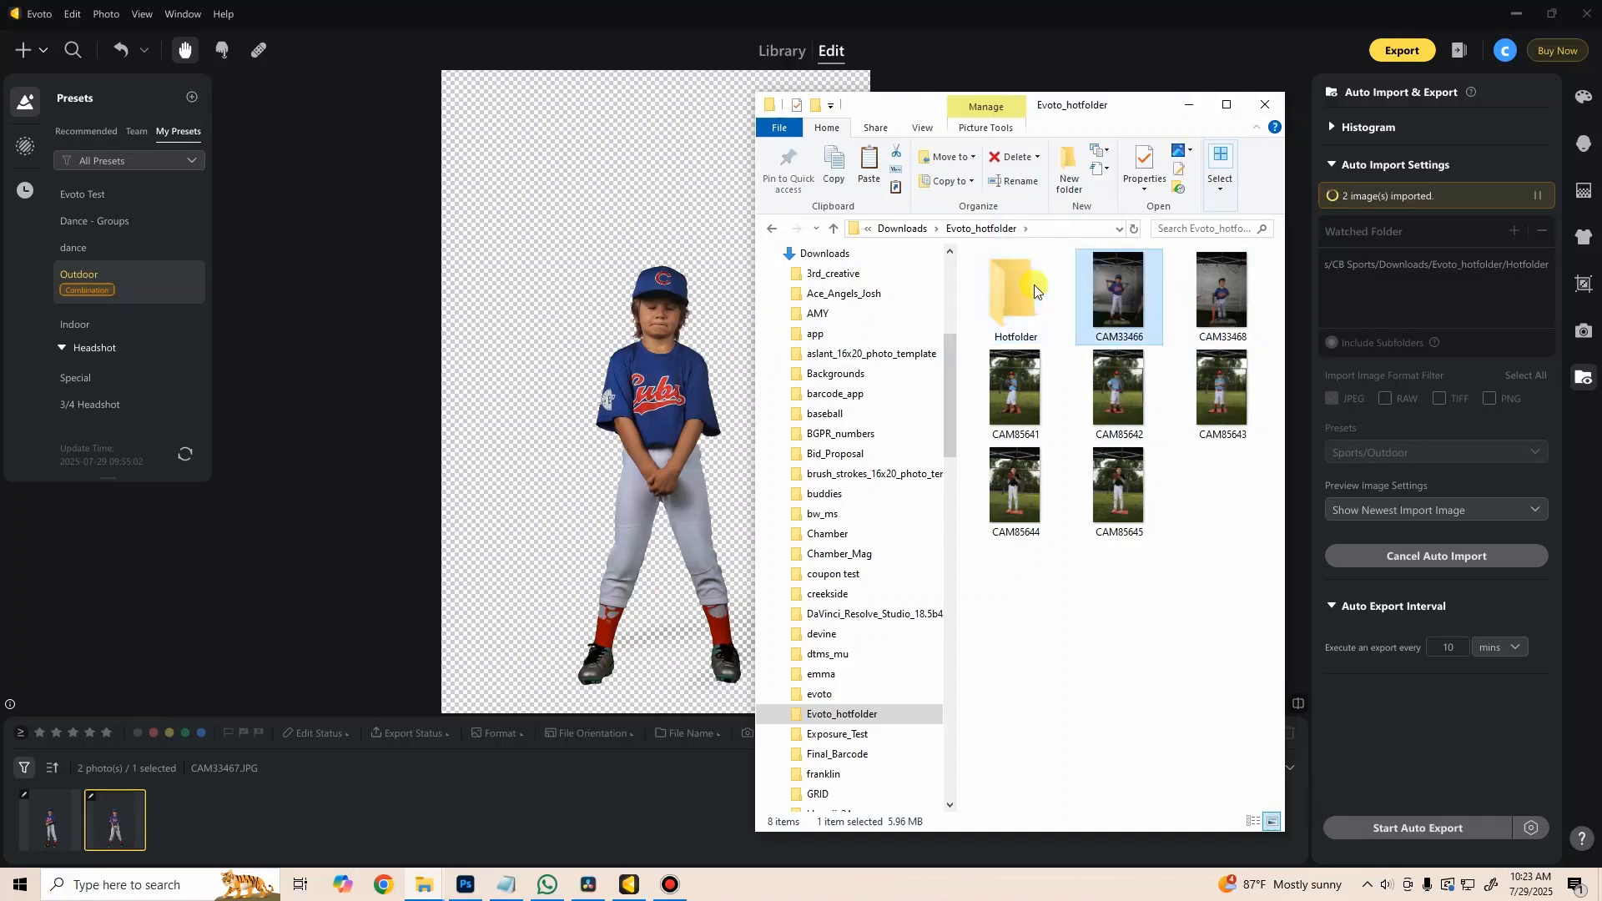
pyautogui.press('Delete')
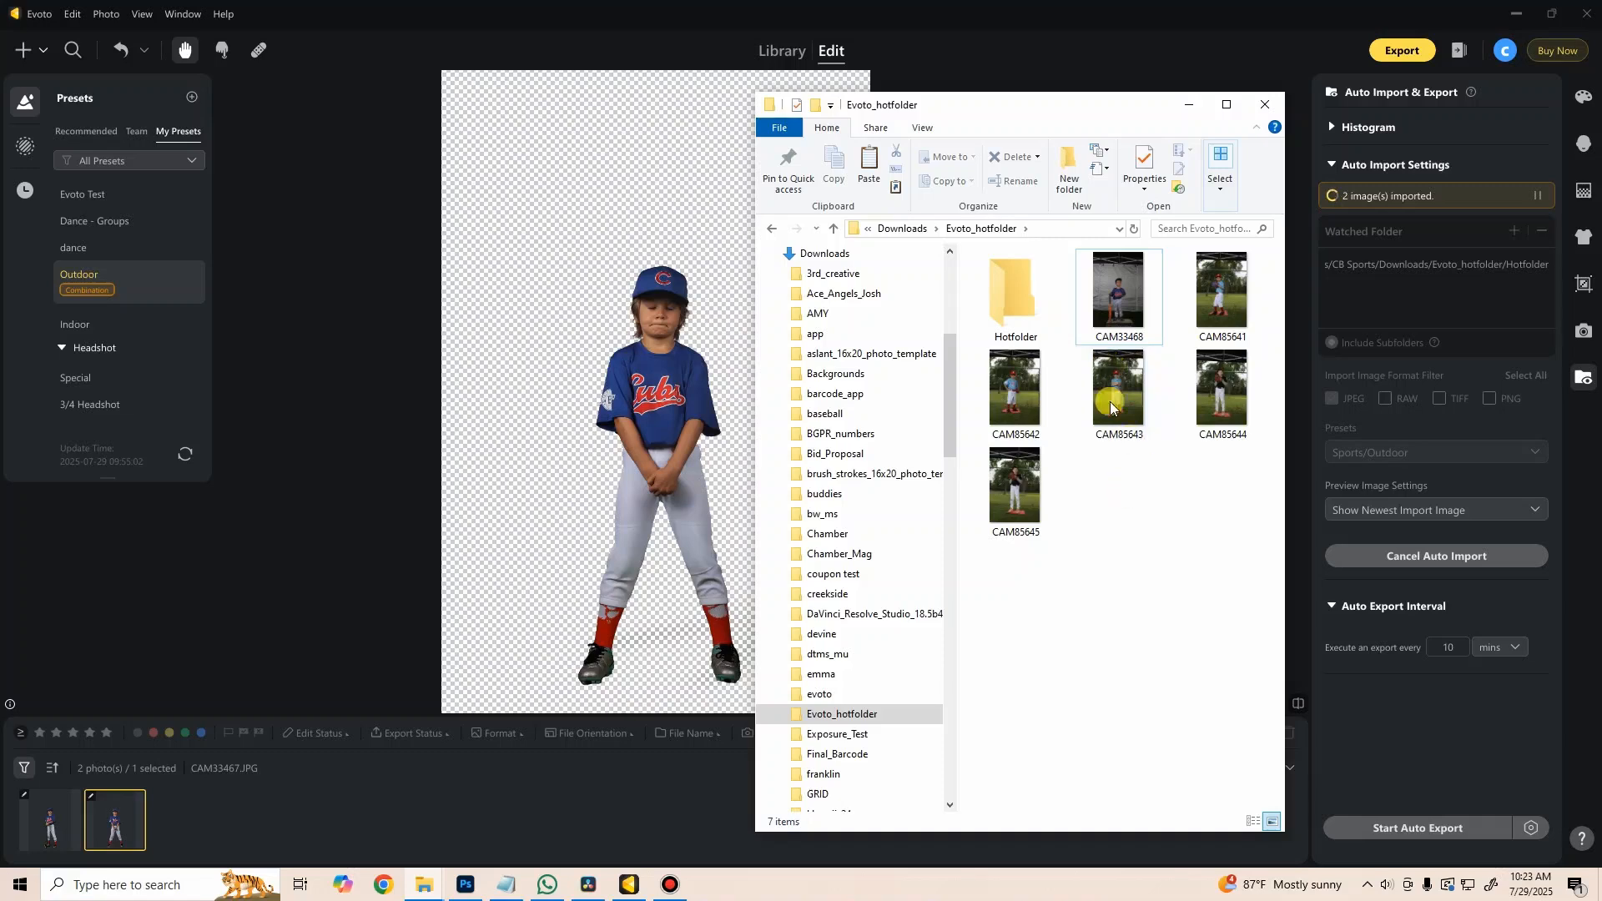
pyautogui.moveTo(1118, 296); pyautogui.dragTo(1014, 302)
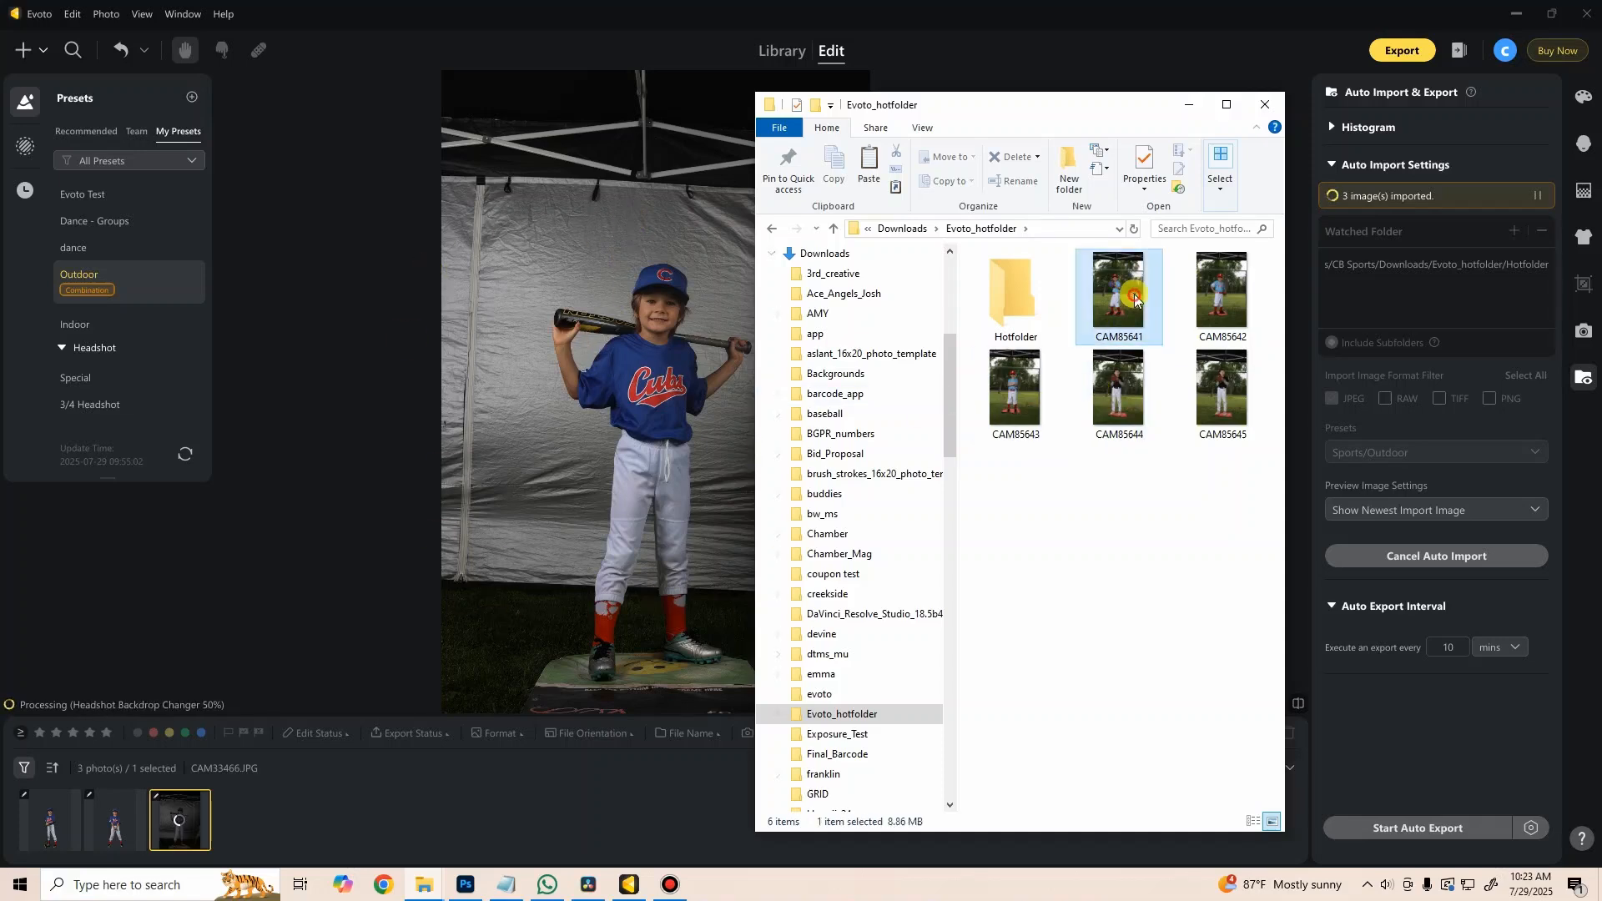
pyautogui.click(1118, 296)
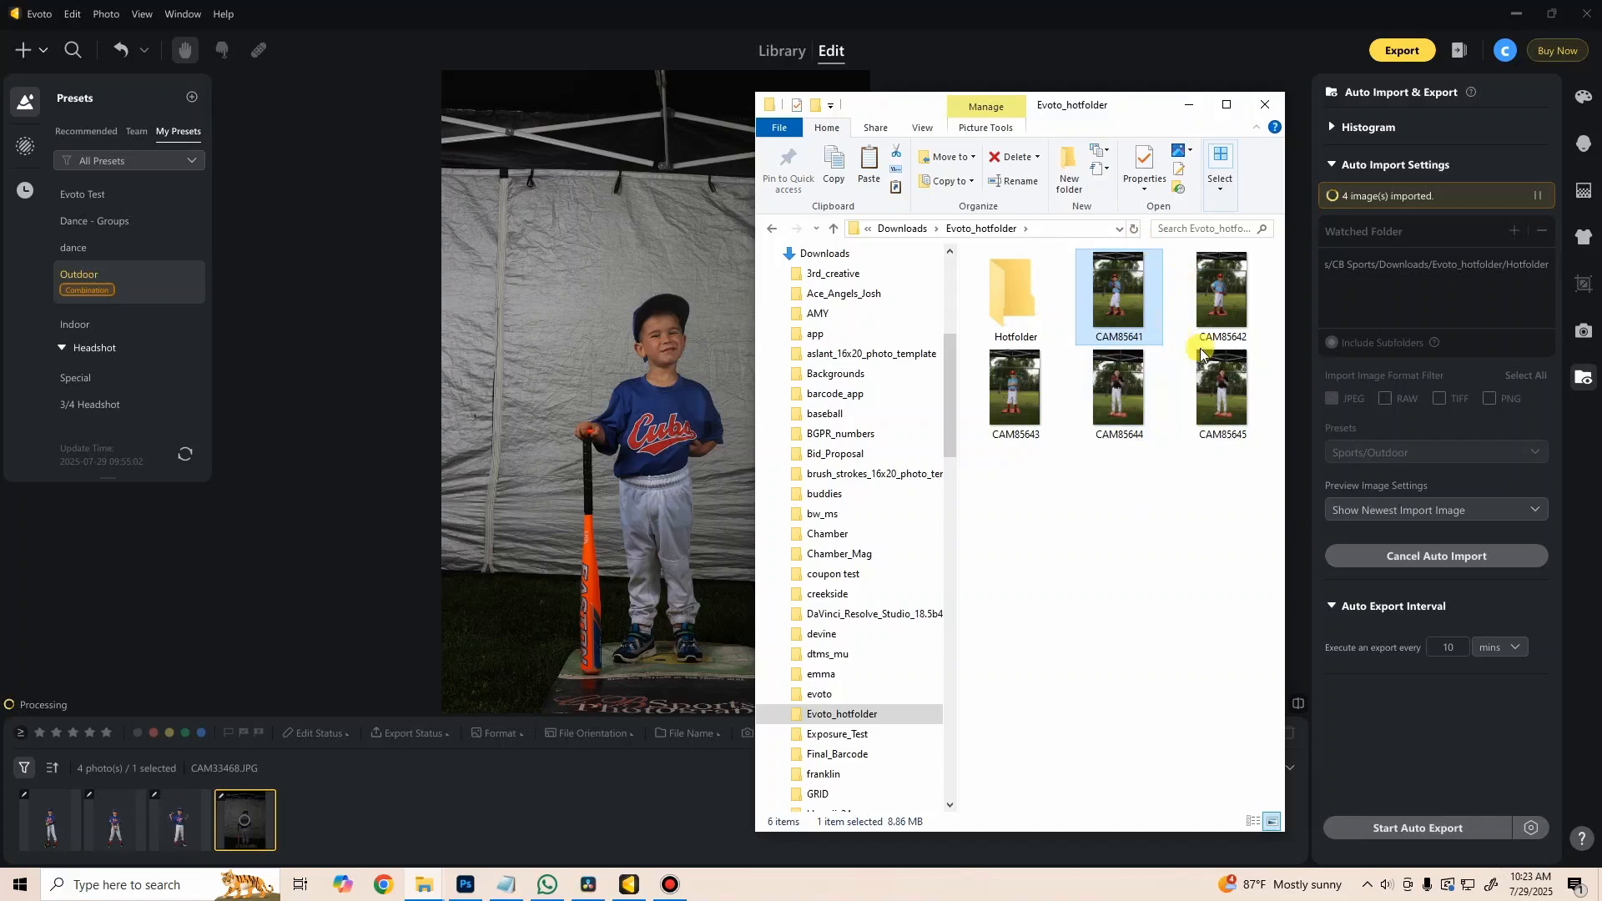
pyautogui.moveTo(1118, 293); pyautogui.dragTo(1023, 293)
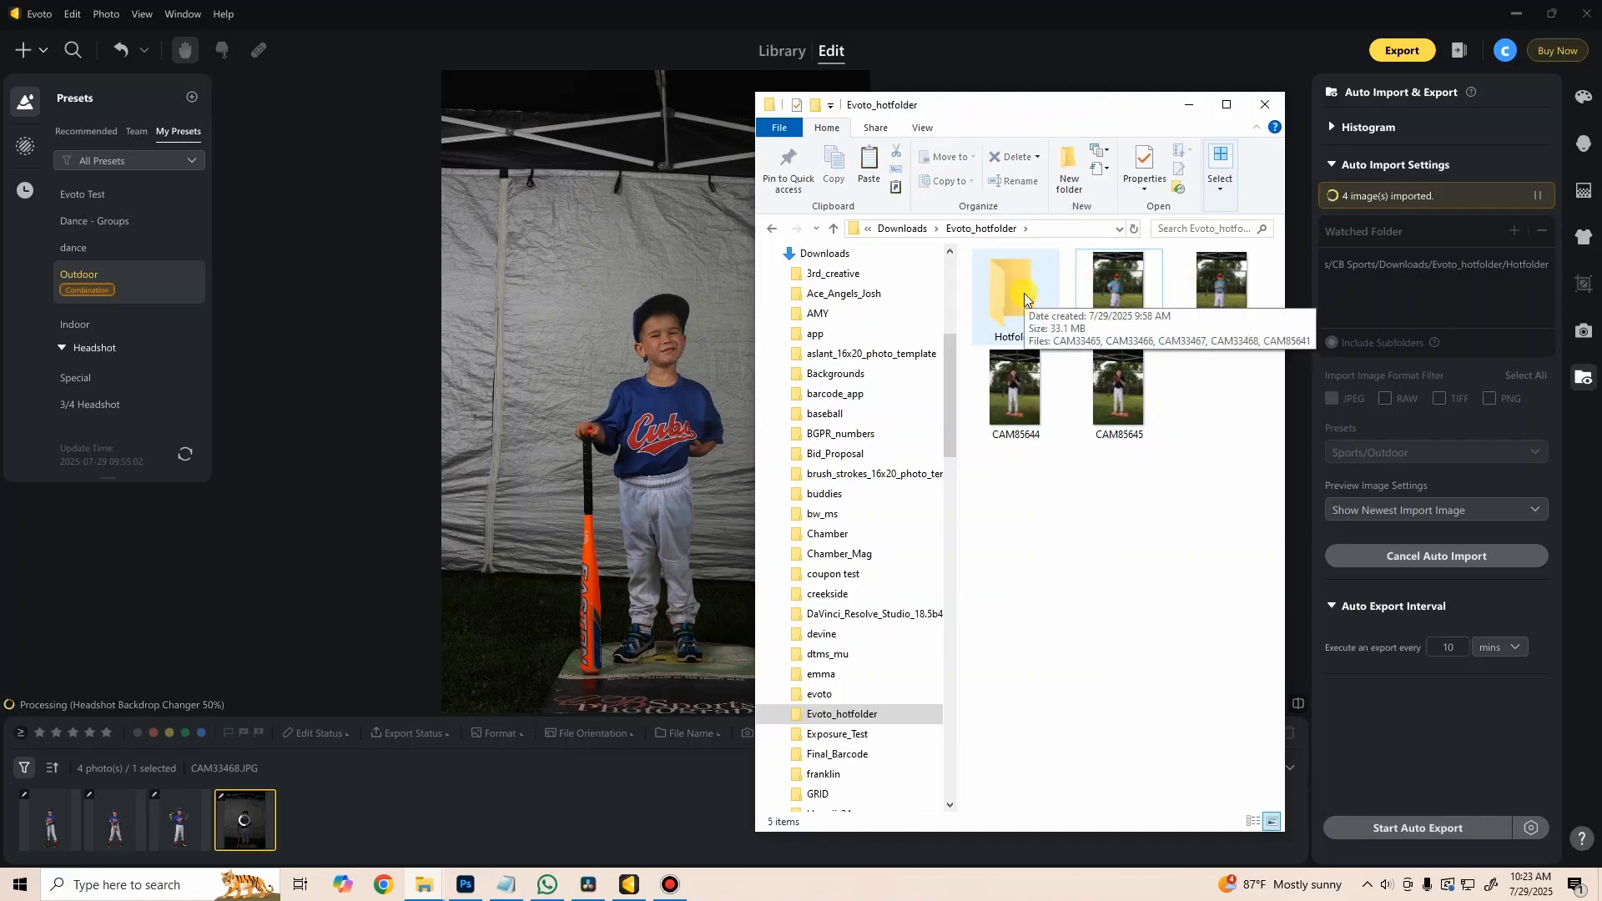
pyautogui.moveTo(1126, 298); pyautogui.dragTo(1019, 290)
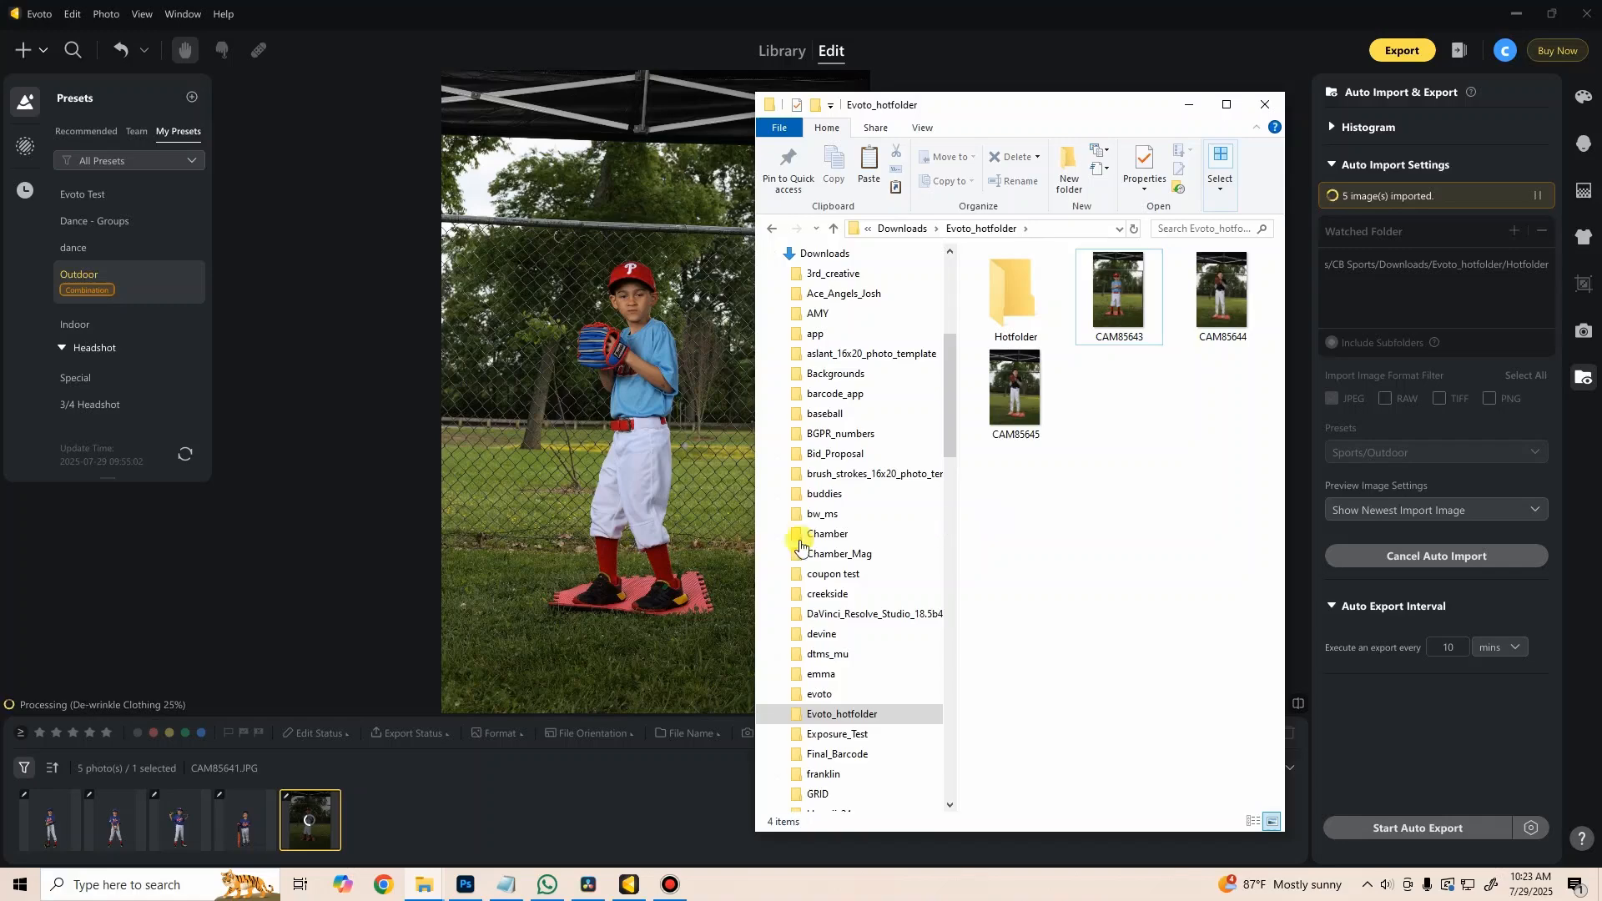
# Step: Copy the headshots CAM28369 through CAM28375 from the woman's portrait folder in Downloads into Evoto_hotfolder
pyautogui.click(892, 232)
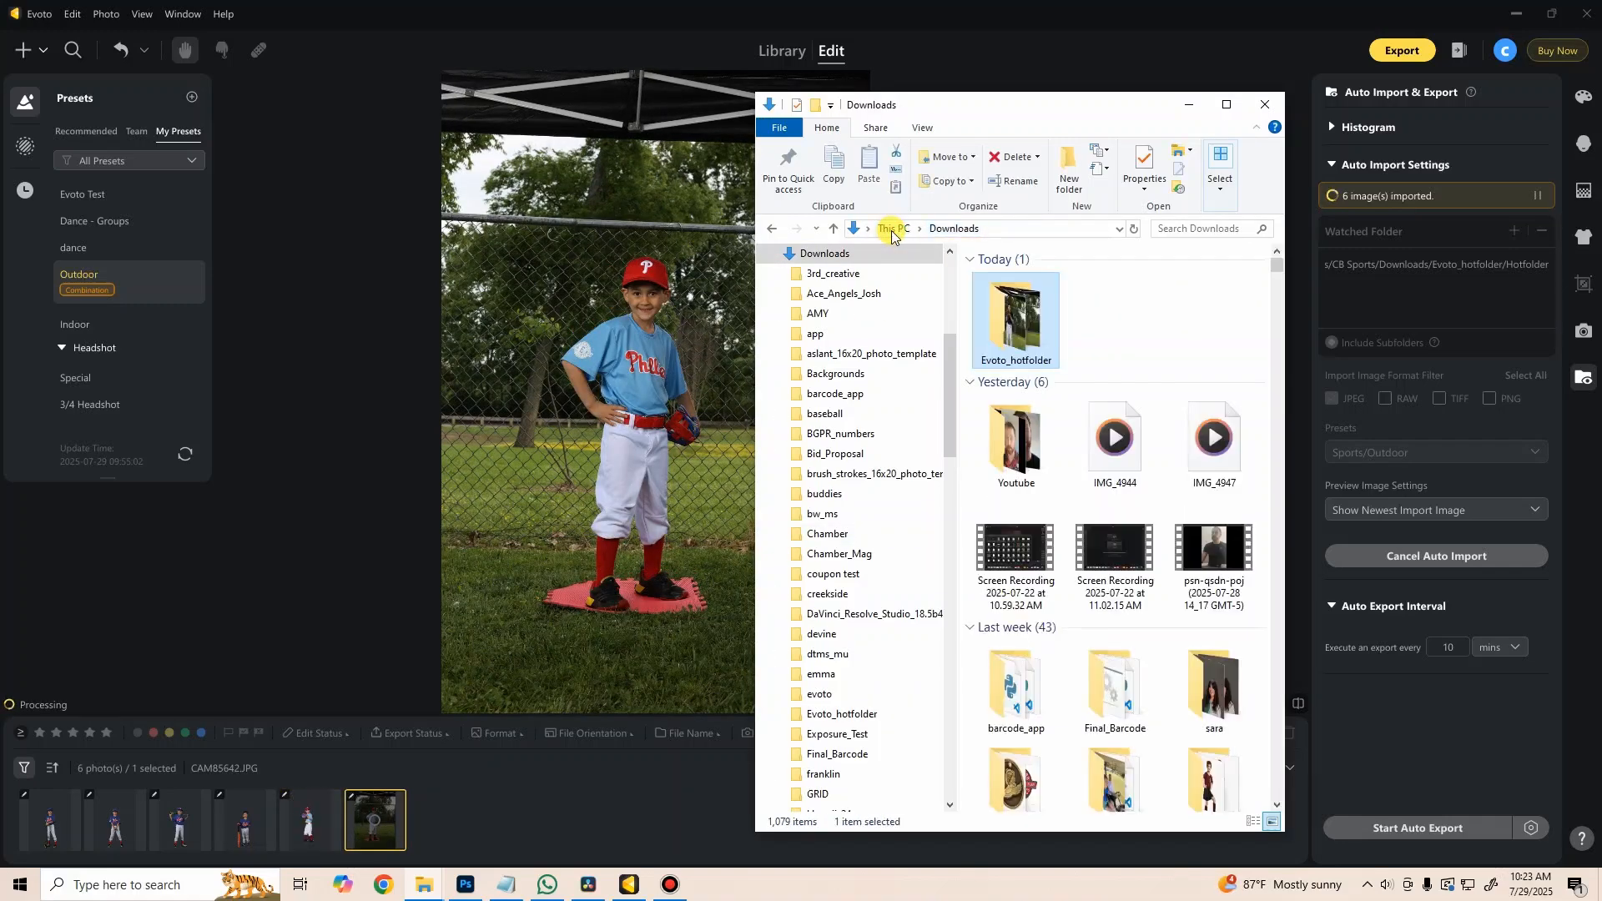
pyautogui.doubleClick(1214, 688)
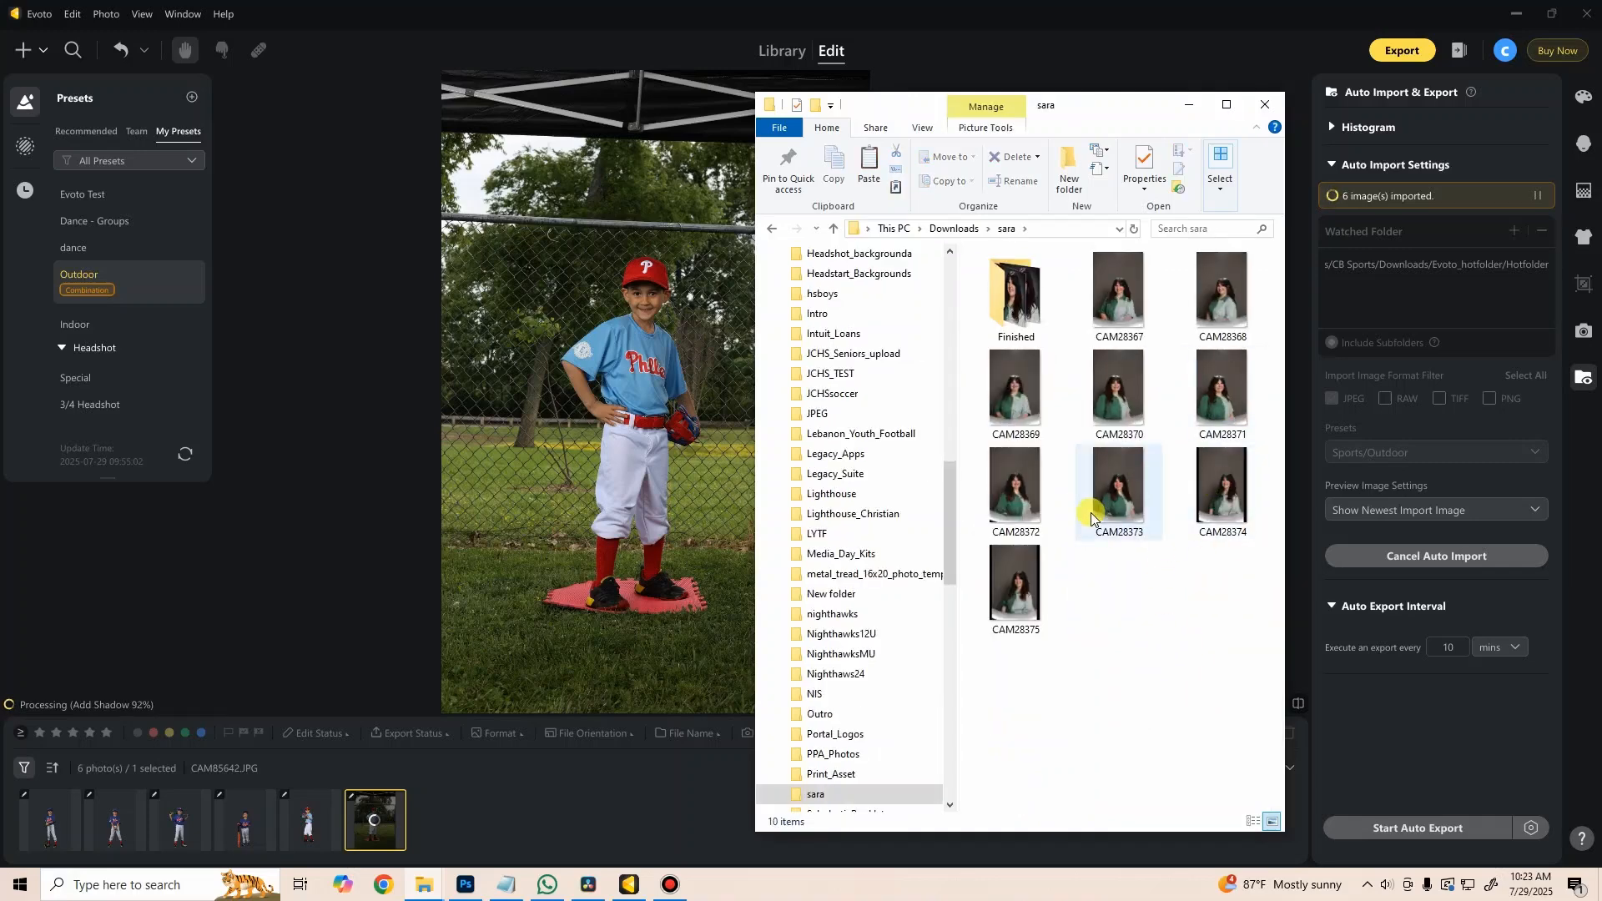
pyautogui.click(1005, 423)
pyautogui.keyDown('shift'); pyautogui.click(1018, 594); pyautogui.keyUp('shift')
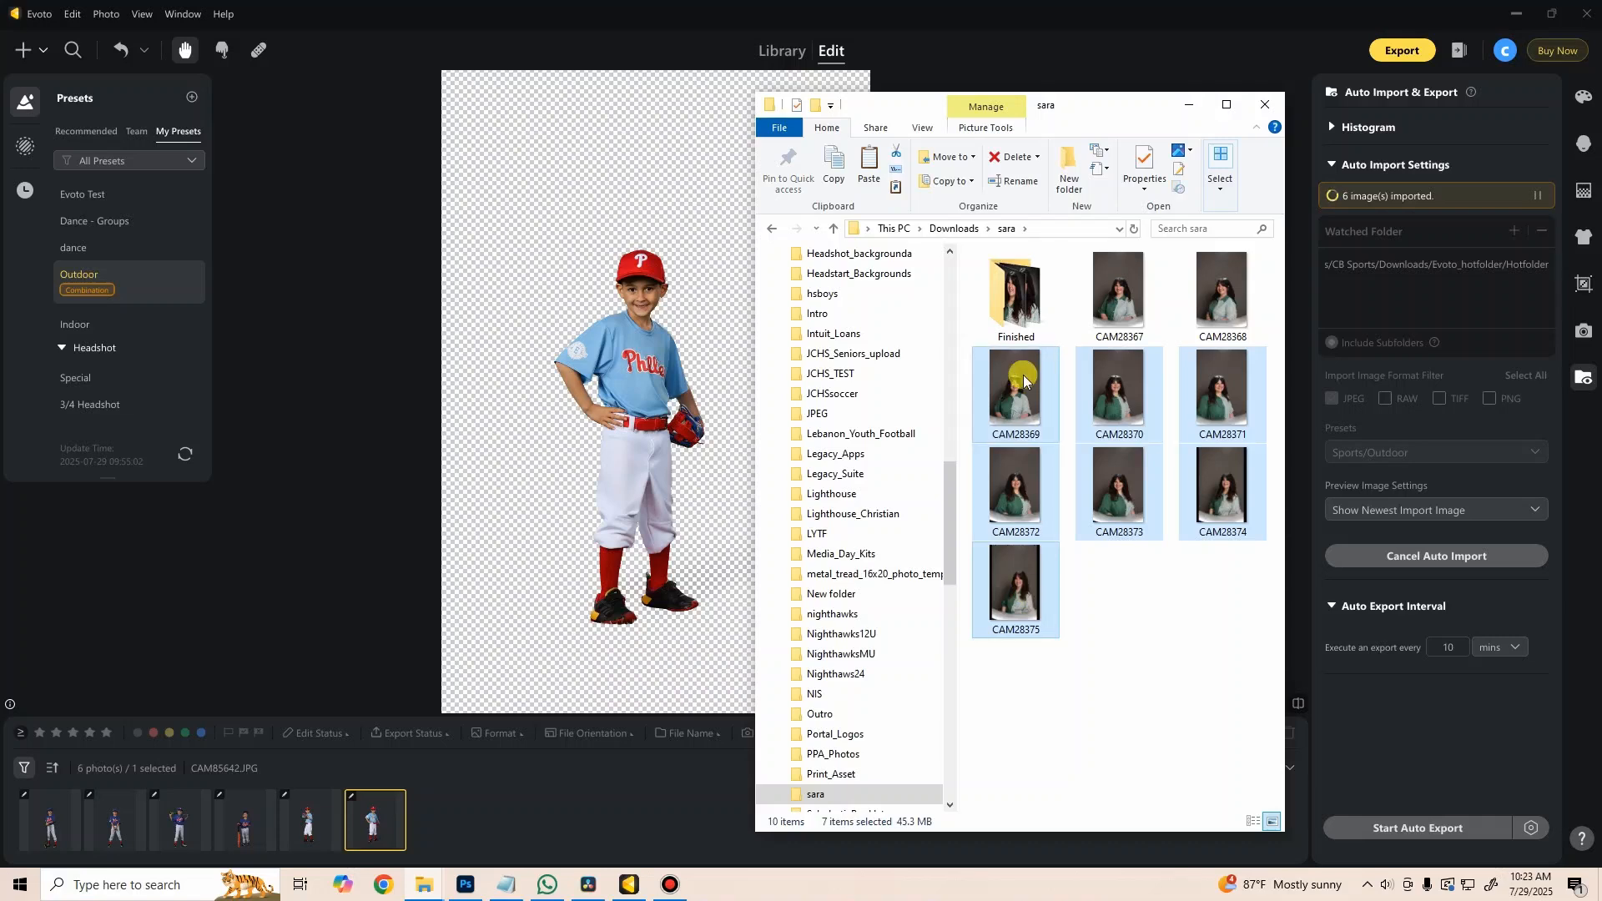
pyautogui.click(952, 227)
pyautogui.doubleClick(1026, 327)
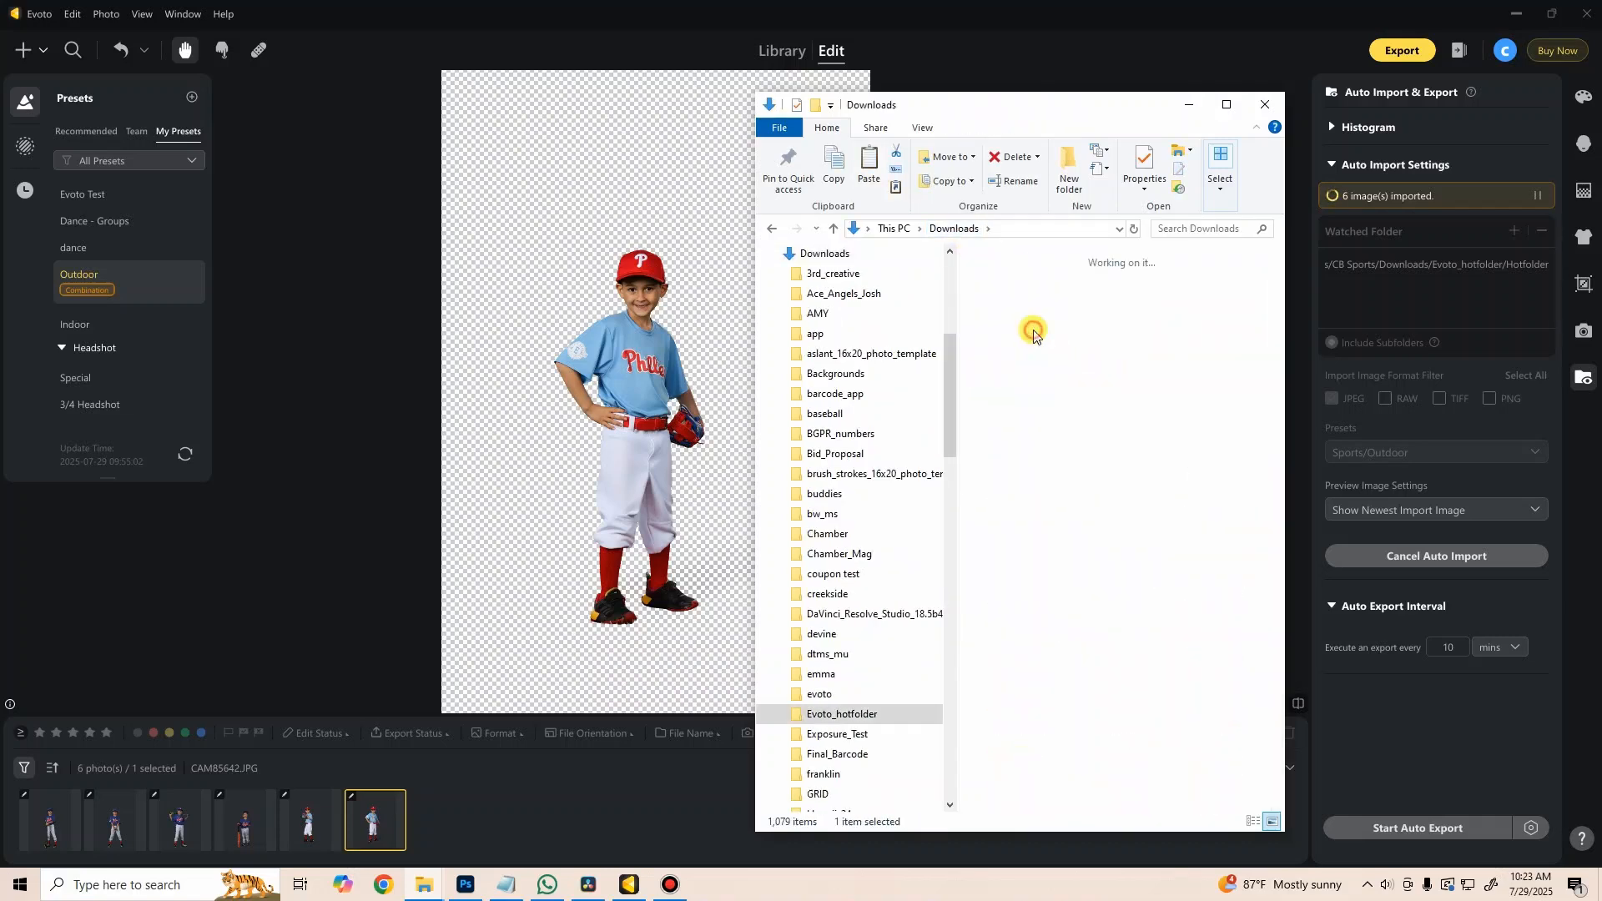
pyautogui.hotkey('ctrl', 'v')
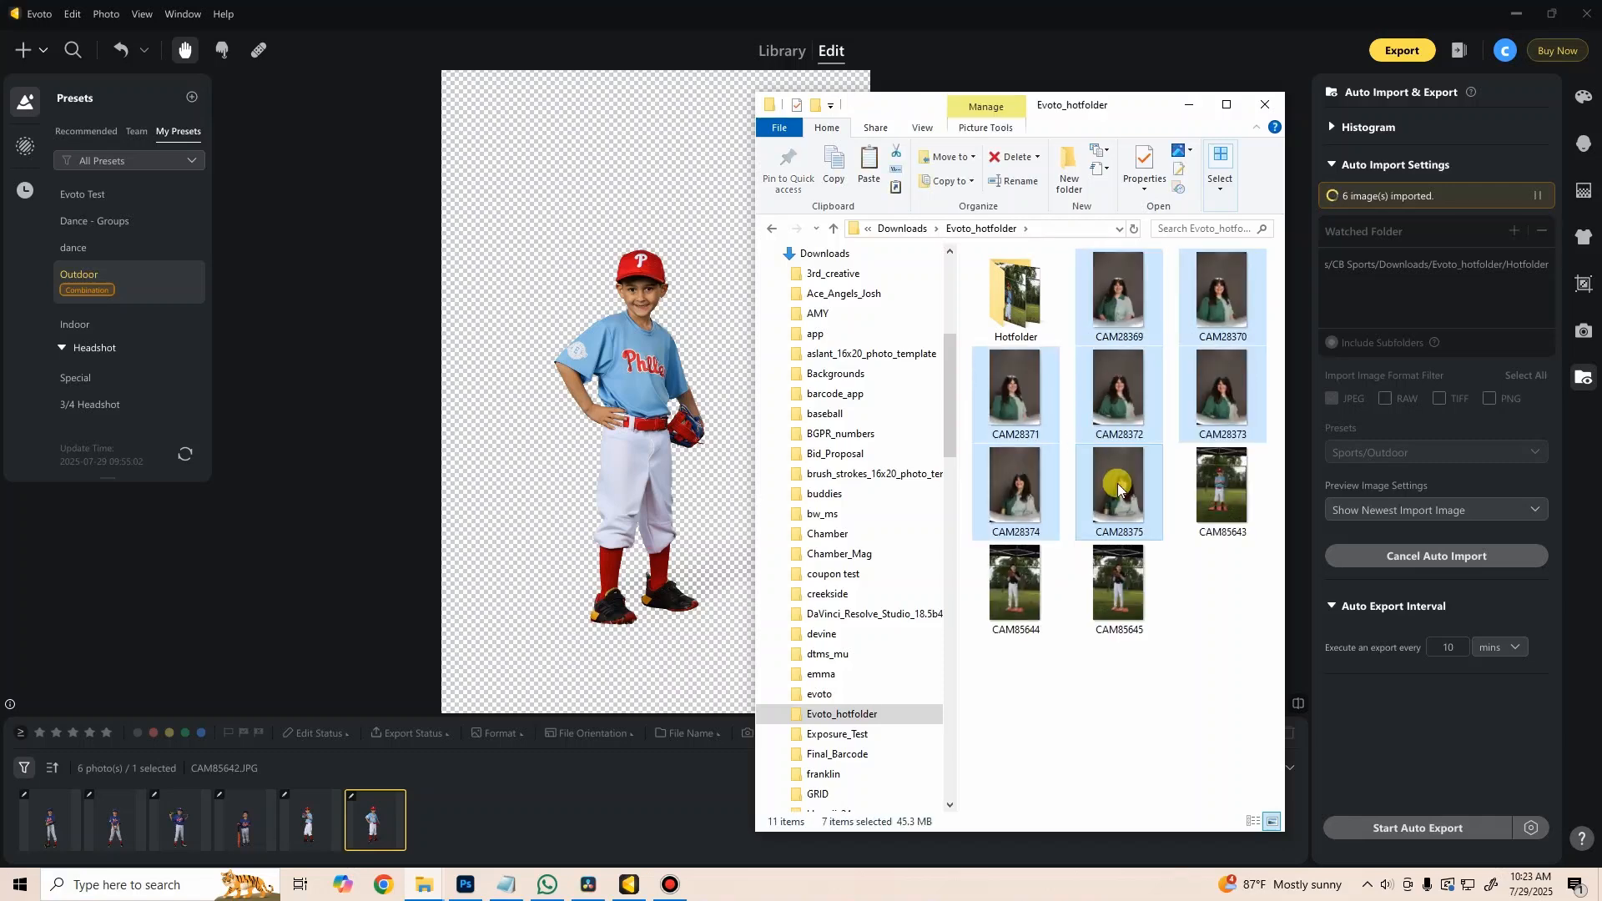
# Step: Back in Evoto, cancel Auto Import and delete all six imported baseball images by moving them to the Evoto Bin
pyautogui.click(1091, 24)
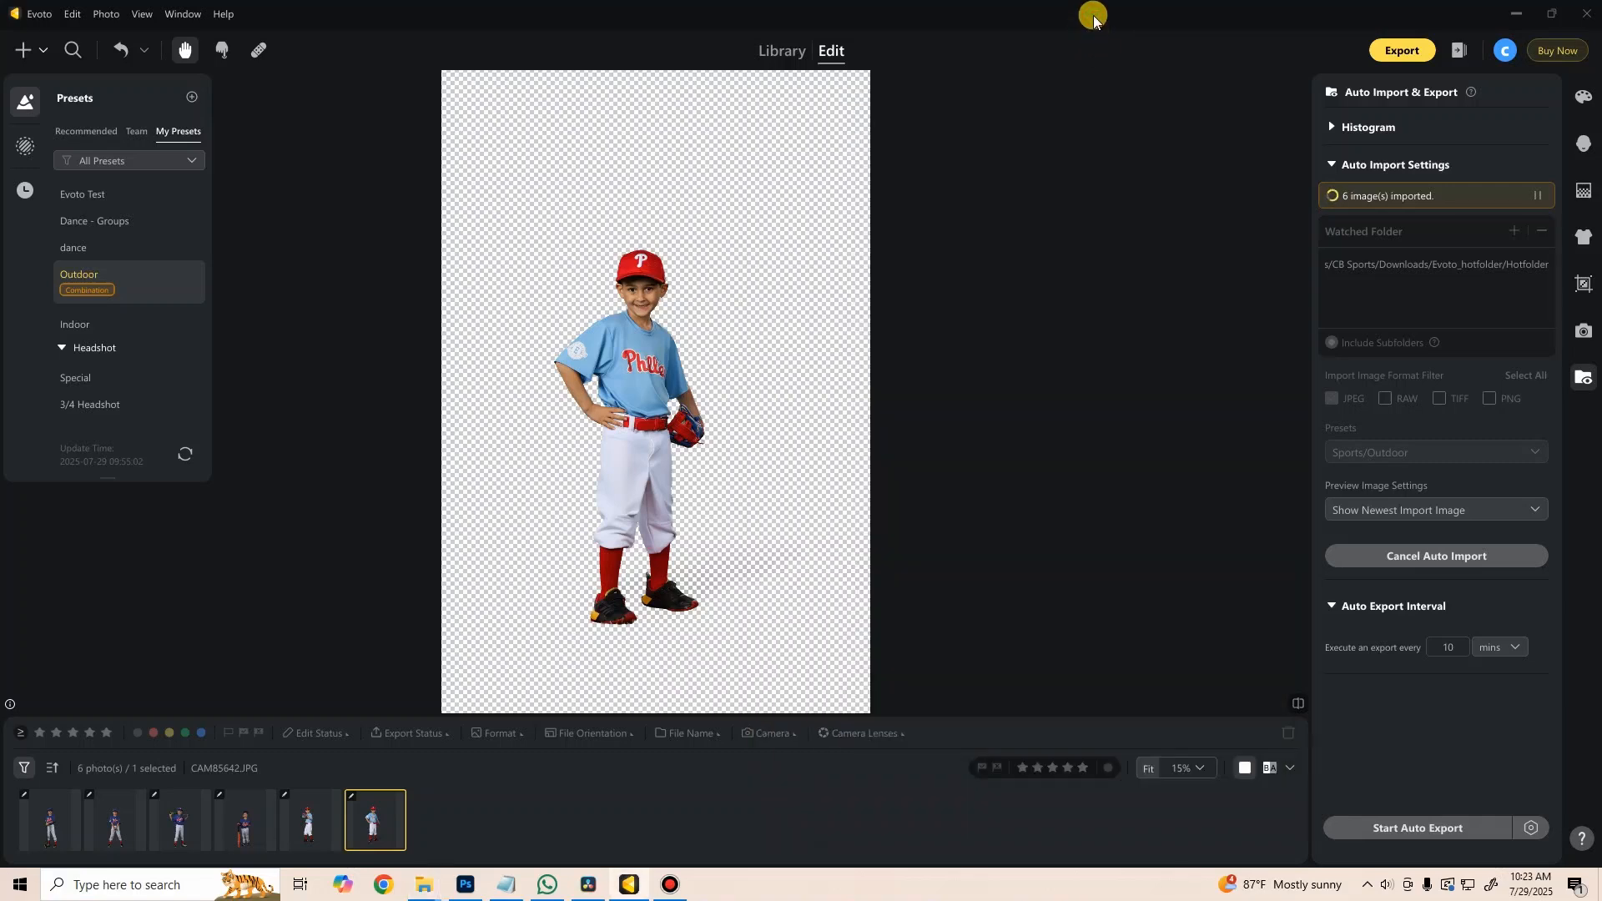
pyautogui.click(1453, 556)
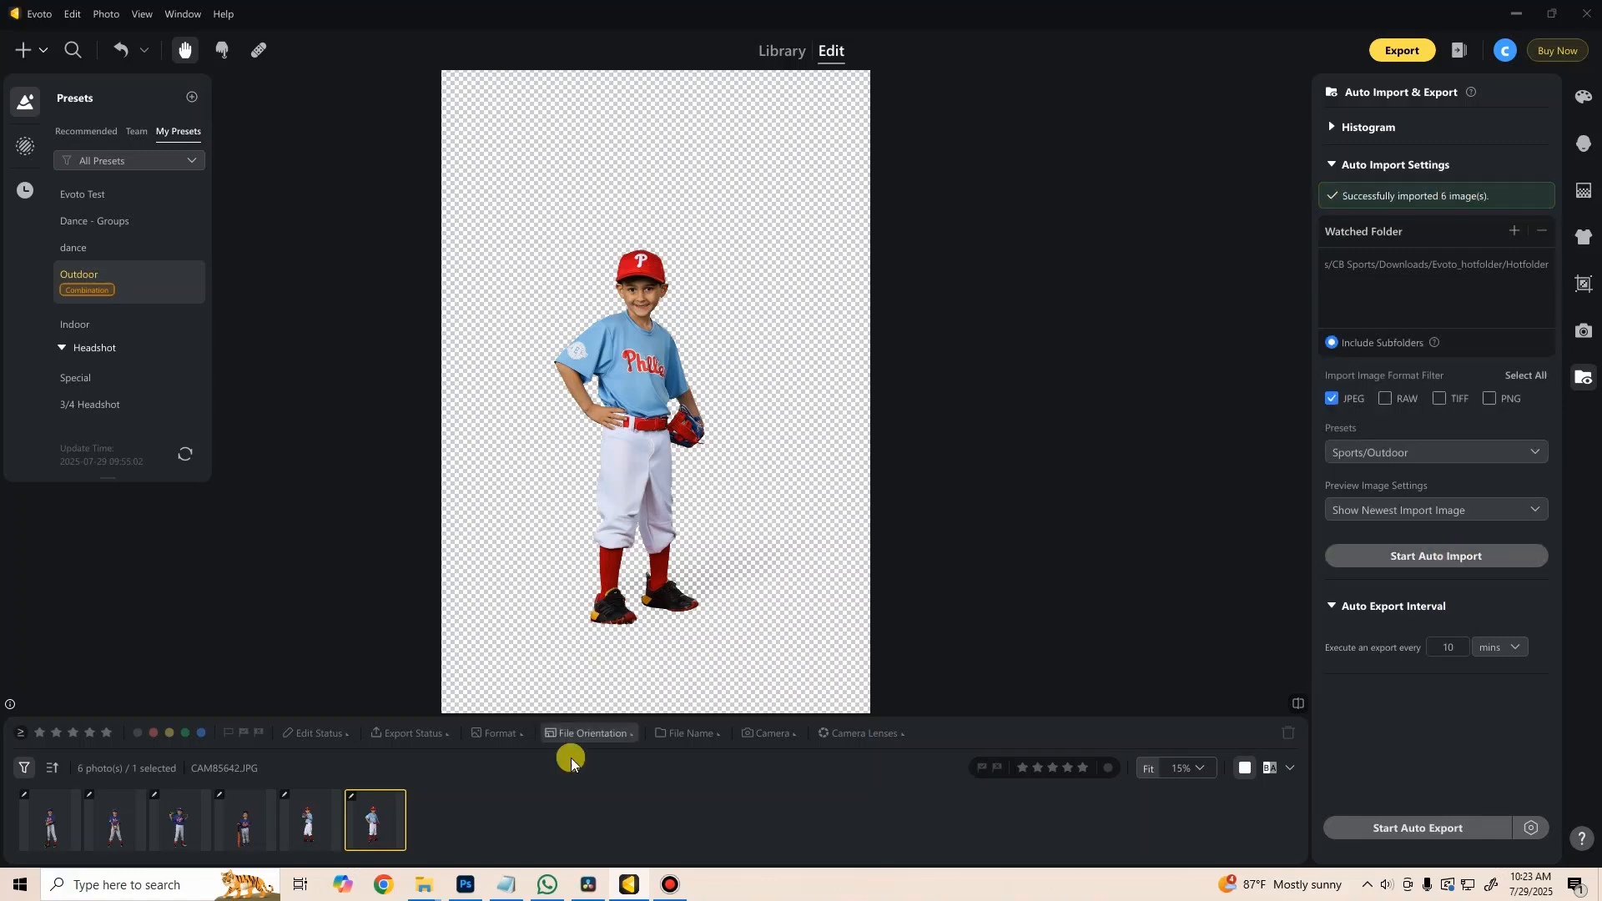
pyautogui.rightClick(51, 835)
pyautogui.click(87, 821)
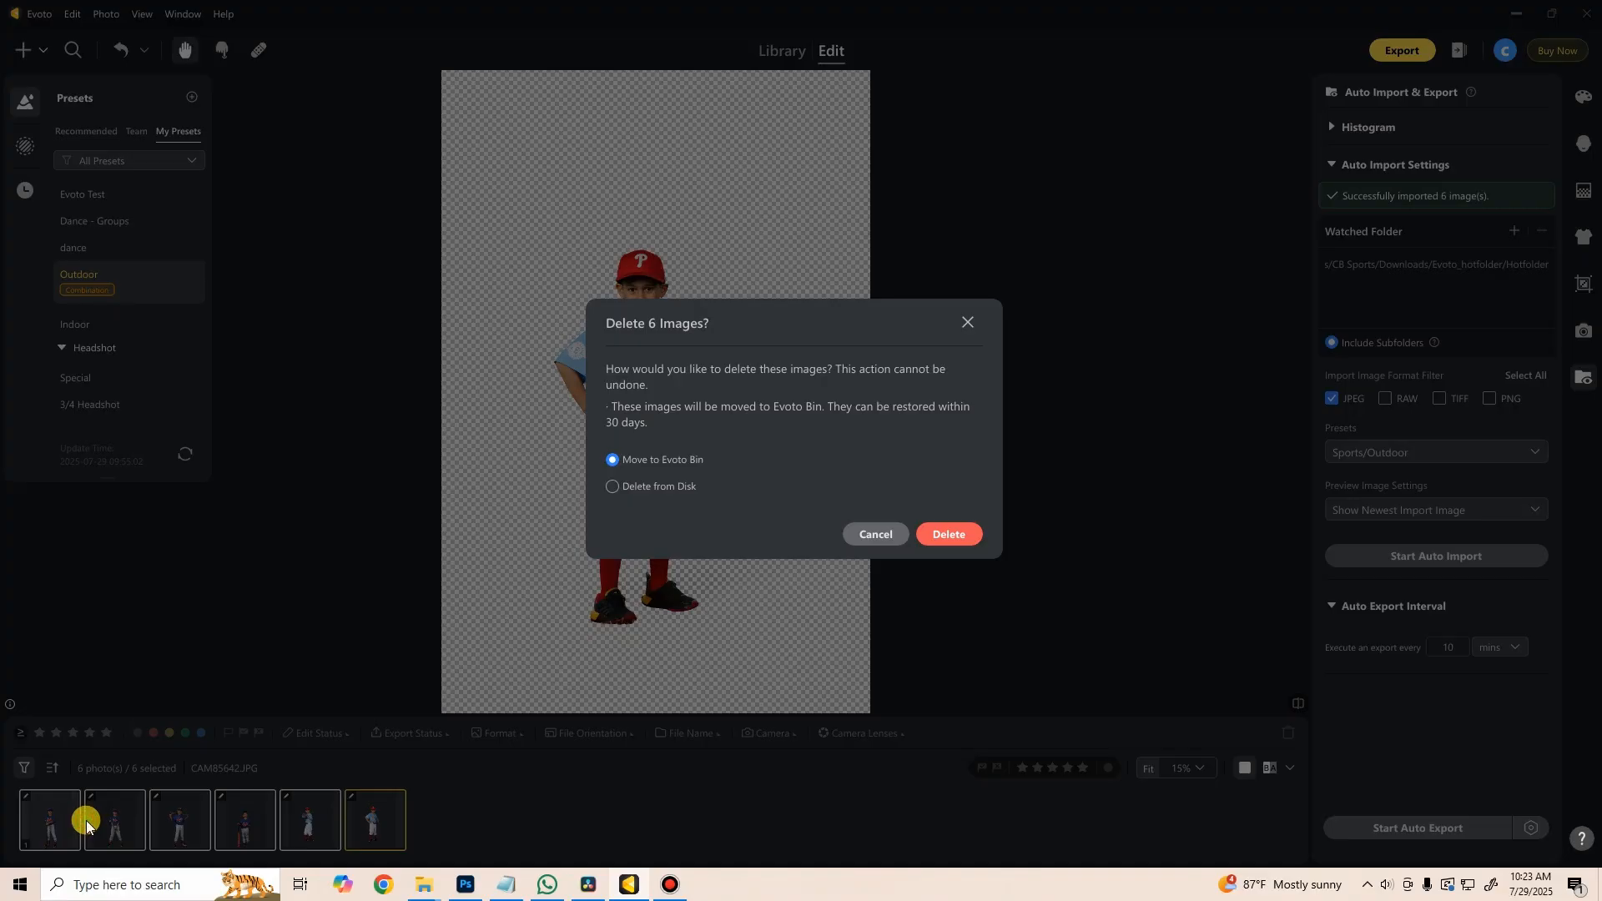
pyautogui.click(942, 538)
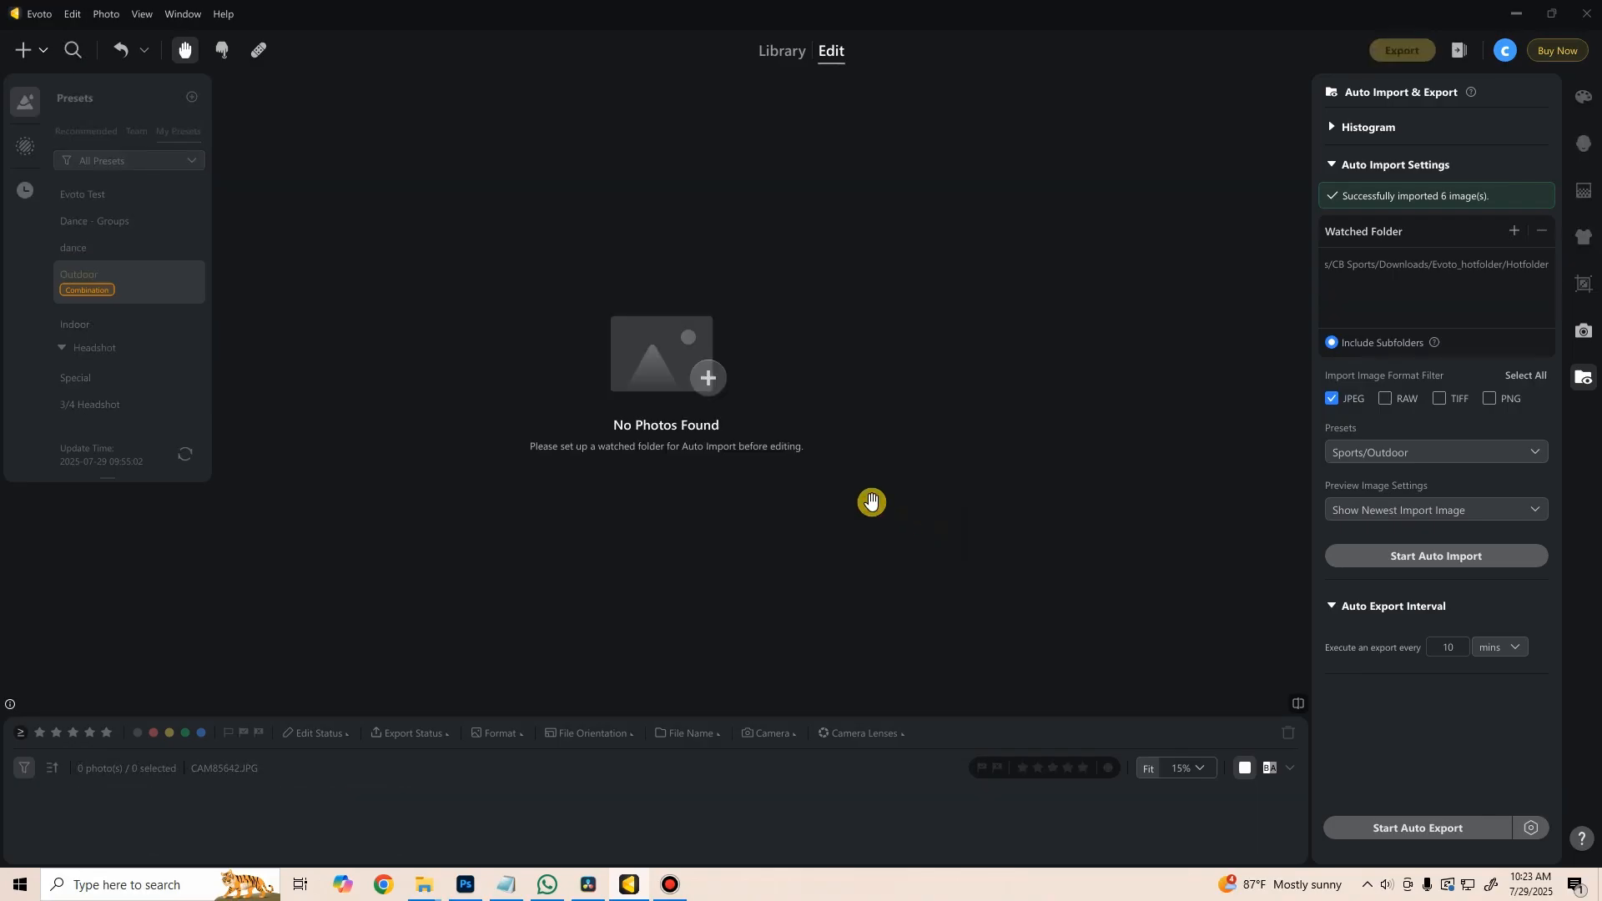
# Step: Assign the Headshot/Special preset to auto-imported images and start Auto Import
pyautogui.click(1418, 452)
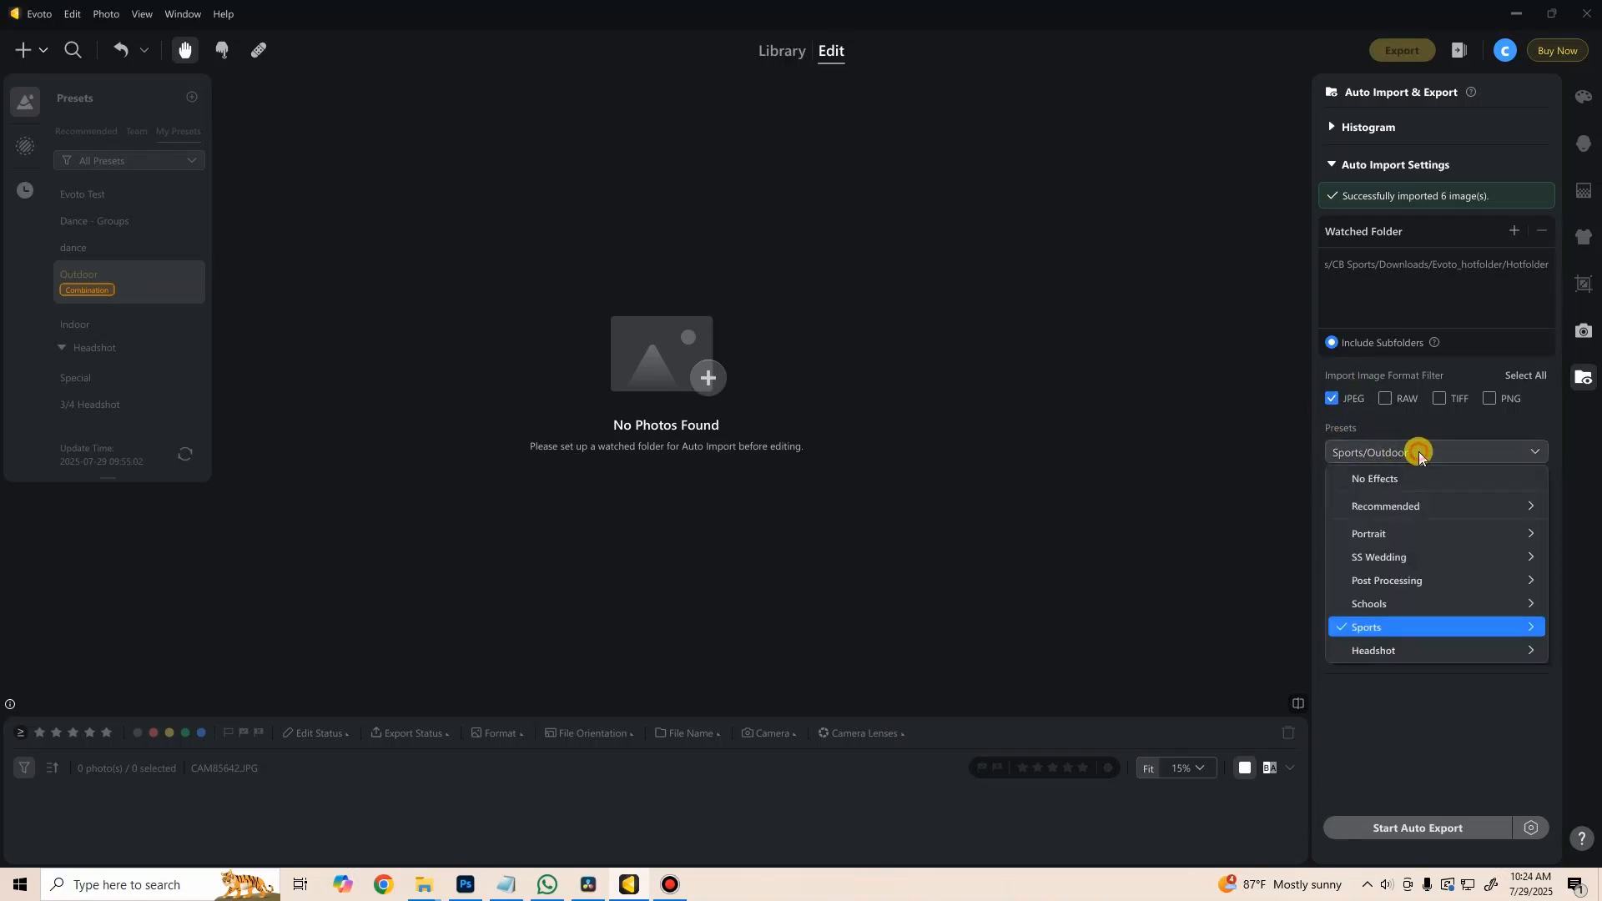
pyautogui.moveTo(1453, 580)
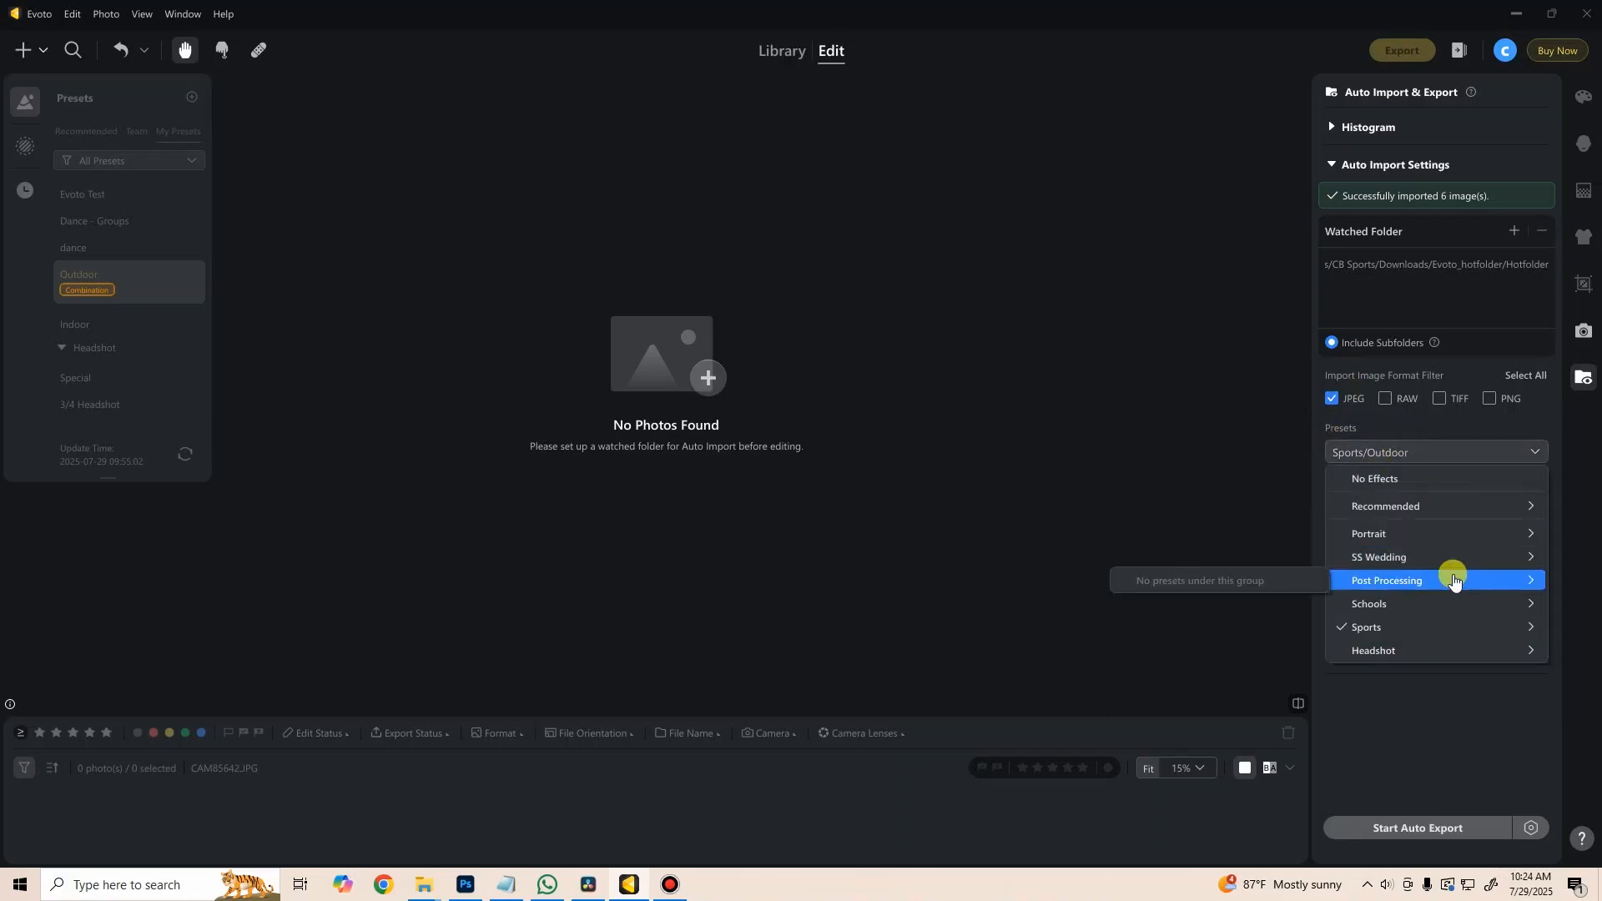
pyautogui.moveTo(1466, 611)
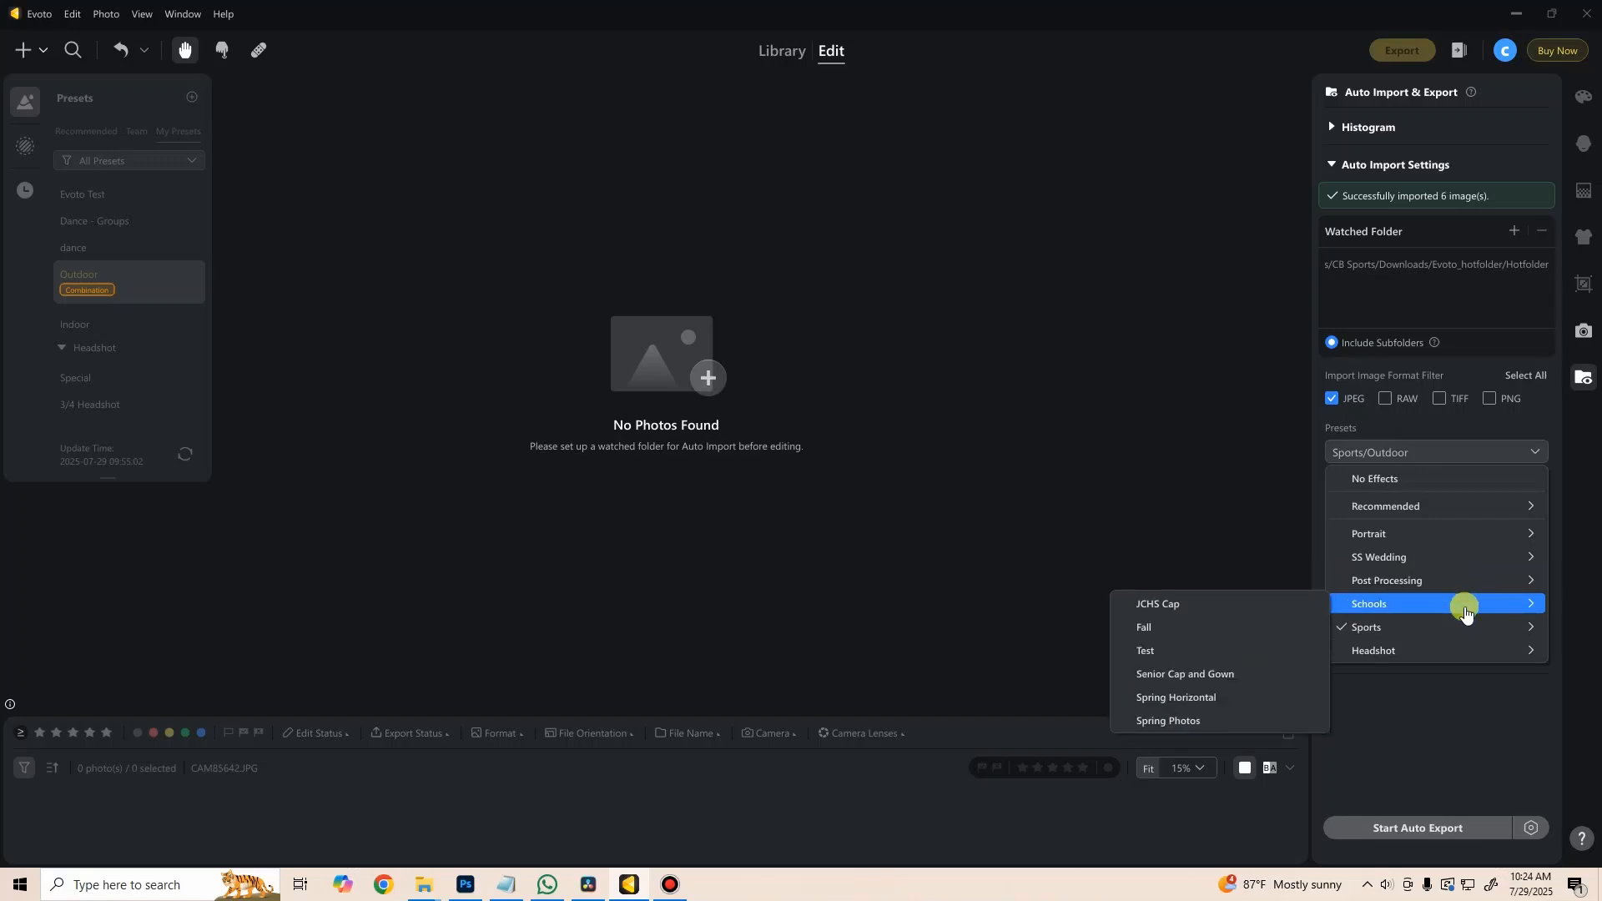
pyautogui.moveTo(1468, 649)
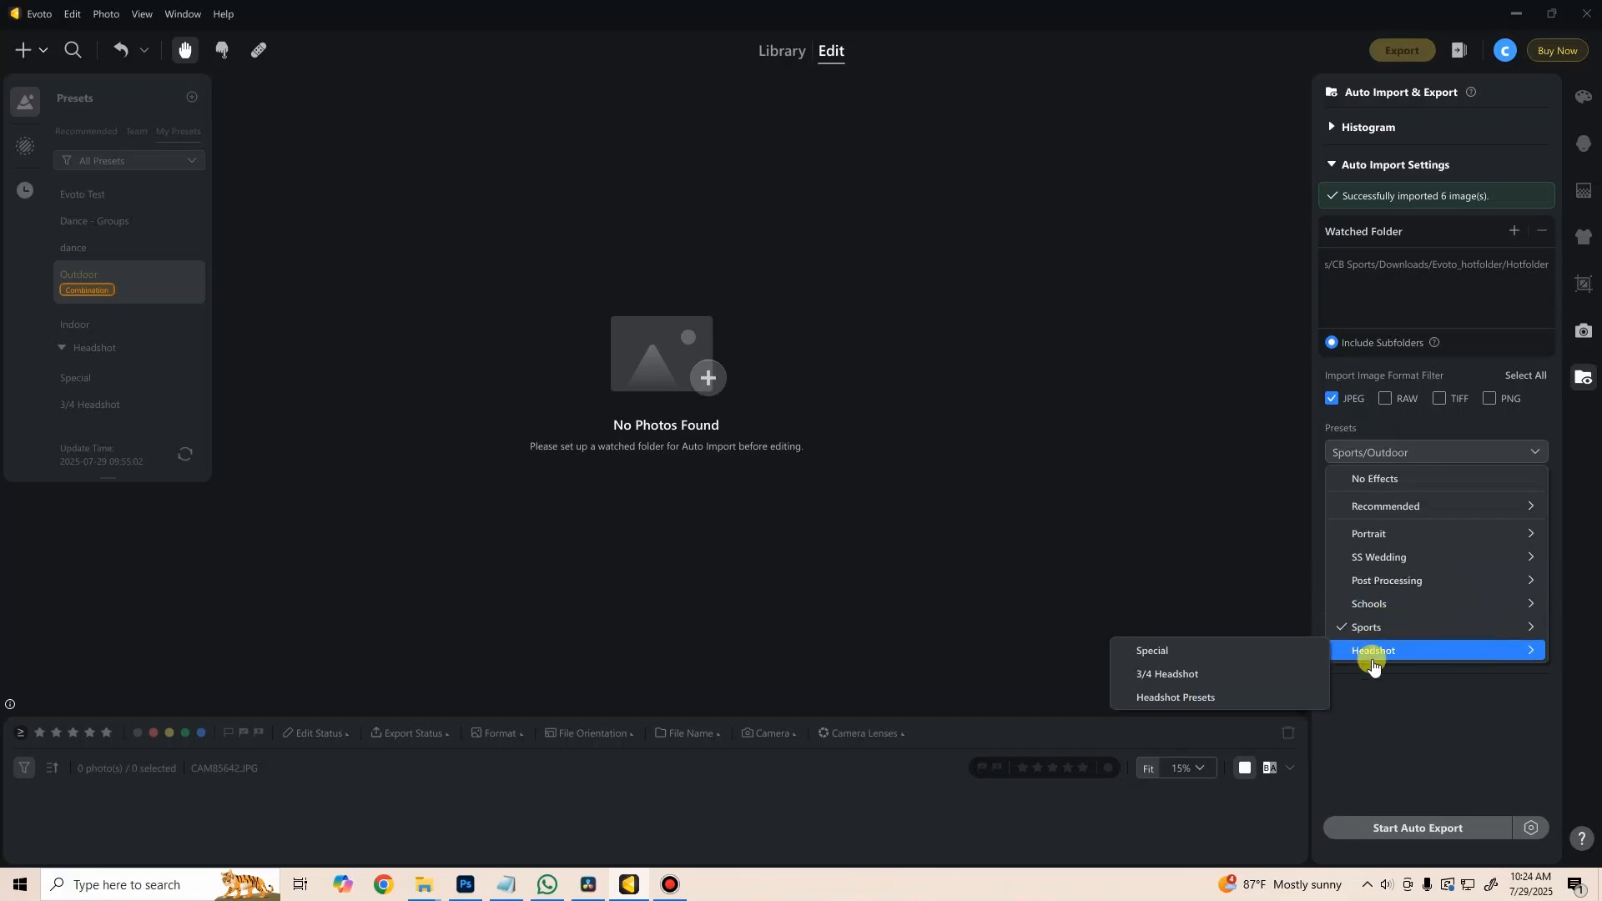
pyautogui.click(1217, 663)
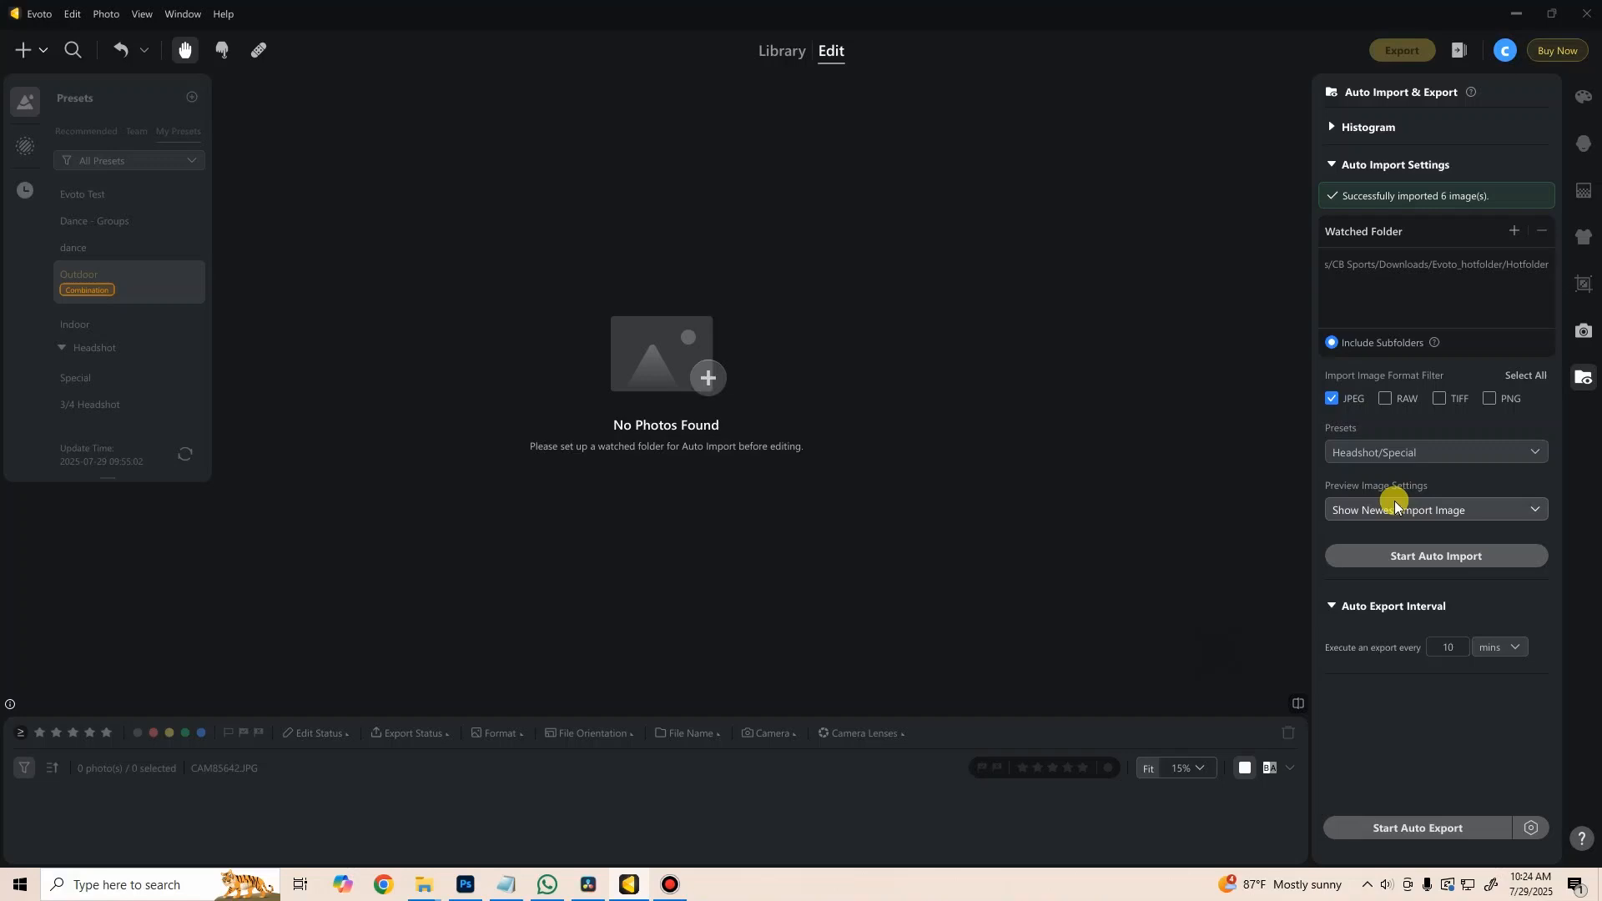
pyautogui.click(1479, 555)
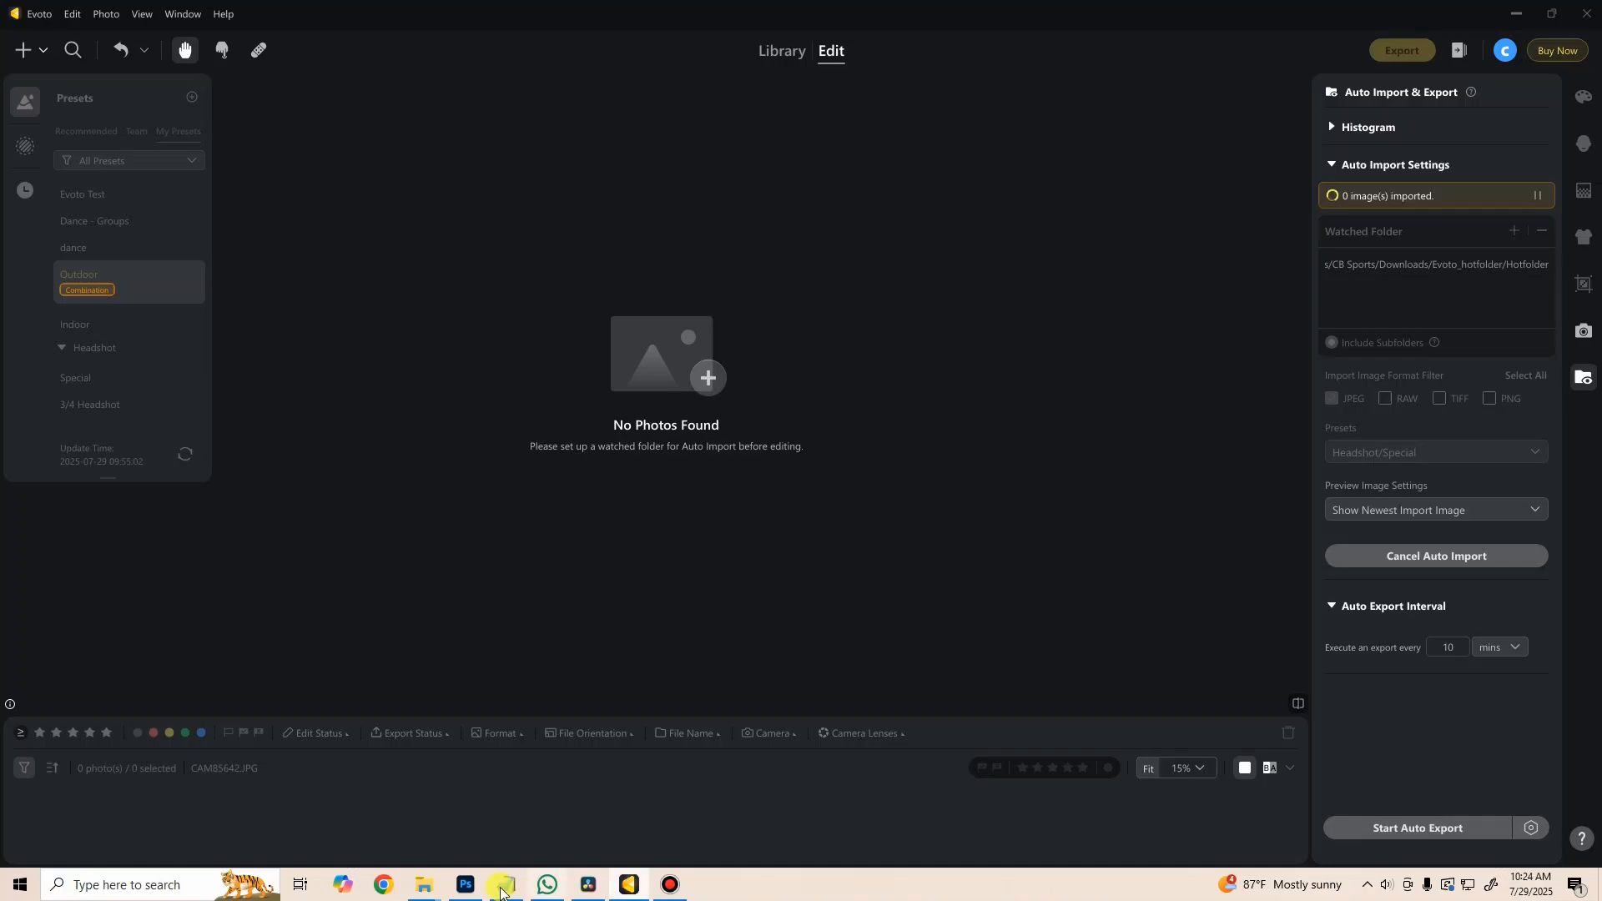
# Step: In File Explorer, move headshots CAM28369 through CAM28375 into the Hotfolder subfolder, and return to Evoto to preview CAM28373
pyautogui.moveTo(423, 884)
pyautogui.click(340, 813)
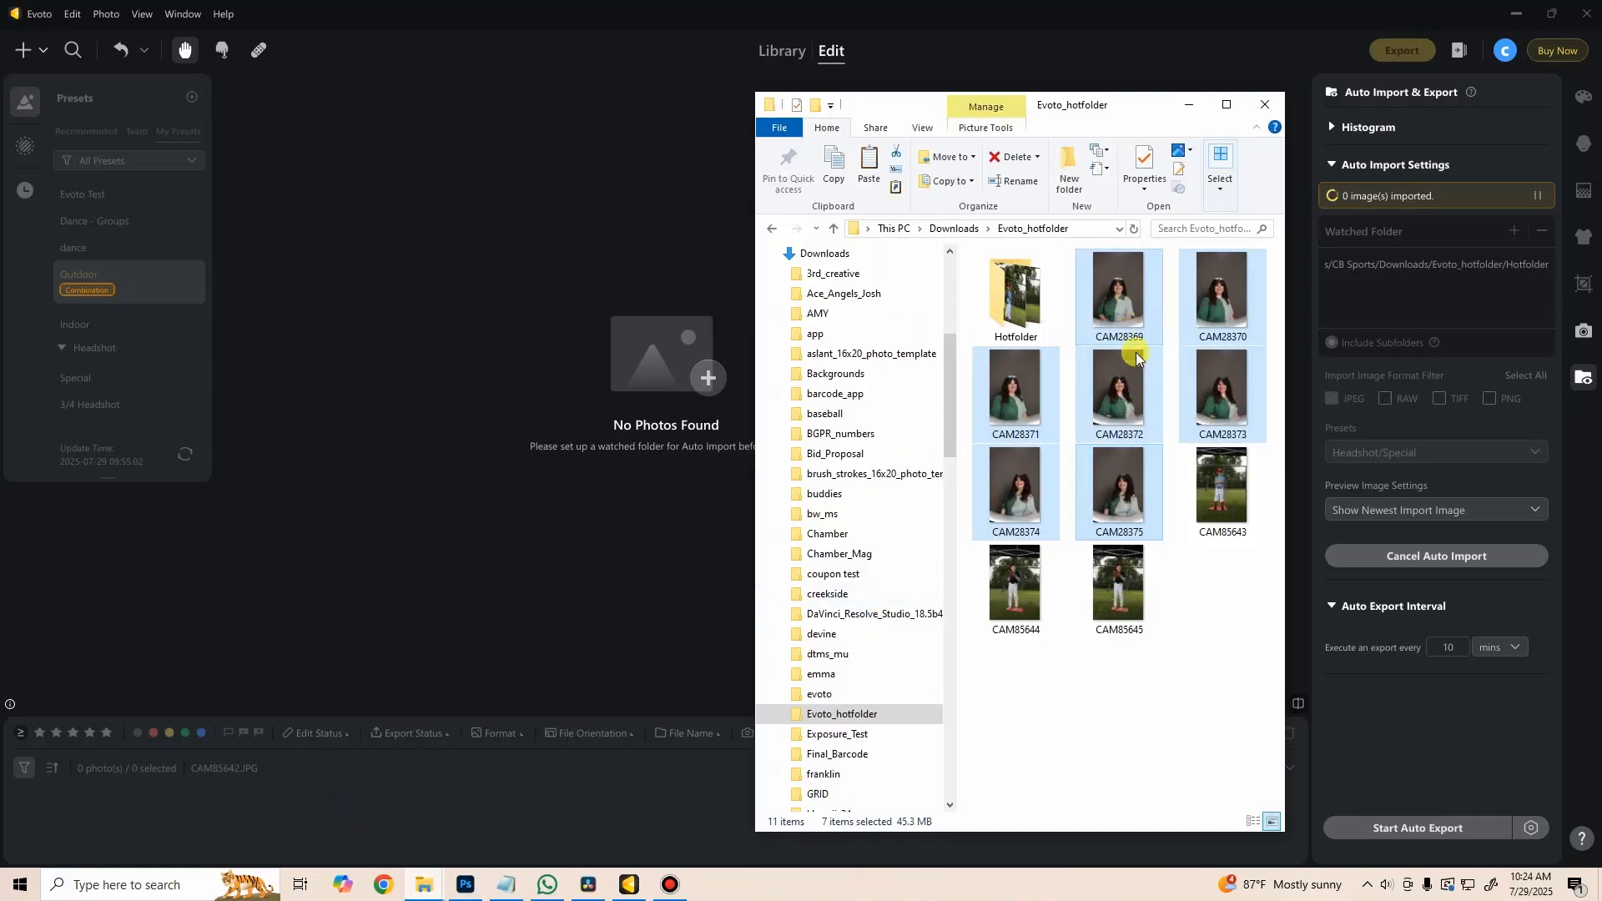
pyautogui.moveTo(1128, 292); pyautogui.dragTo(1014, 301)
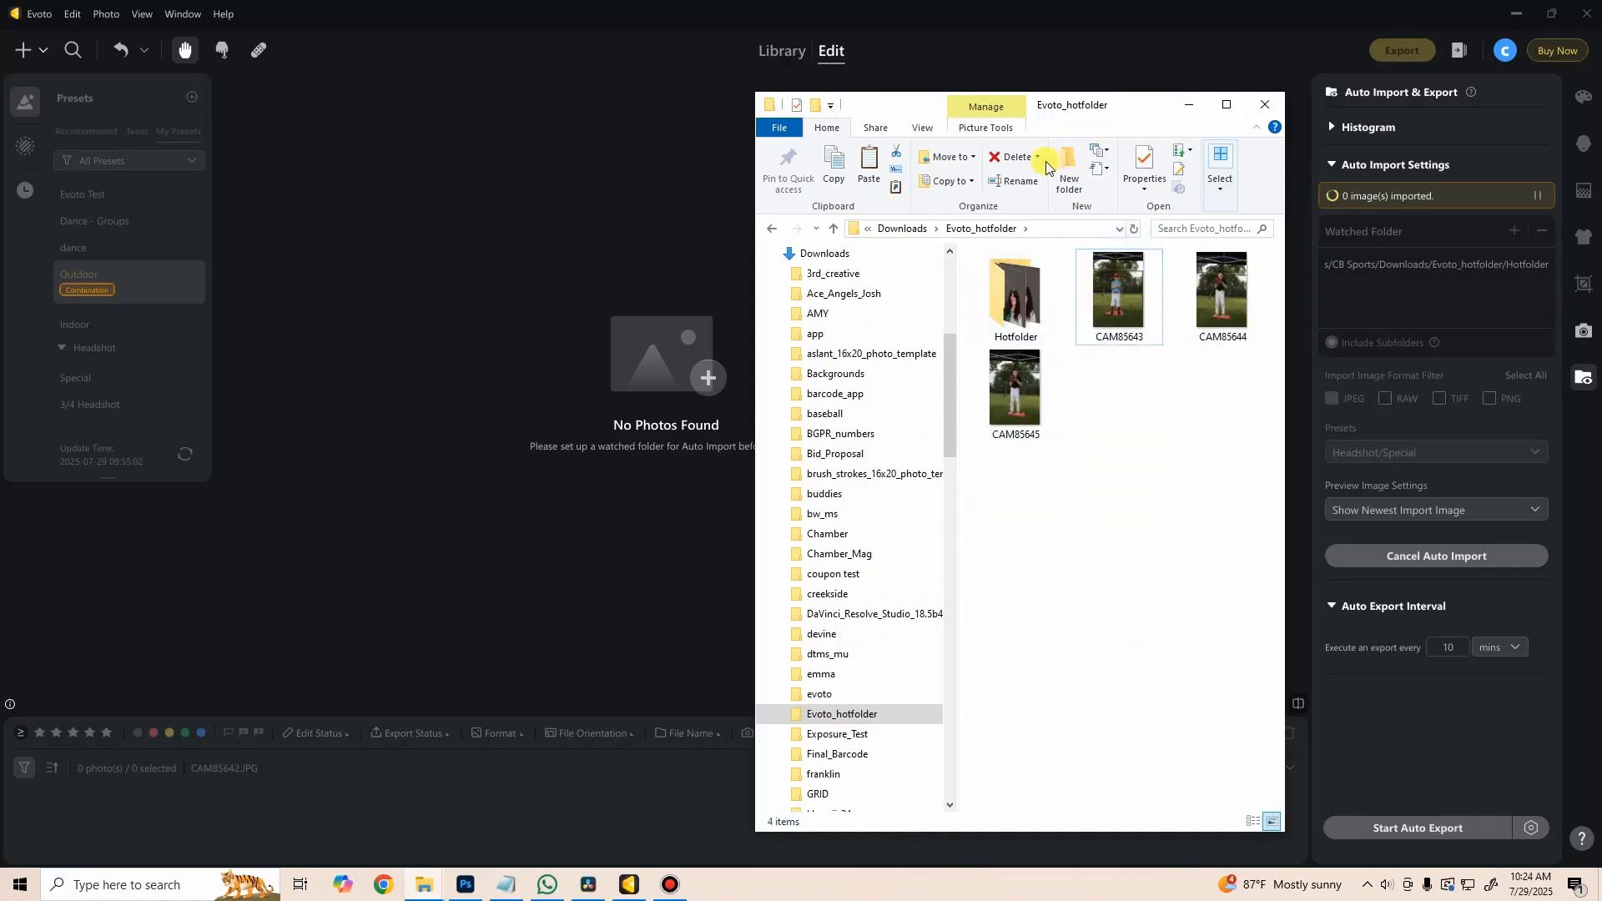
pyautogui.click(1192, 107)
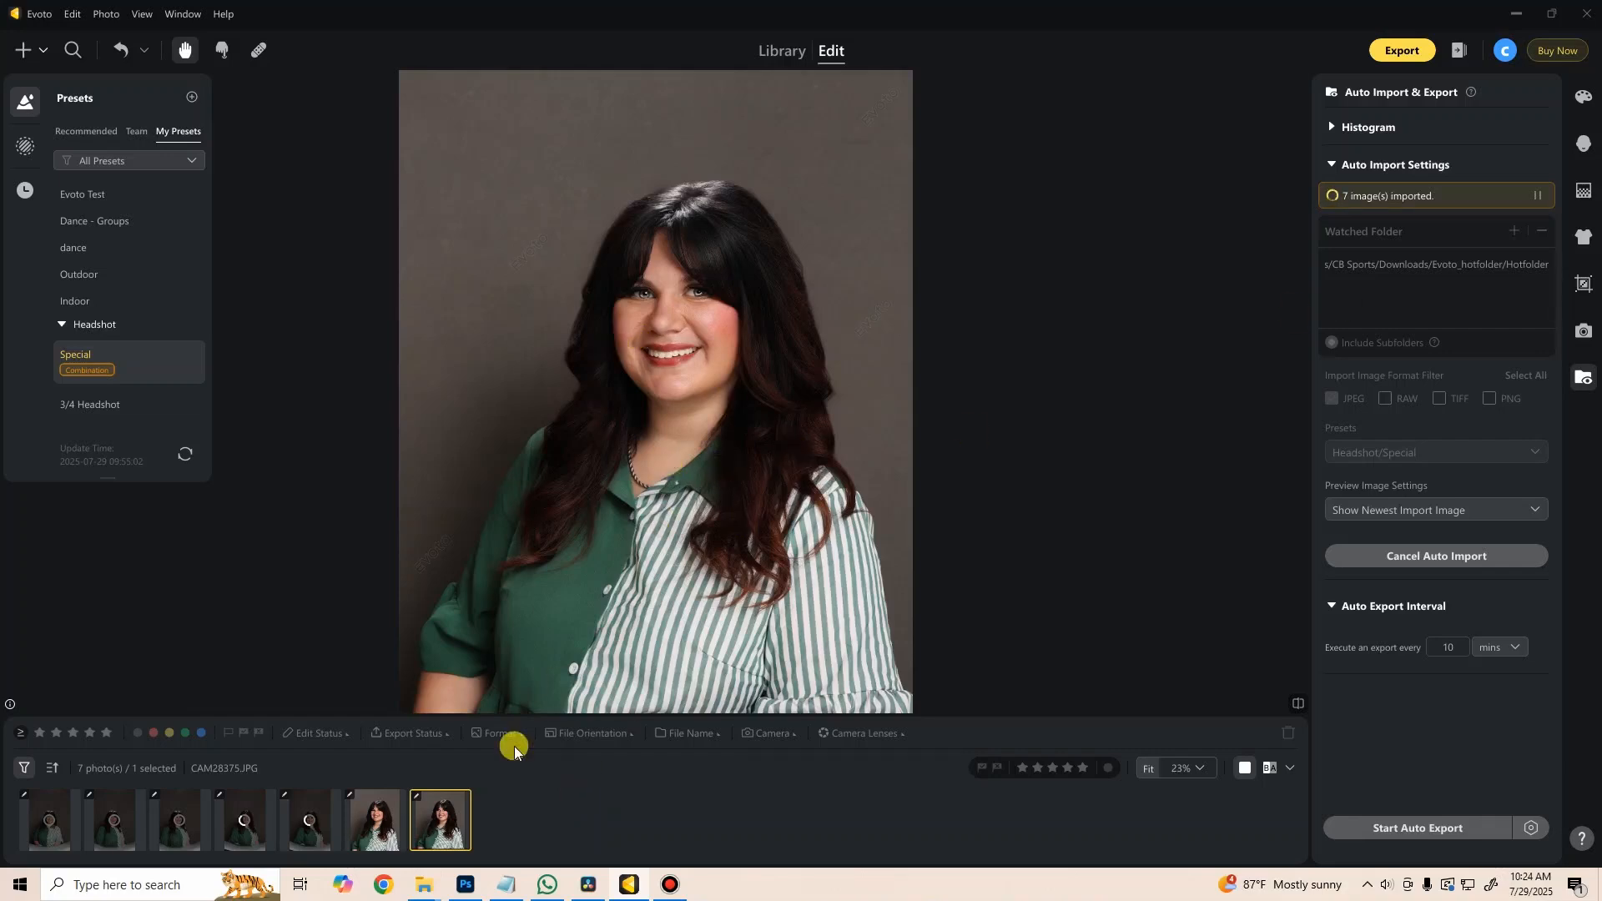
pyautogui.click(309, 835)
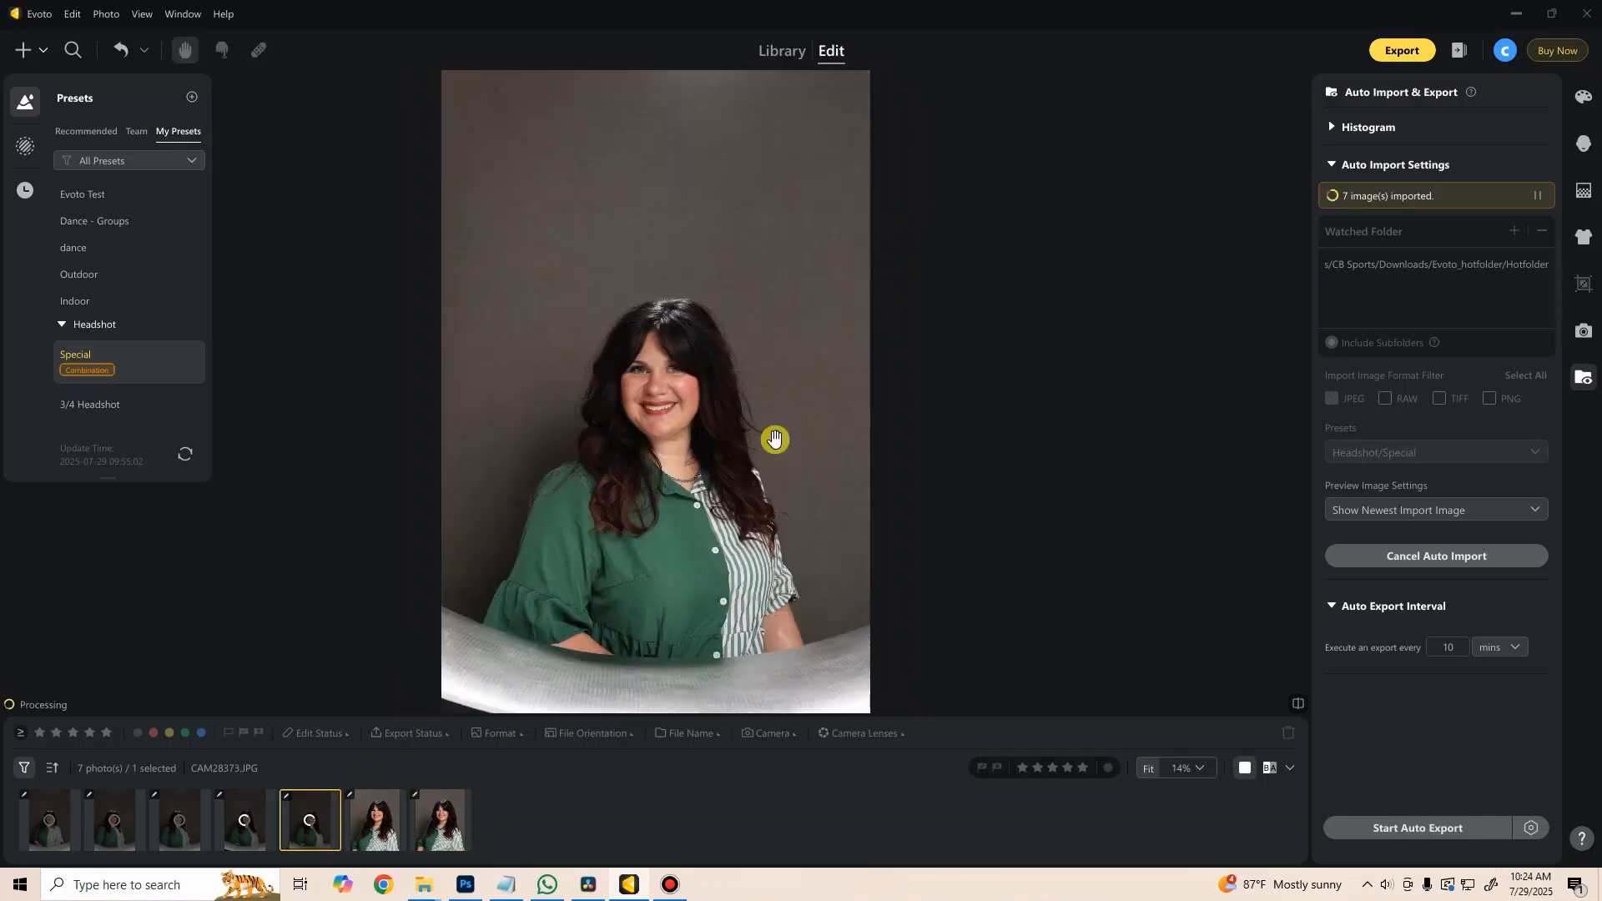